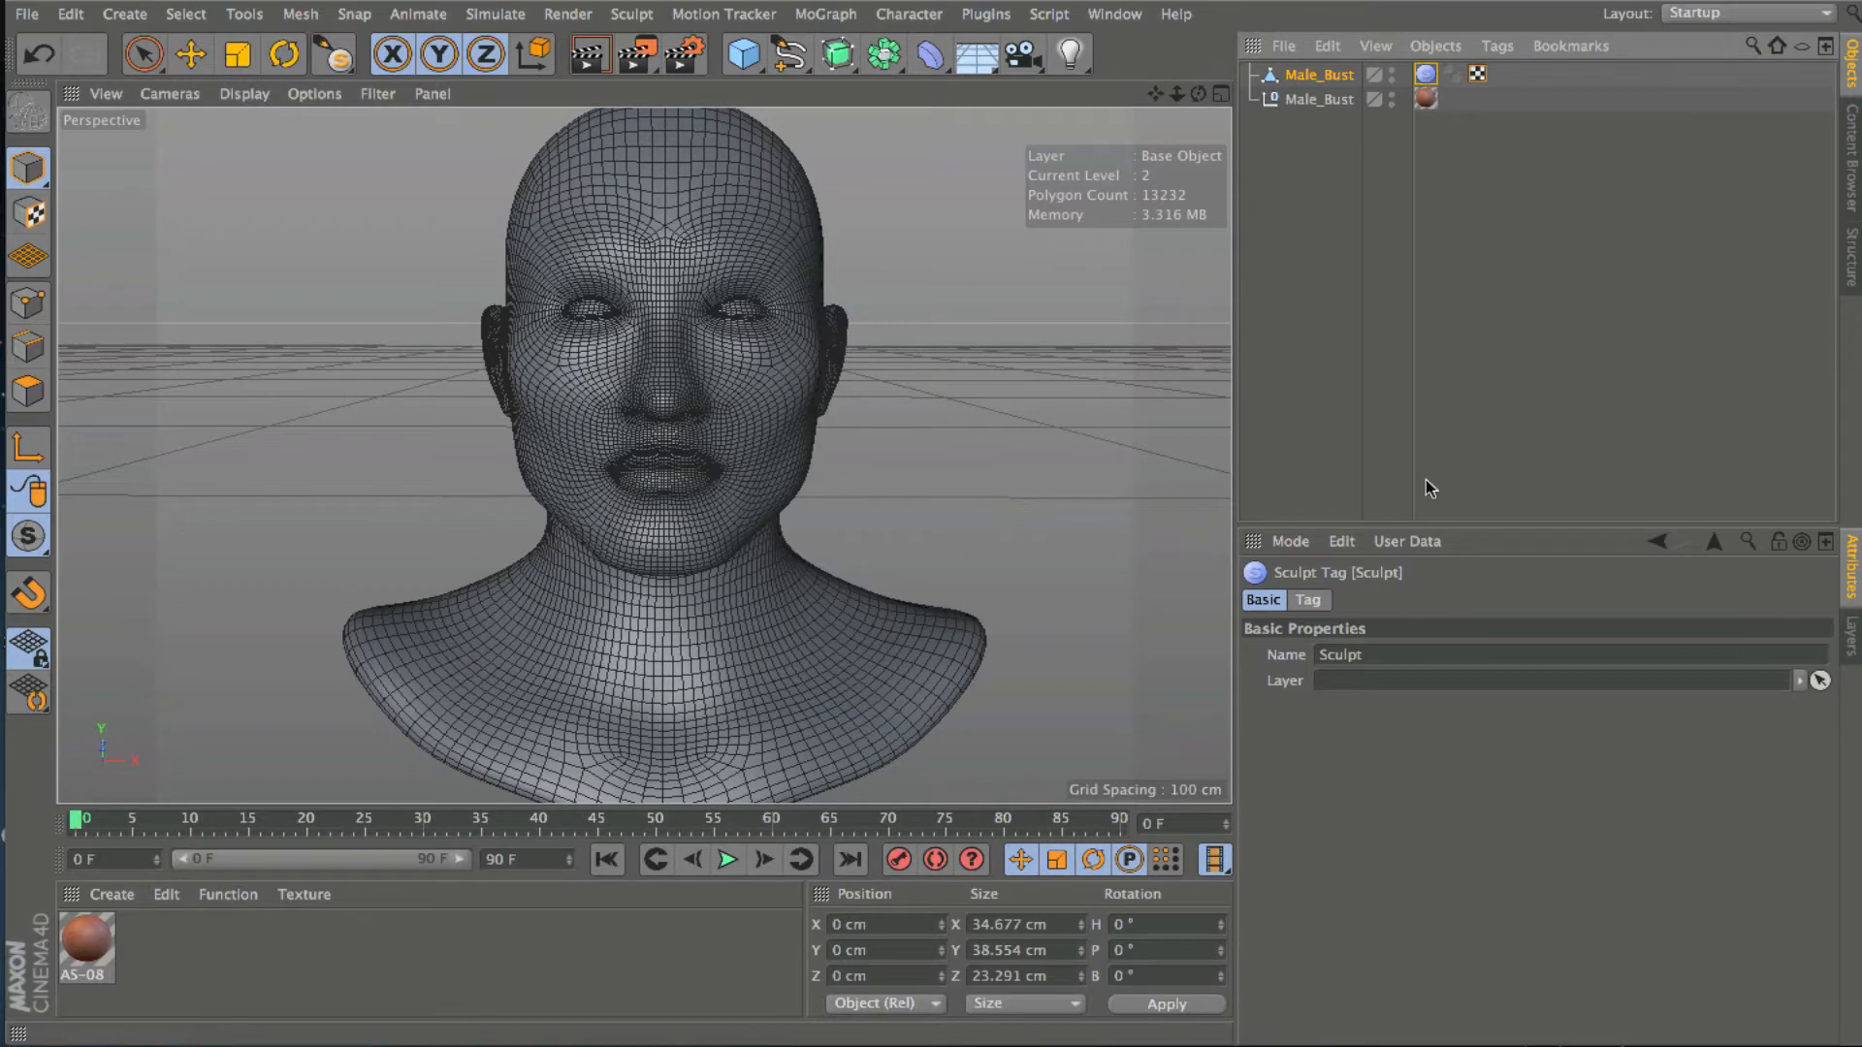
Open the sculpting layer manager for the Male_Bust polygon object, move it off the model and make its window taller.
click(1299, 75)
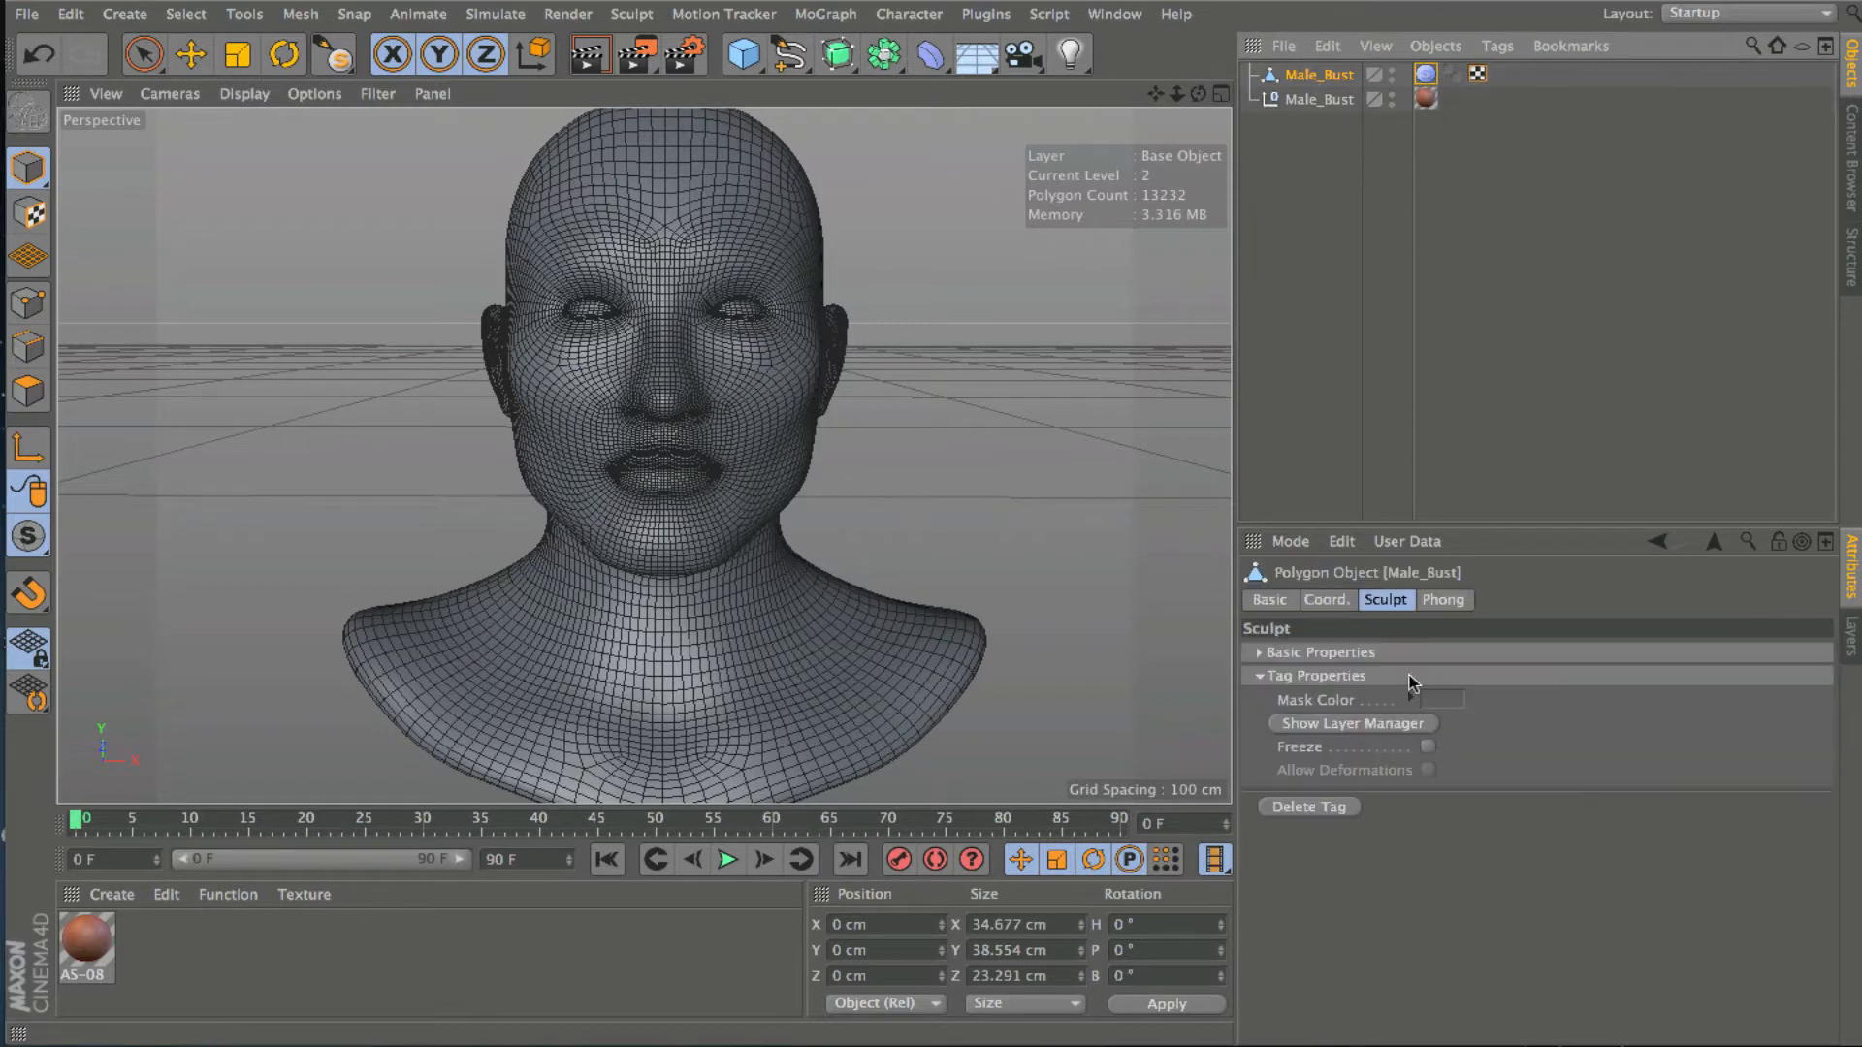
click(1363, 724)
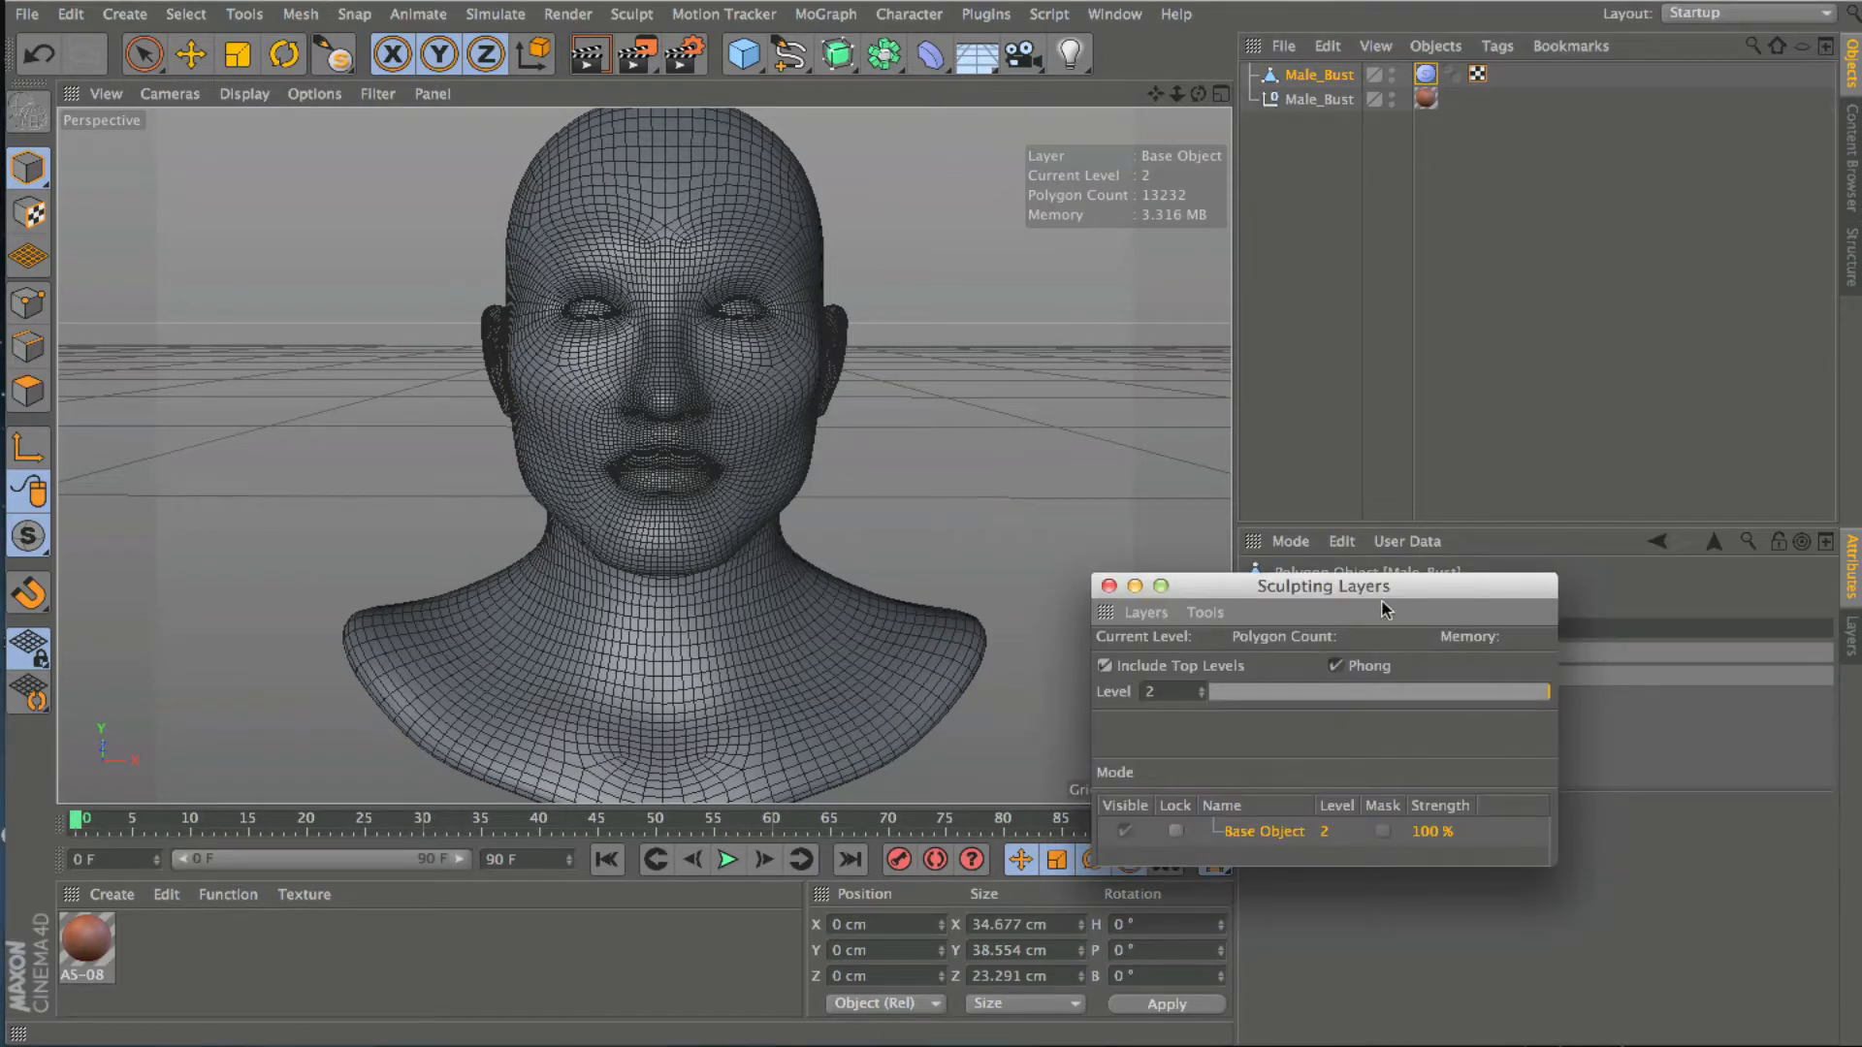
mouse_move(1377, 583)
mouse_down()
mouse_move(1571, 434)
mouse_move(1548, 404)
mouse_up()
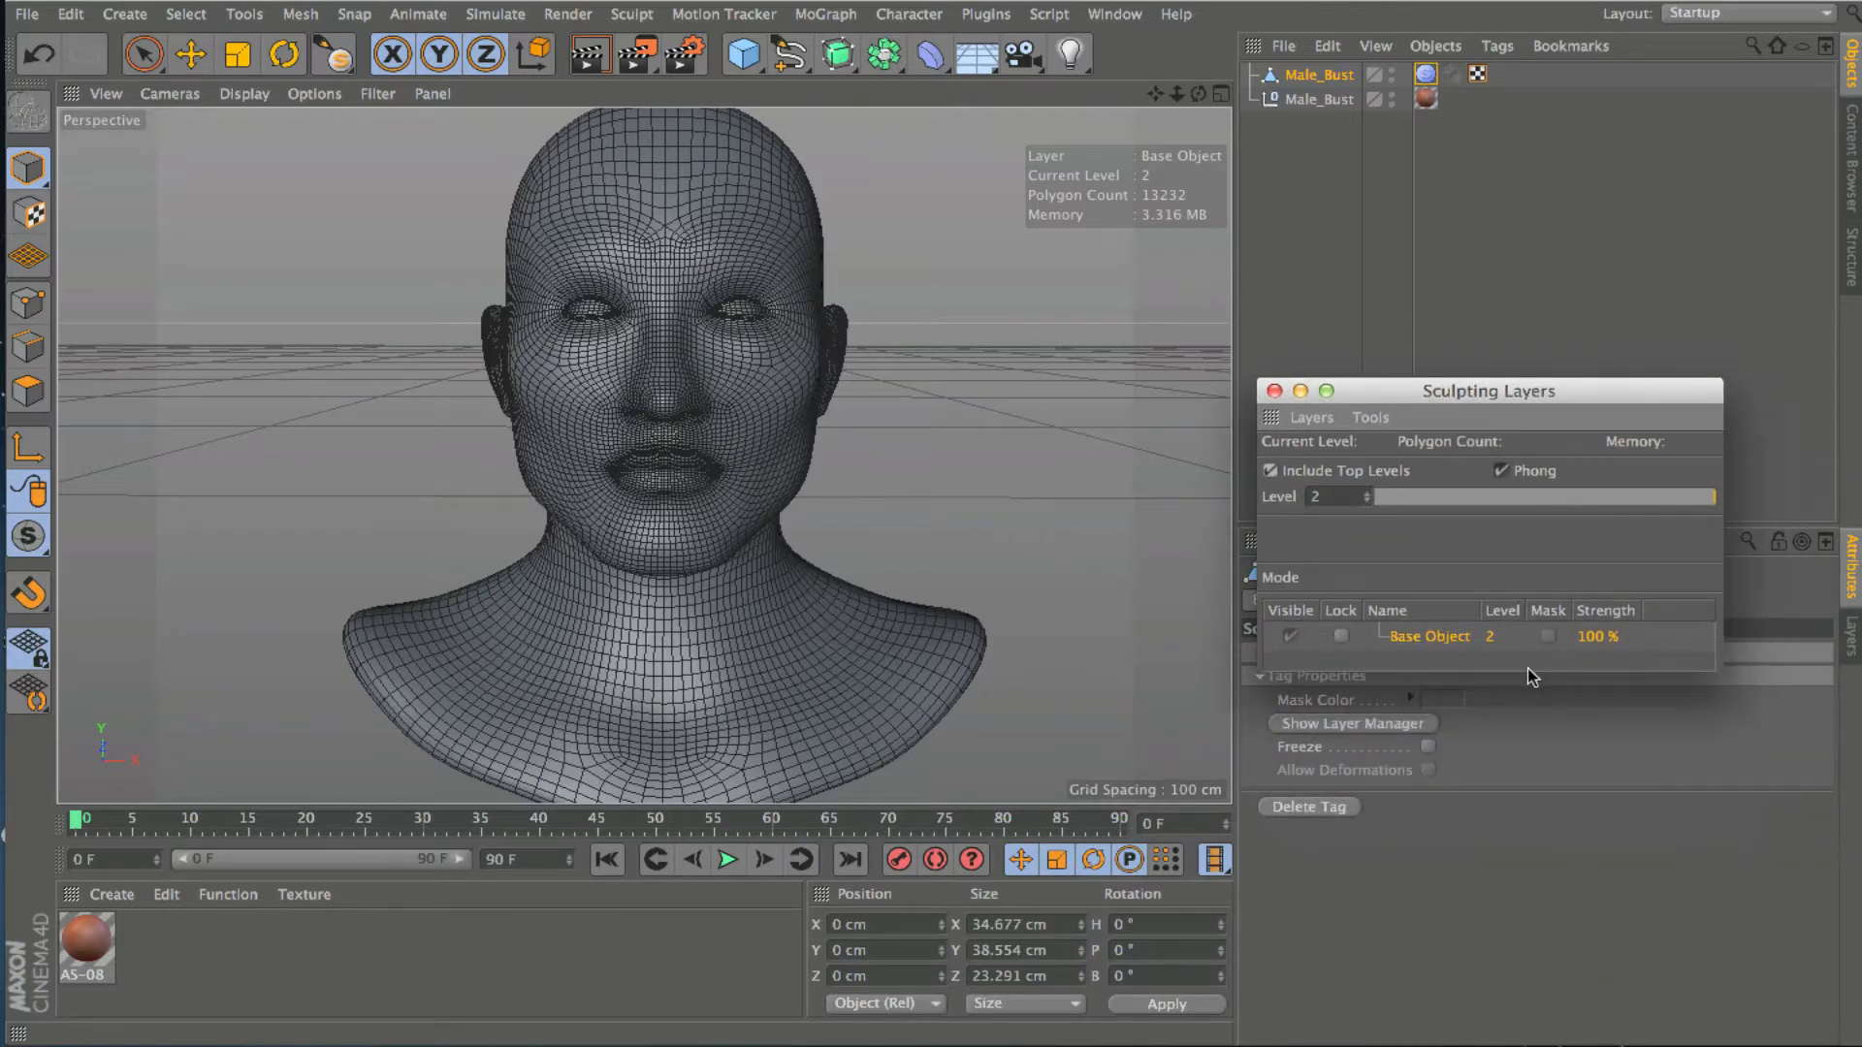
drag(1527, 667, 1527, 741)
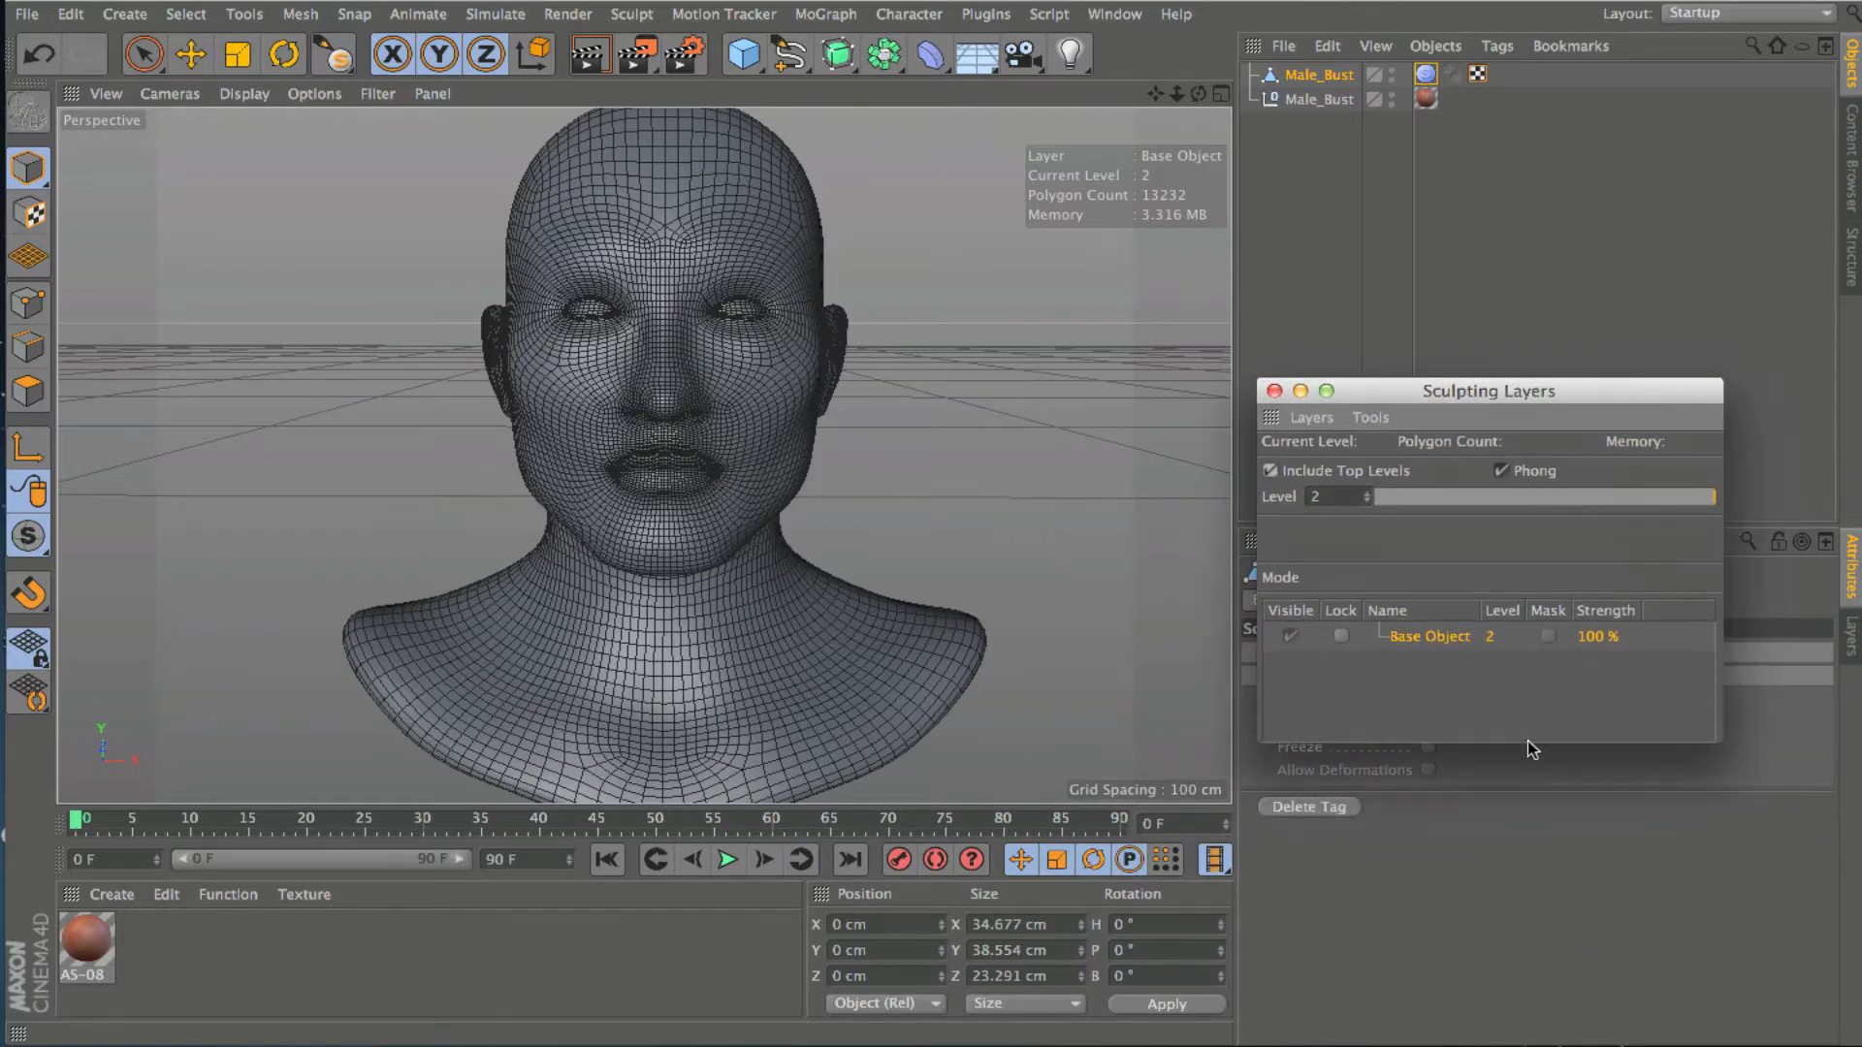
Detach the list of sculpting brushes as a floating palette and place it beside the viewport.
click(631, 14)
mouse_move(667, 140)
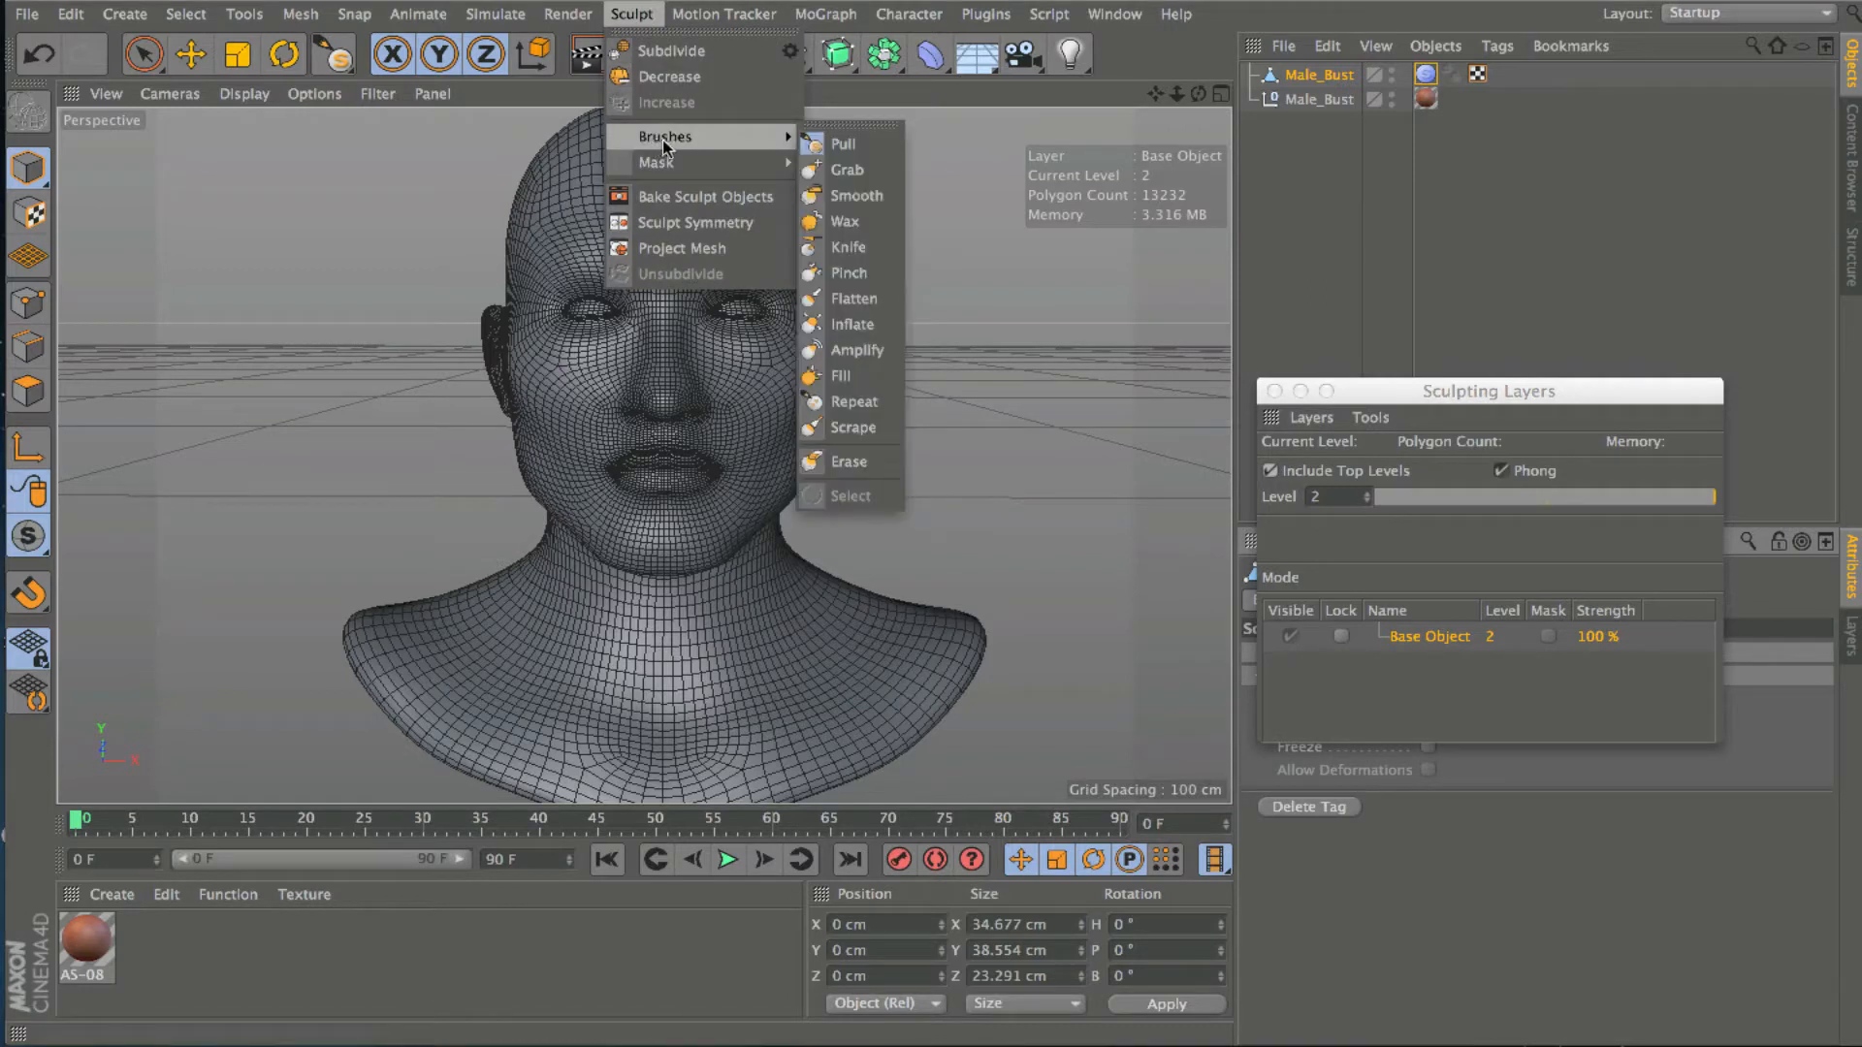
click(848, 133)
mouse_move(876, 114)
mouse_down()
mouse_move(1289, 285)
mouse_move(1569, 259)
mouse_move(1622, 223)
mouse_up()
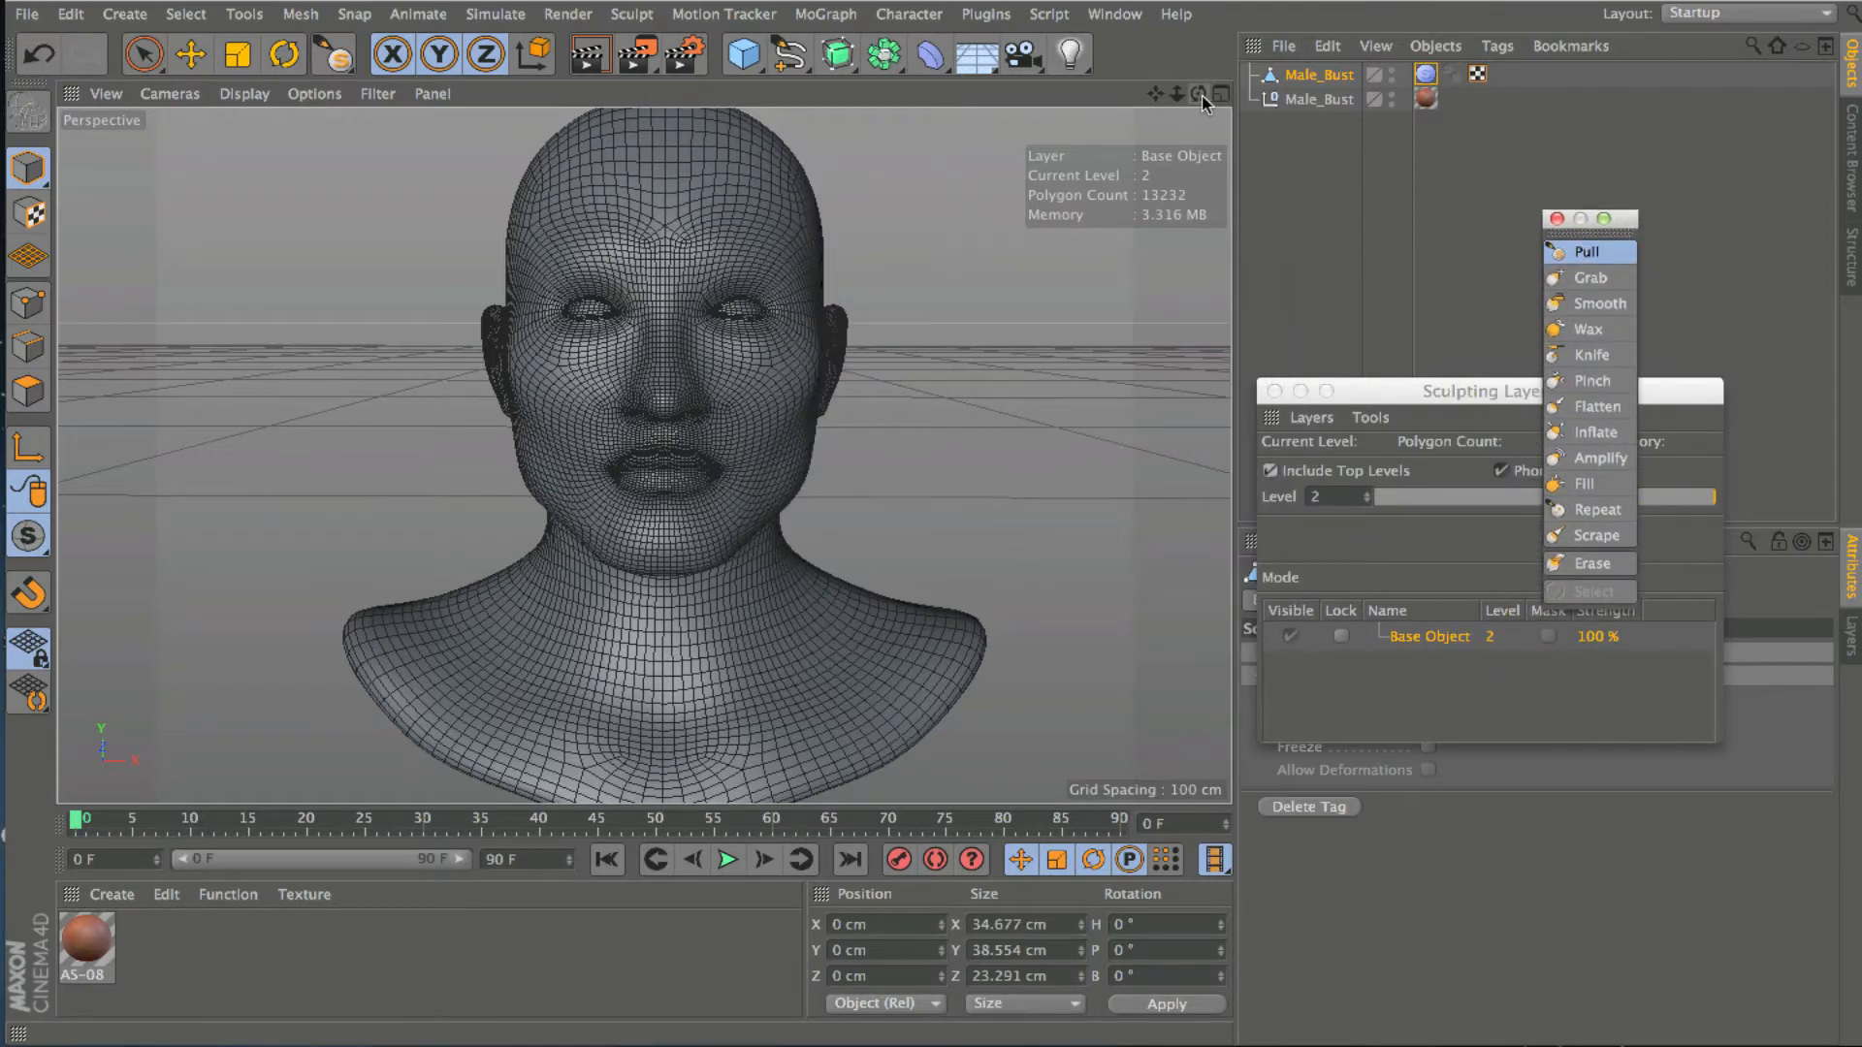
Activate the Pull brush and move the Sculpting Layers window clear of the brush's attributes.
mouse_move(1199, 95)
mouse_down()
mouse_move(1163, 102)
mouse_move(1200, 96)
mouse_up()
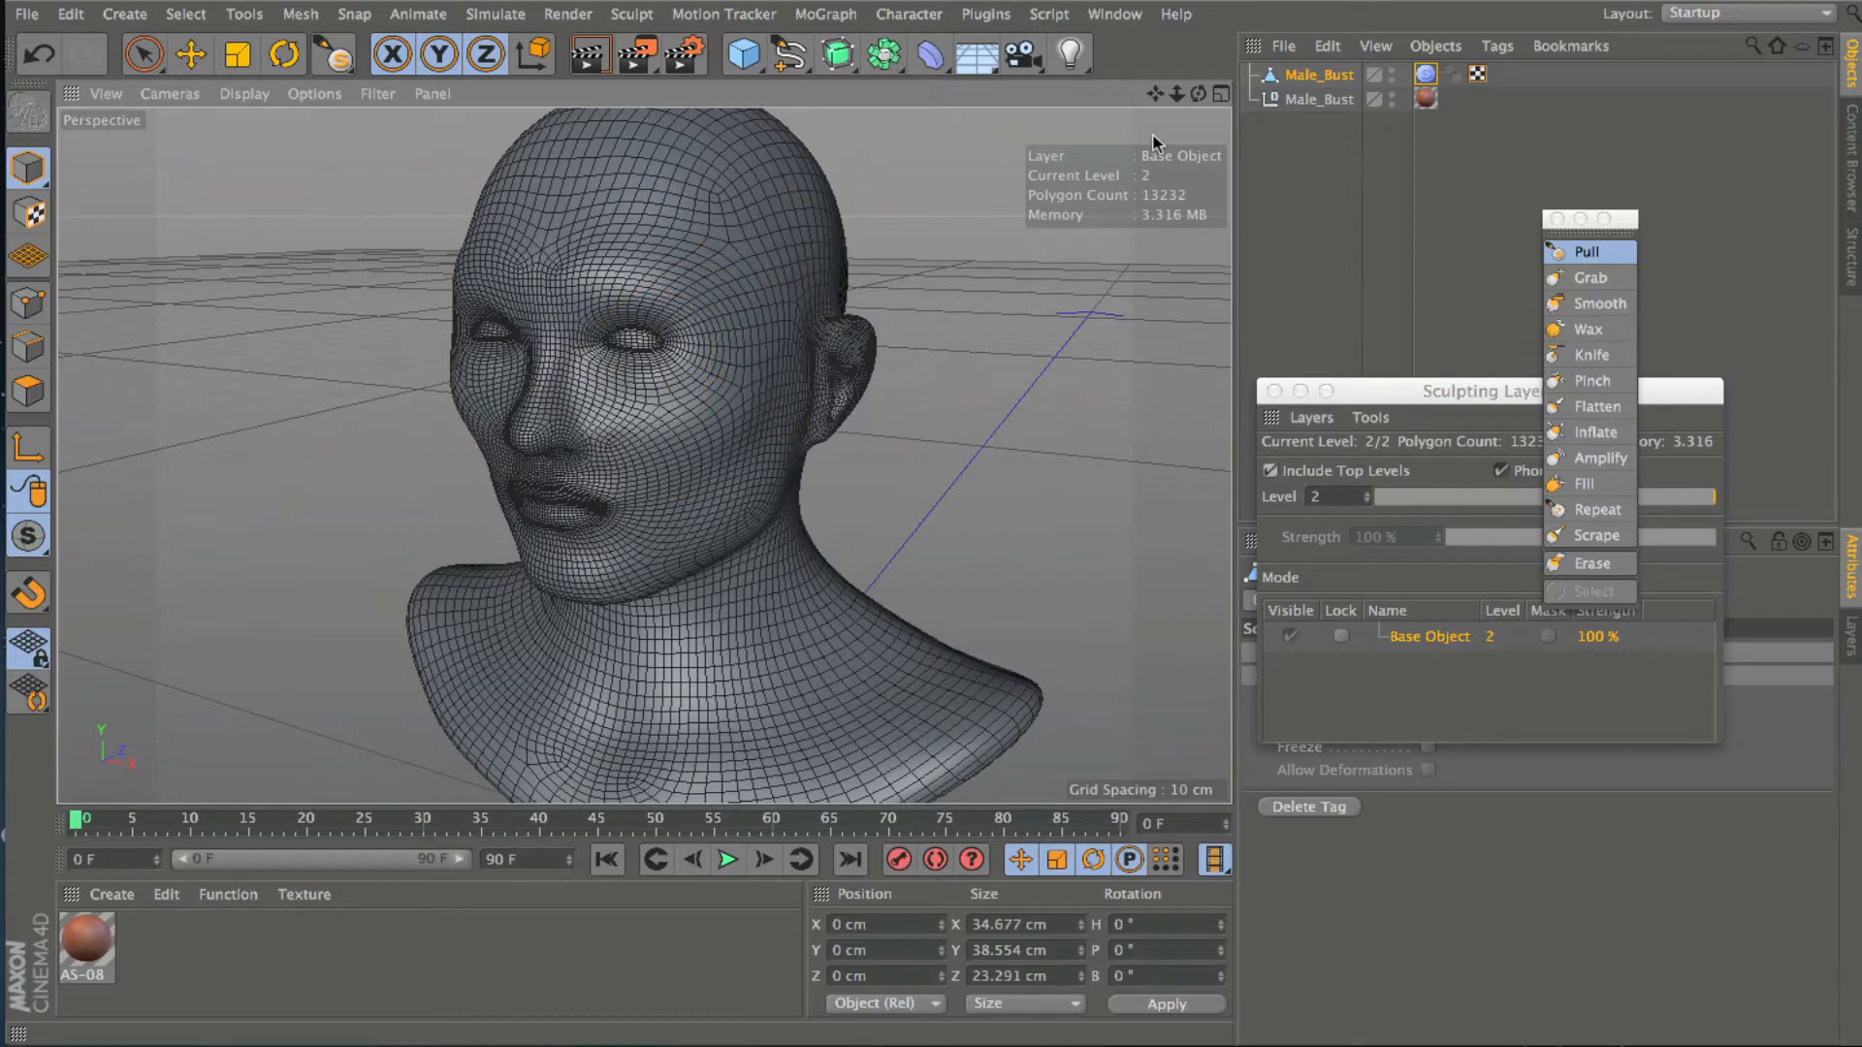
drag(1199, 95, 1299, 92)
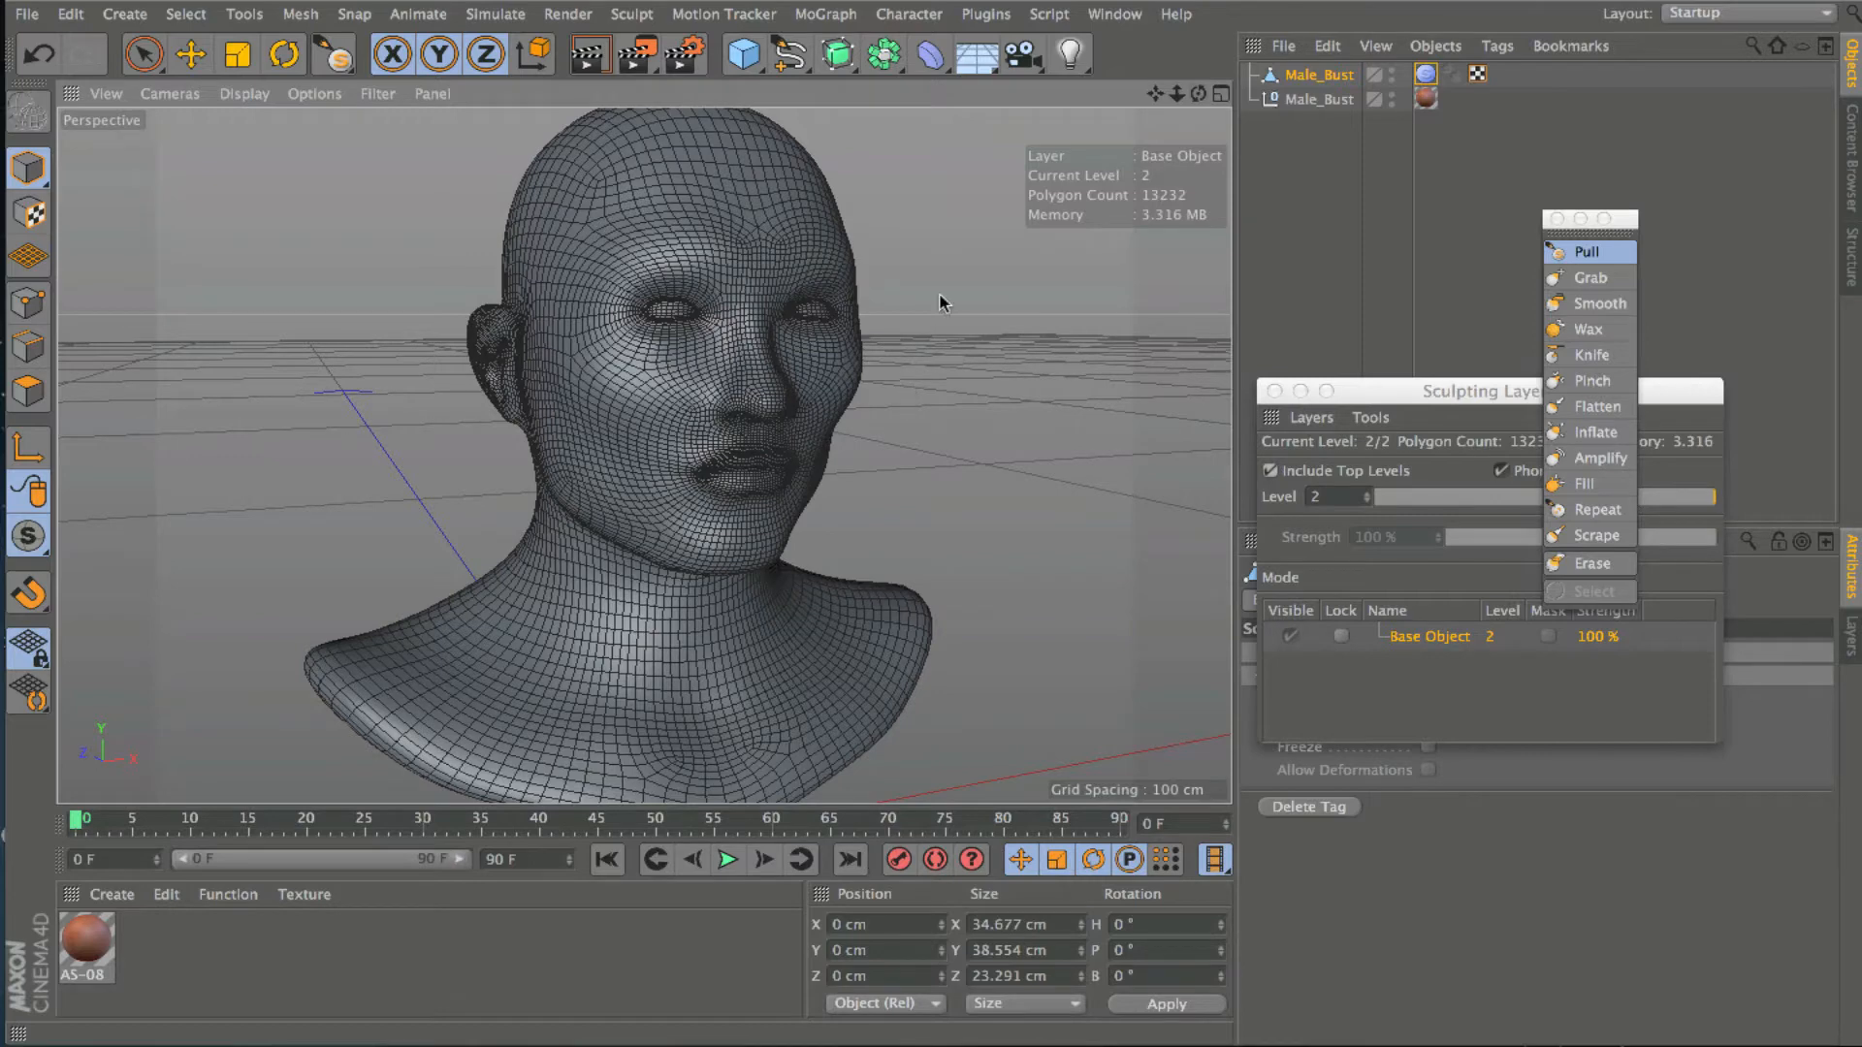
drag(1194, 95, 1095, 99)
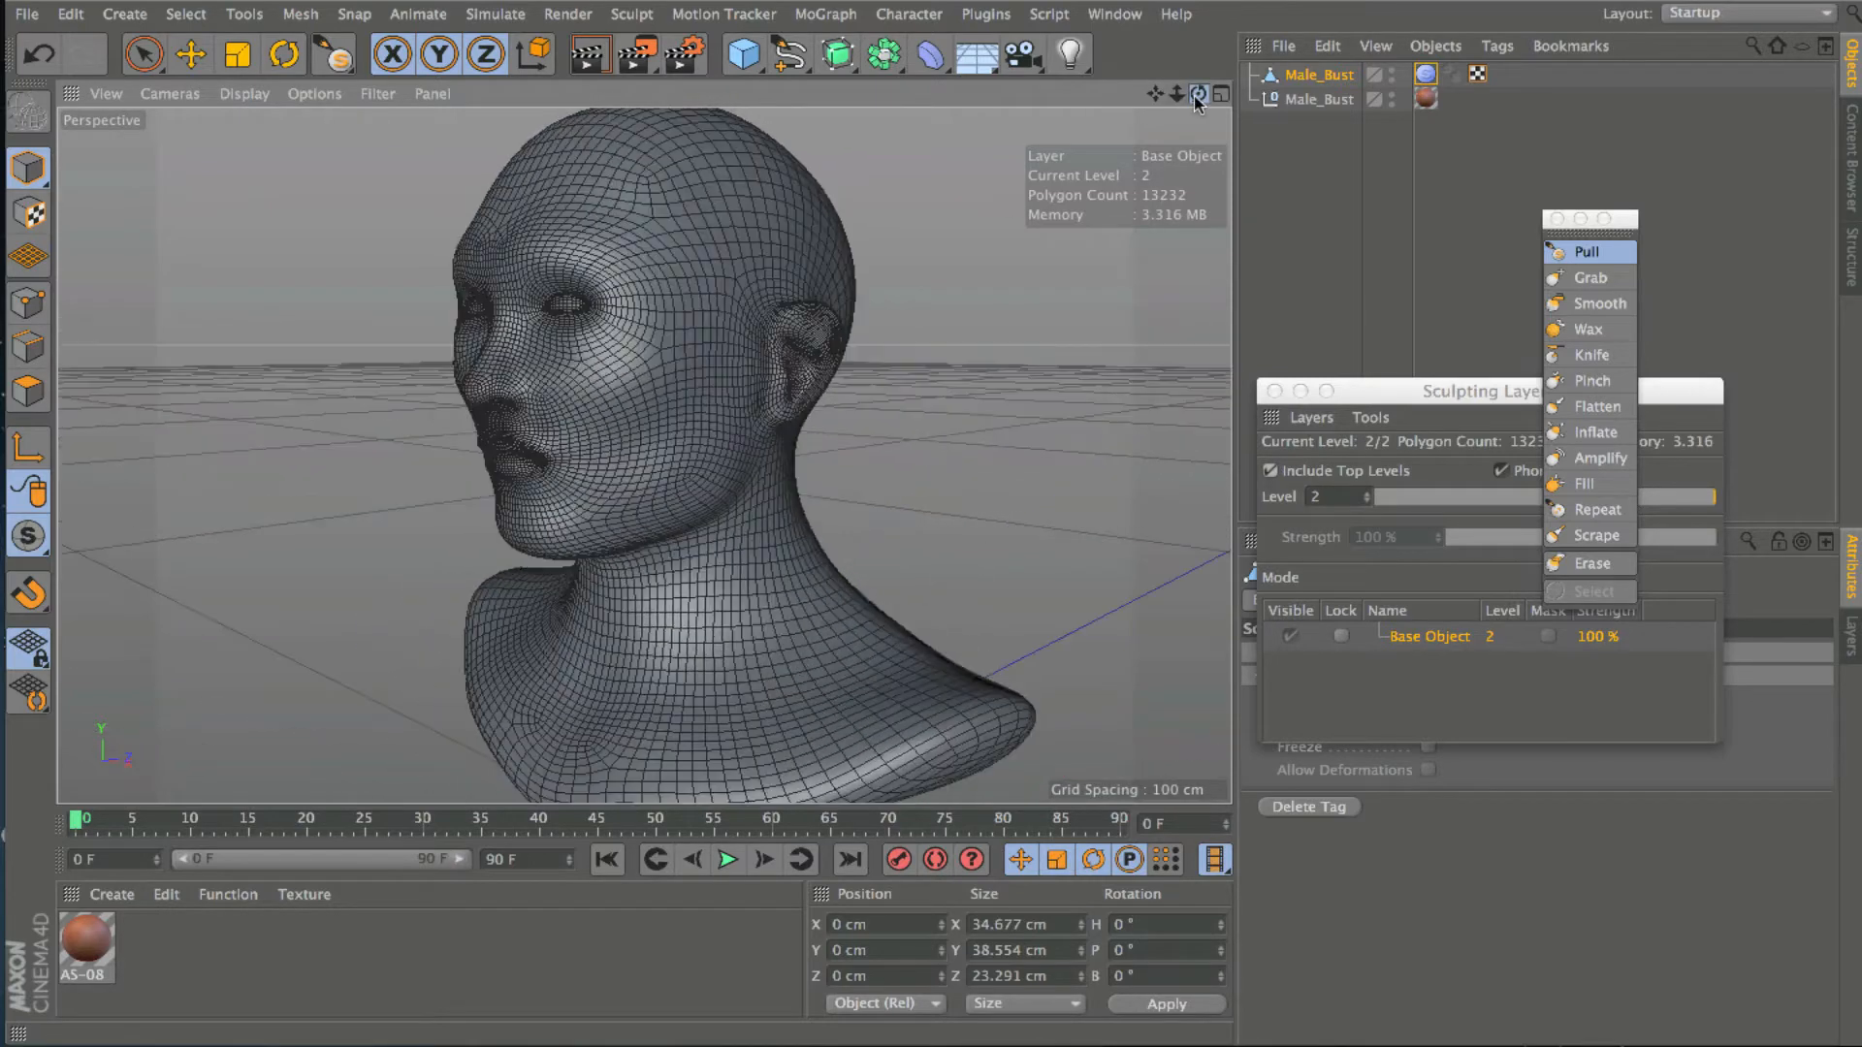
mouse_move(1464, 398)
mouse_down()
mouse_move(1476, 373)
mouse_move(1198, 345)
mouse_move(1546, 324)
mouse_move(1517, 240)
mouse_move(1366, 256)
mouse_move(984, 495)
mouse_move(1114, 544)
mouse_move(1229, 554)
mouse_up()
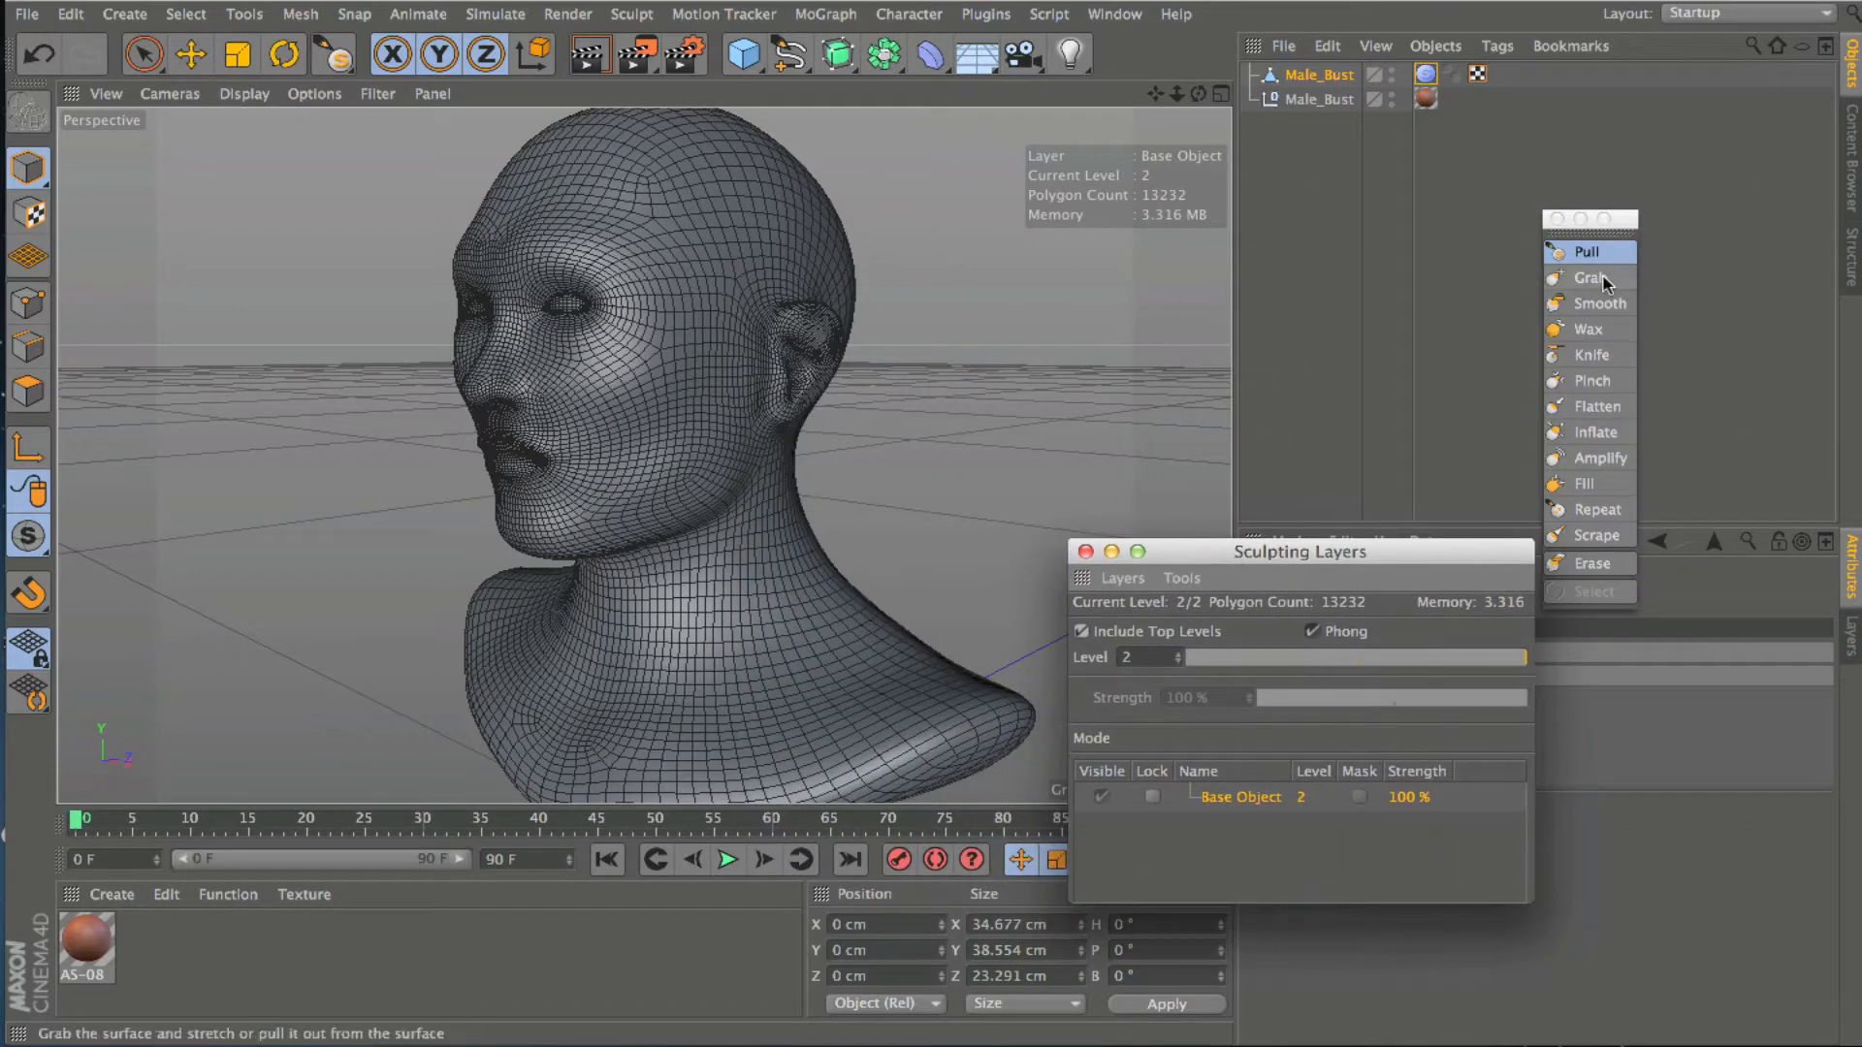
click(1583, 253)
mouse_move(1469, 560)
mouse_down()
mouse_move(1306, 613)
mouse_move(1102, 741)
mouse_up()
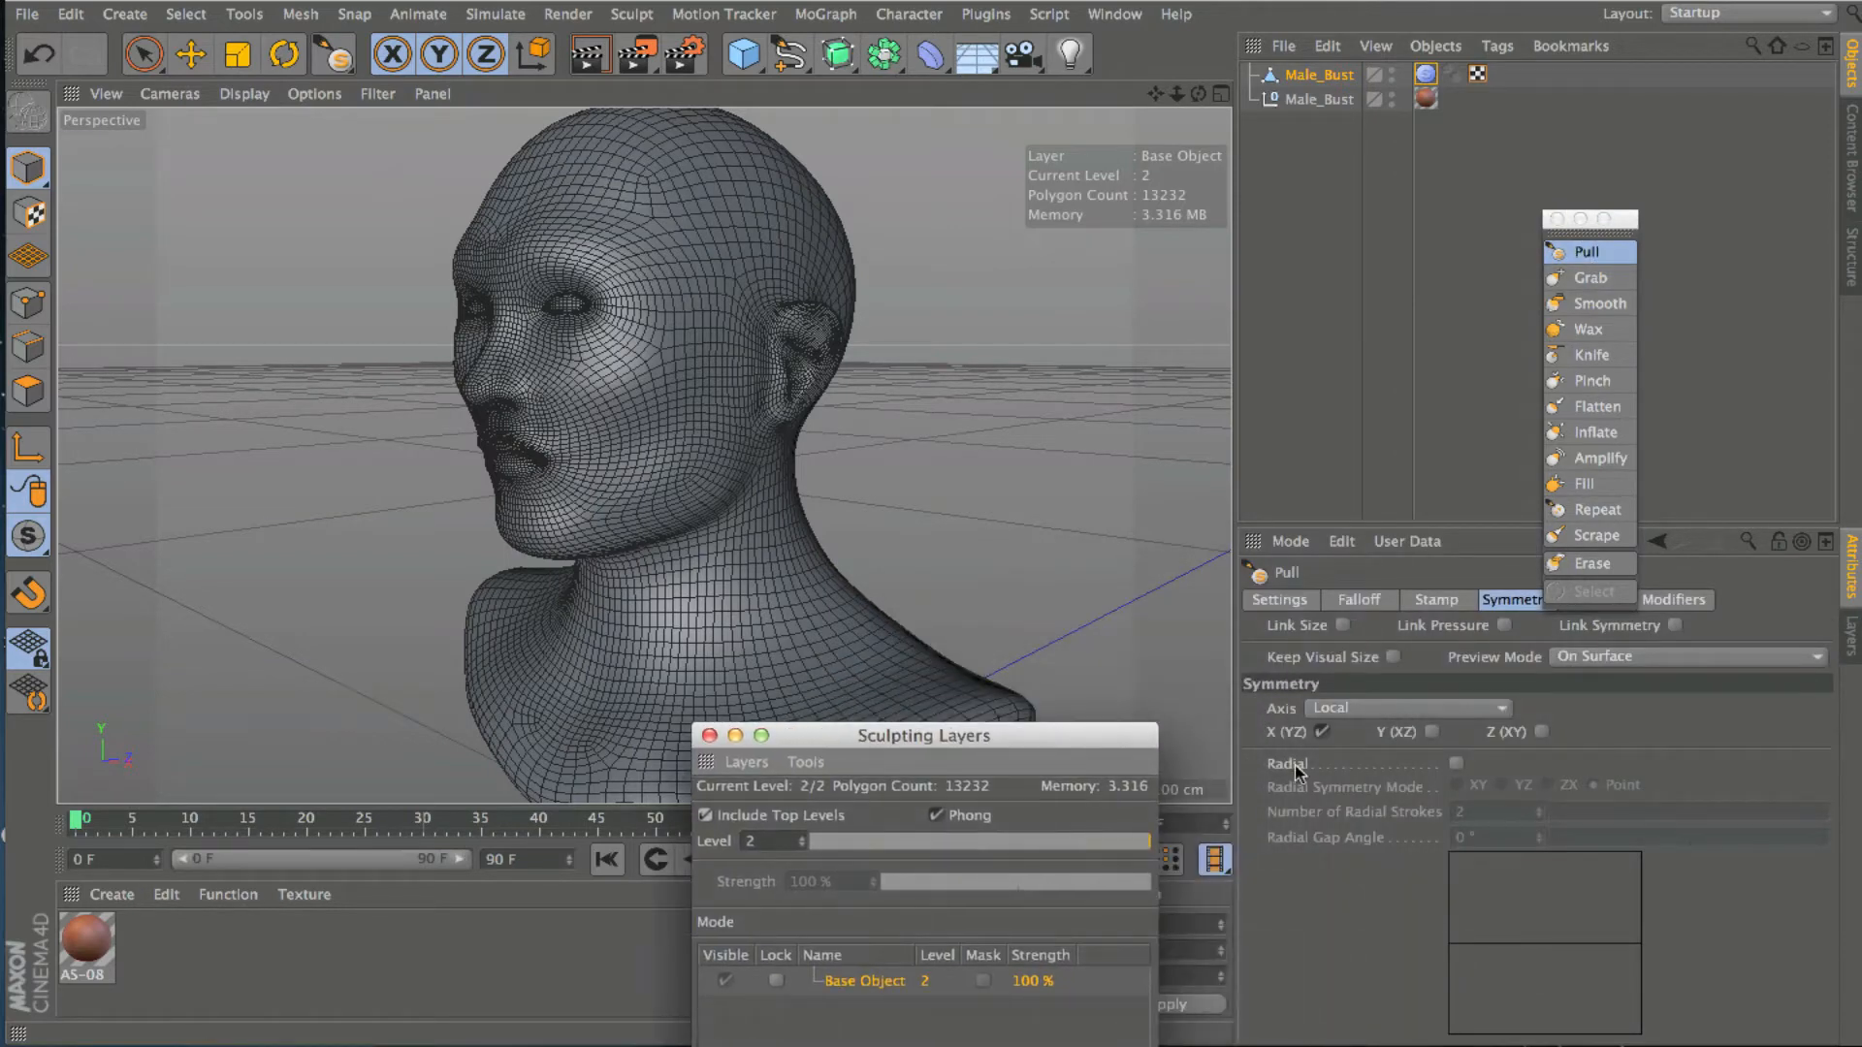
Set the Pull brush's size to 31 and its buildup to 100.
click(1290, 598)
click(1289, 598)
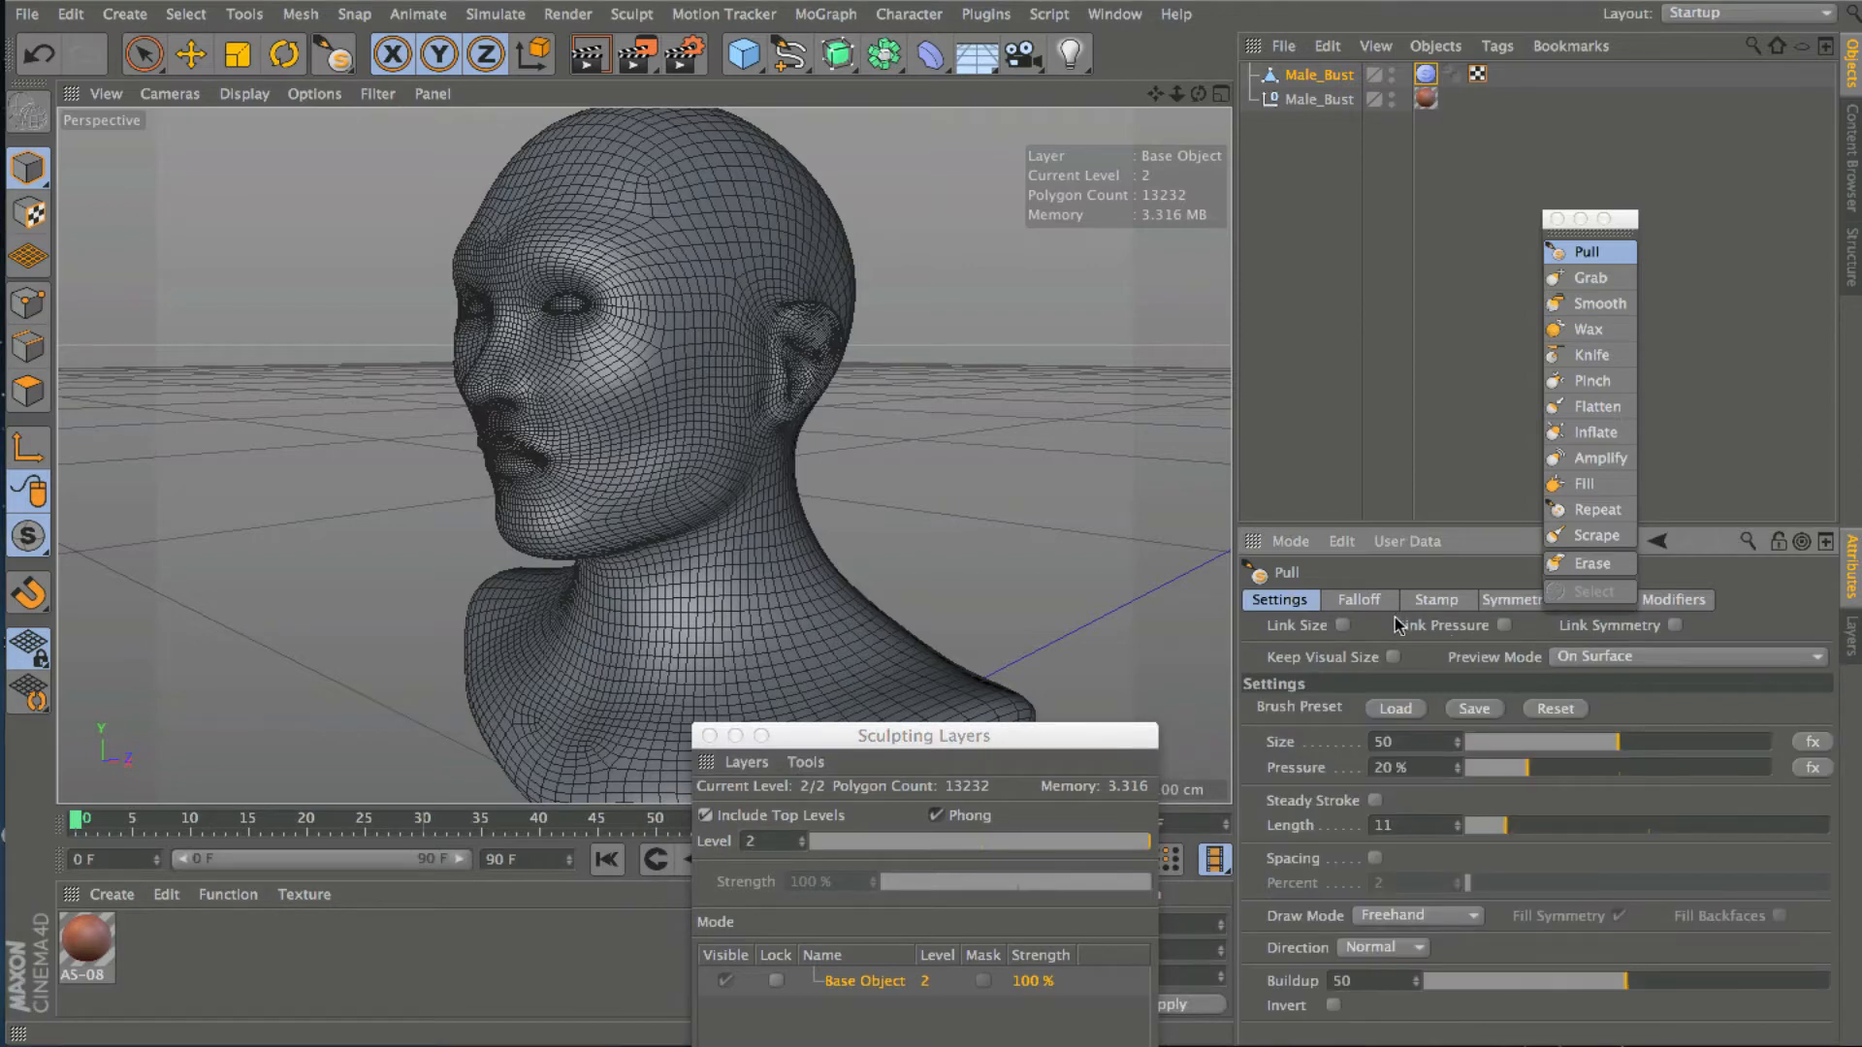
click(1363, 601)
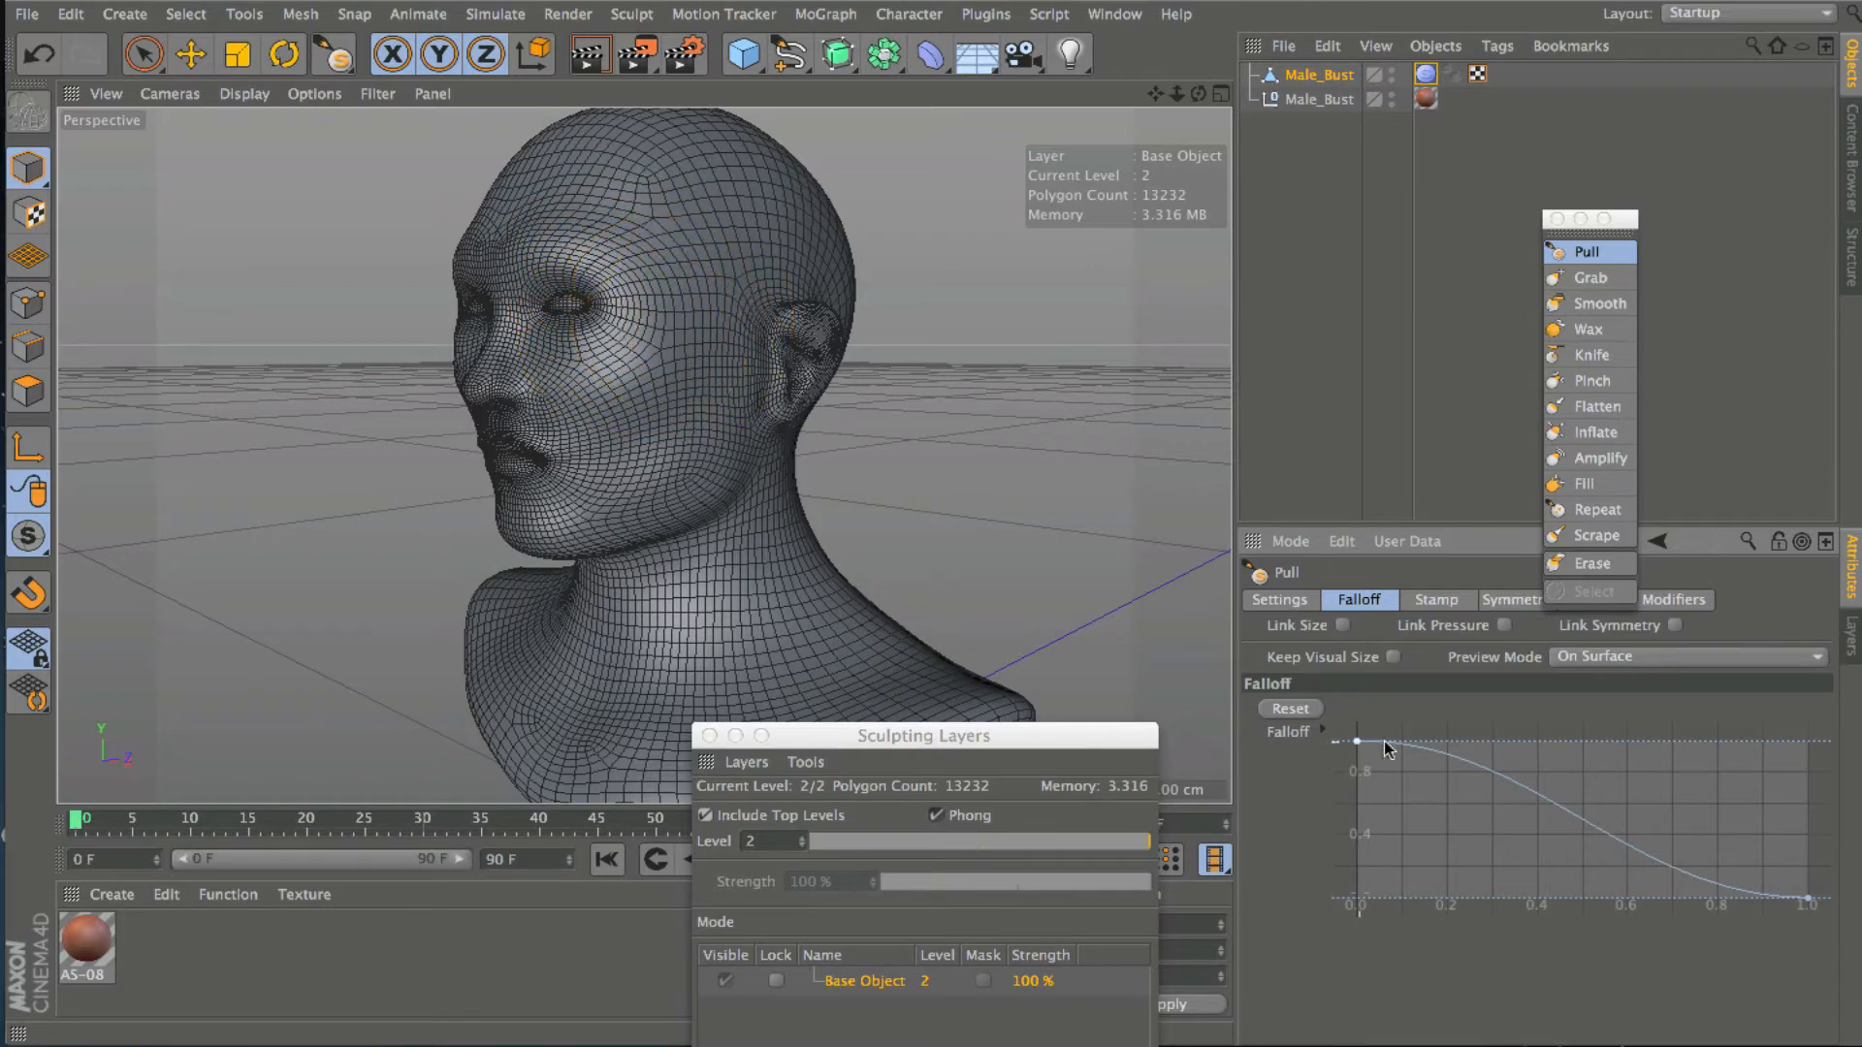
click(1290, 601)
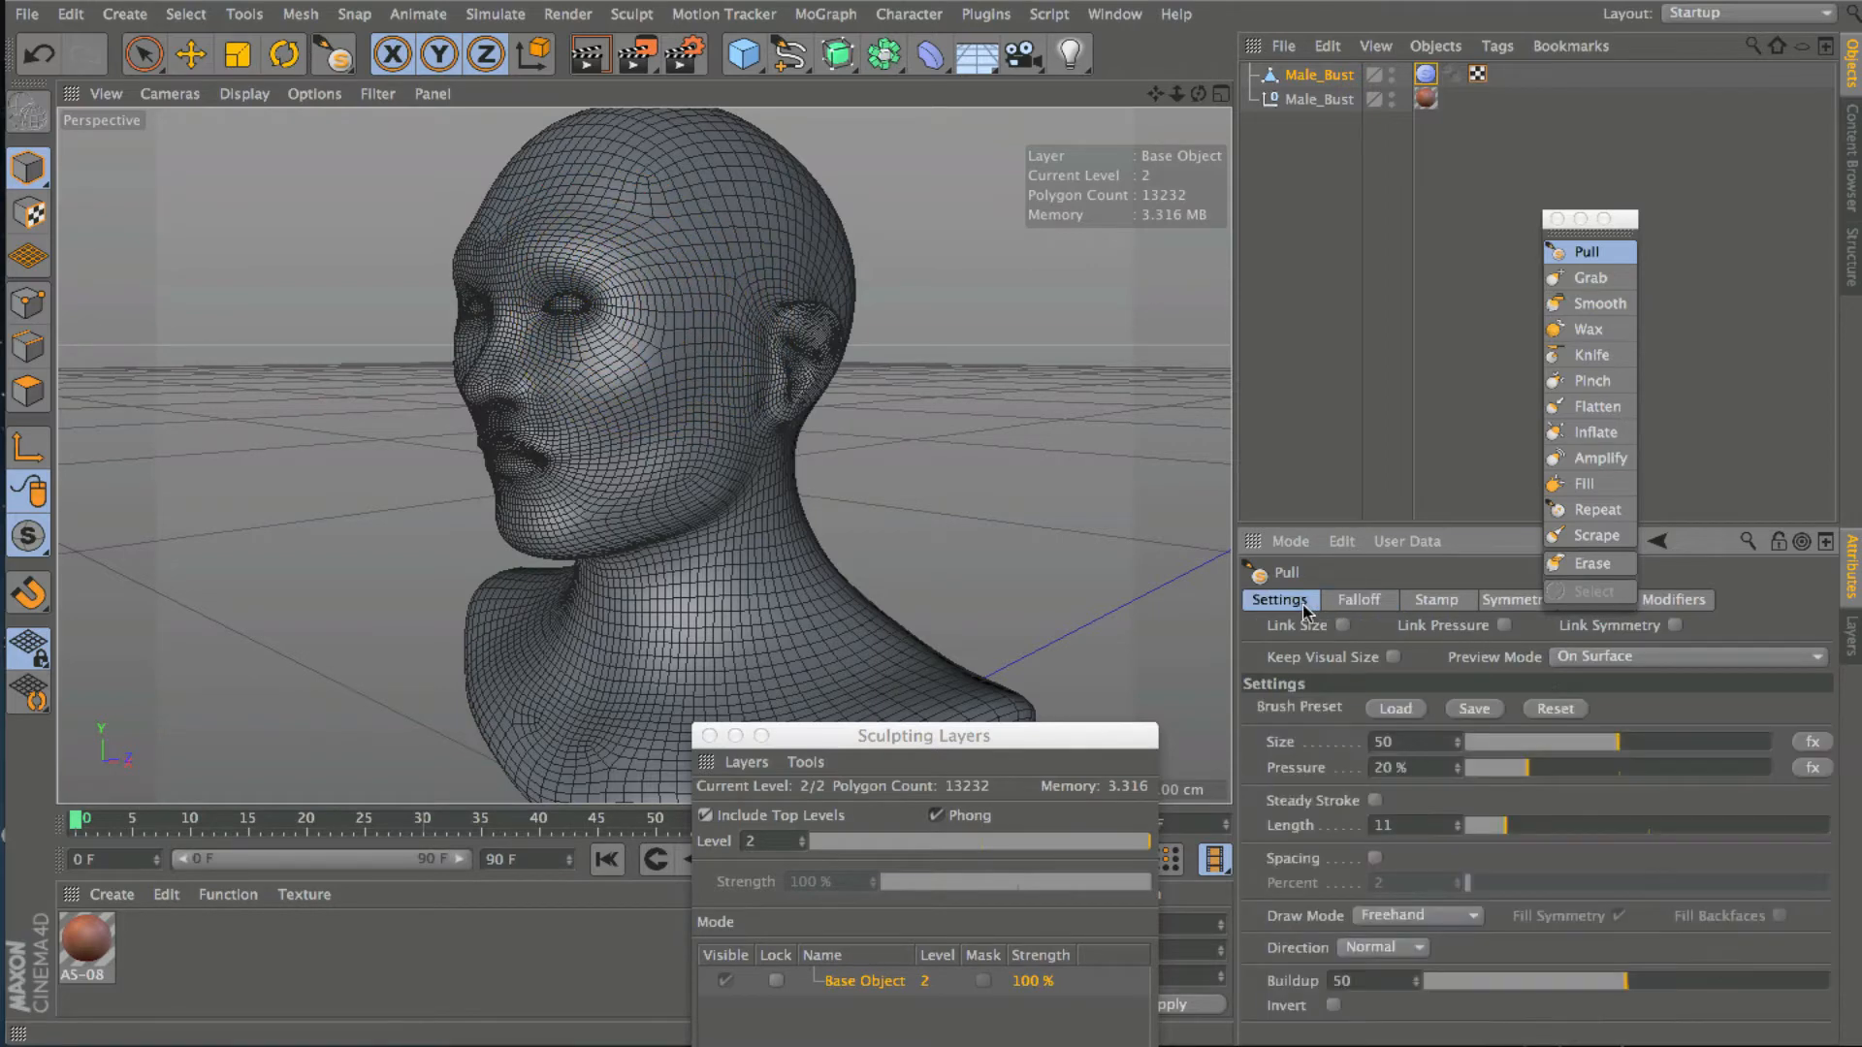
drag(1609, 748, 1557, 748)
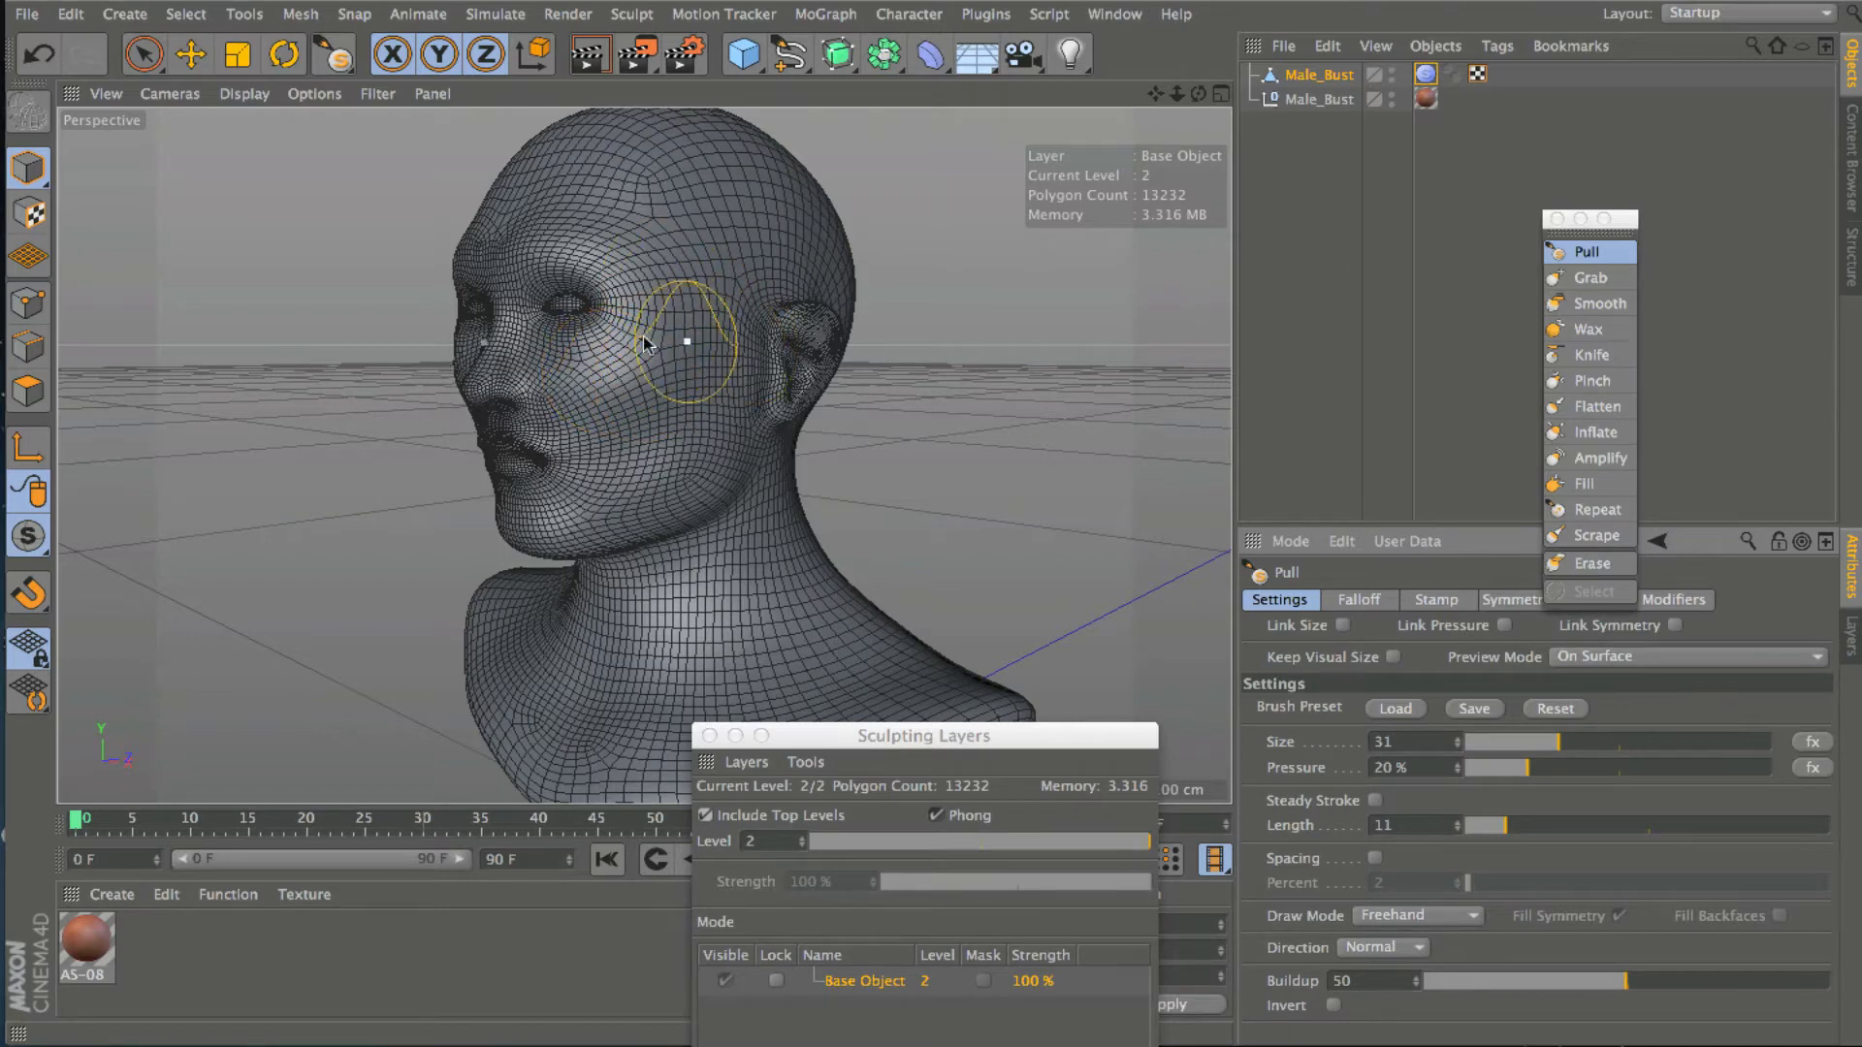
drag(1753, 980, 1830, 981)
Try mirrored Pull strokes that bulge out the cheekbones and the jaw, and undo them.
mouse_move(609, 363)
mouse_down()
mouse_move(656, 366)
mouse_move(566, 238)
mouse_move(601, 271)
mouse_move(553, 358)
mouse_move(663, 337)
mouse_move(534, 264)
mouse_move(584, 361)
mouse_move(504, 330)
mouse_move(671, 346)
mouse_up()
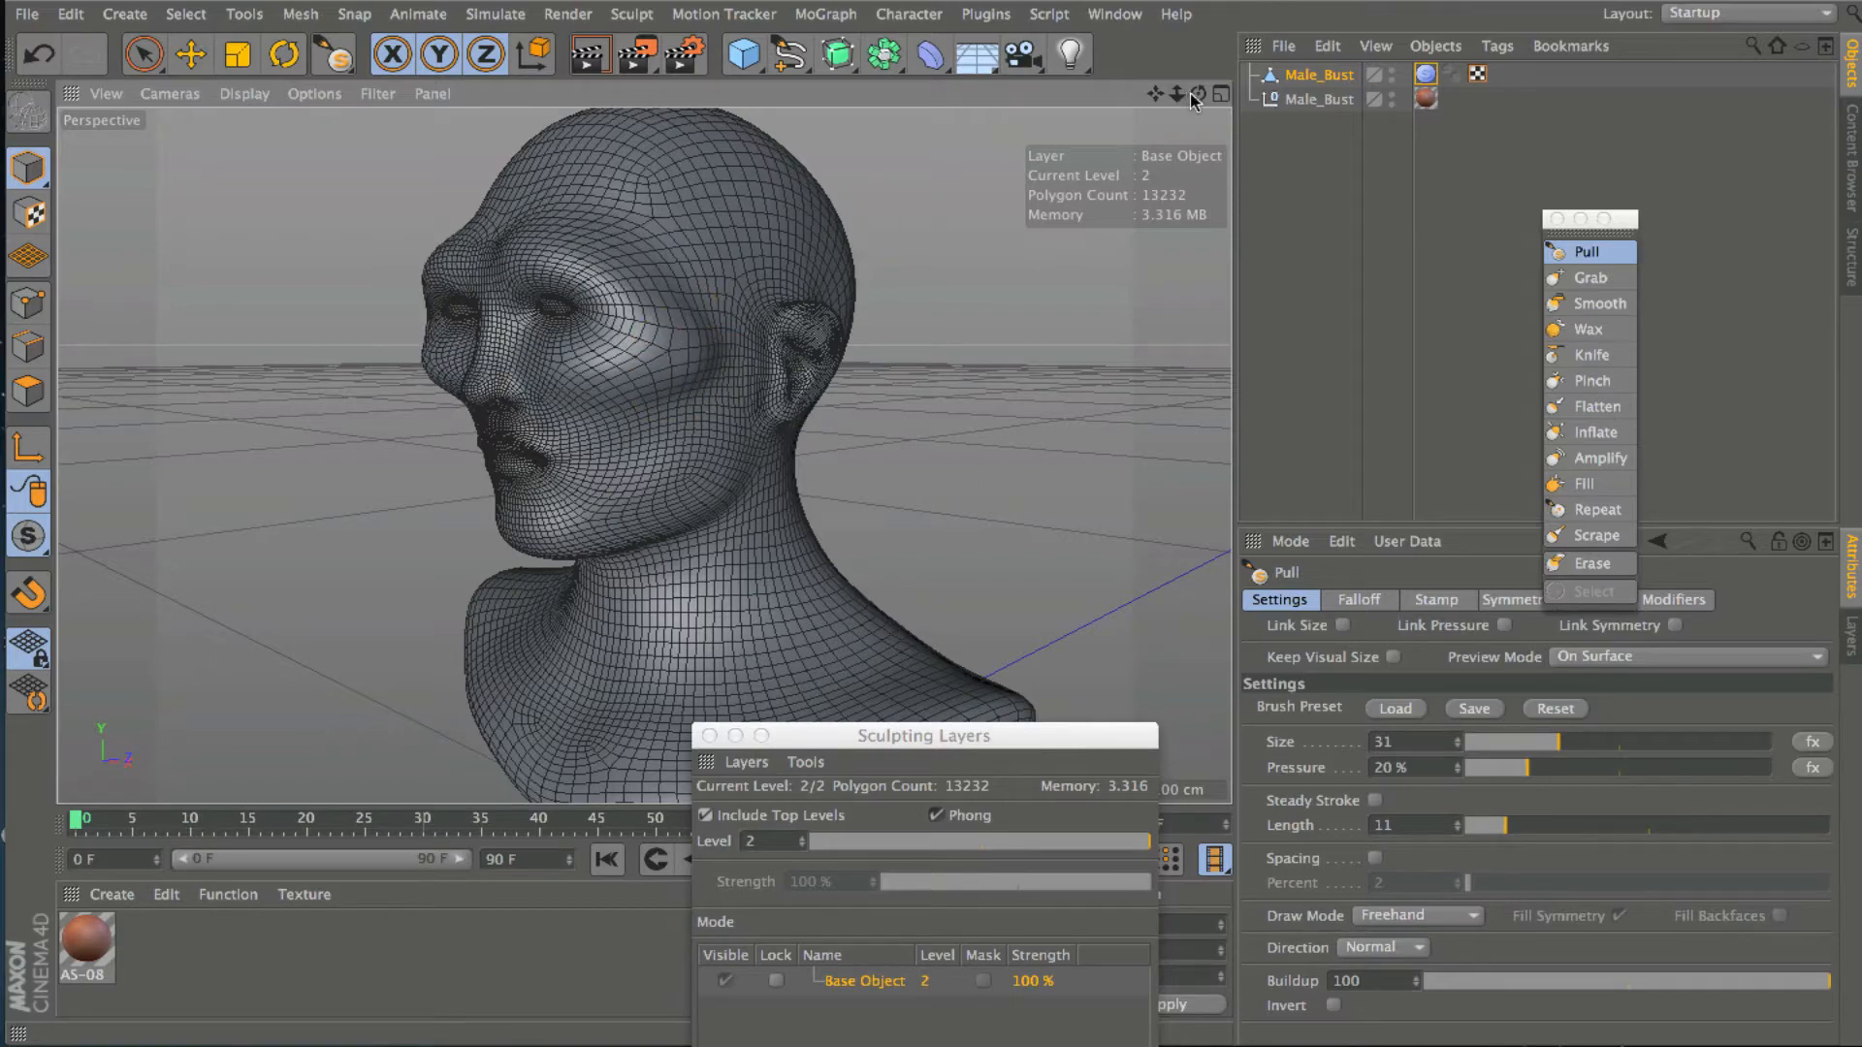
drag(1199, 94, 1142, 147)
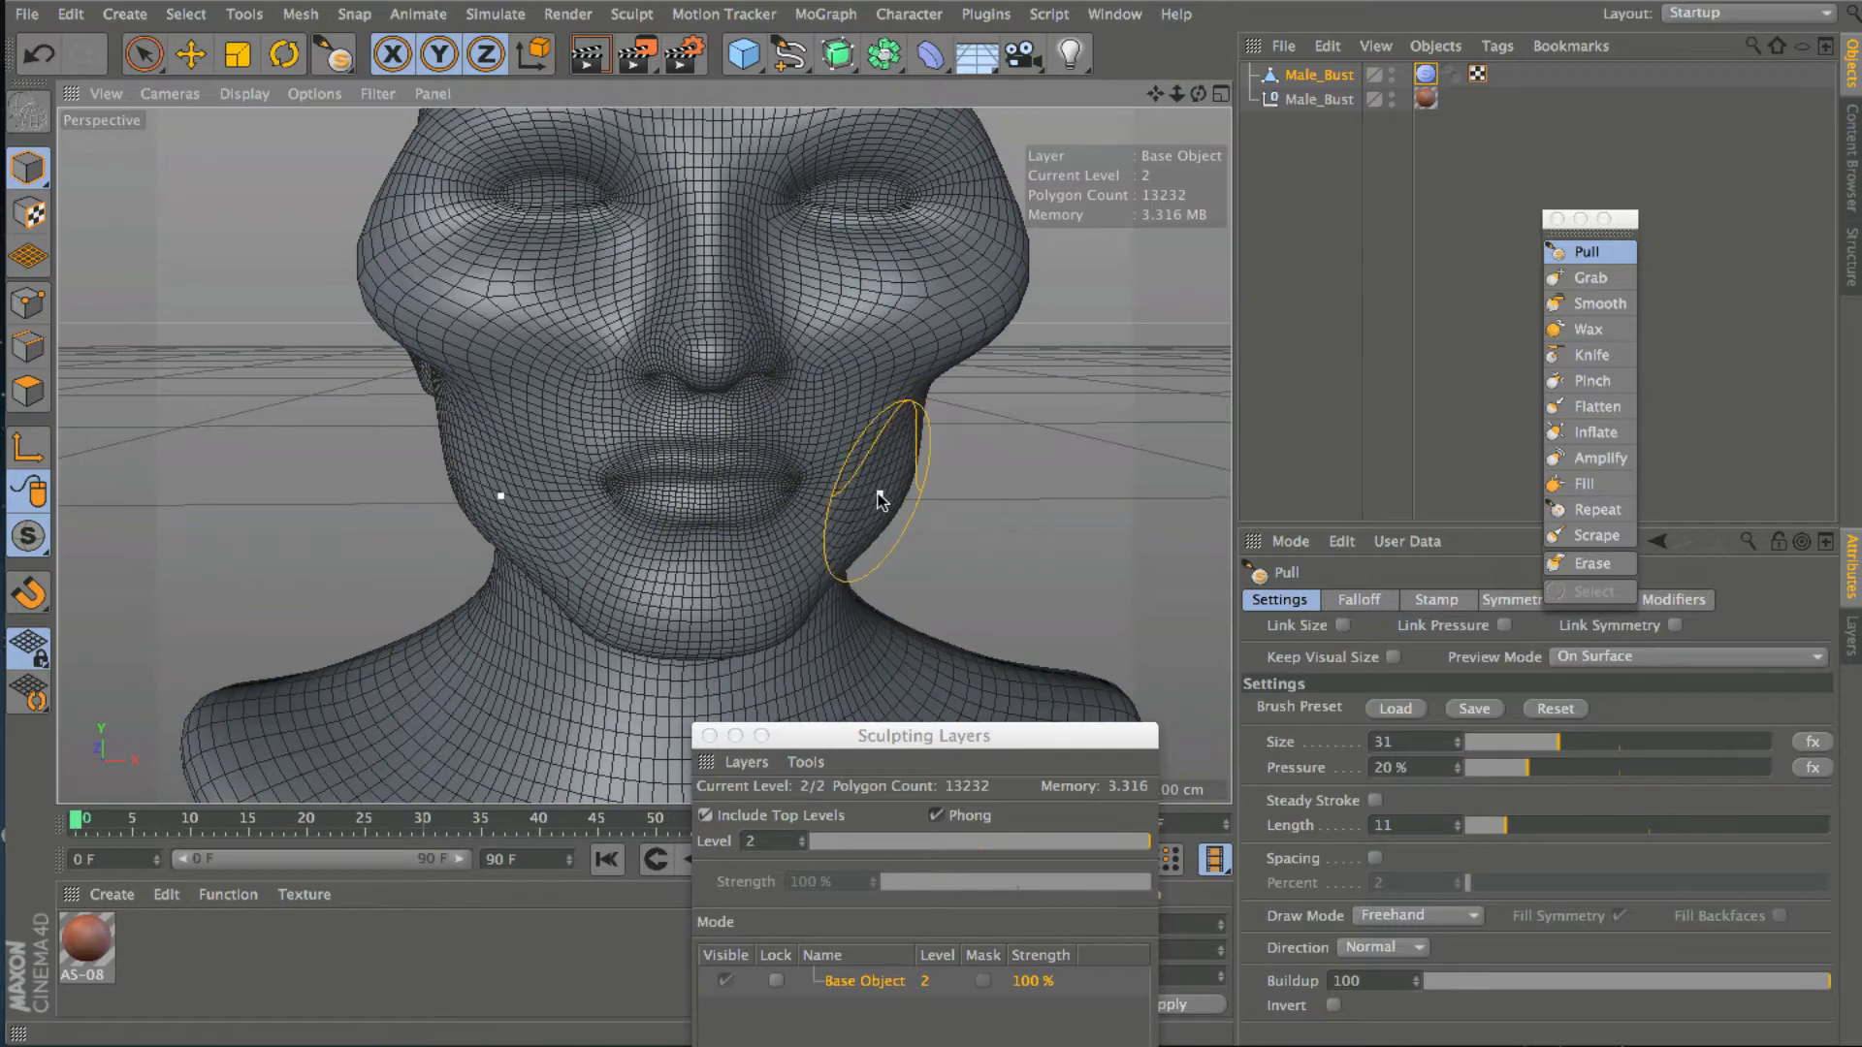
mouse_move(868, 485)
mouse_down()
mouse_move(805, 585)
mouse_move(880, 498)
mouse_move(883, 397)
mouse_move(900, 405)
mouse_move(893, 478)
mouse_up()
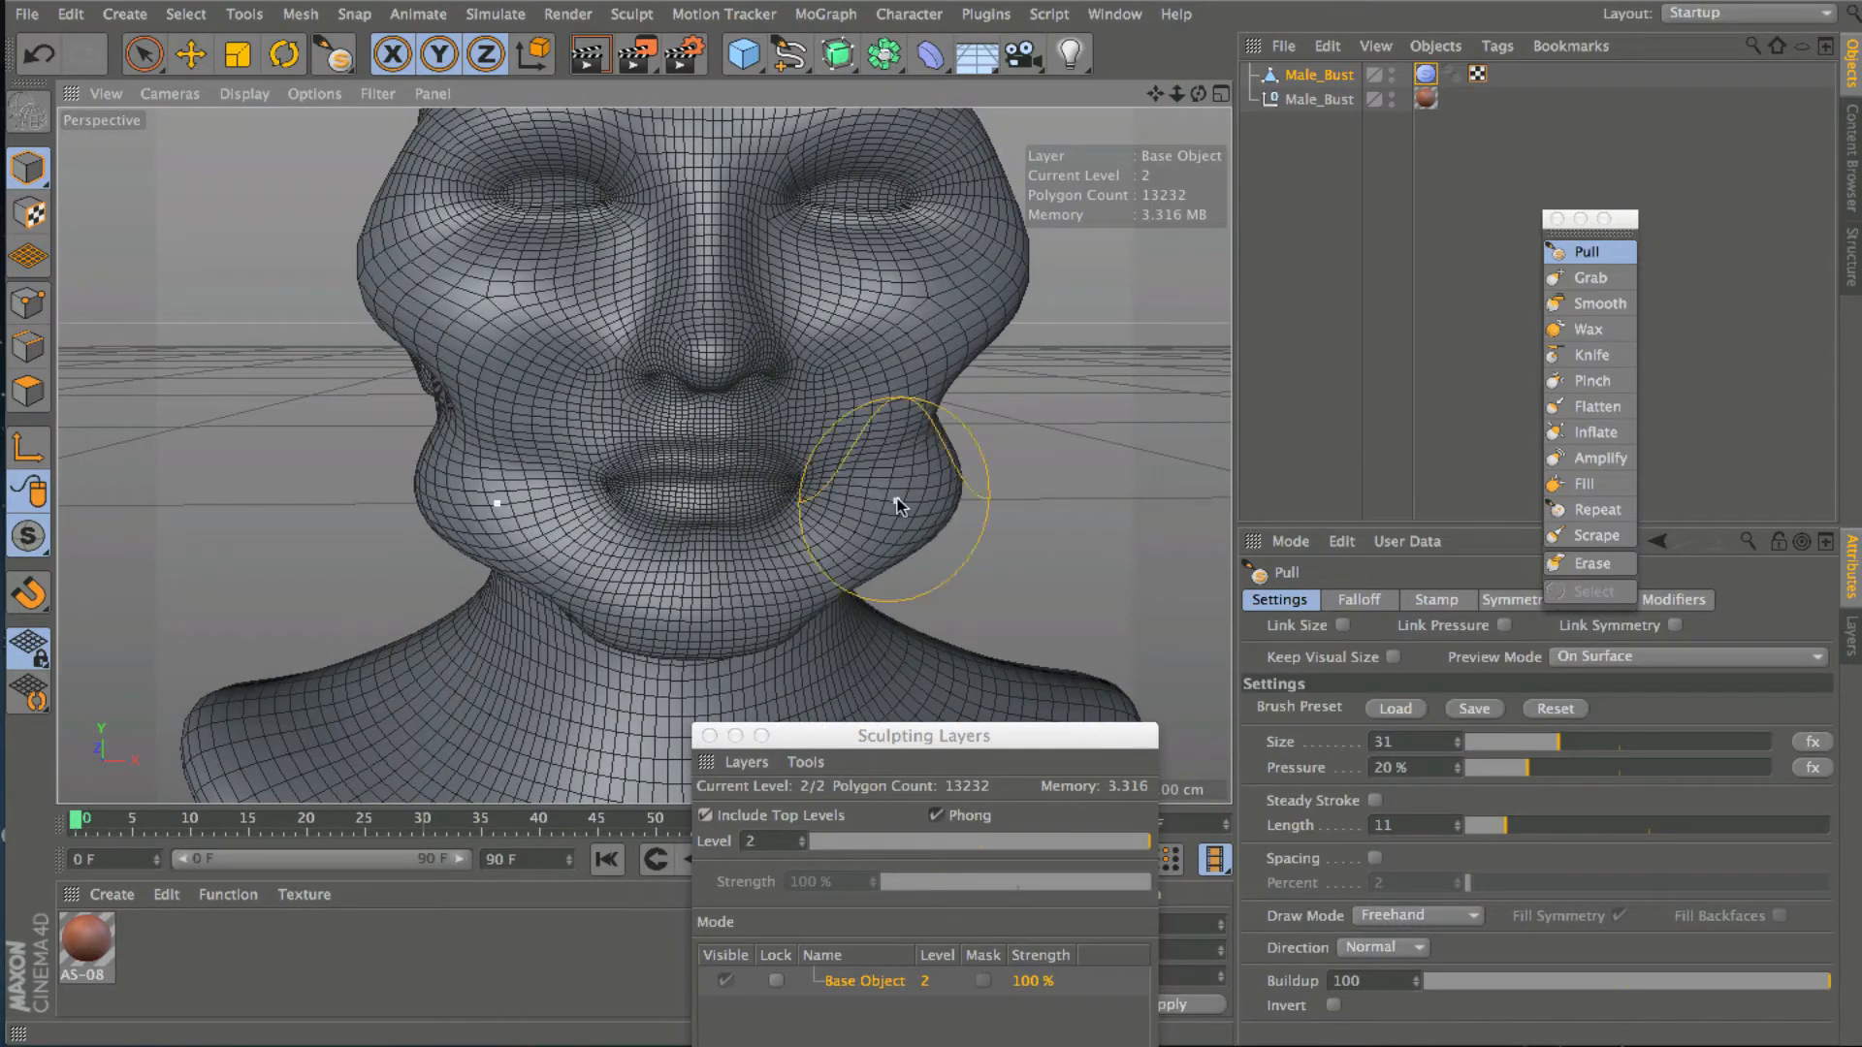
mouse_move(1198, 93)
mouse_down()
mouse_move(1163, 97)
mouse_move(1205, 100)
mouse_up()
key(ctrl+z)
key(ctrl+z)
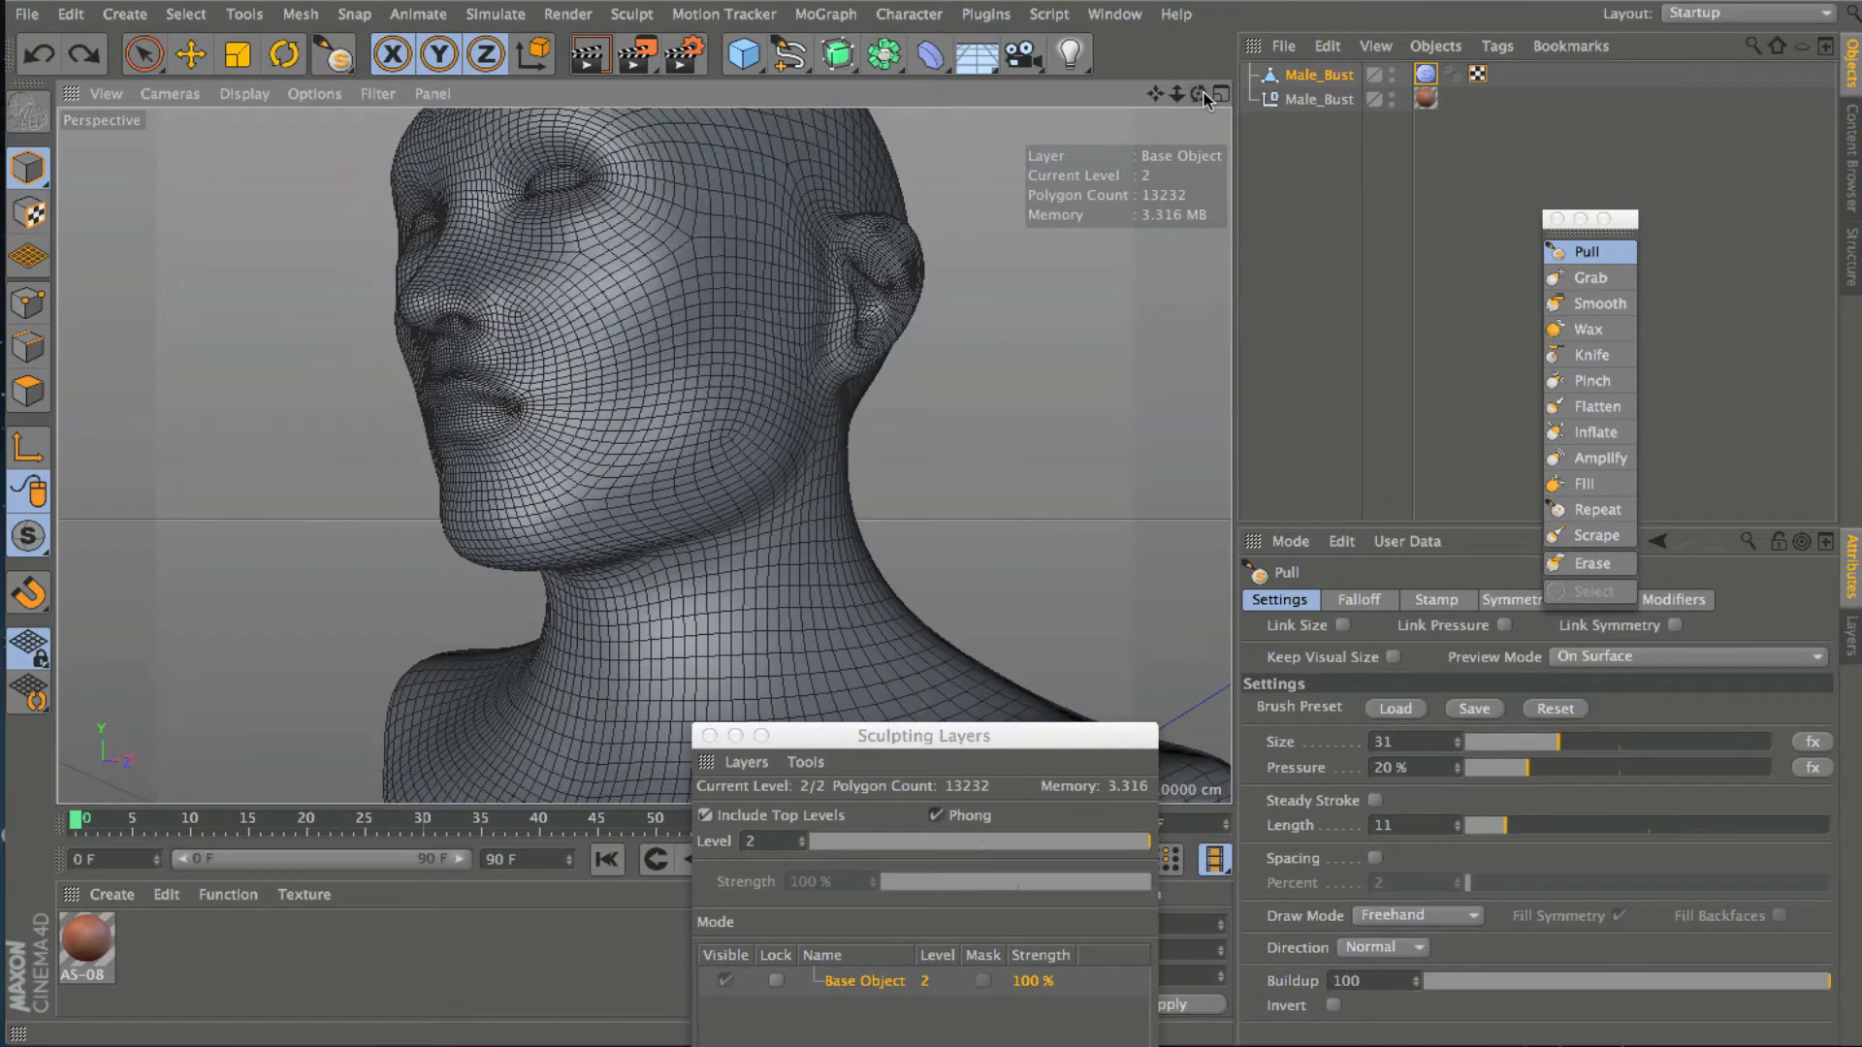
Move the floating brush palette off the brush attributes and show the Pull brush's symmetry options.
drag(1204, 100, 1202, 97)
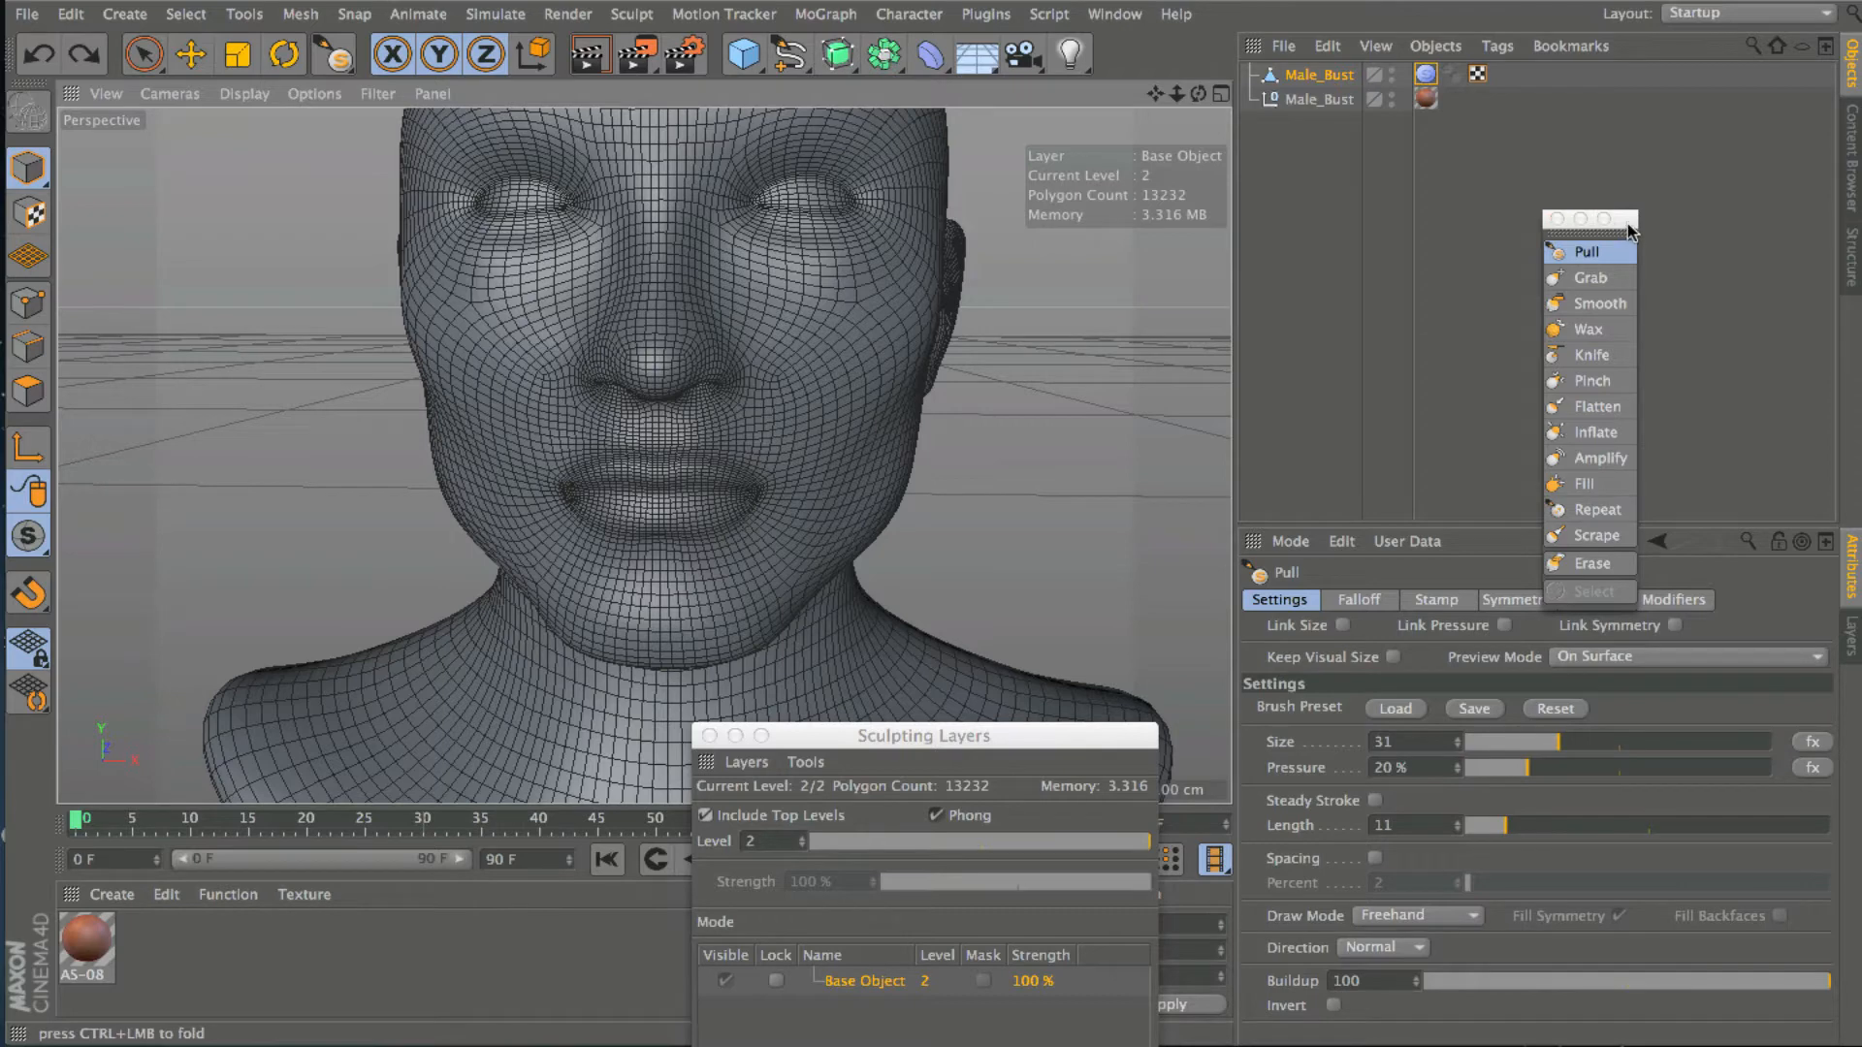
drag(1627, 223, 1657, 113)
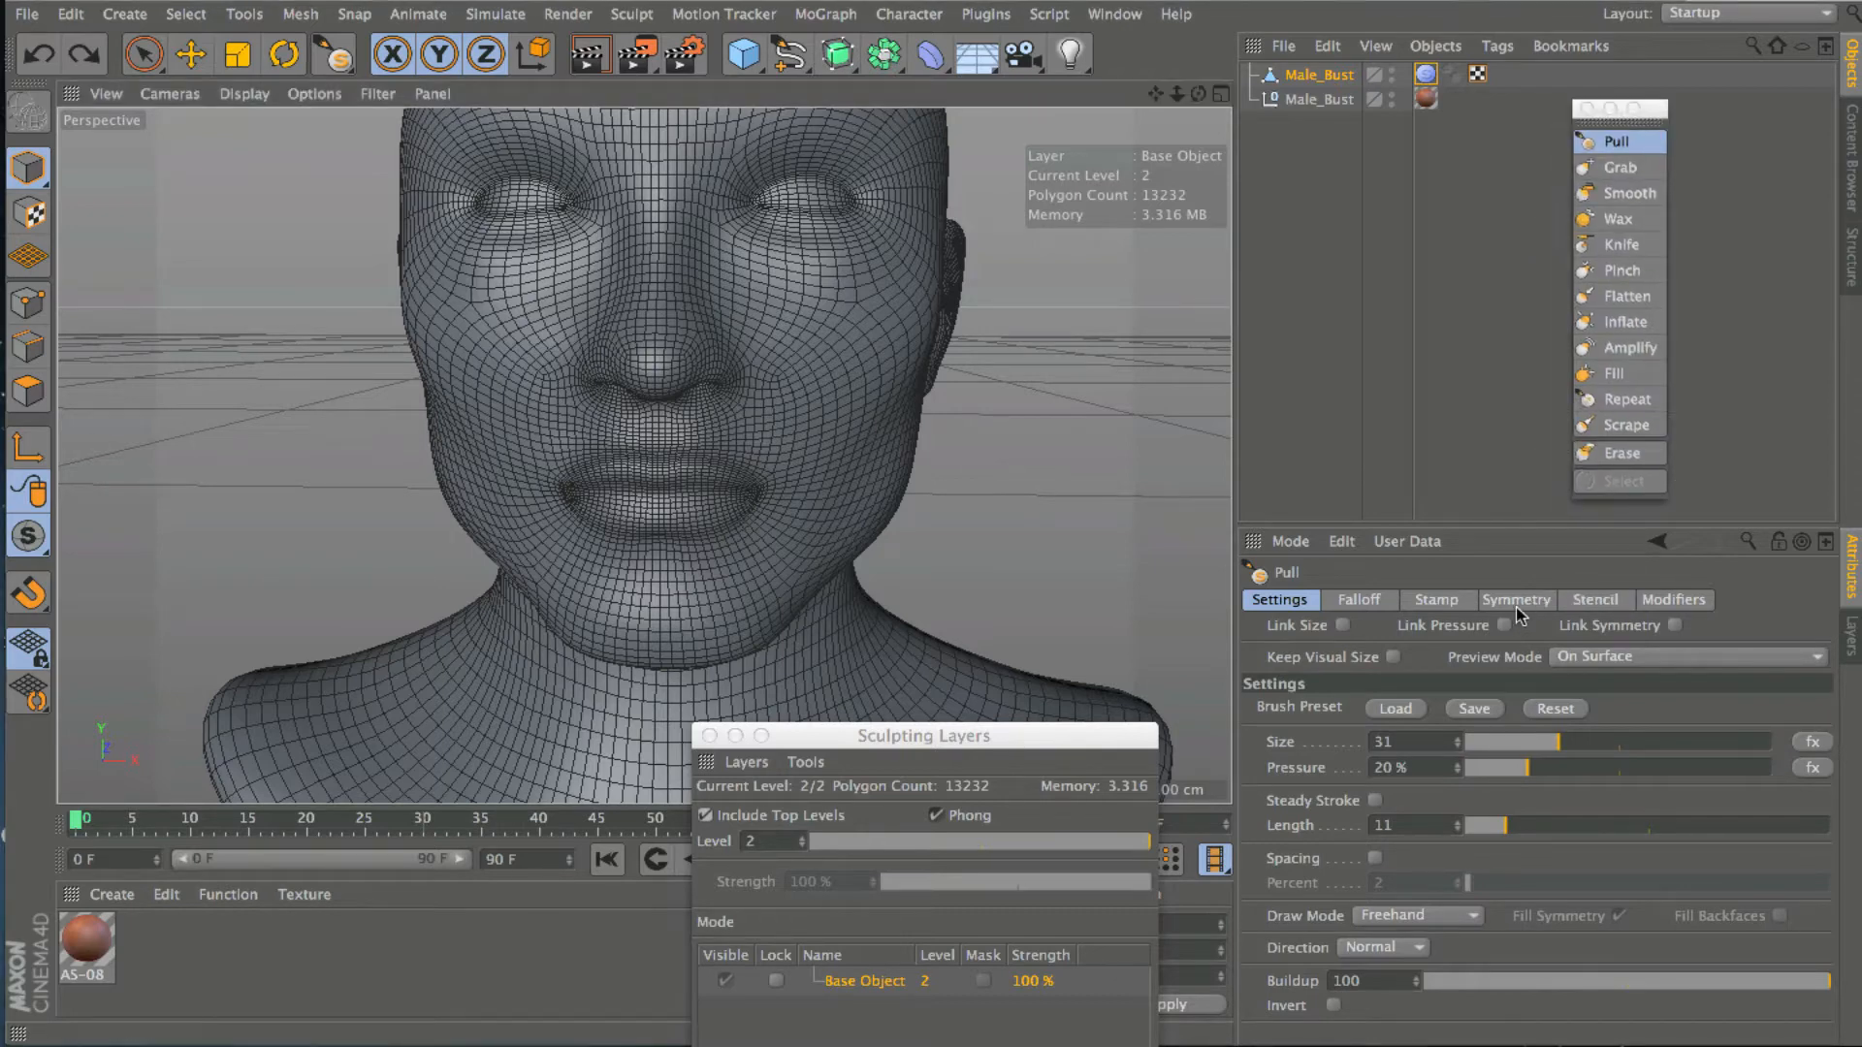
click(1518, 605)
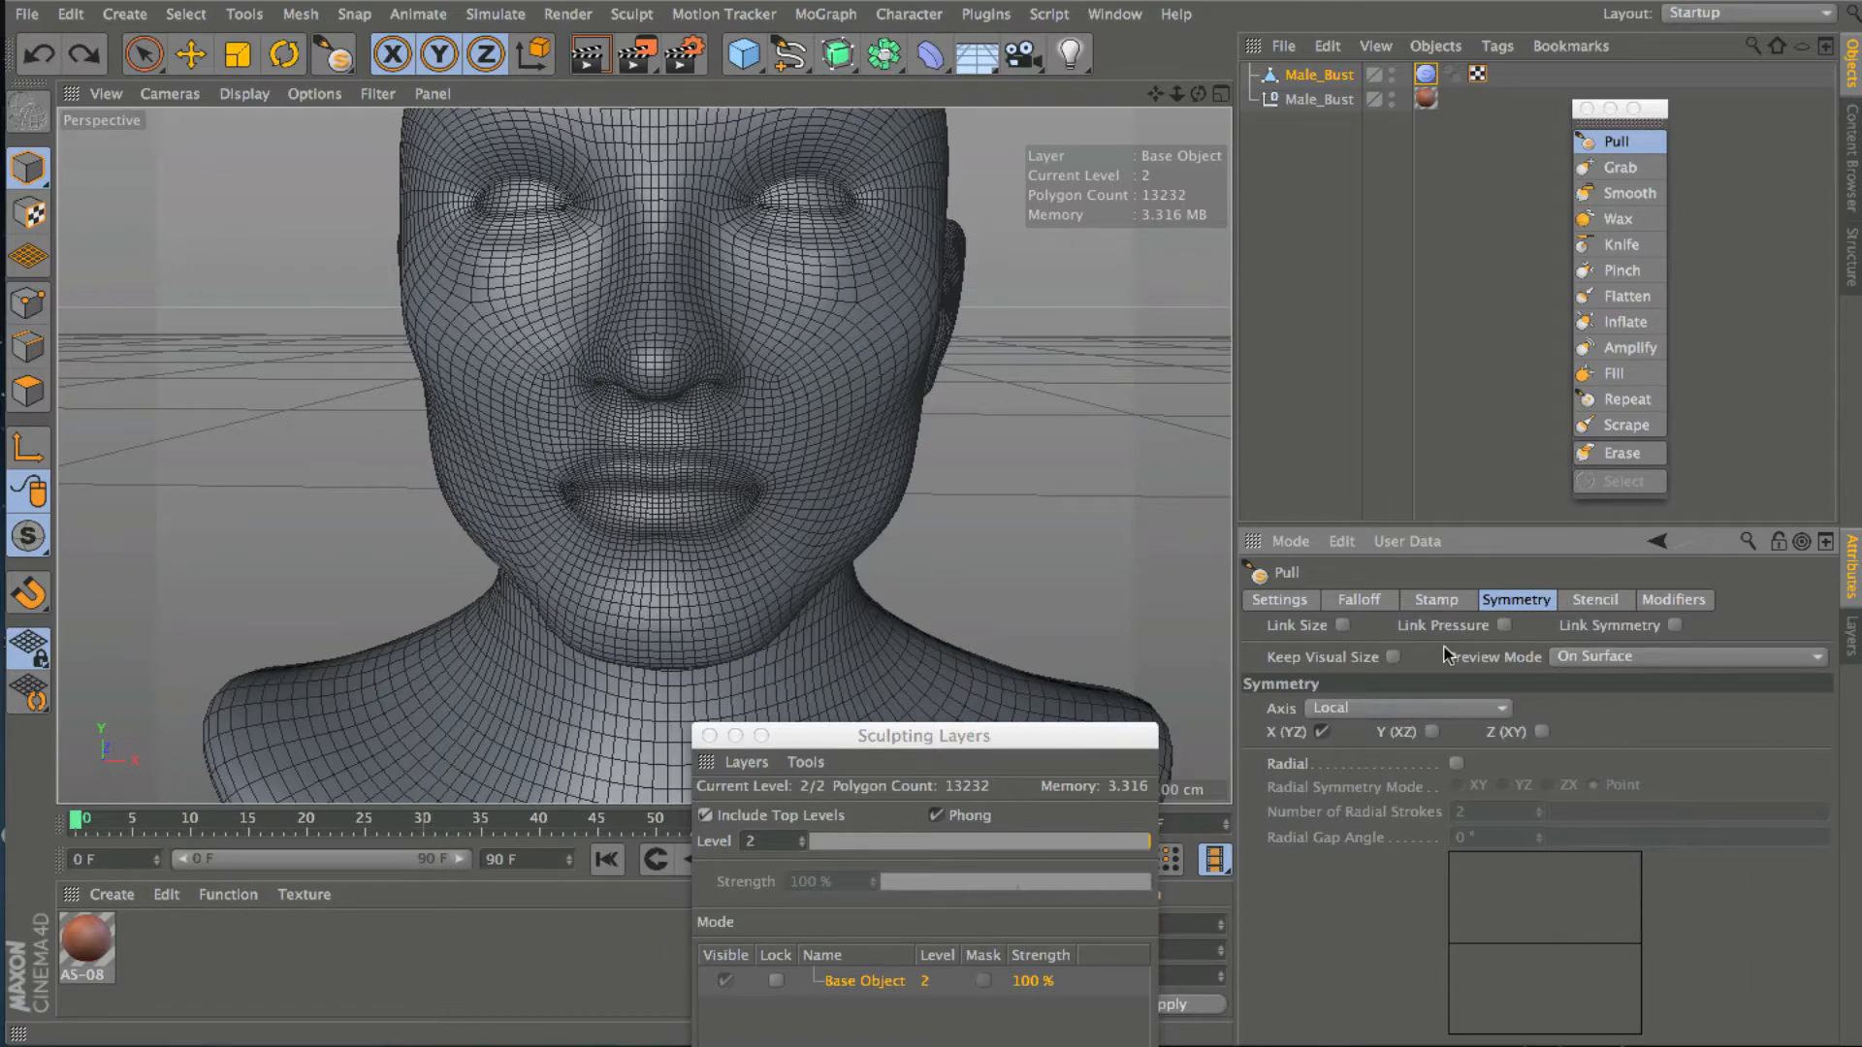
Try the Grab brush without symmetry, stretching each cheek outward separately, and undo both strokes.
click(1616, 166)
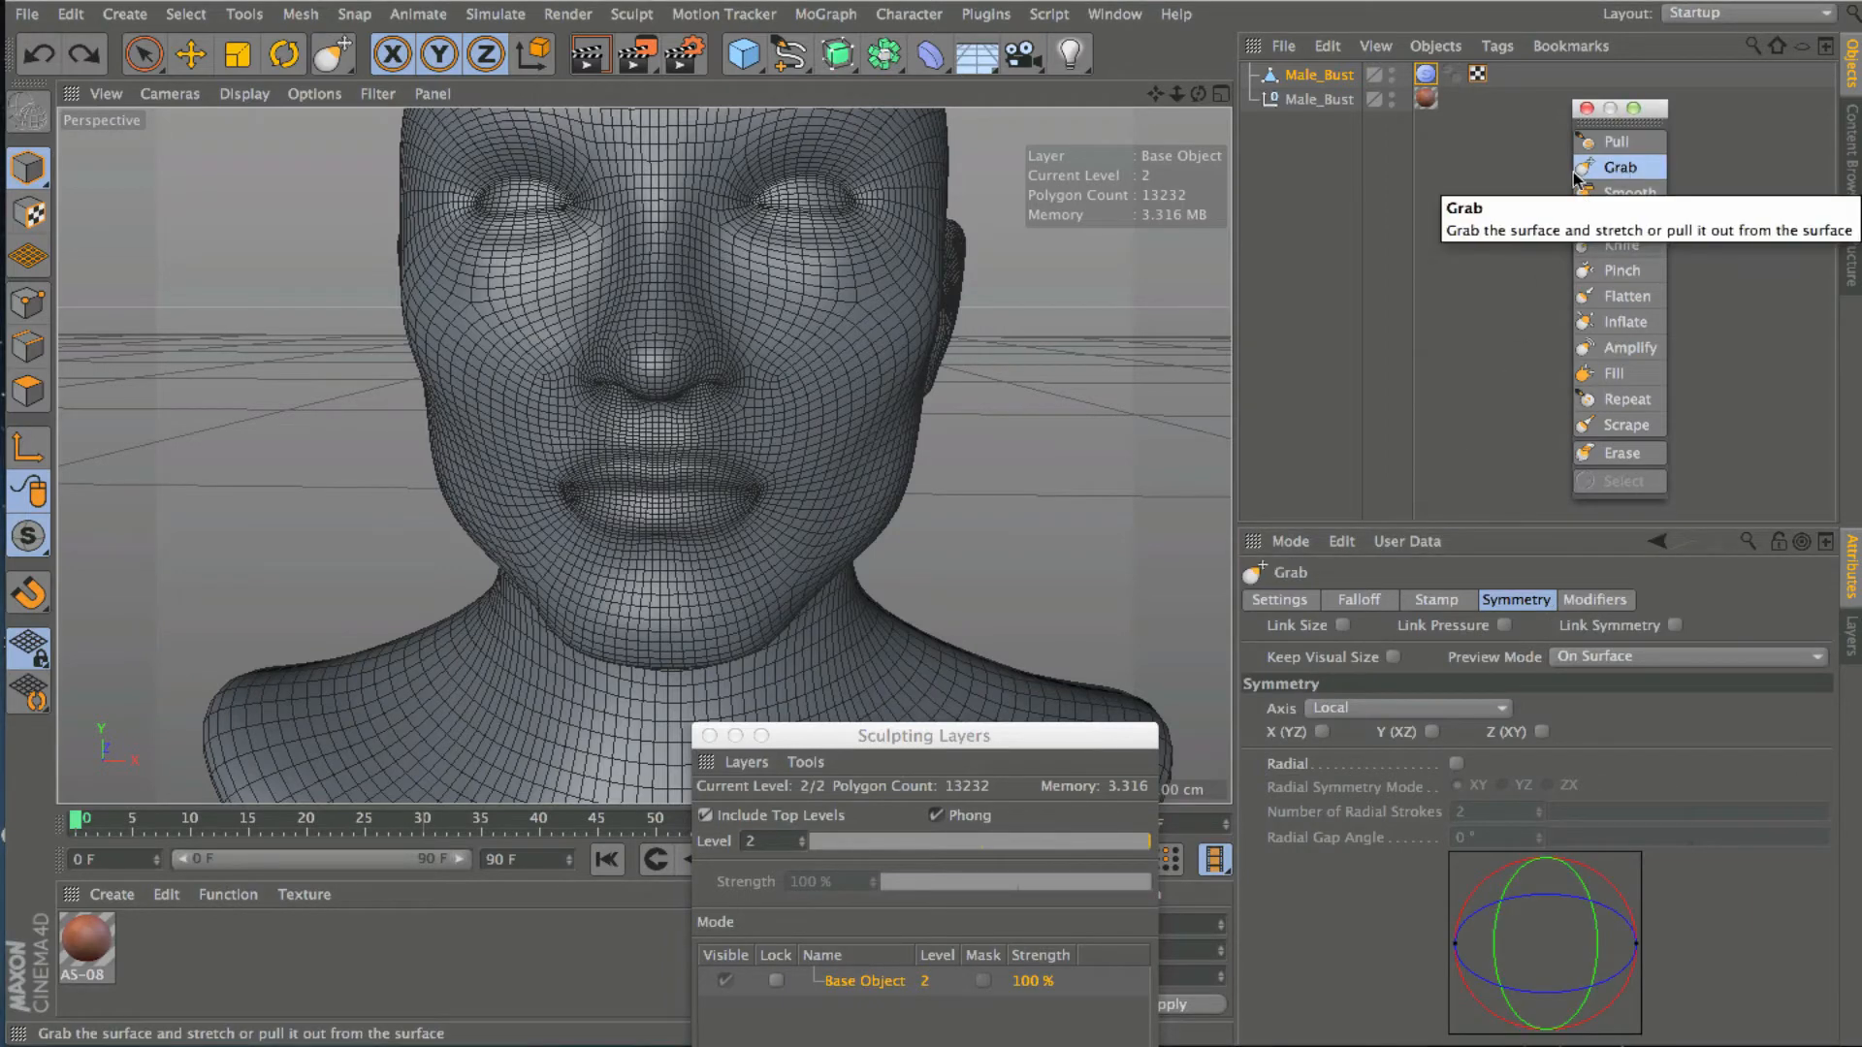
mouse_move(887, 313)
mouse_down()
mouse_move(929, 343)
mouse_move(888, 288)
mouse_move(940, 291)
mouse_move(939, 353)
mouse_move(904, 293)
mouse_move(1062, 311)
mouse_move(943, 299)
mouse_move(1027, 316)
mouse_move(995, 317)
mouse_move(906, 289)
mouse_move(1089, 311)
mouse_move(974, 302)
mouse_move(986, 283)
mouse_move(970, 300)
mouse_up()
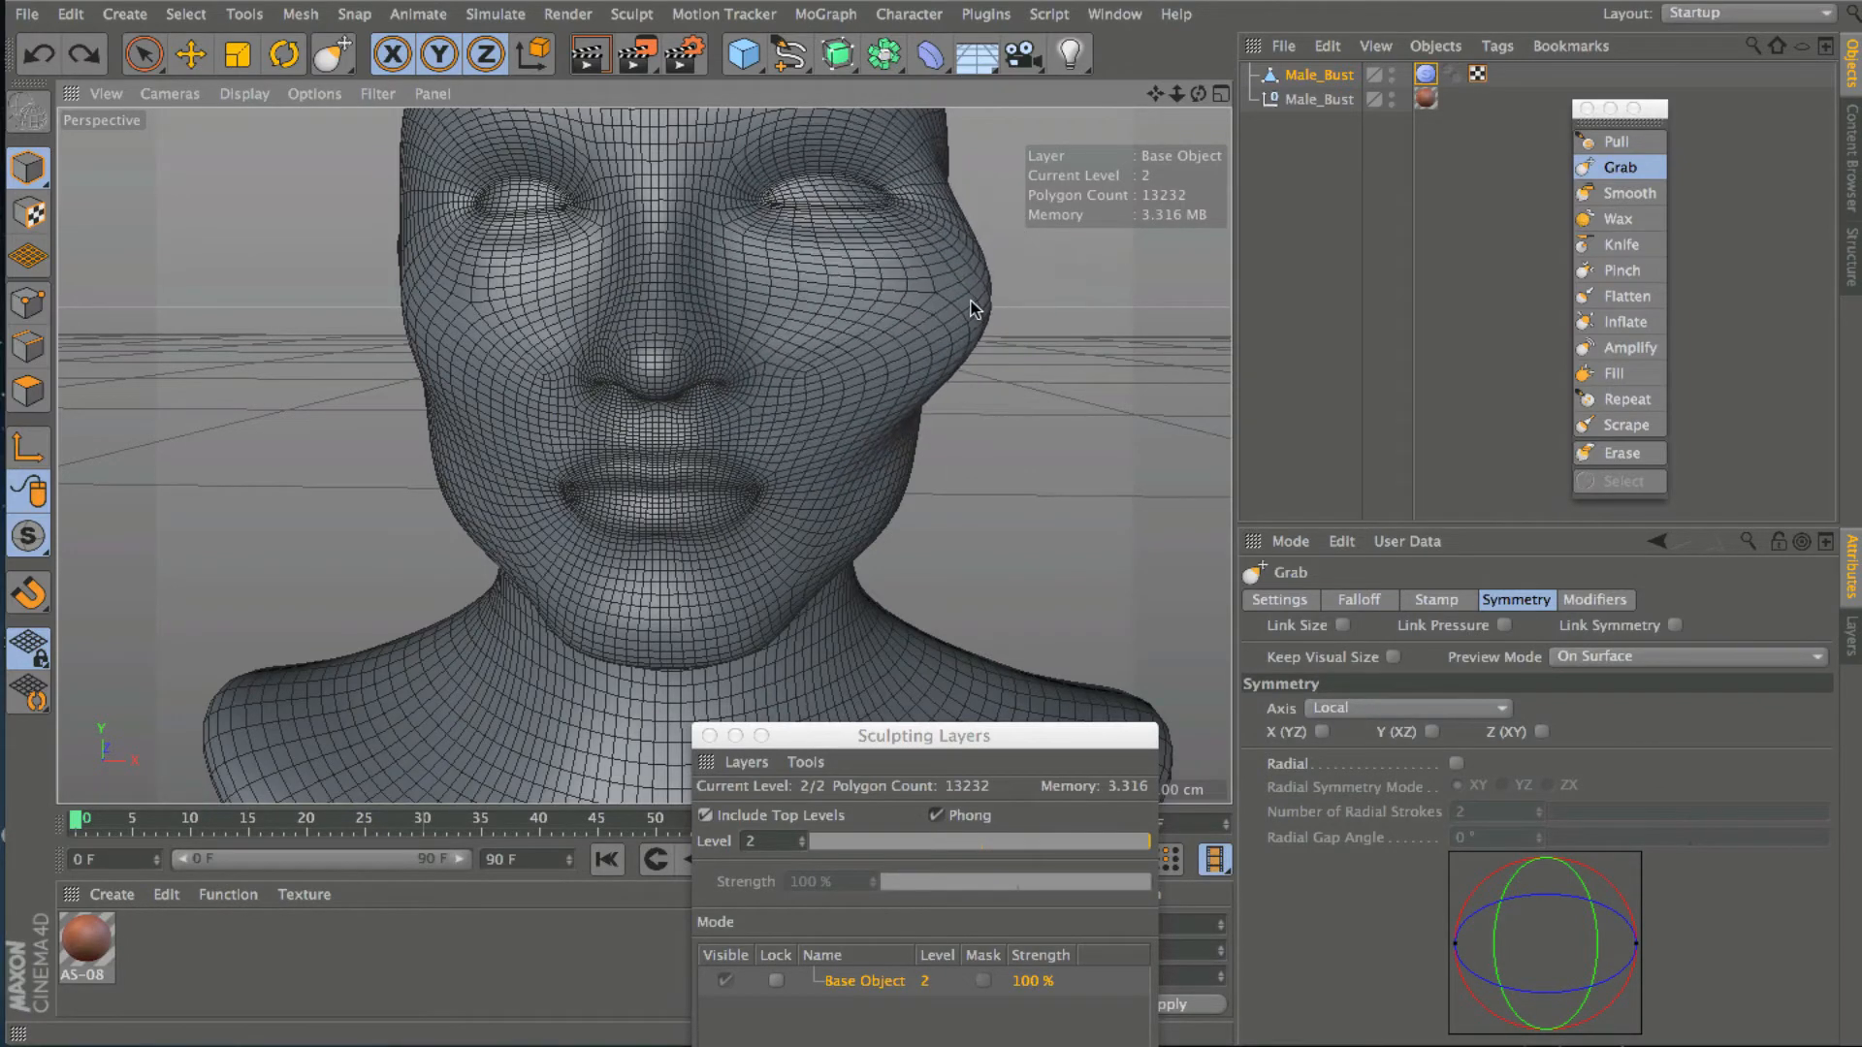
drag(468, 279, 364, 277)
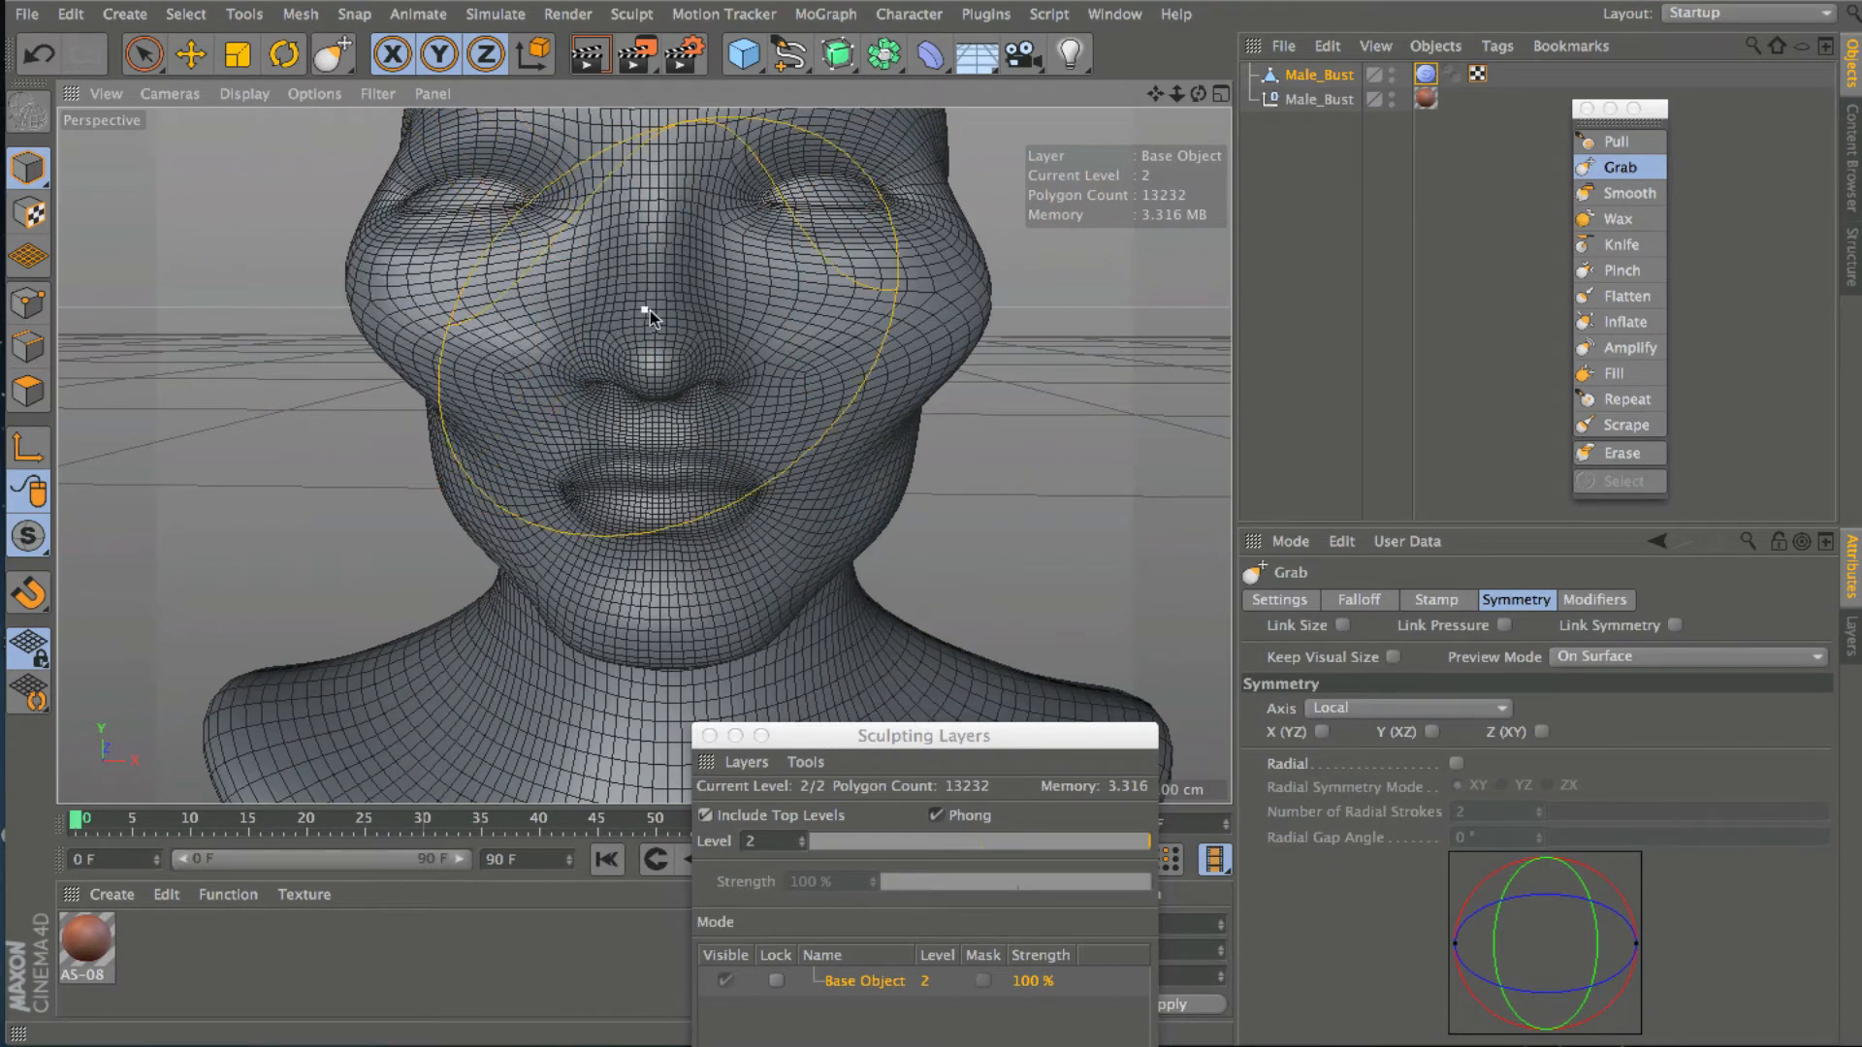
key(ctrl+z)
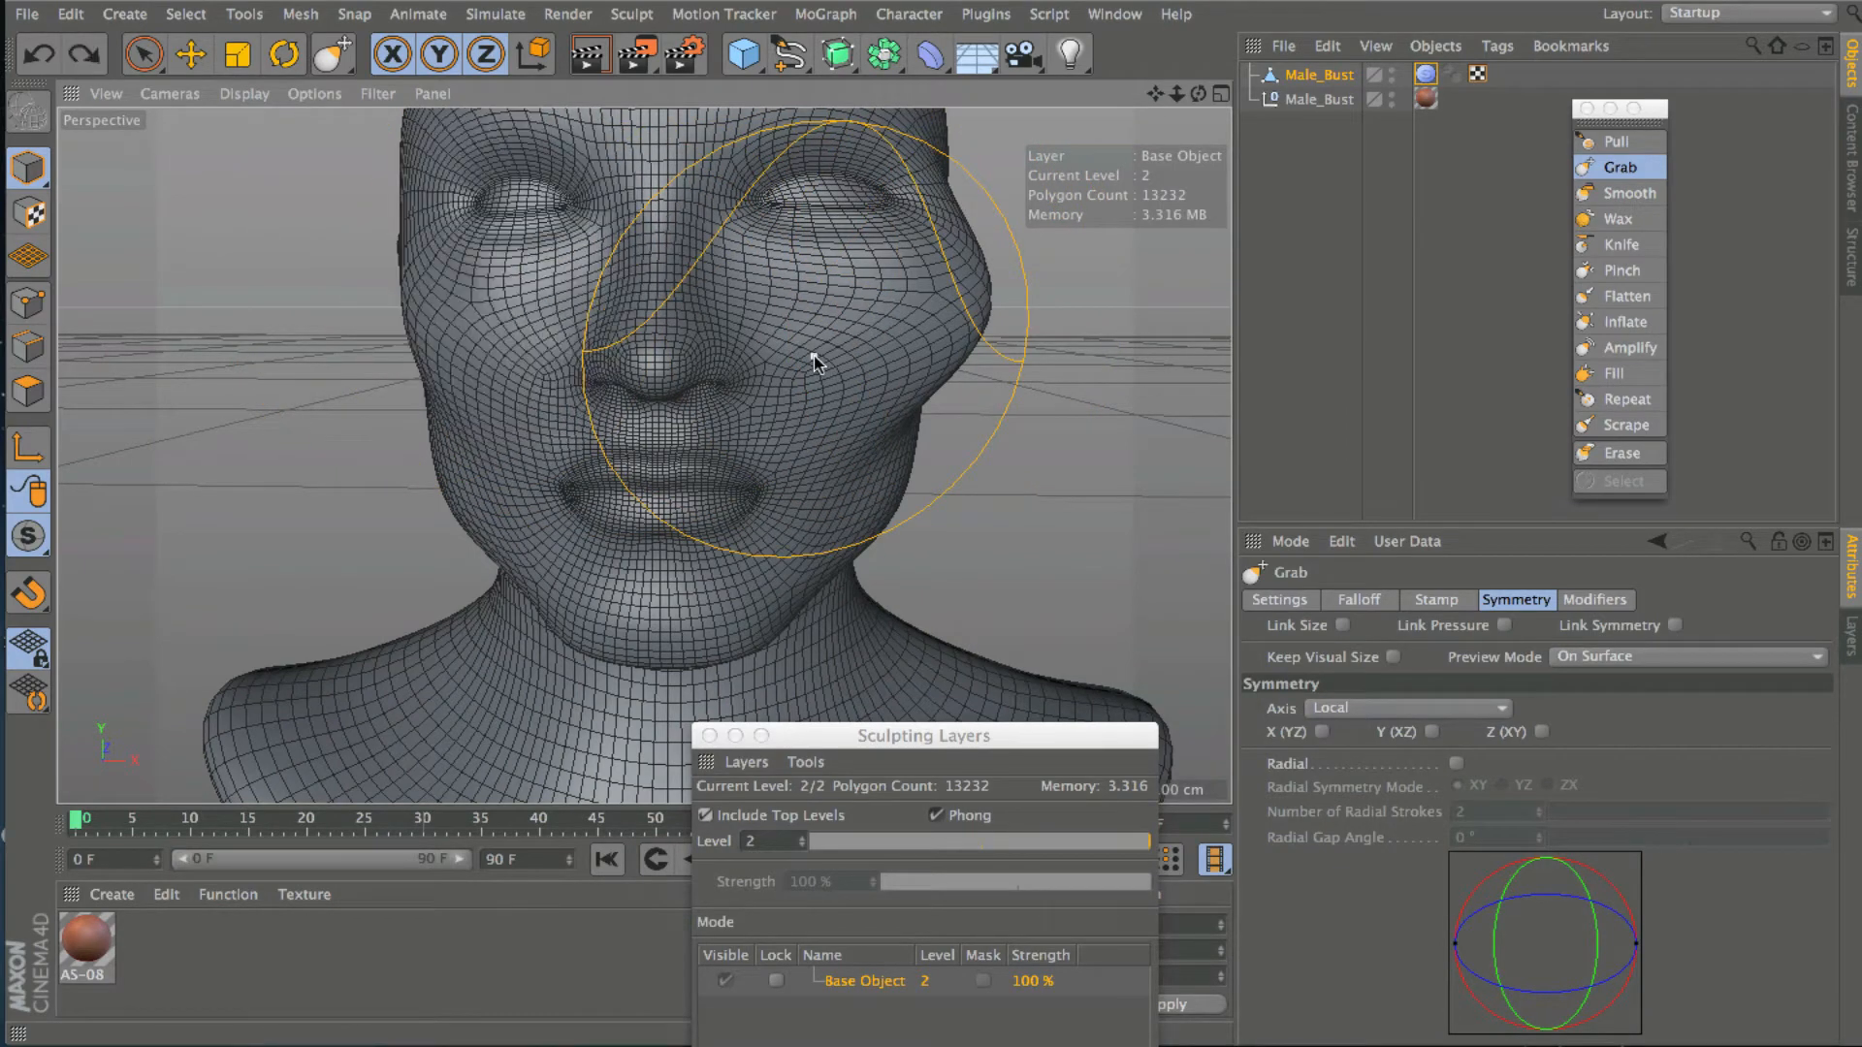
key(ctrl+z)
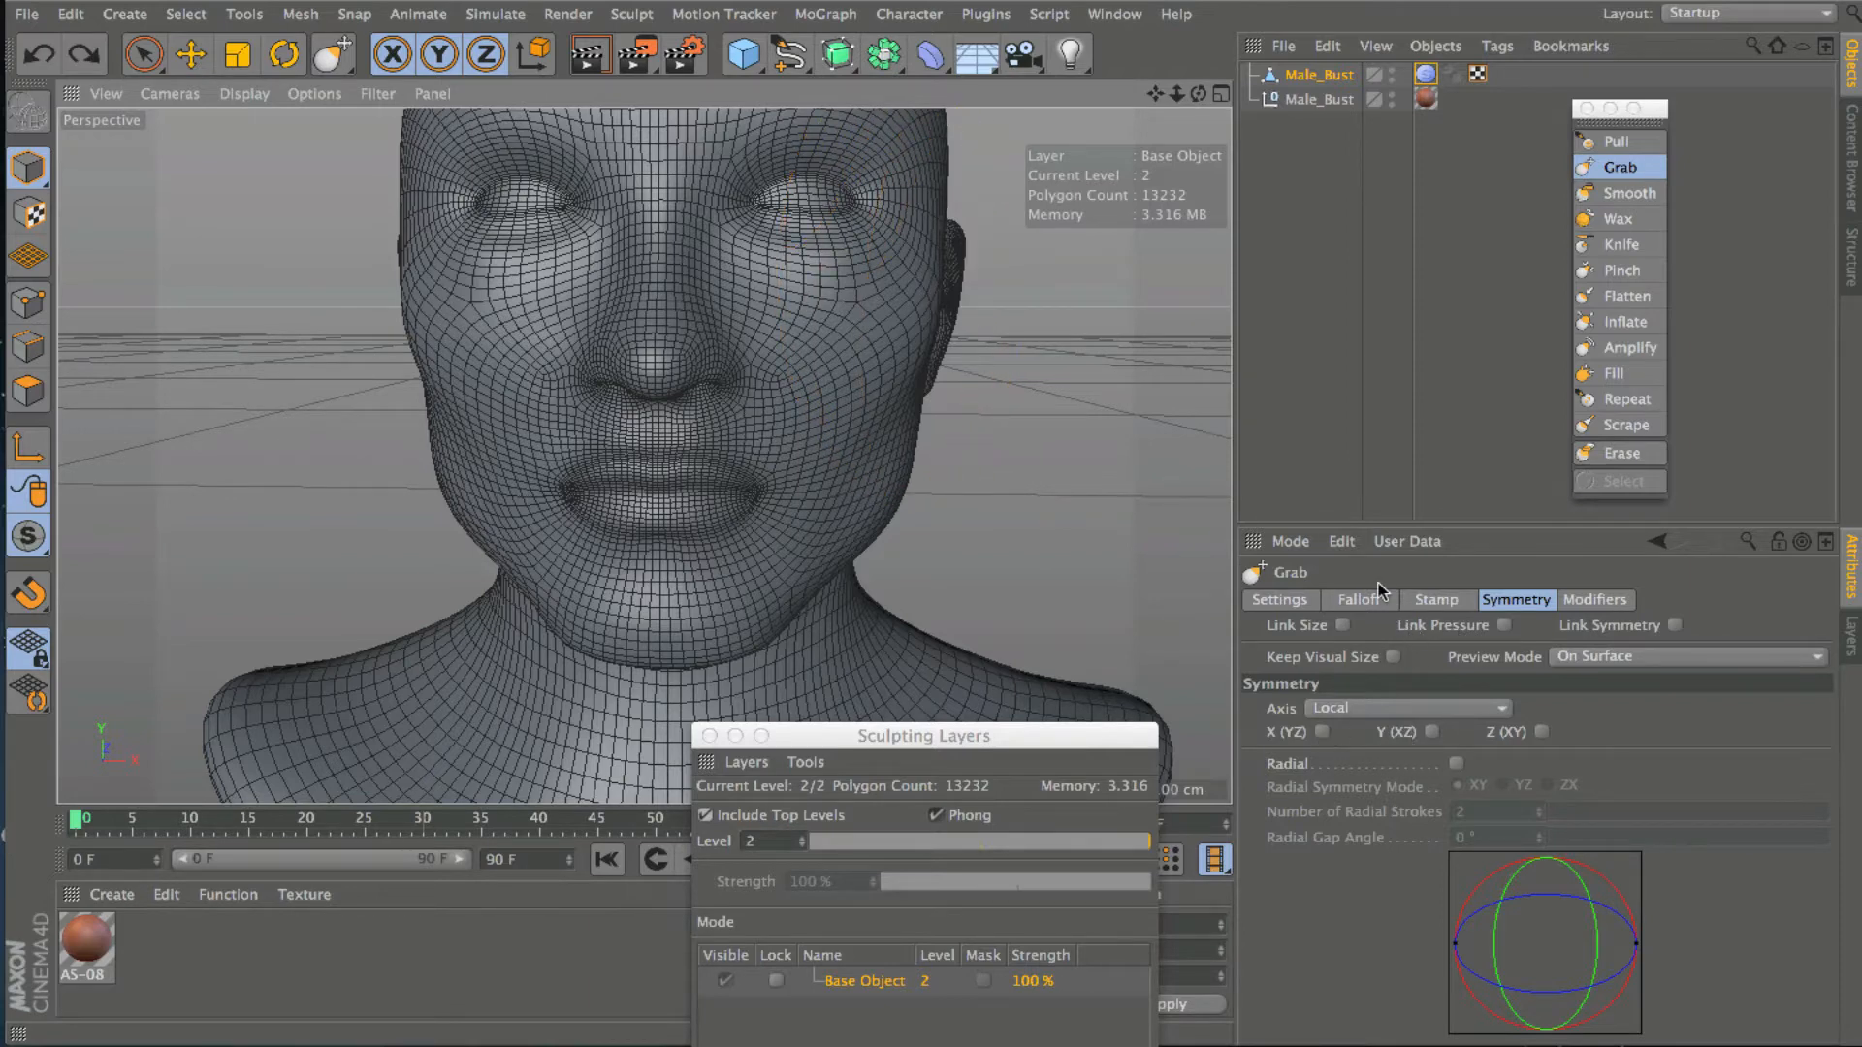
Swell both cheeks below the eyes with the Inflate brush, using X (YZ) symmetry.
click(1630, 190)
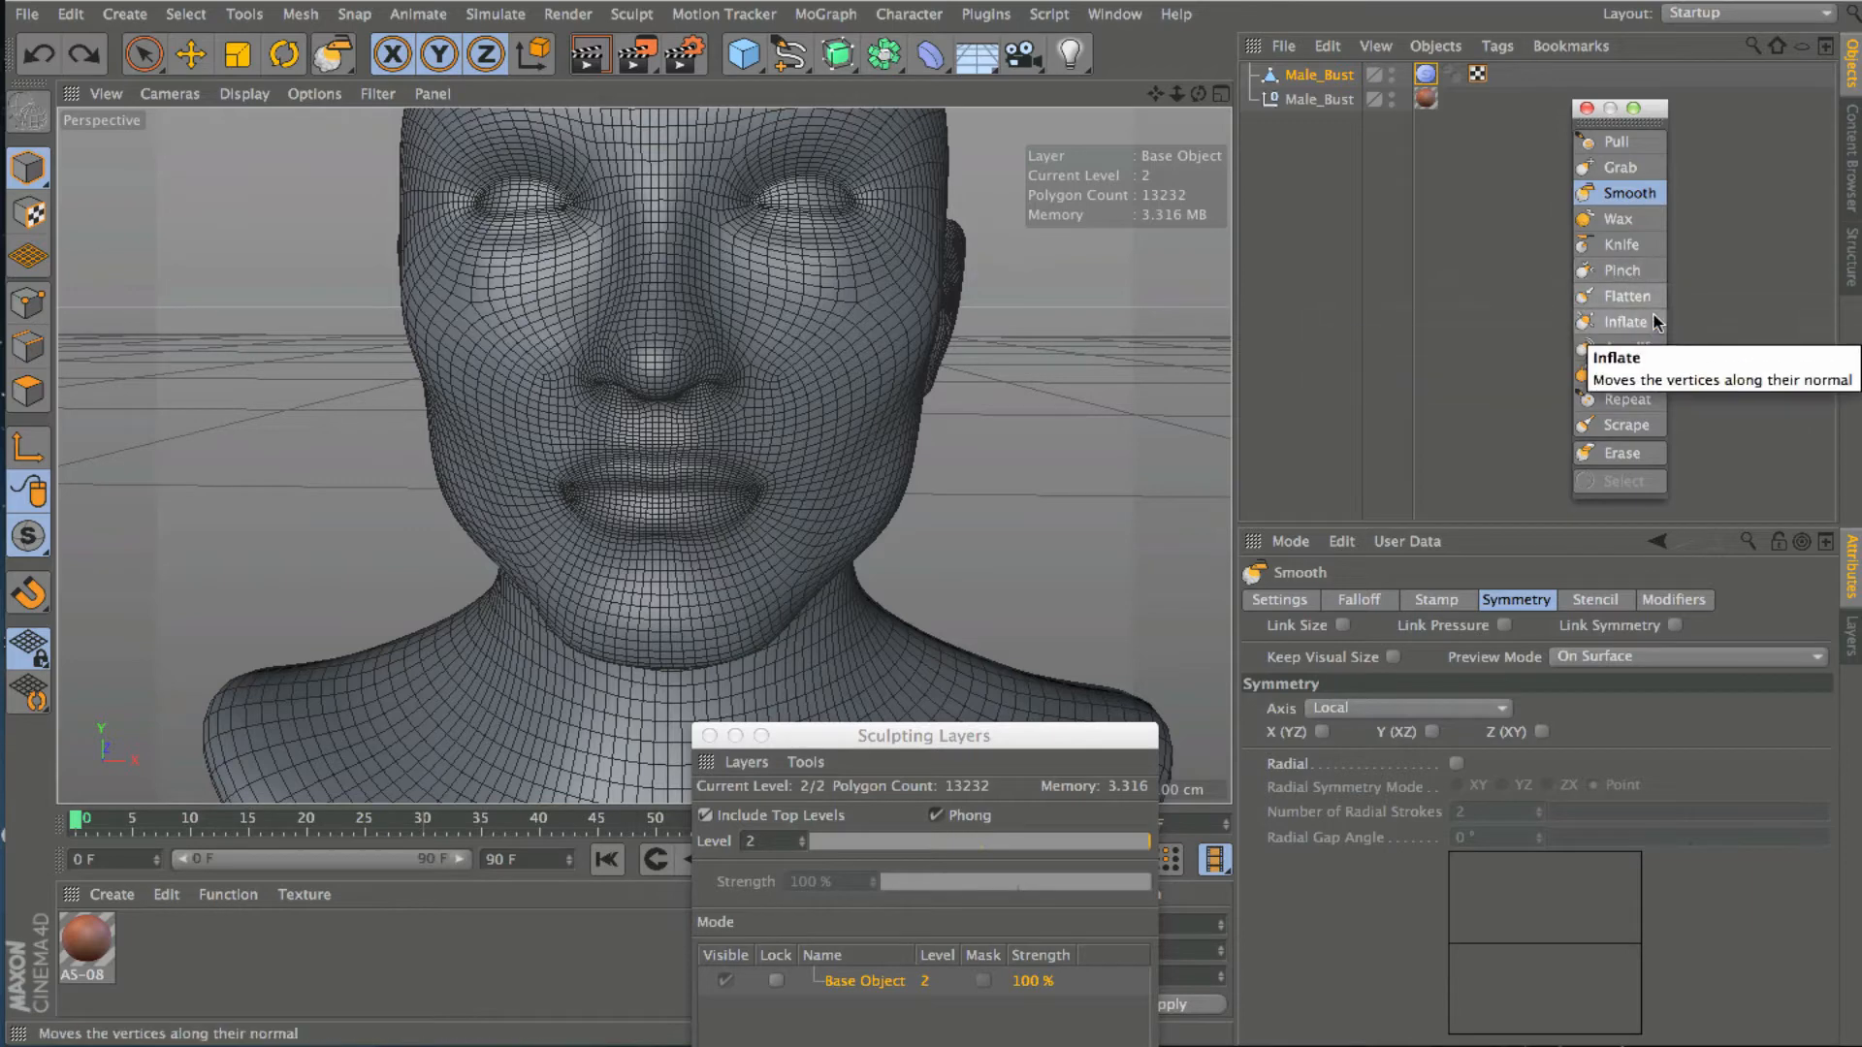
click(1623, 321)
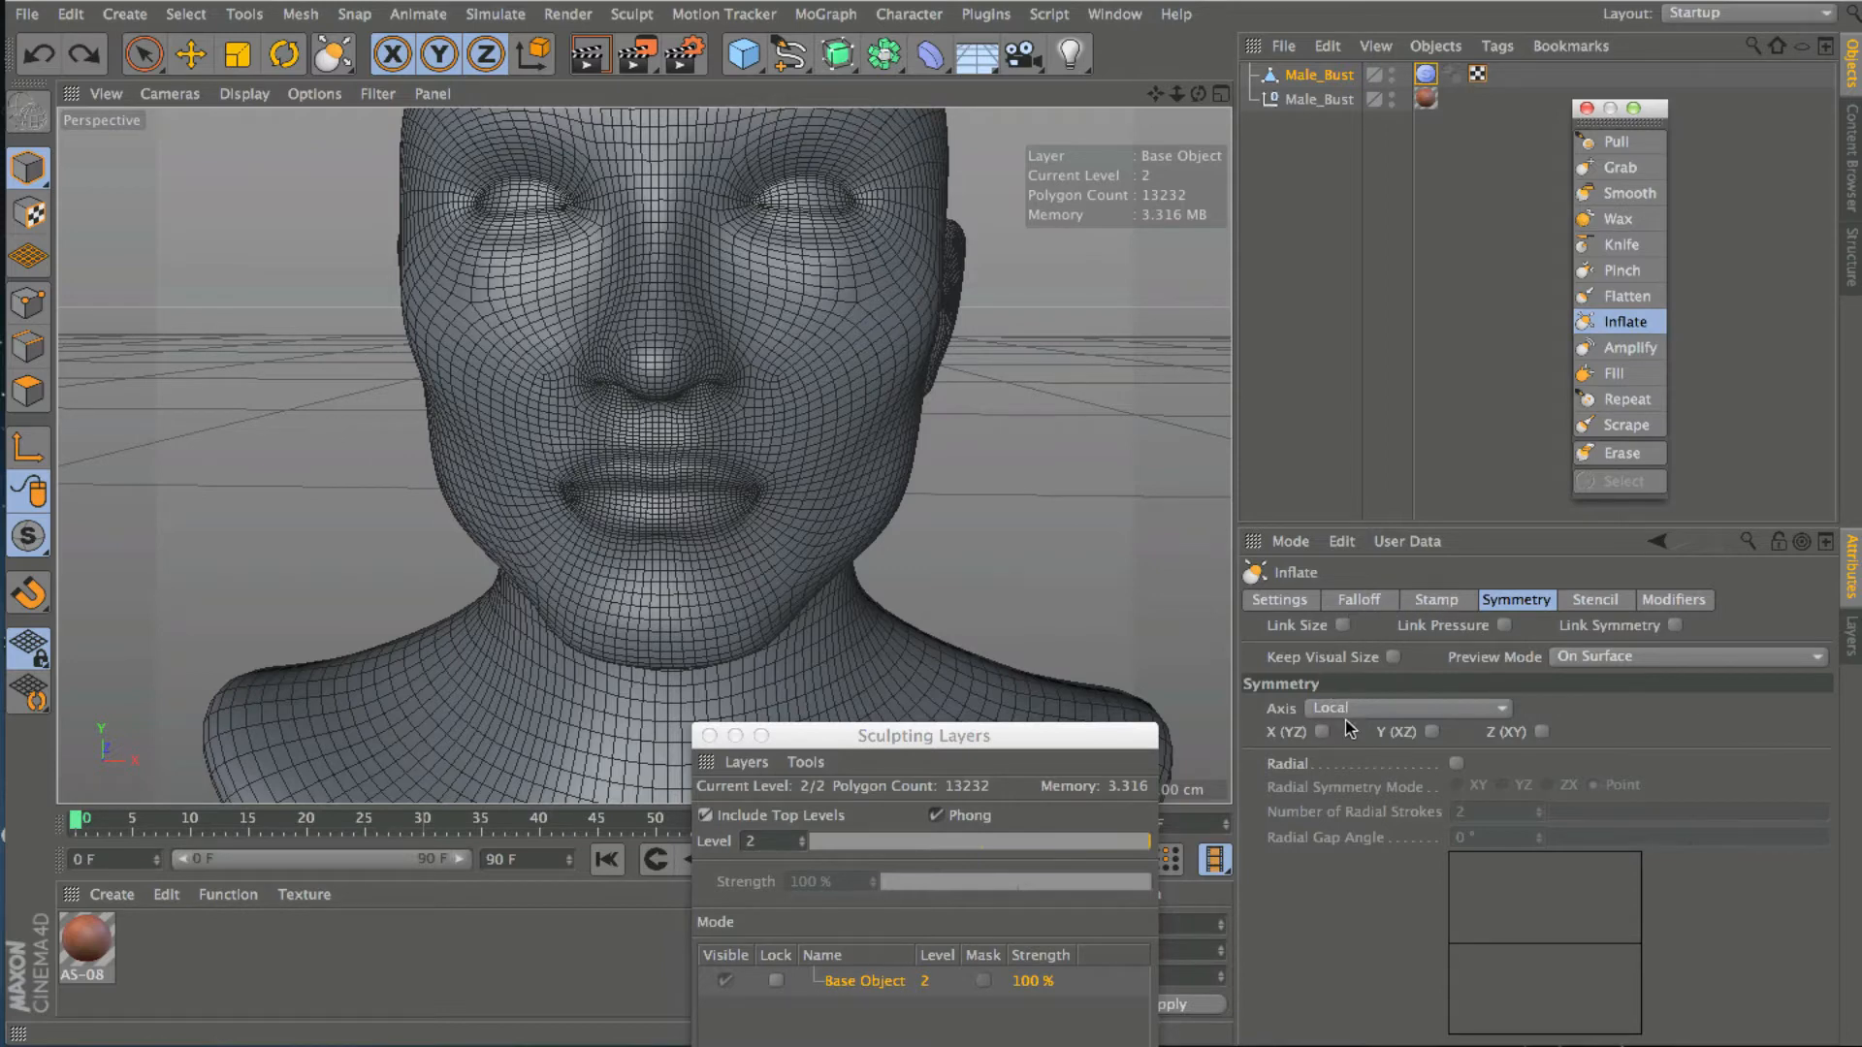
click(1322, 731)
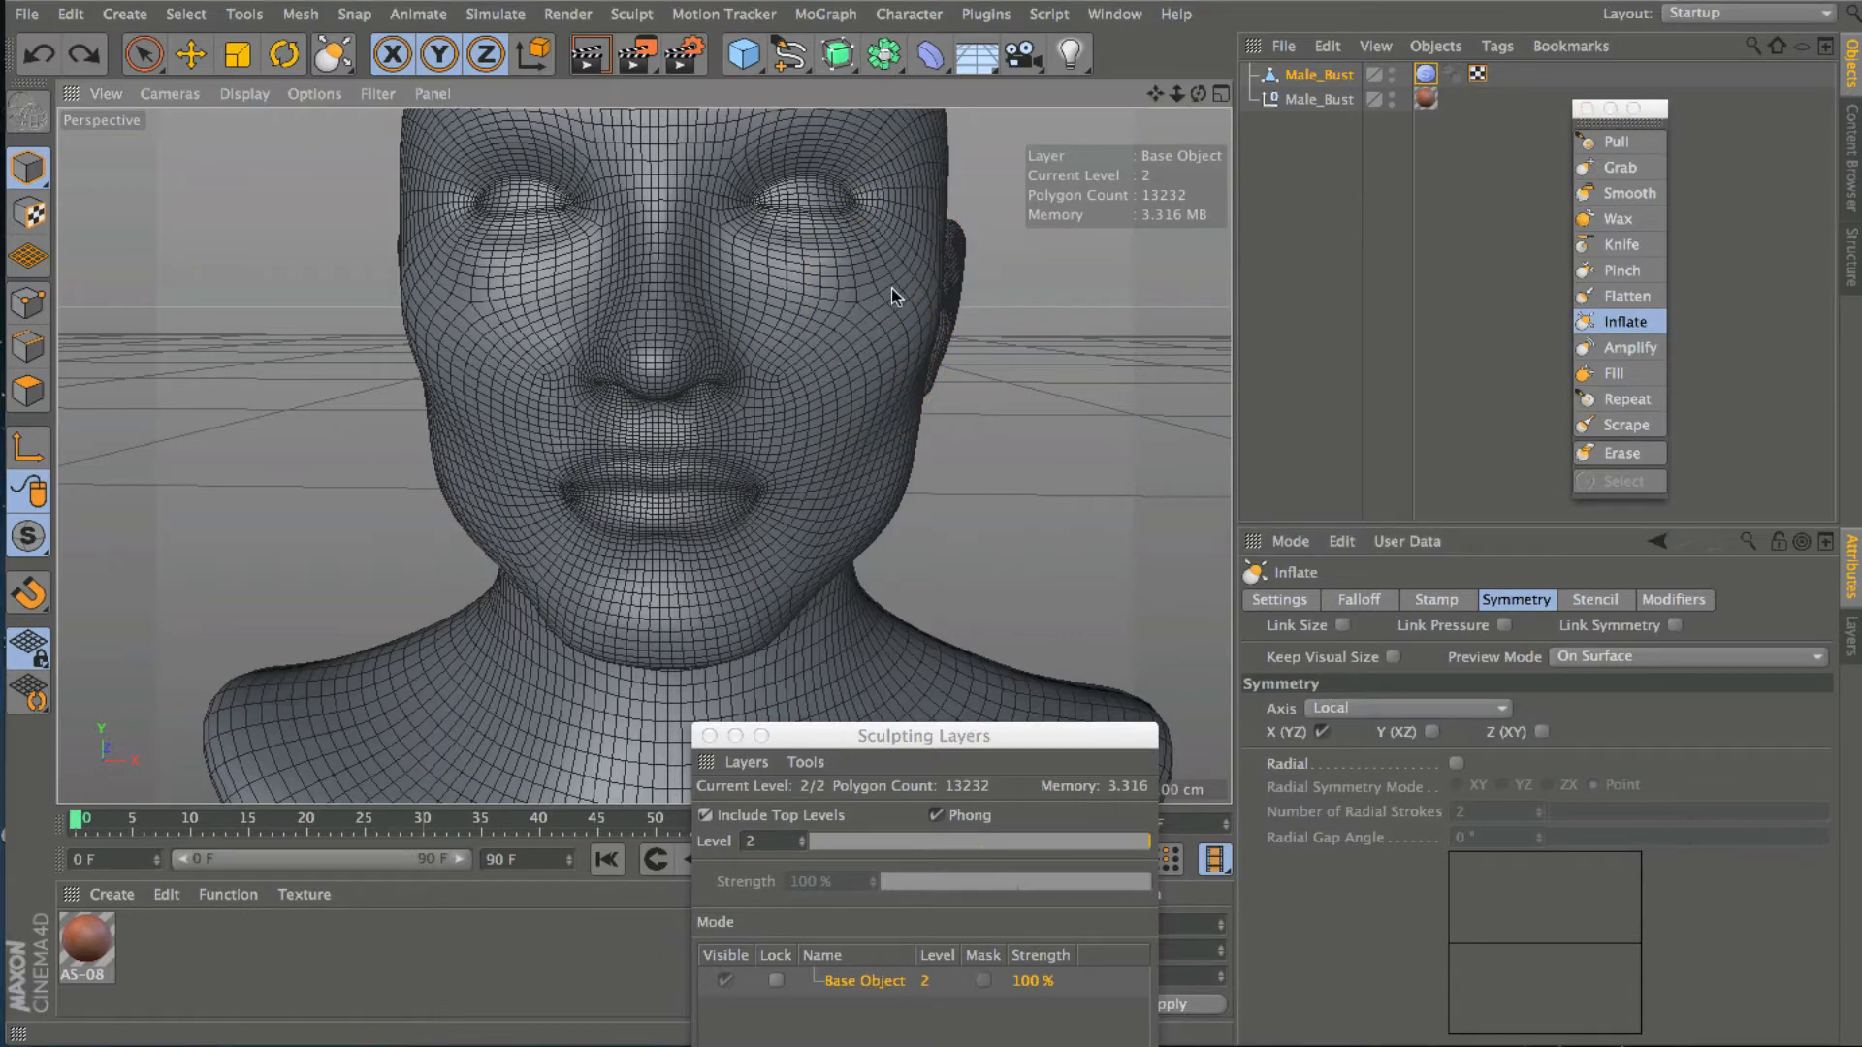
mouse_move(892, 287)
mouse_down()
mouse_move(894, 333)
mouse_move(917, 282)
mouse_move(867, 373)
mouse_up()
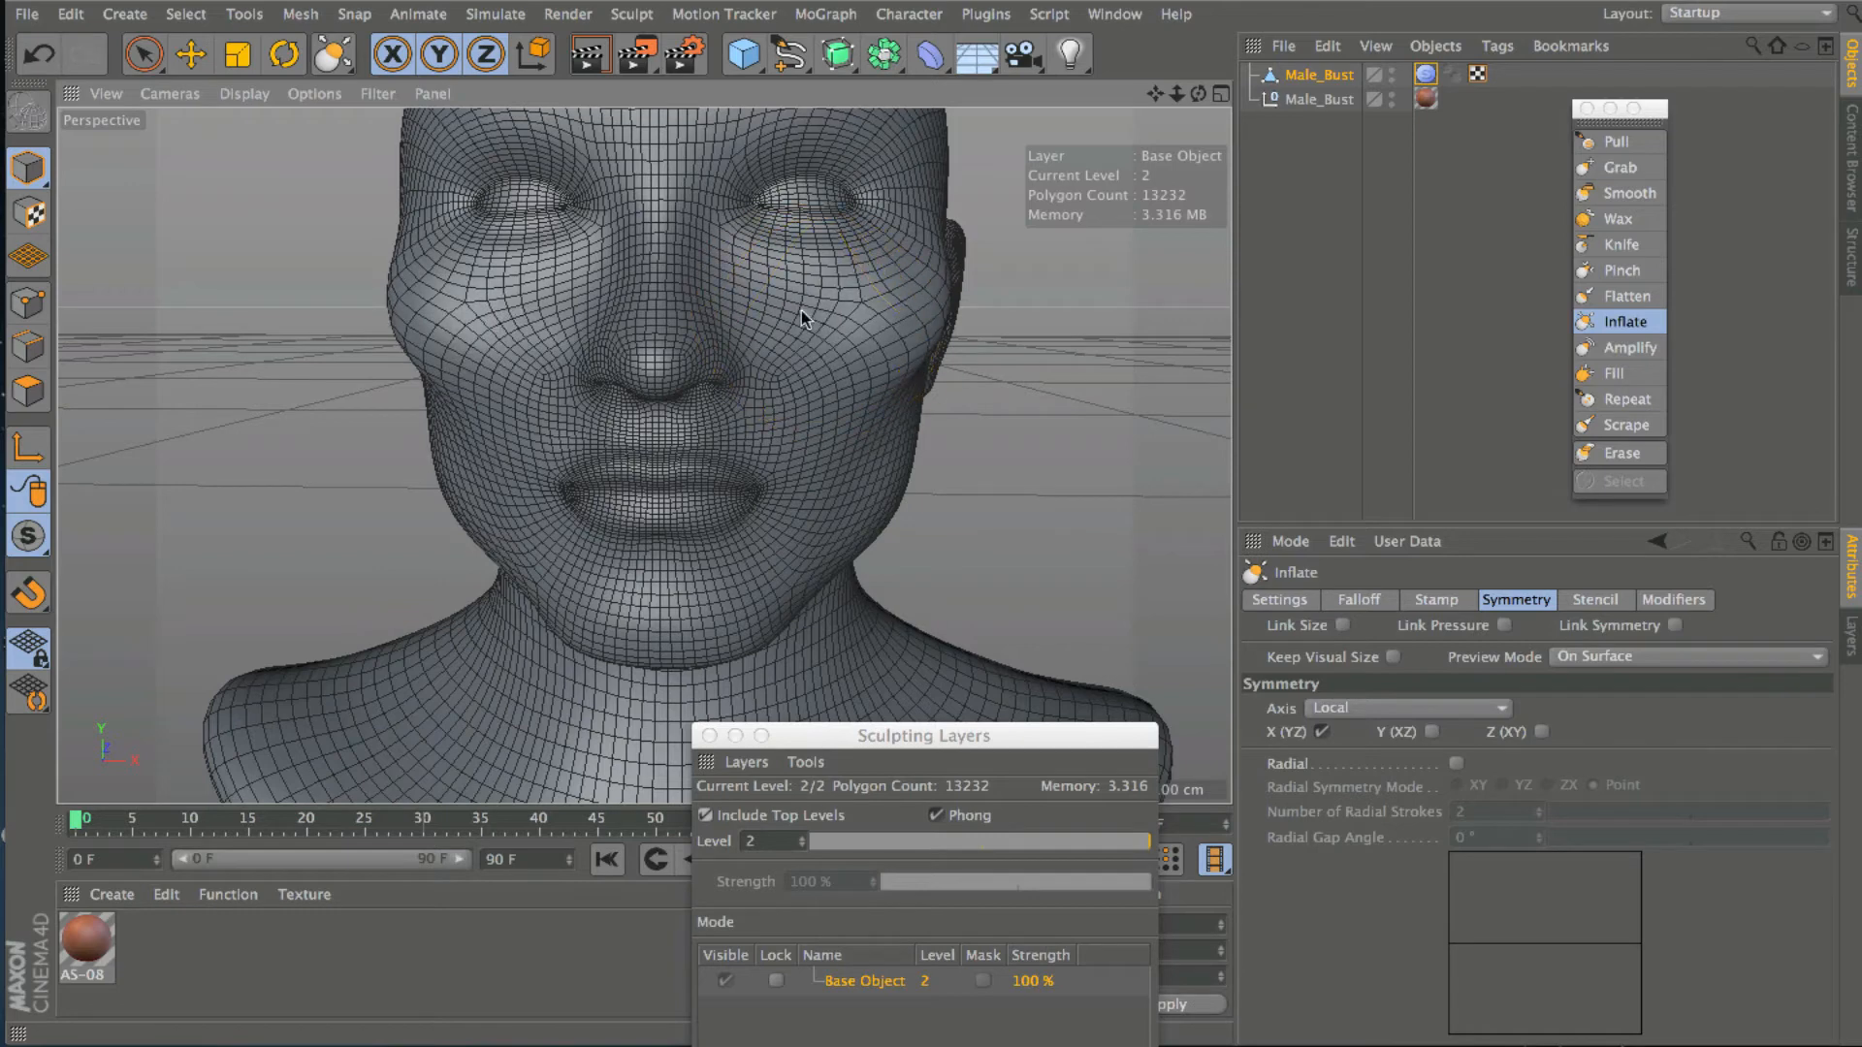
mouse_move(801, 310)
mouse_down()
mouse_move(774, 295)
mouse_move(848, 291)
mouse_up()
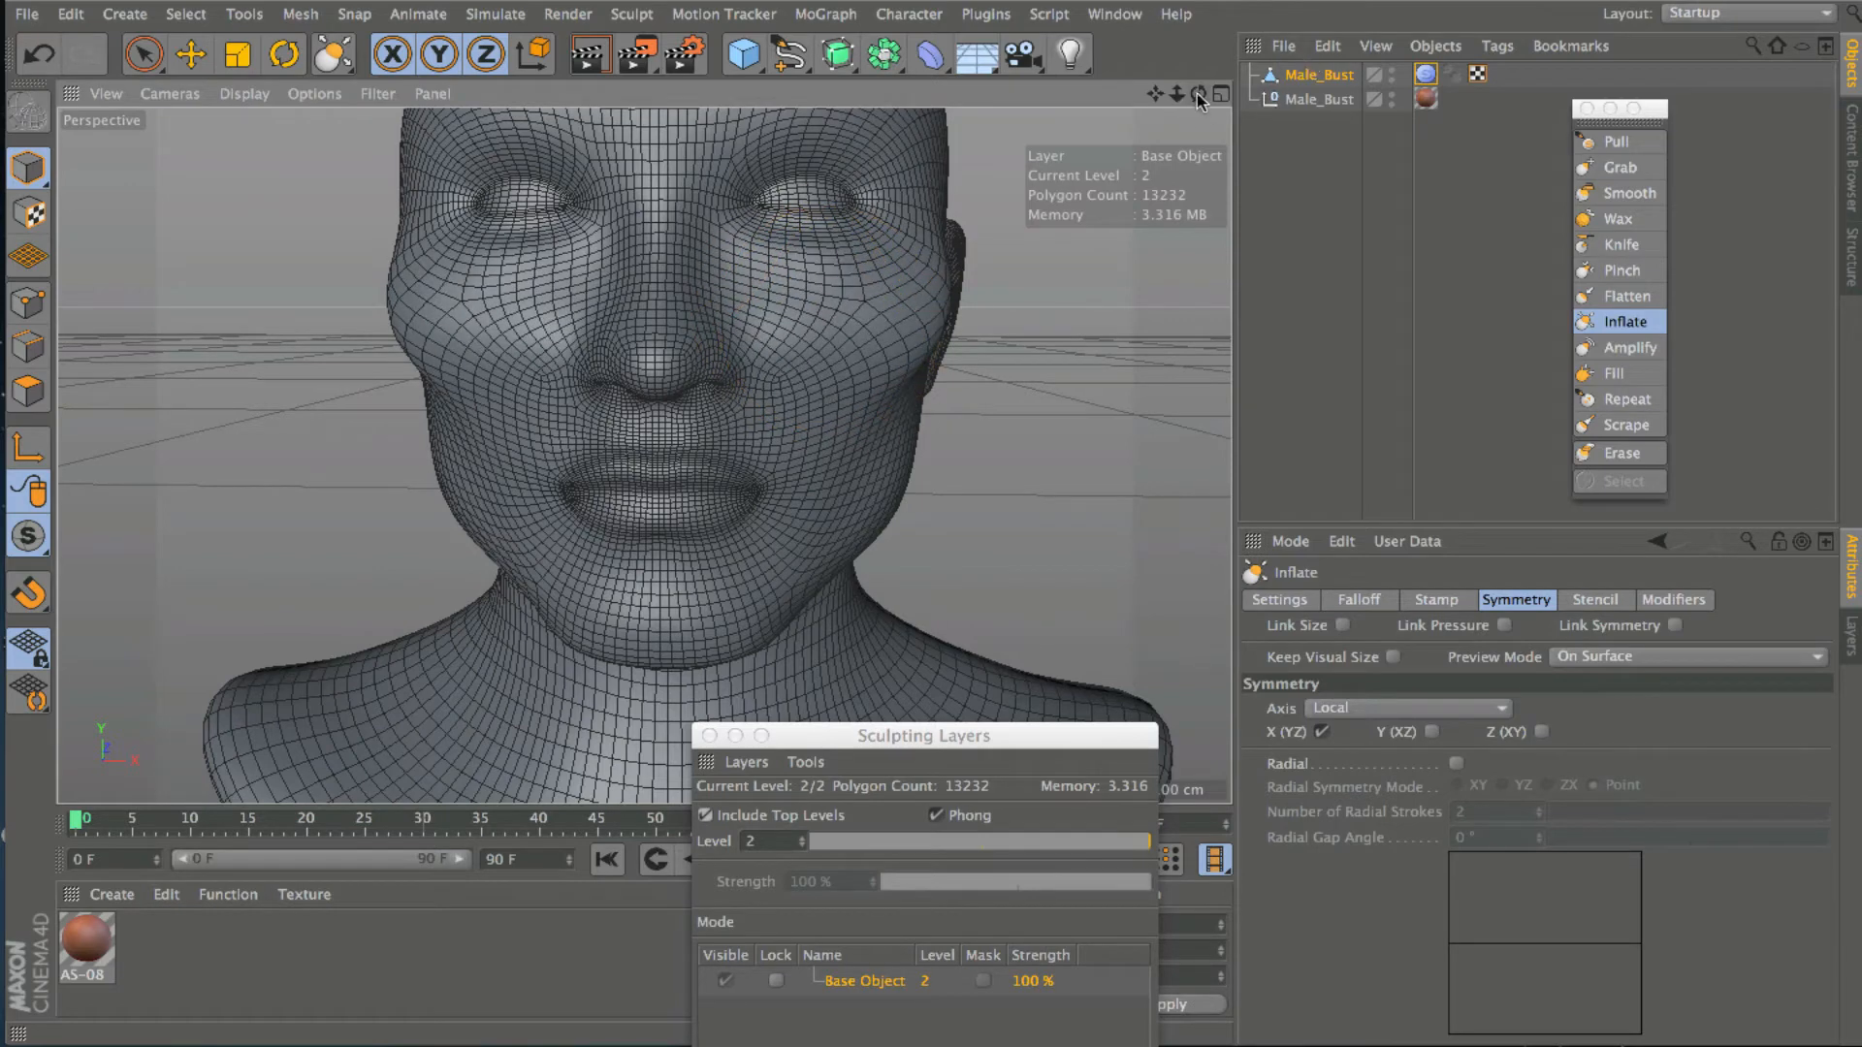
Inflate the outer cheekbones further and add volume along the jaw, working on the side of the face.
drag(1196, 93, 1125, 101)
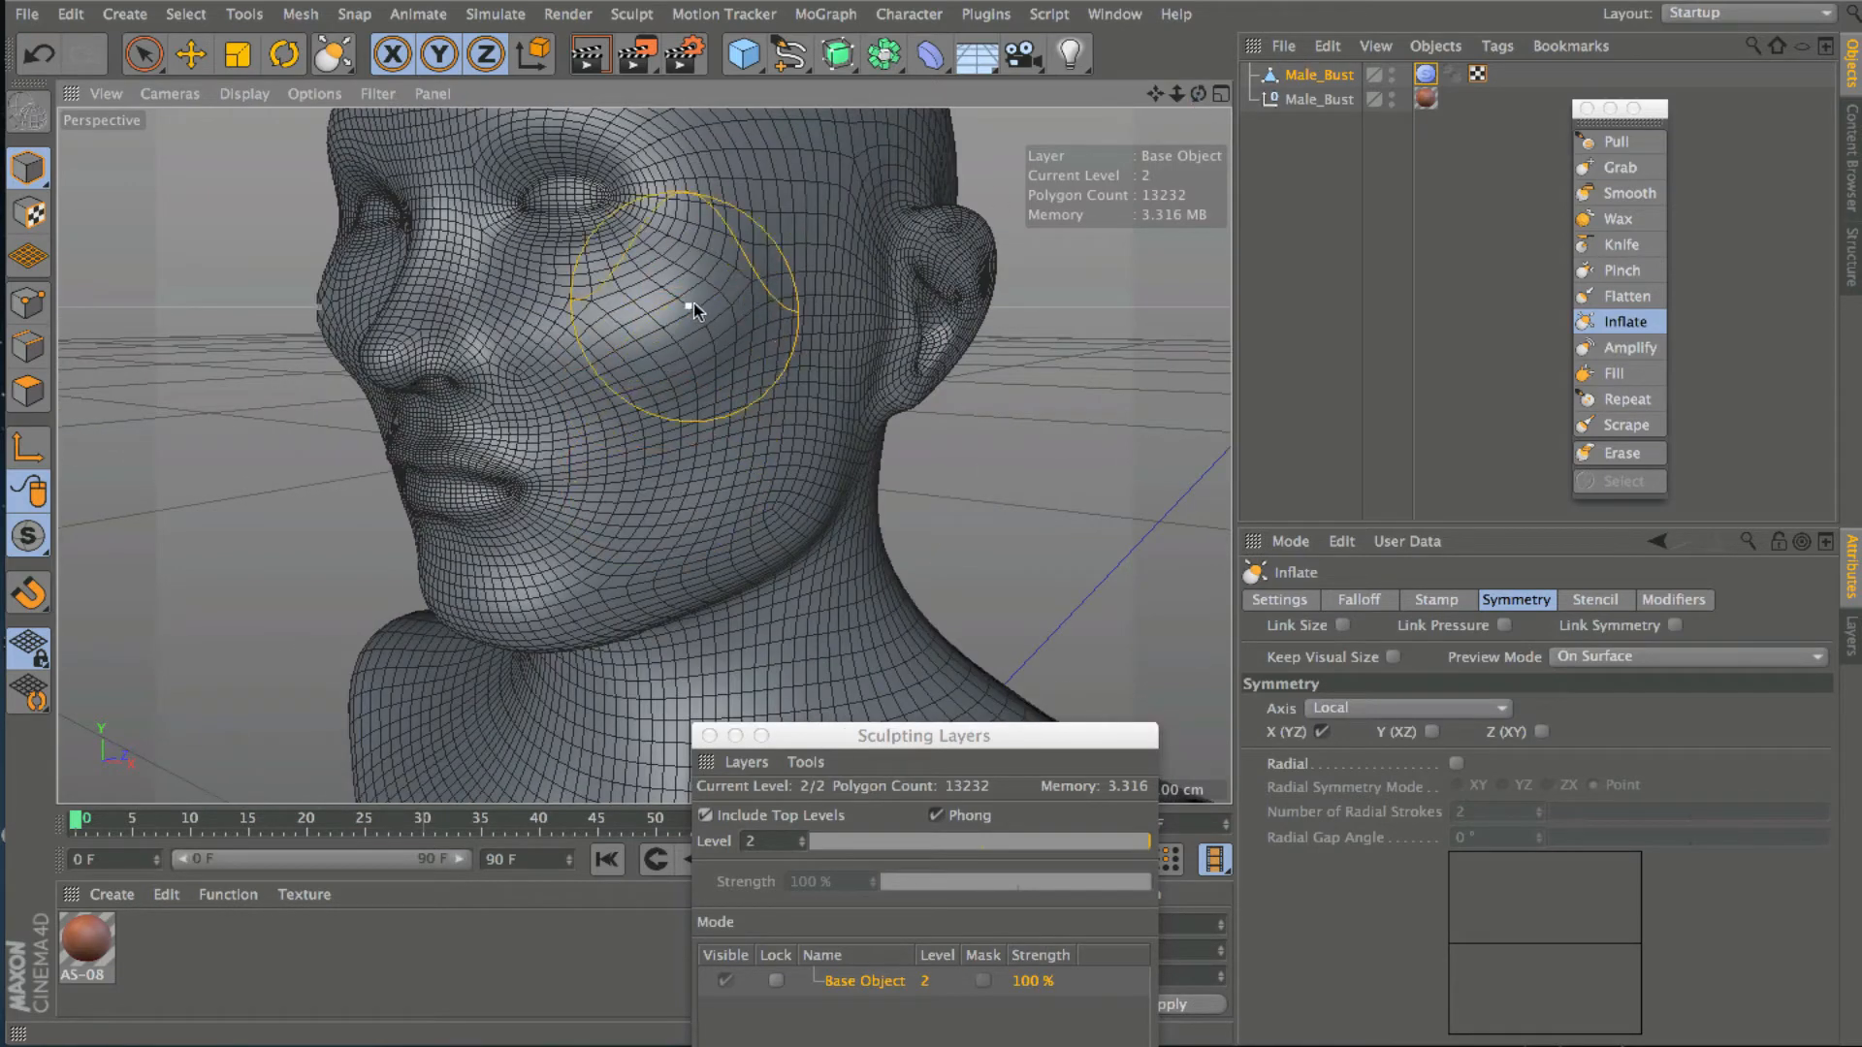
mouse_move(753, 256)
mouse_down()
mouse_move(706, 347)
mouse_move(756, 284)
mouse_up()
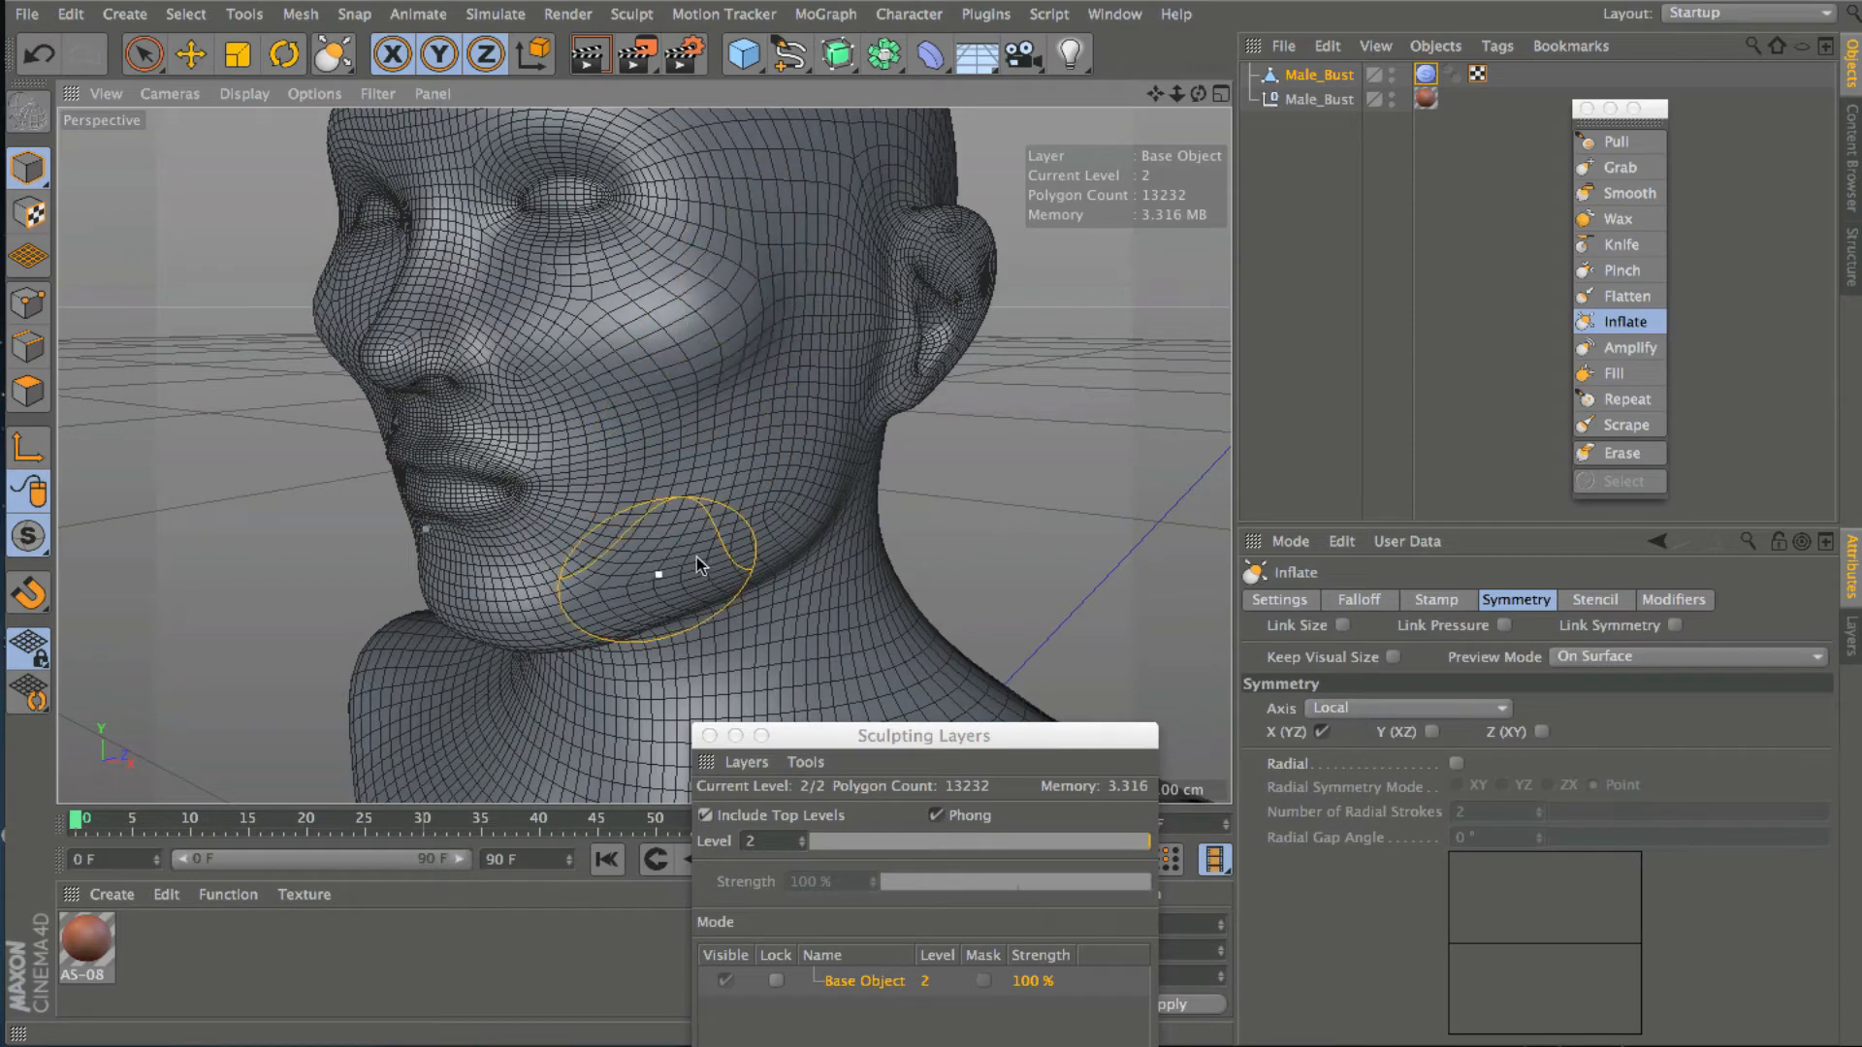
mouse_move(696, 564)
mouse_down()
mouse_move(819, 507)
mouse_move(708, 561)
mouse_up()
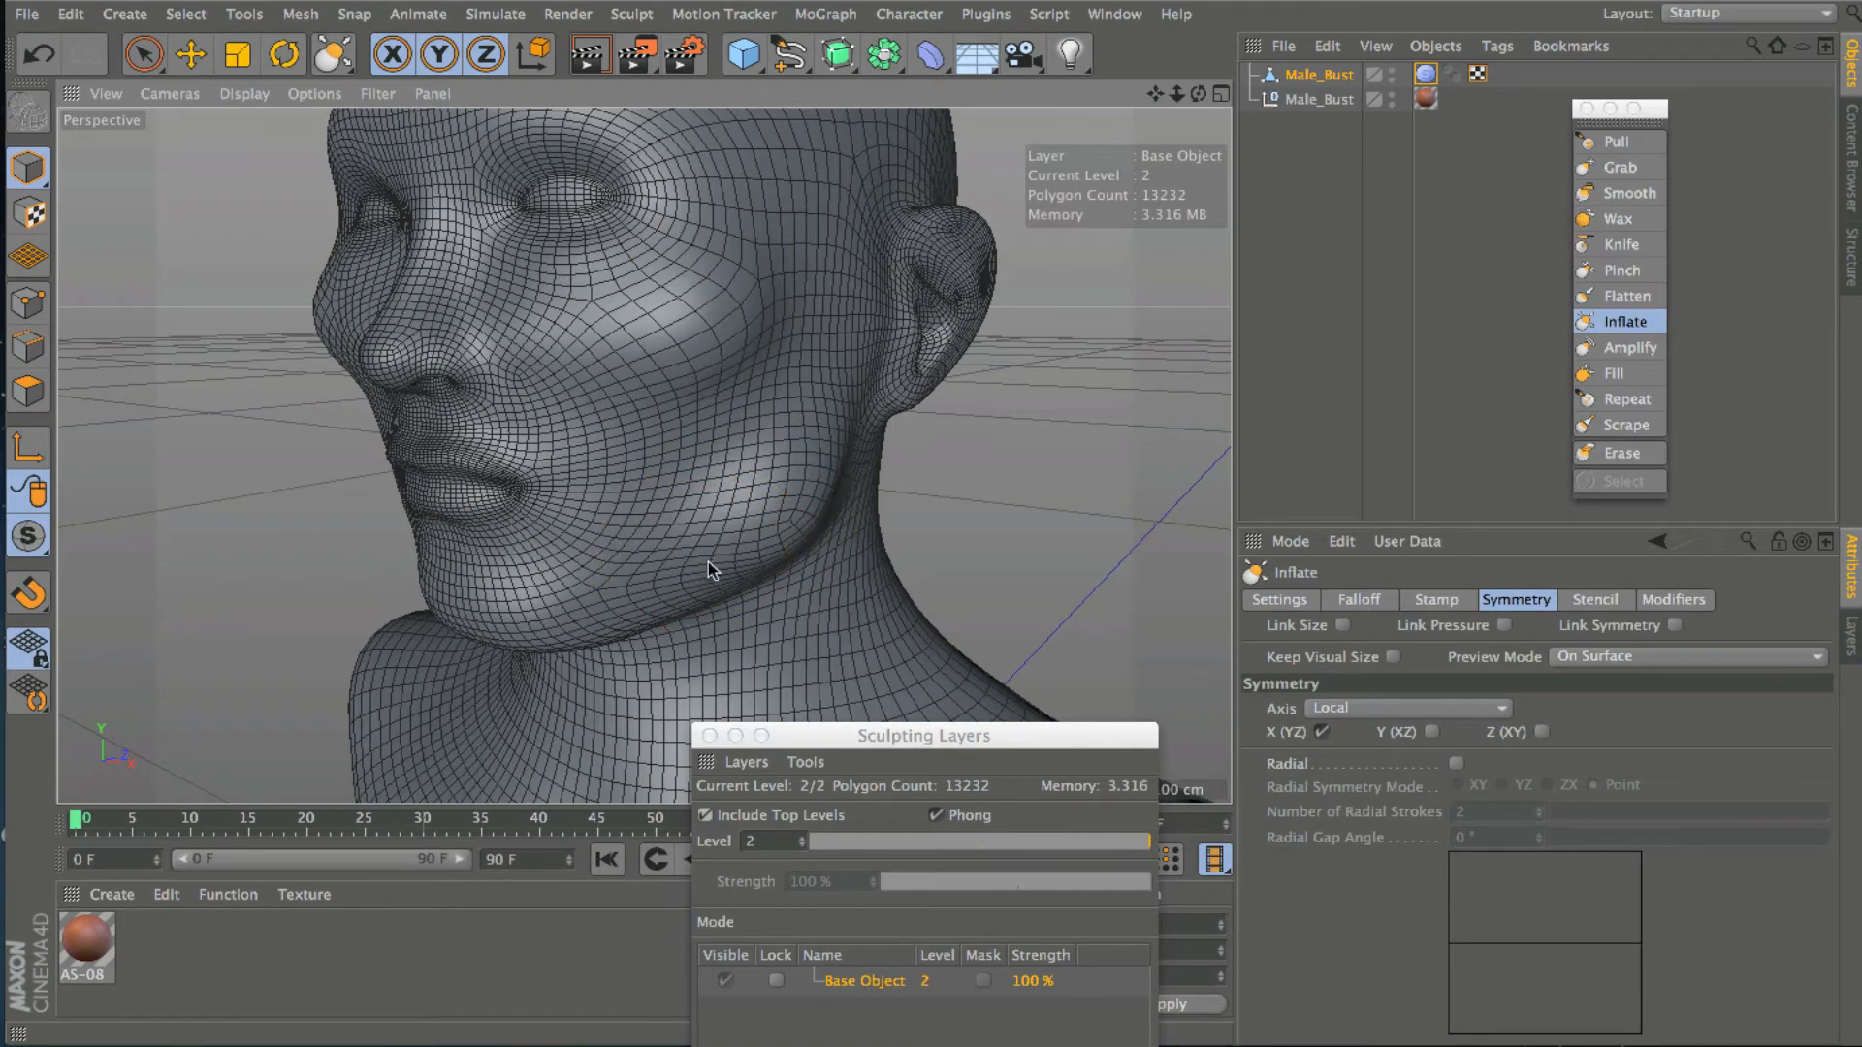
Smooth the swollen cheek and jaw on one side of the face with the Smooth brush, without symmetry.
mouse_move(1199, 93)
mouse_down()
mouse_move(1154, 95)
mouse_move(1223, 109)
mouse_up()
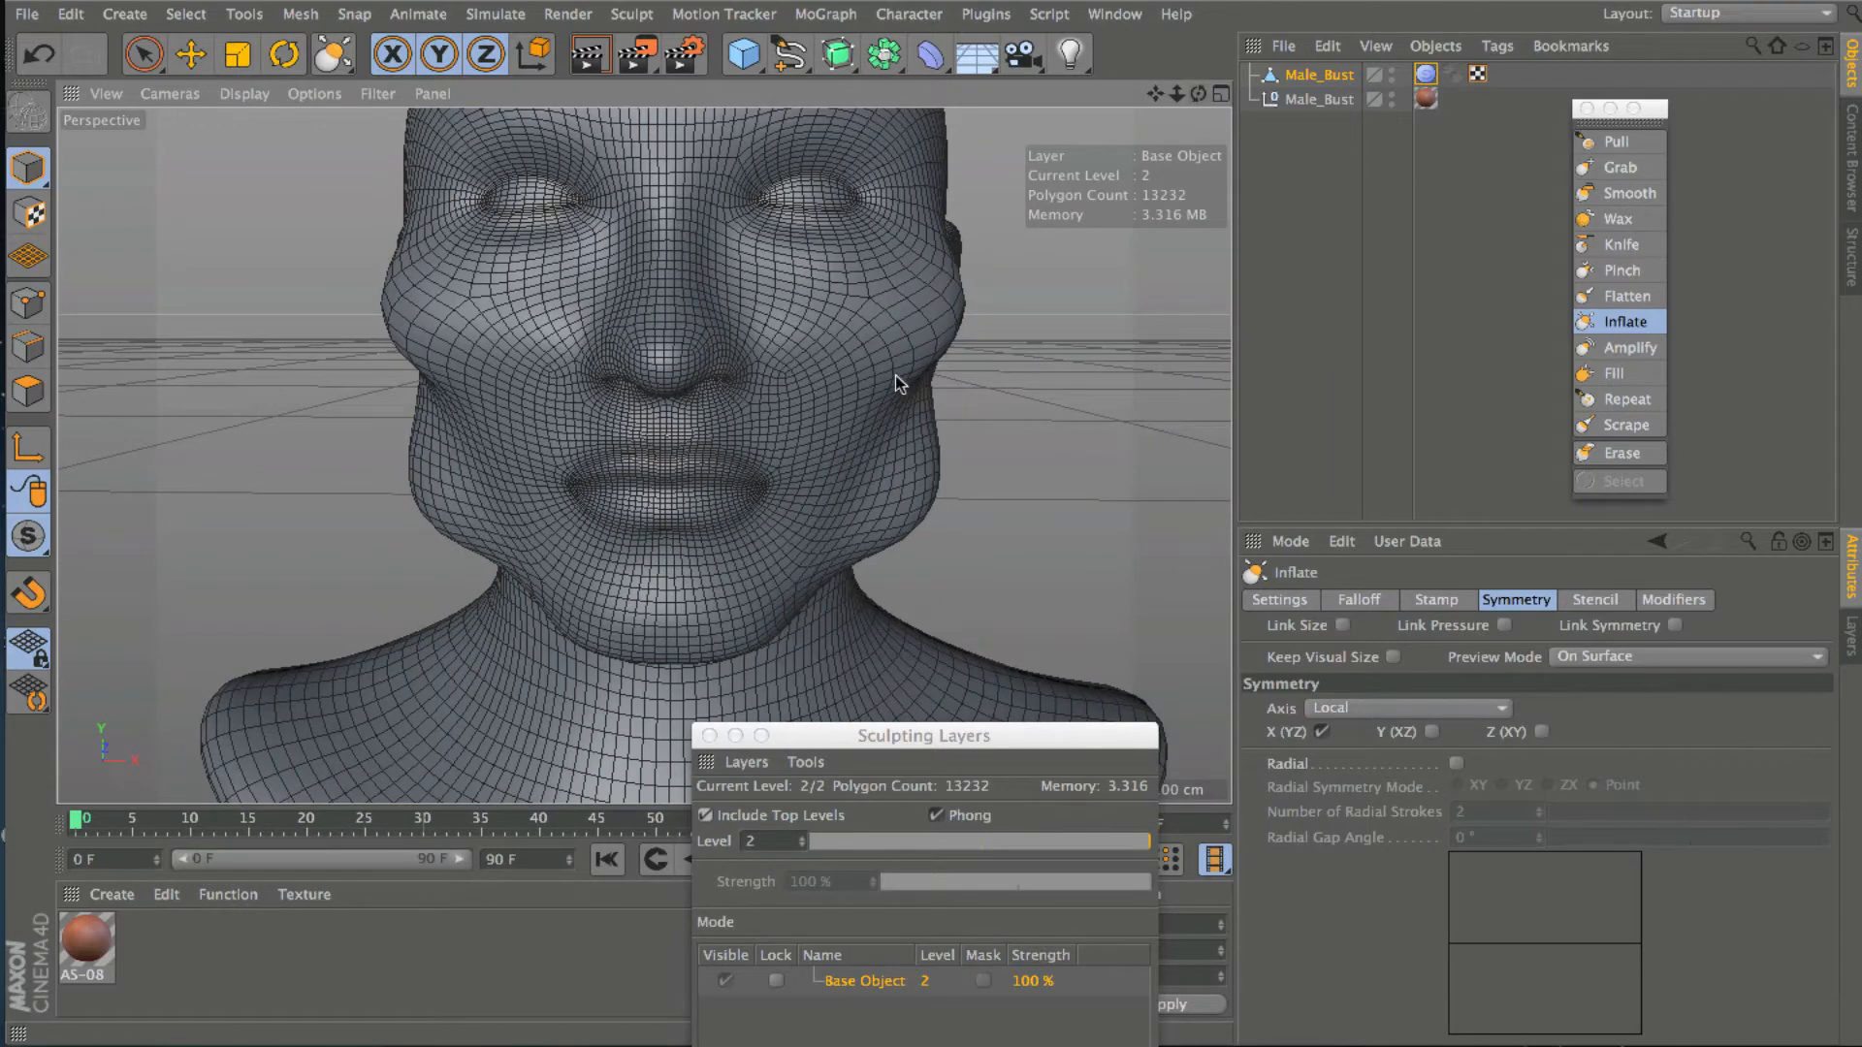
click(1619, 194)
drag(906, 521, 939, 469)
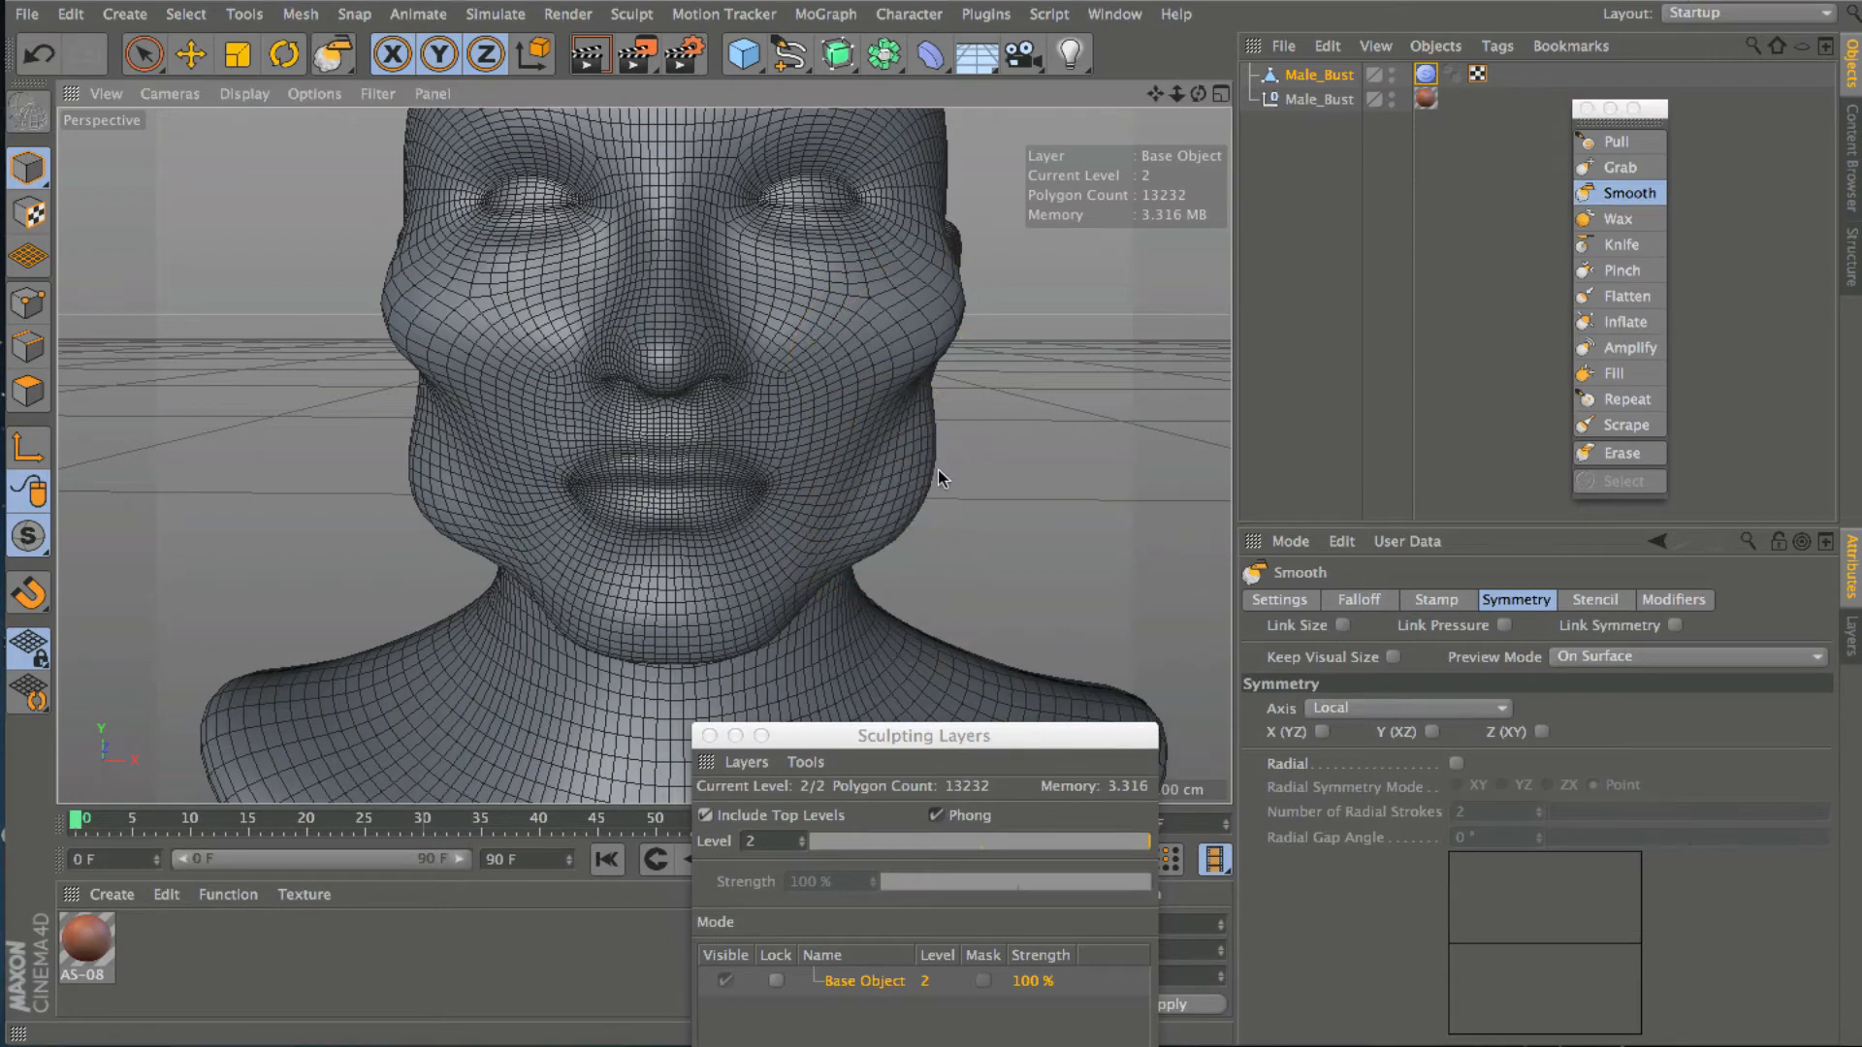
mouse_move(955, 388)
mouse_down()
mouse_move(963, 291)
mouse_move(905, 407)
mouse_up()
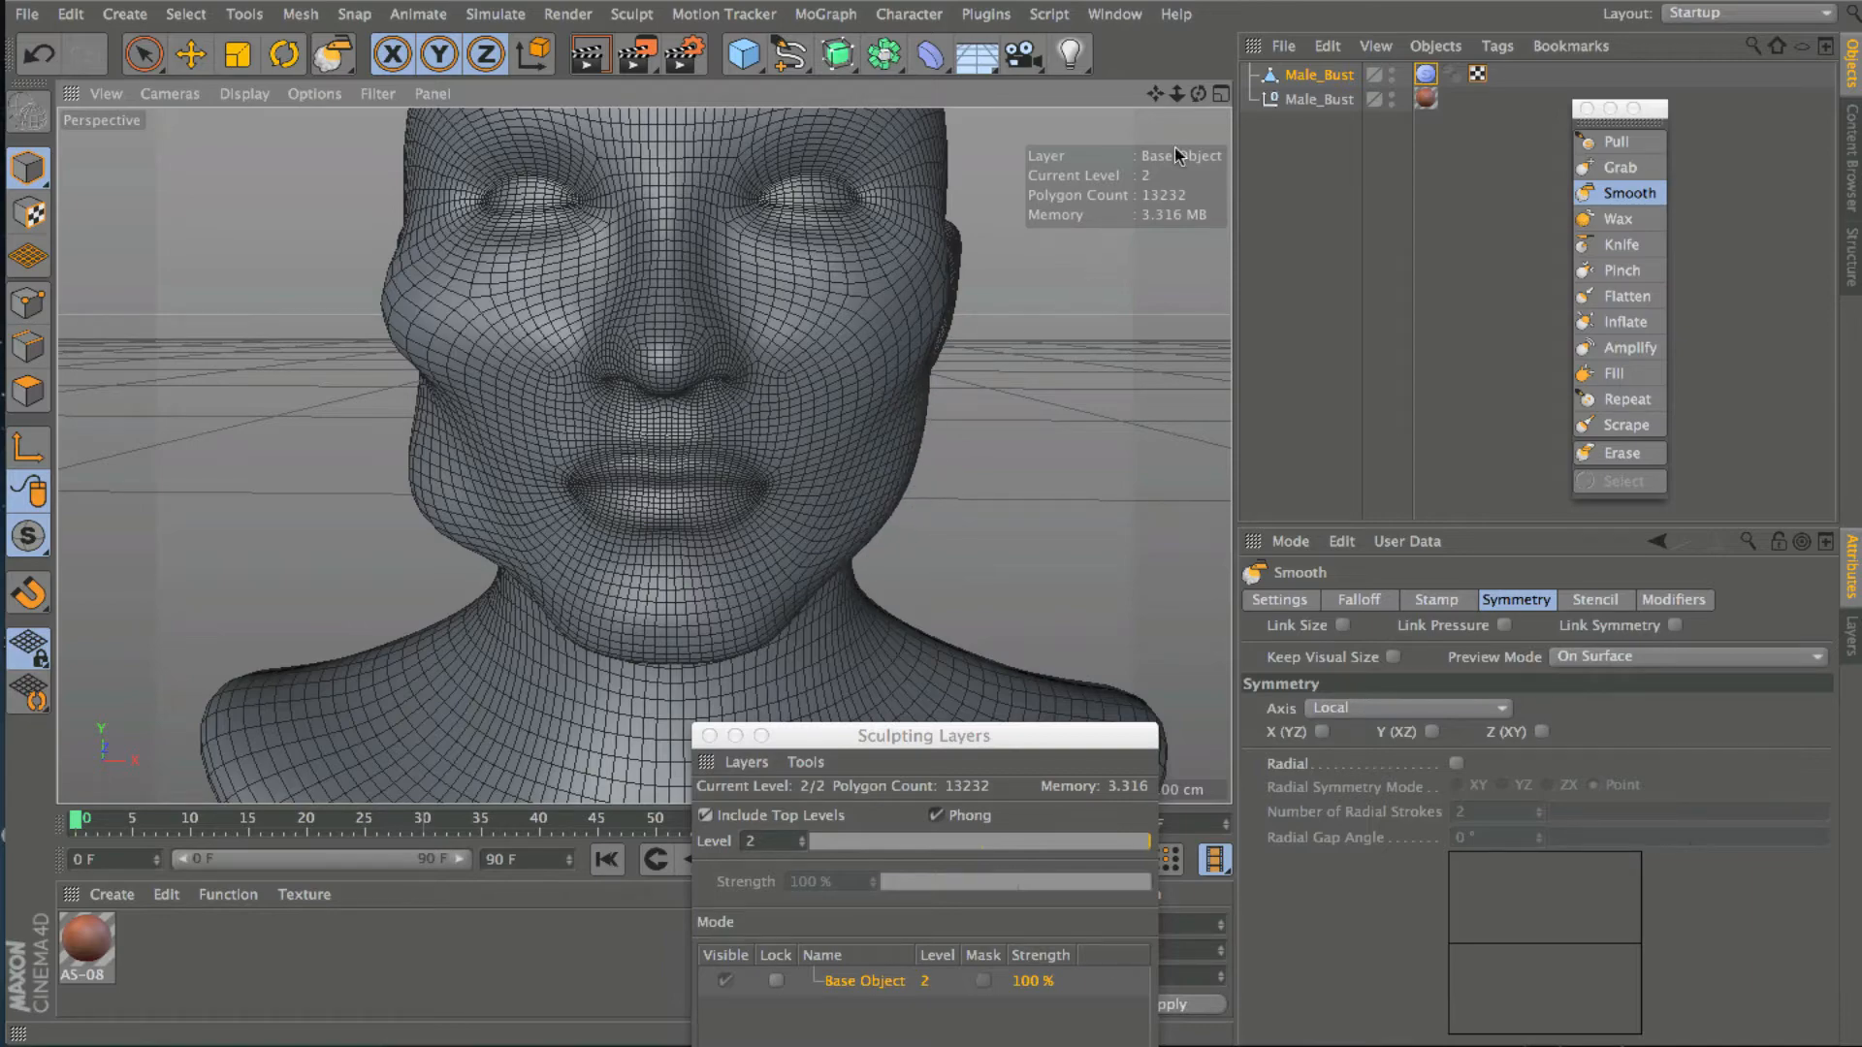
drag(1199, 93, 1067, 97)
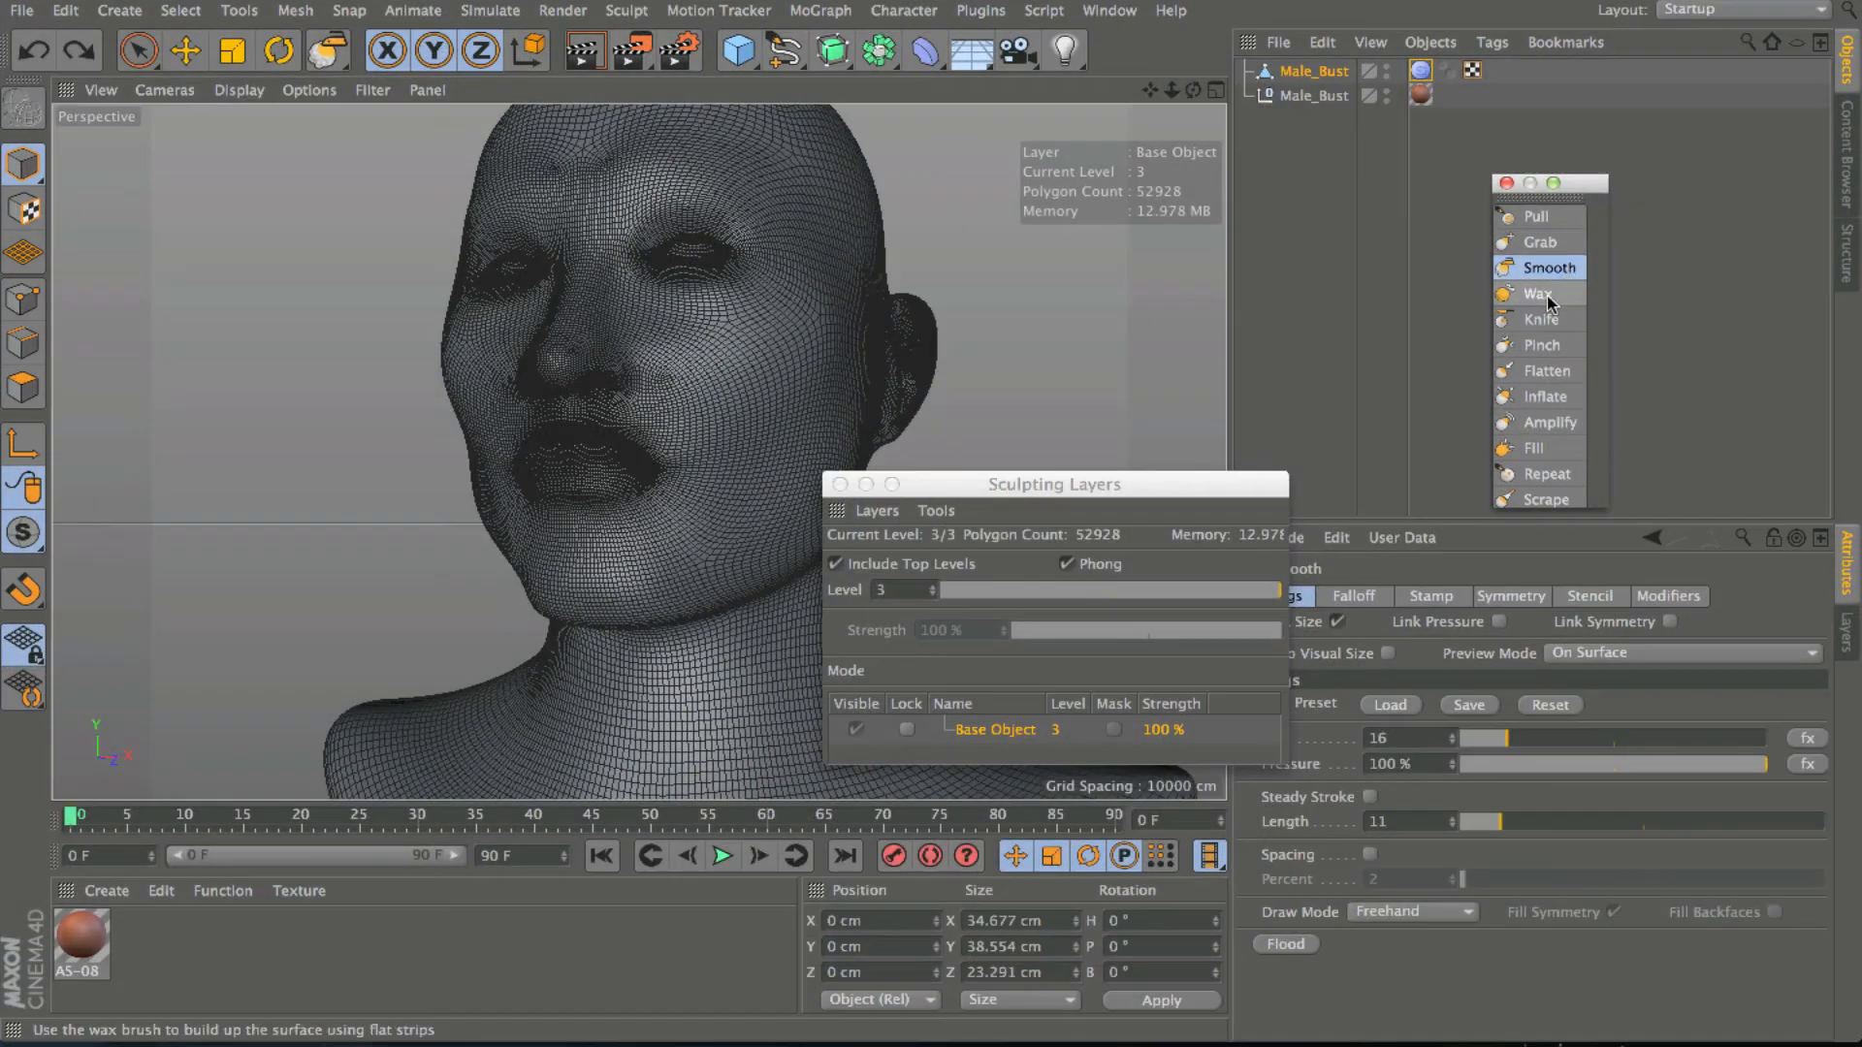
Try the Wax brush at 50% pressure, building up strips over the brow, temple and cheek on one side of the face.
click(1541, 295)
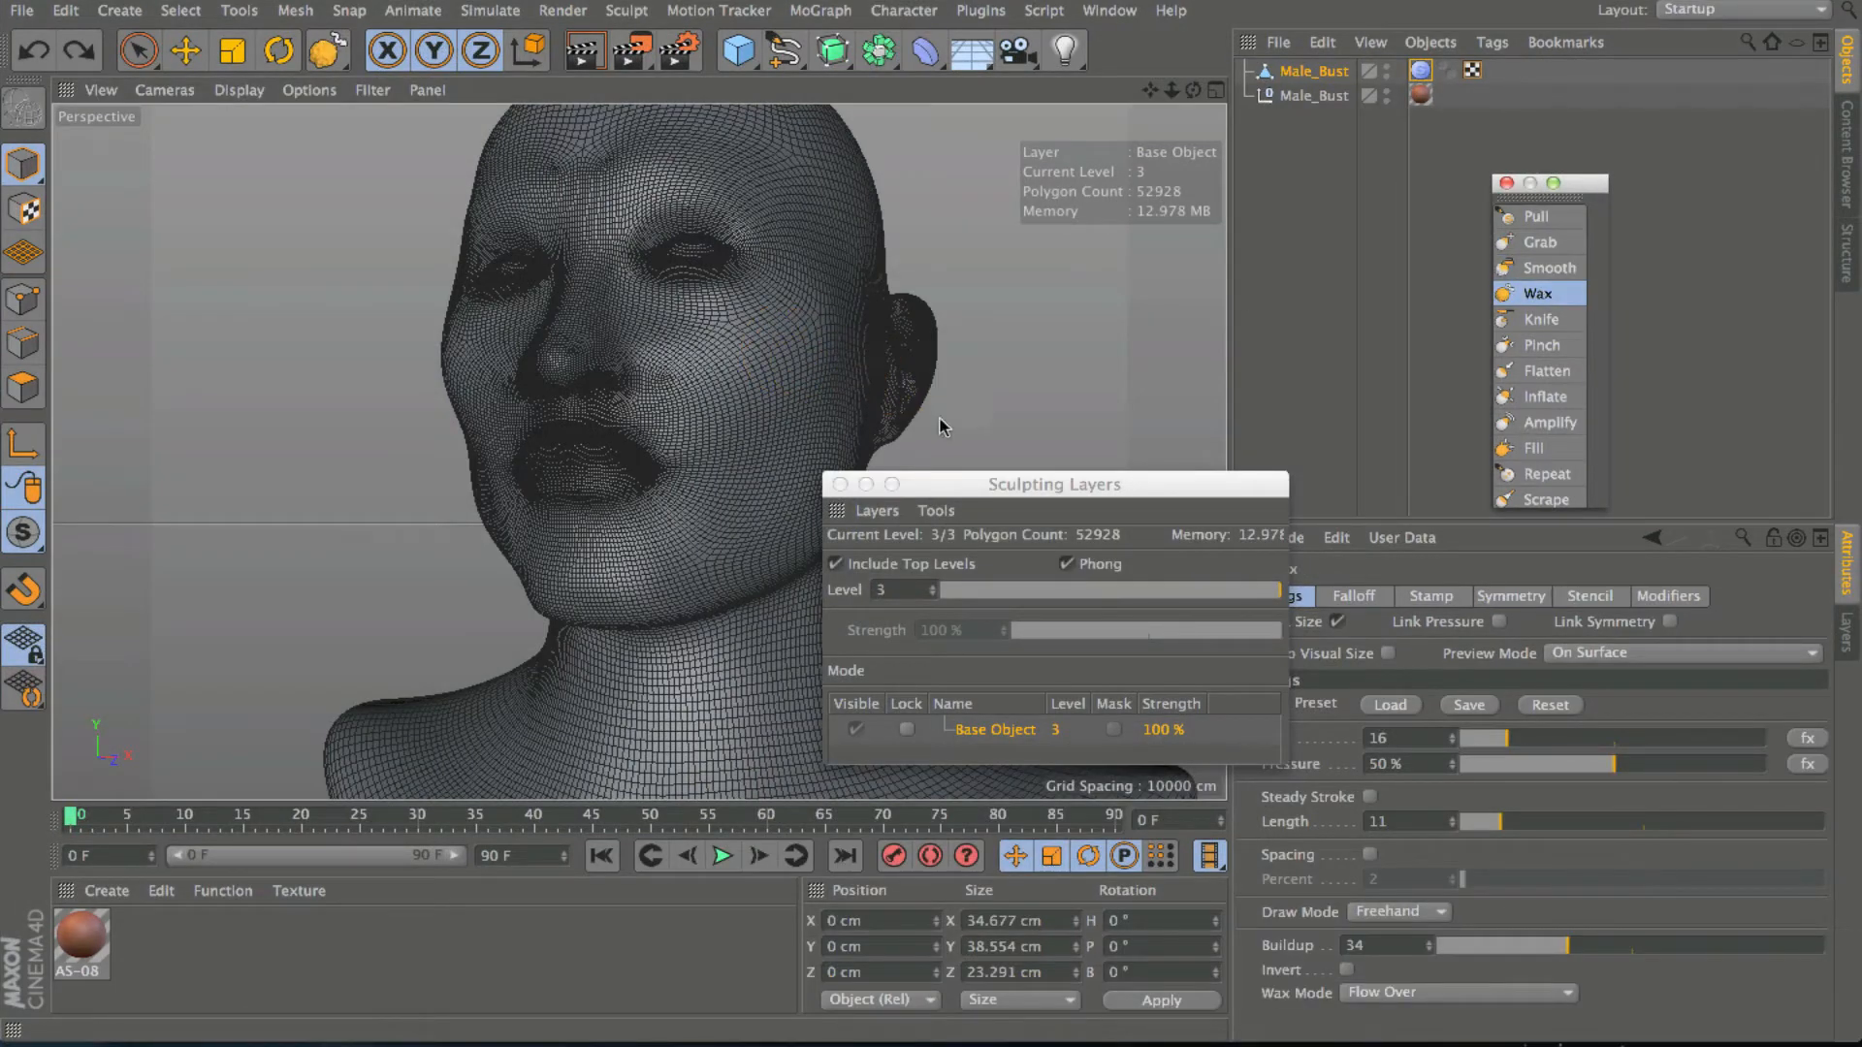
drag(995, 493, 1224, 471)
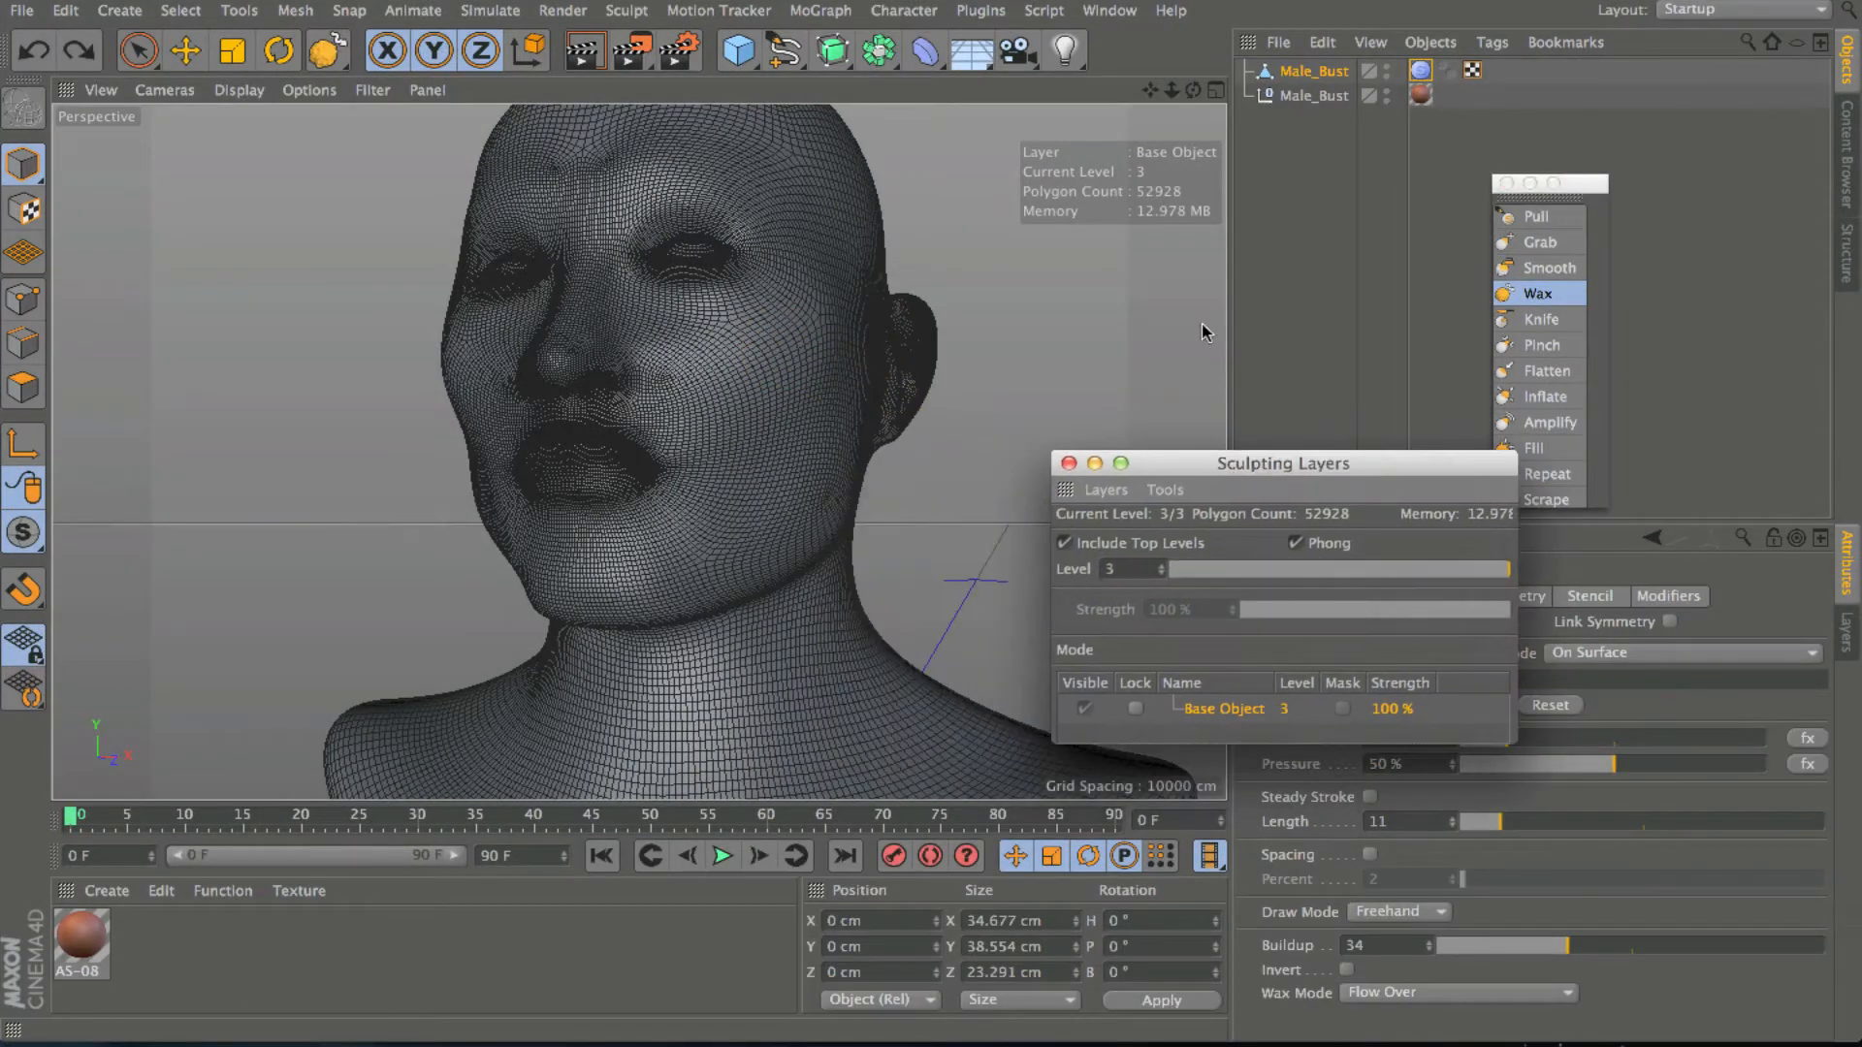
mouse_move(1197, 90)
mouse_down()
mouse_move(1200, 165)
mouse_move(1198, 136)
mouse_up()
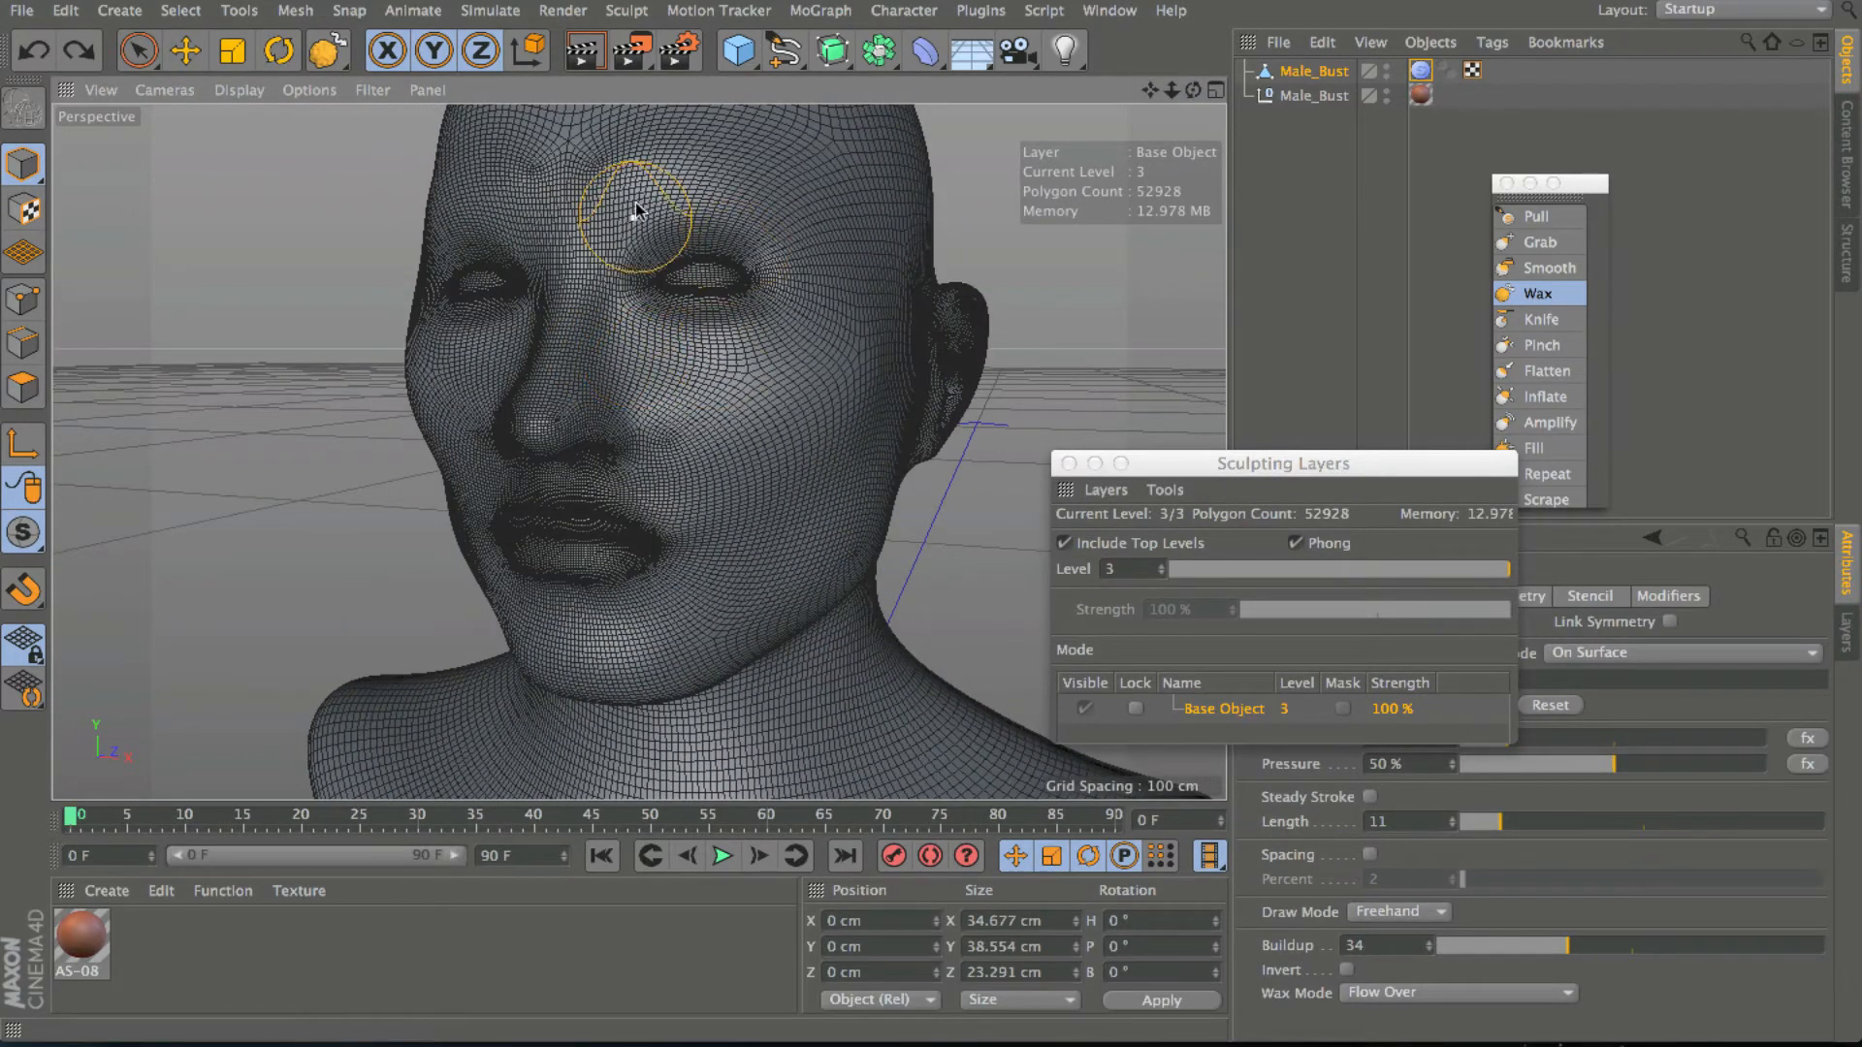
mouse_move(832, 279)
mouse_down()
mouse_move(731, 194)
mouse_move(722, 150)
mouse_move(681, 142)
mouse_move(750, 149)
mouse_up()
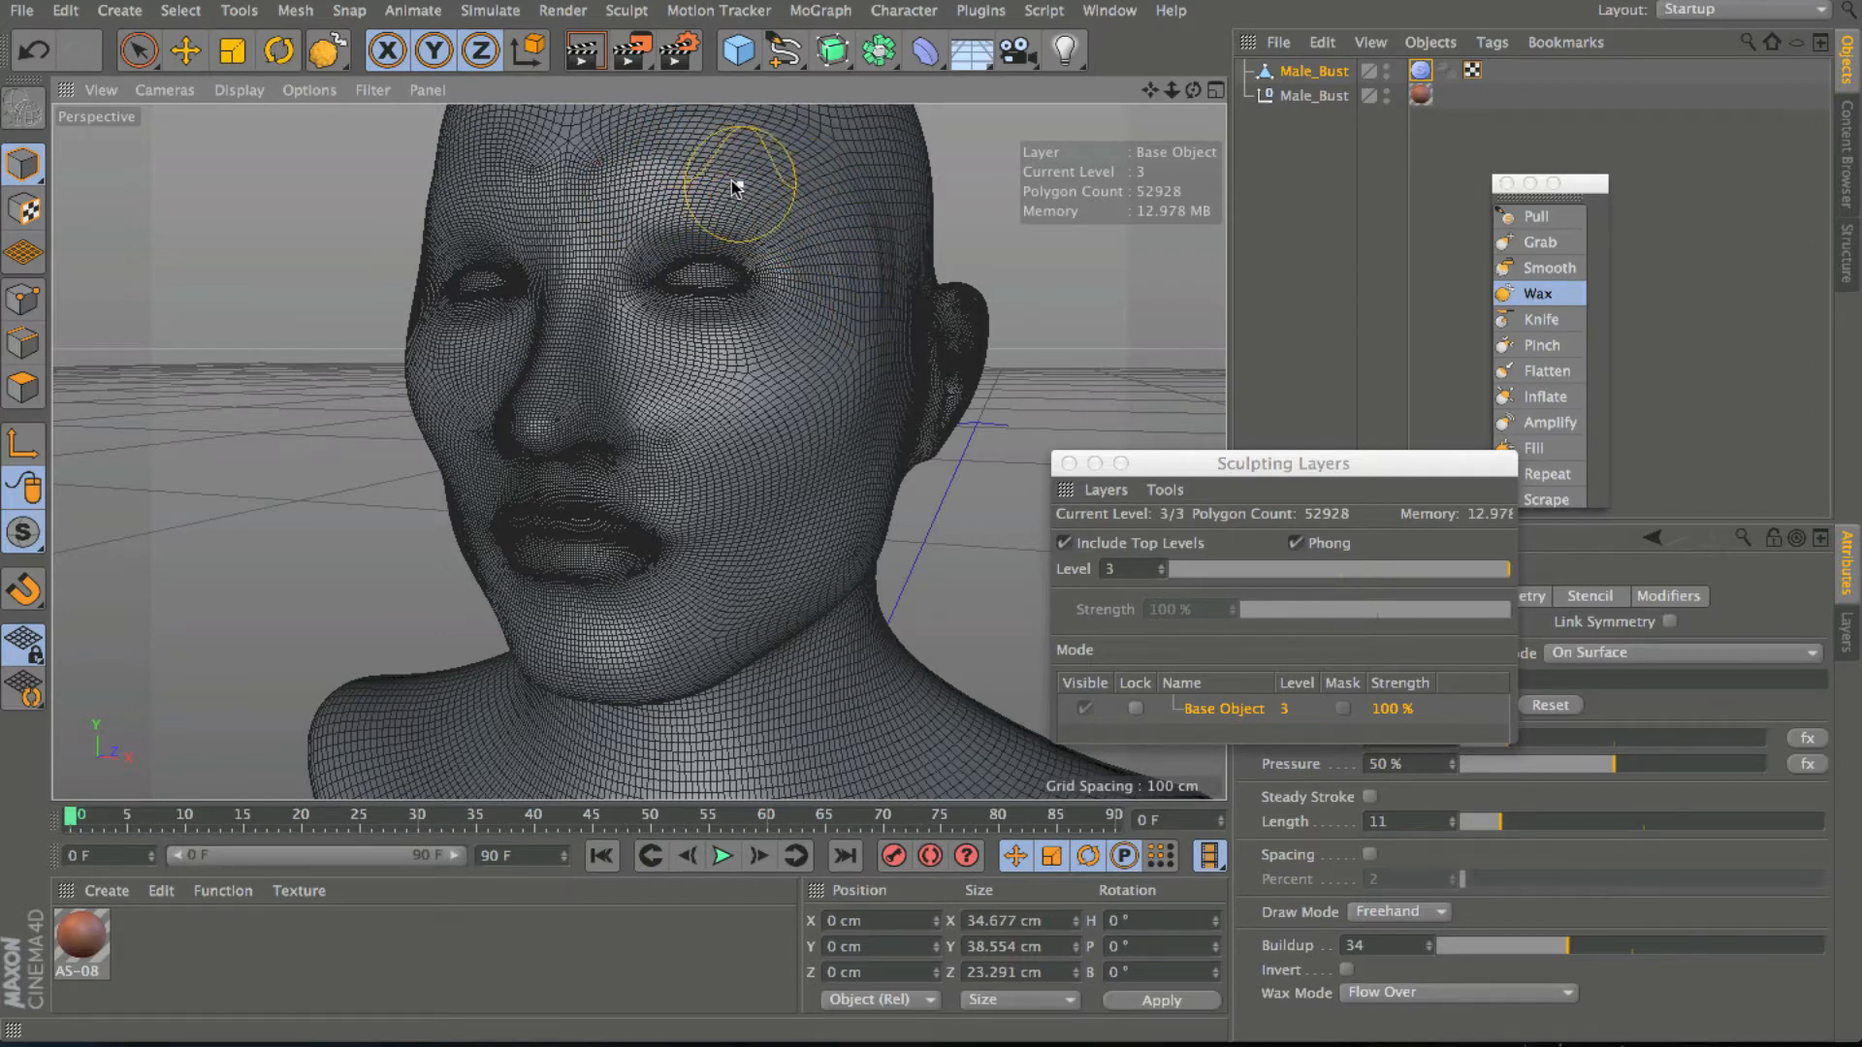
mouse_move(659, 194)
mouse_down()
mouse_move(809, 251)
mouse_move(834, 315)
mouse_up()
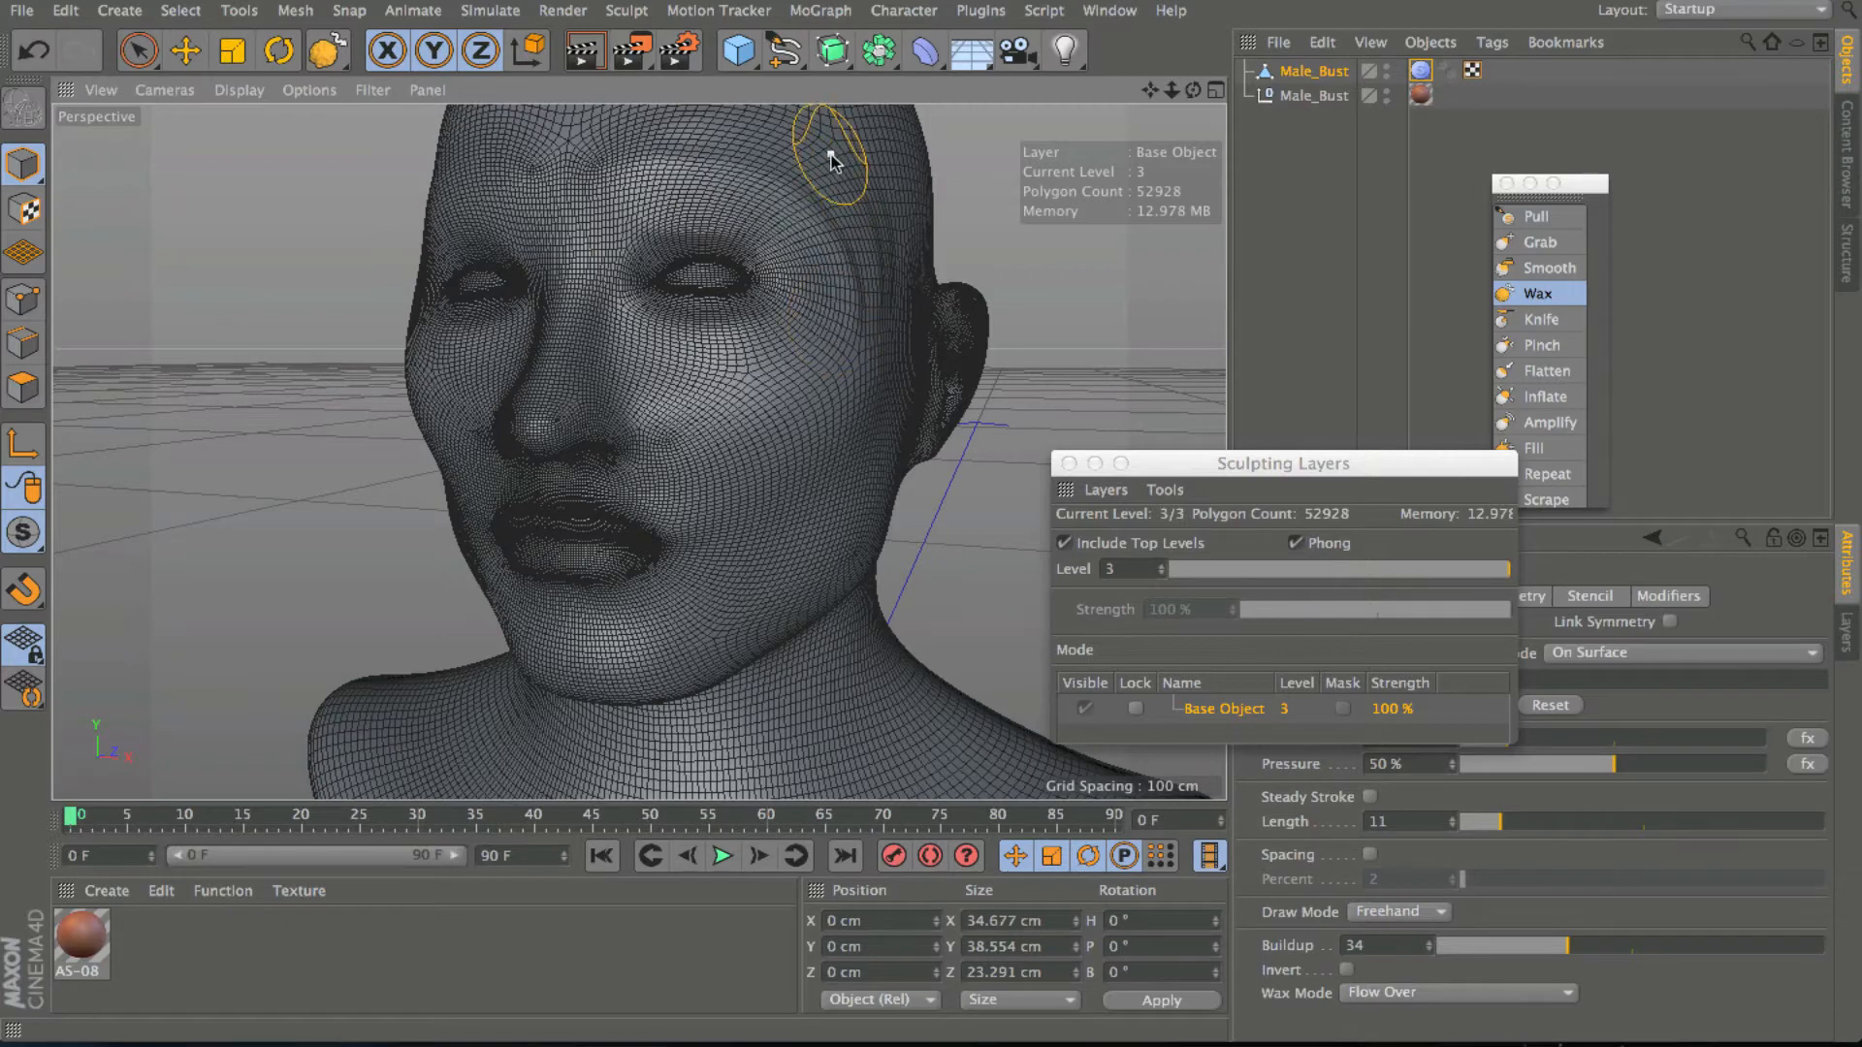
drag(831, 155, 860, 248)
drag(683, 384, 900, 357)
mouse_move(705, 426)
mouse_down()
mouse_move(878, 403)
mouse_move(741, 454)
mouse_up()
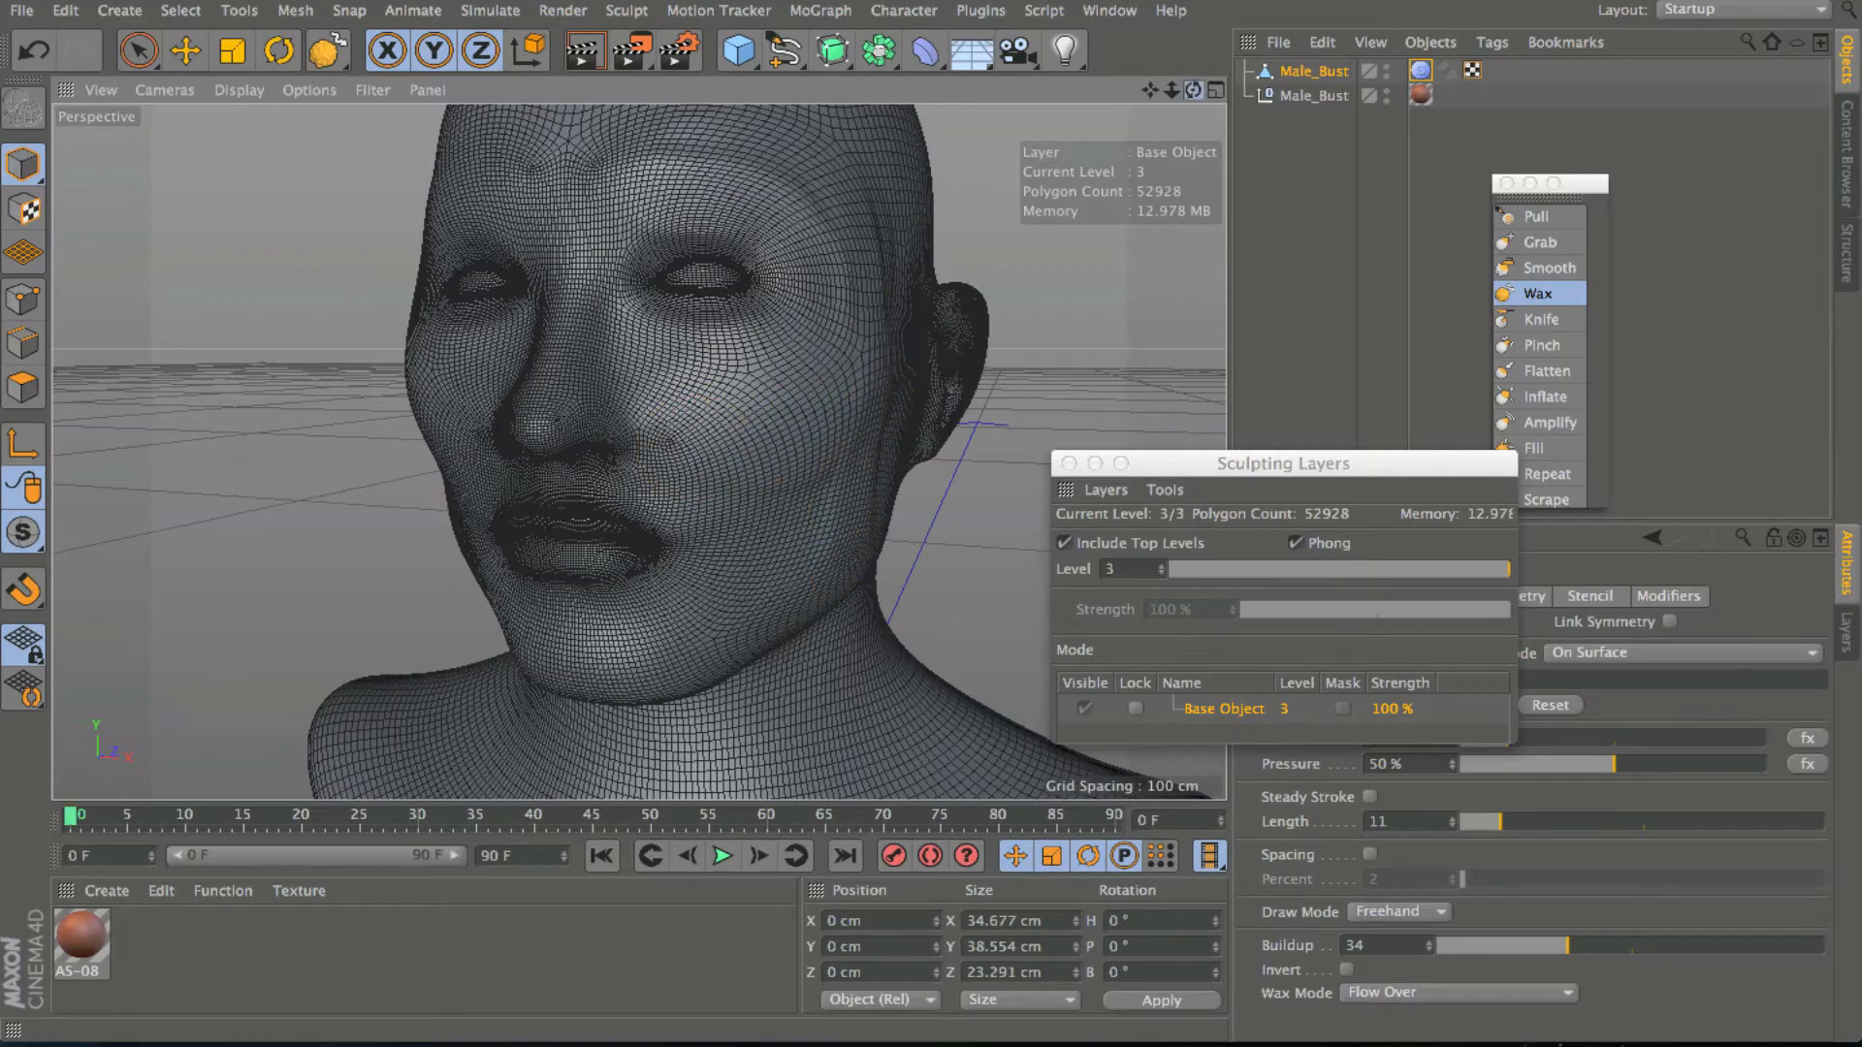
mouse_move(1193, 89)
mouse_down()
mouse_move(1144, 97)
mouse_move(1236, 121)
mouse_move(1191, 90)
mouse_up()
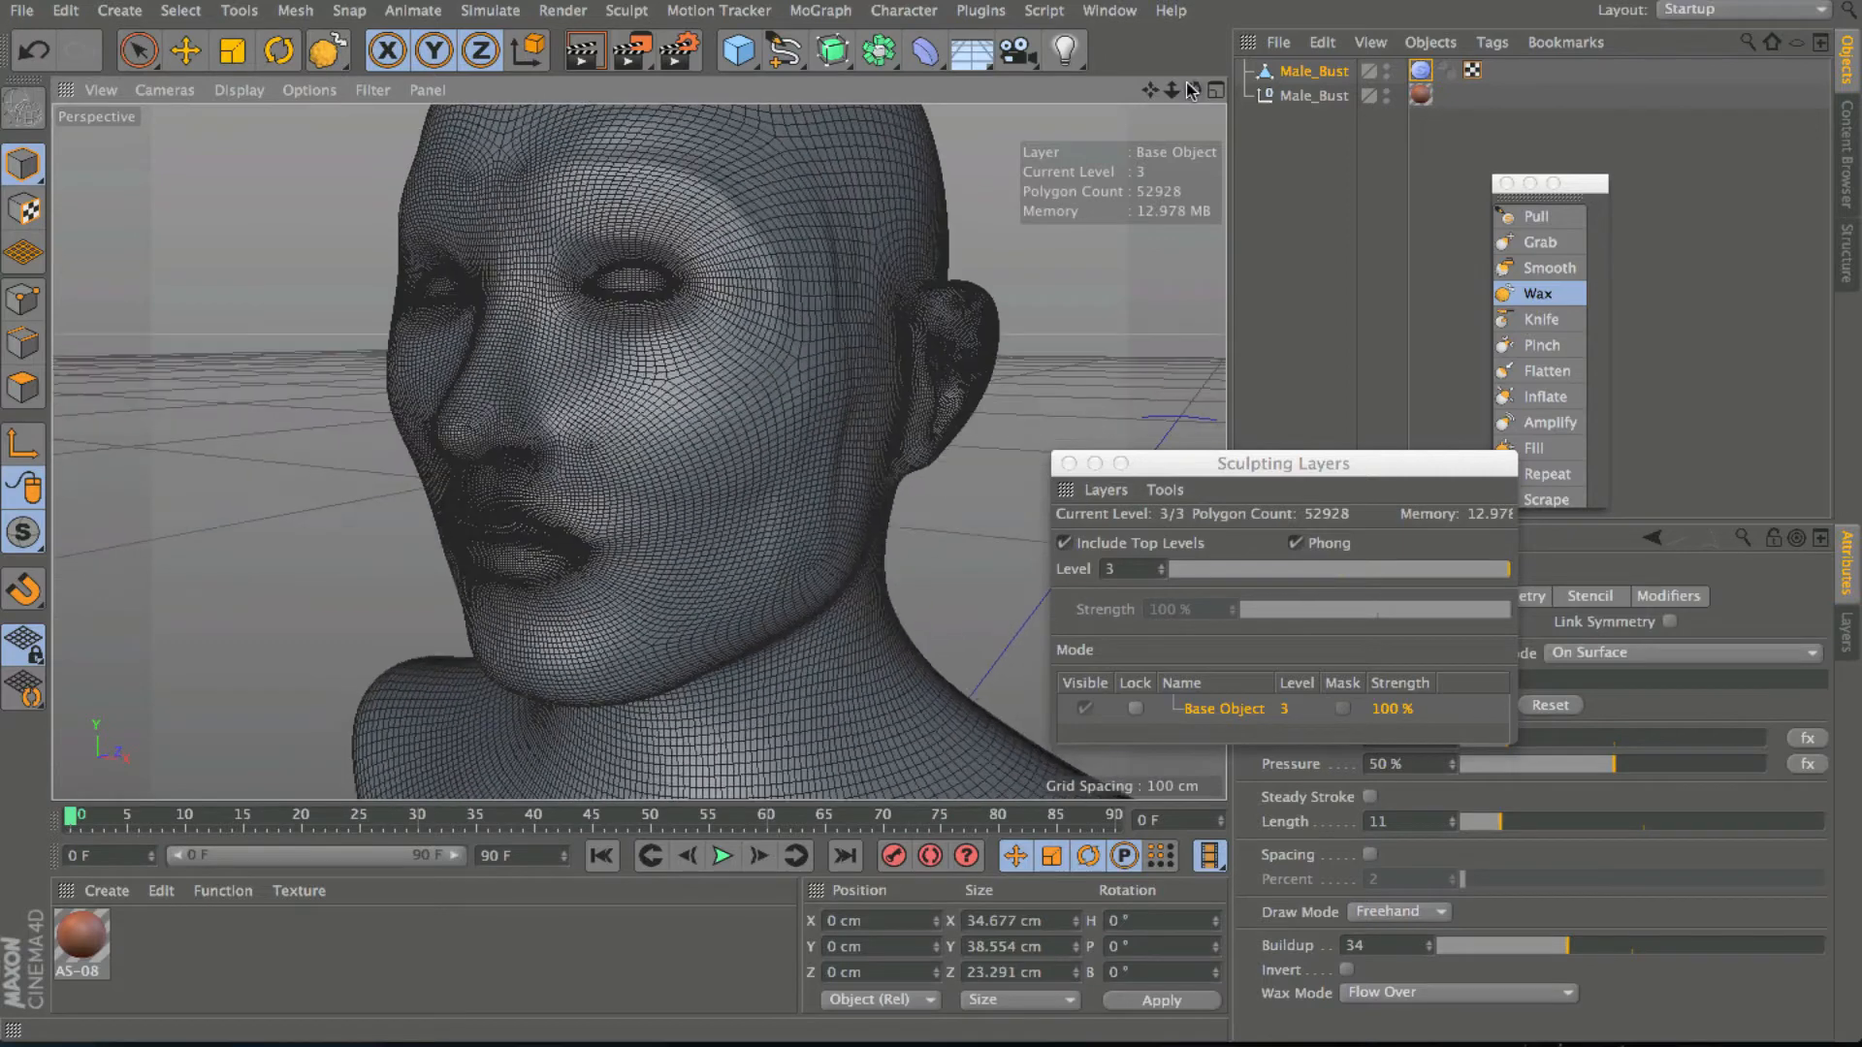
Undo all the Wax strokes on the brow, temple and cheek.
key(super+z)
key(super+z)
key(super+z)
key(super+z)
key(super+z)
key(super+z)
key(super+z)
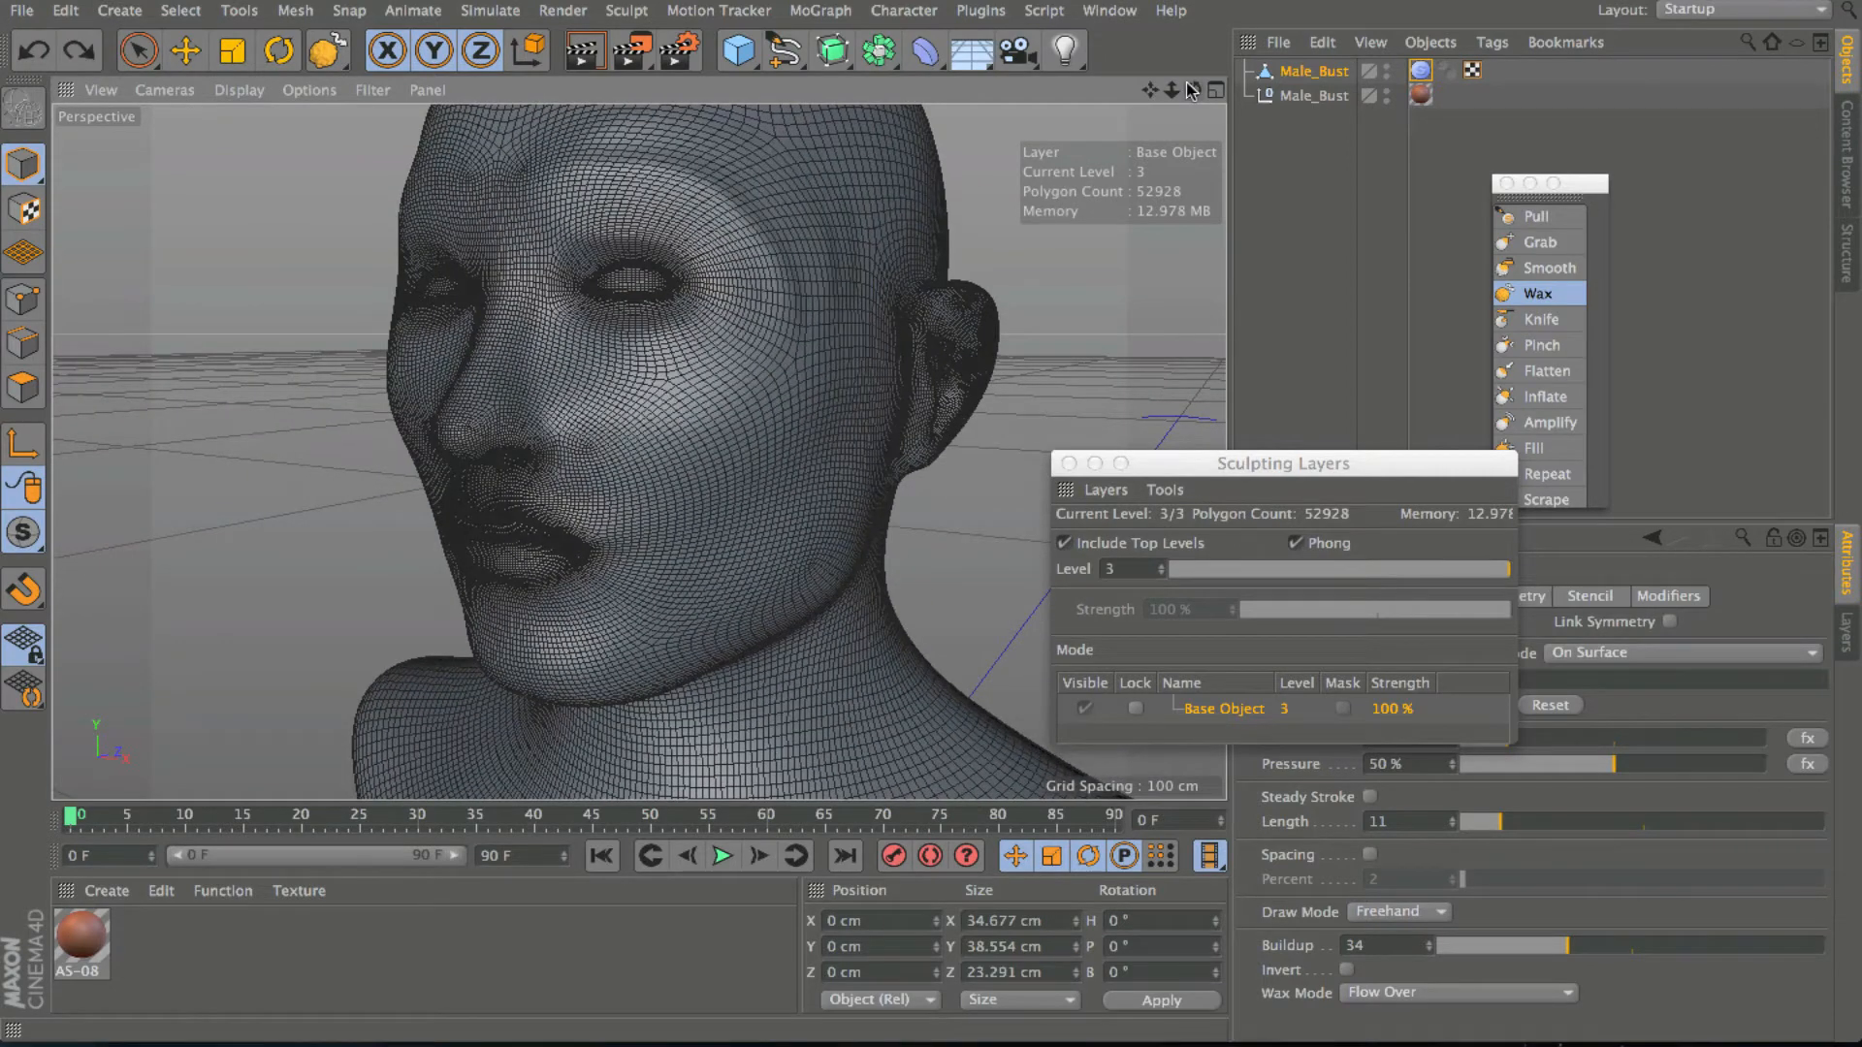
key(super+z)
key(super+z)
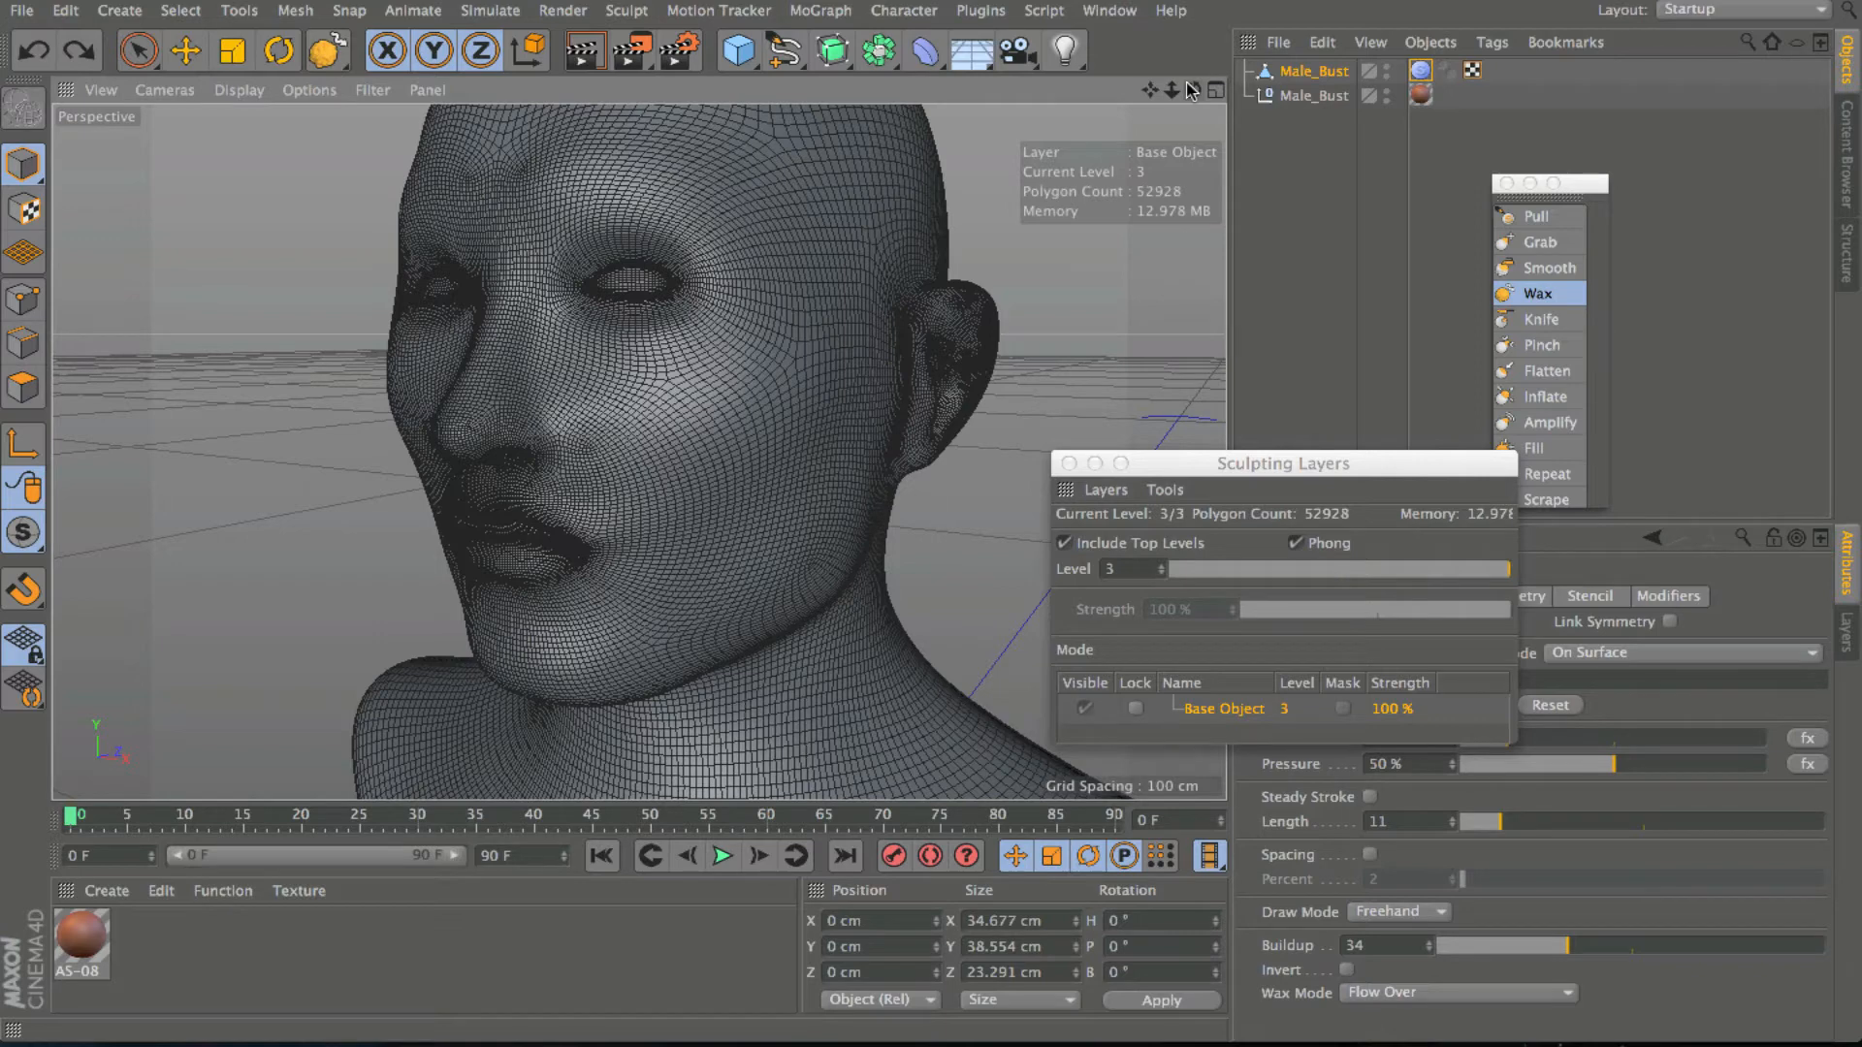
Tighten one corner of the mouth with the Pinch brush at 20% pressure.
click(1537, 346)
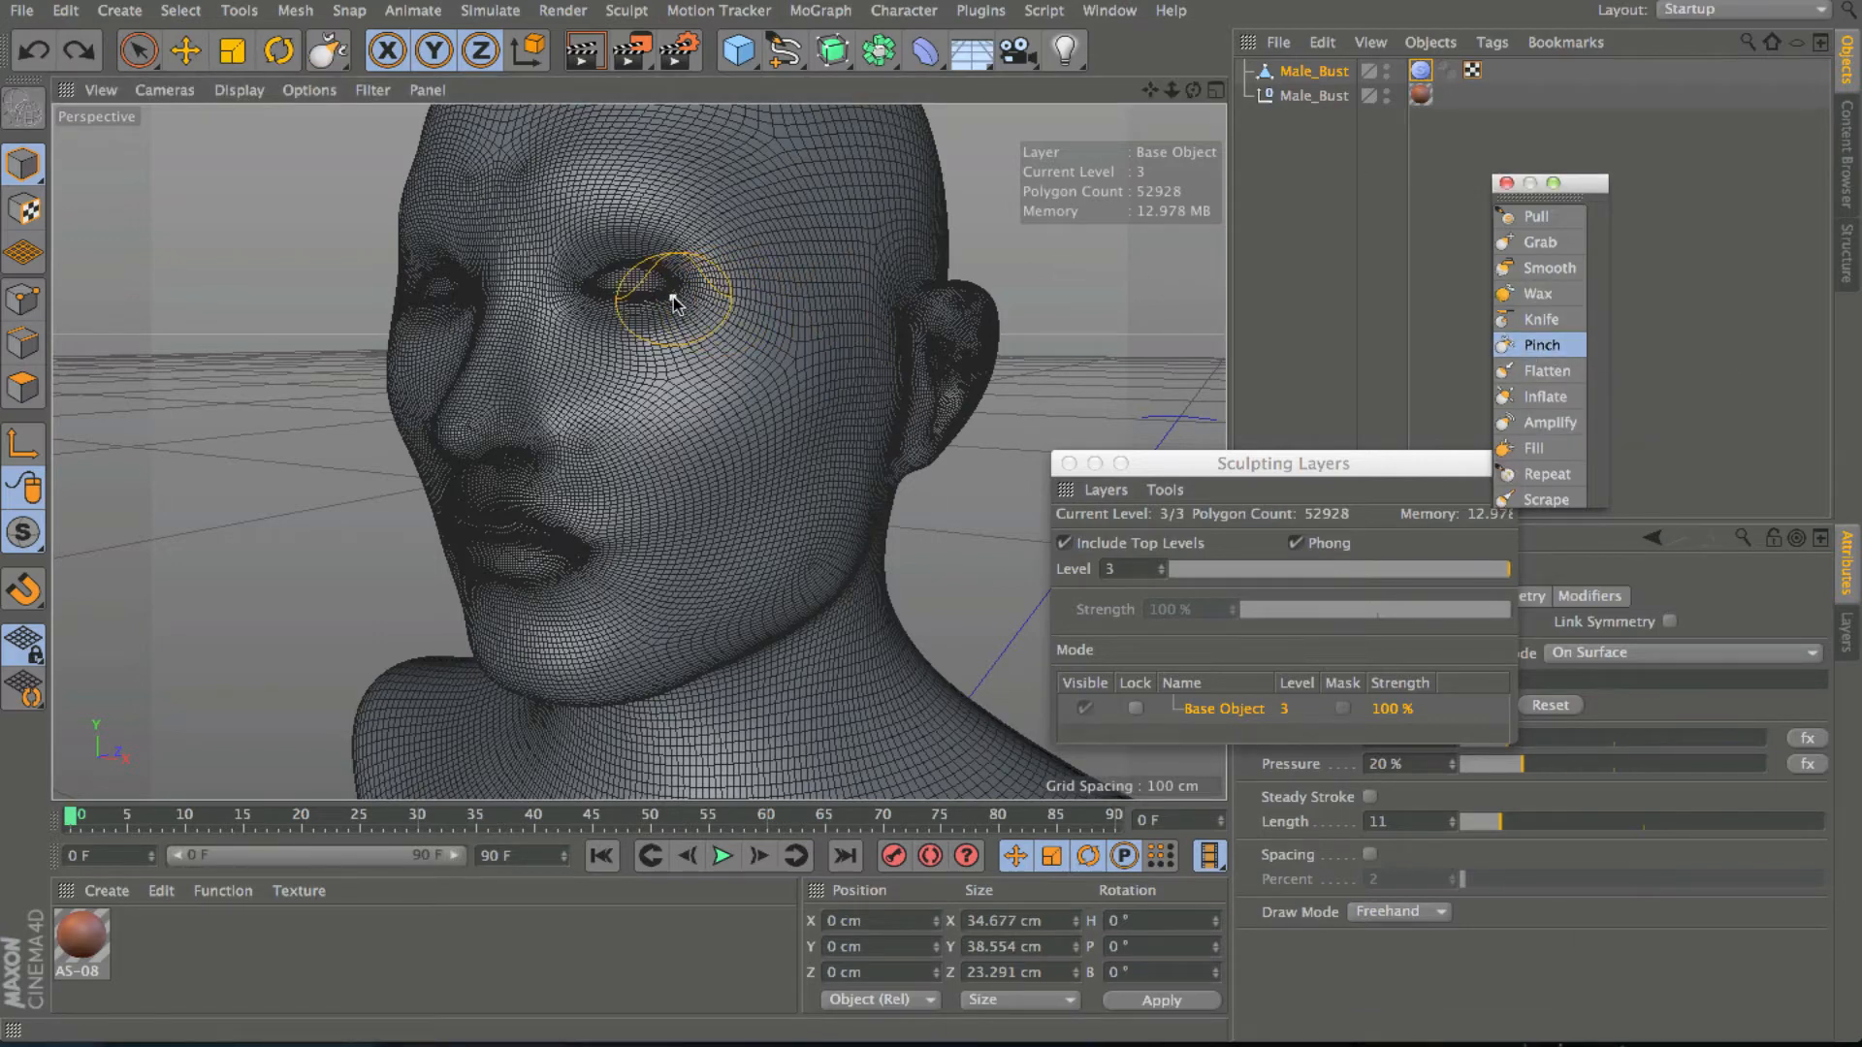
mouse_move(1164, 91)
mouse_down()
mouse_move(1200, 92)
mouse_move(1178, 103)
mouse_move(1171, 54)
mouse_up()
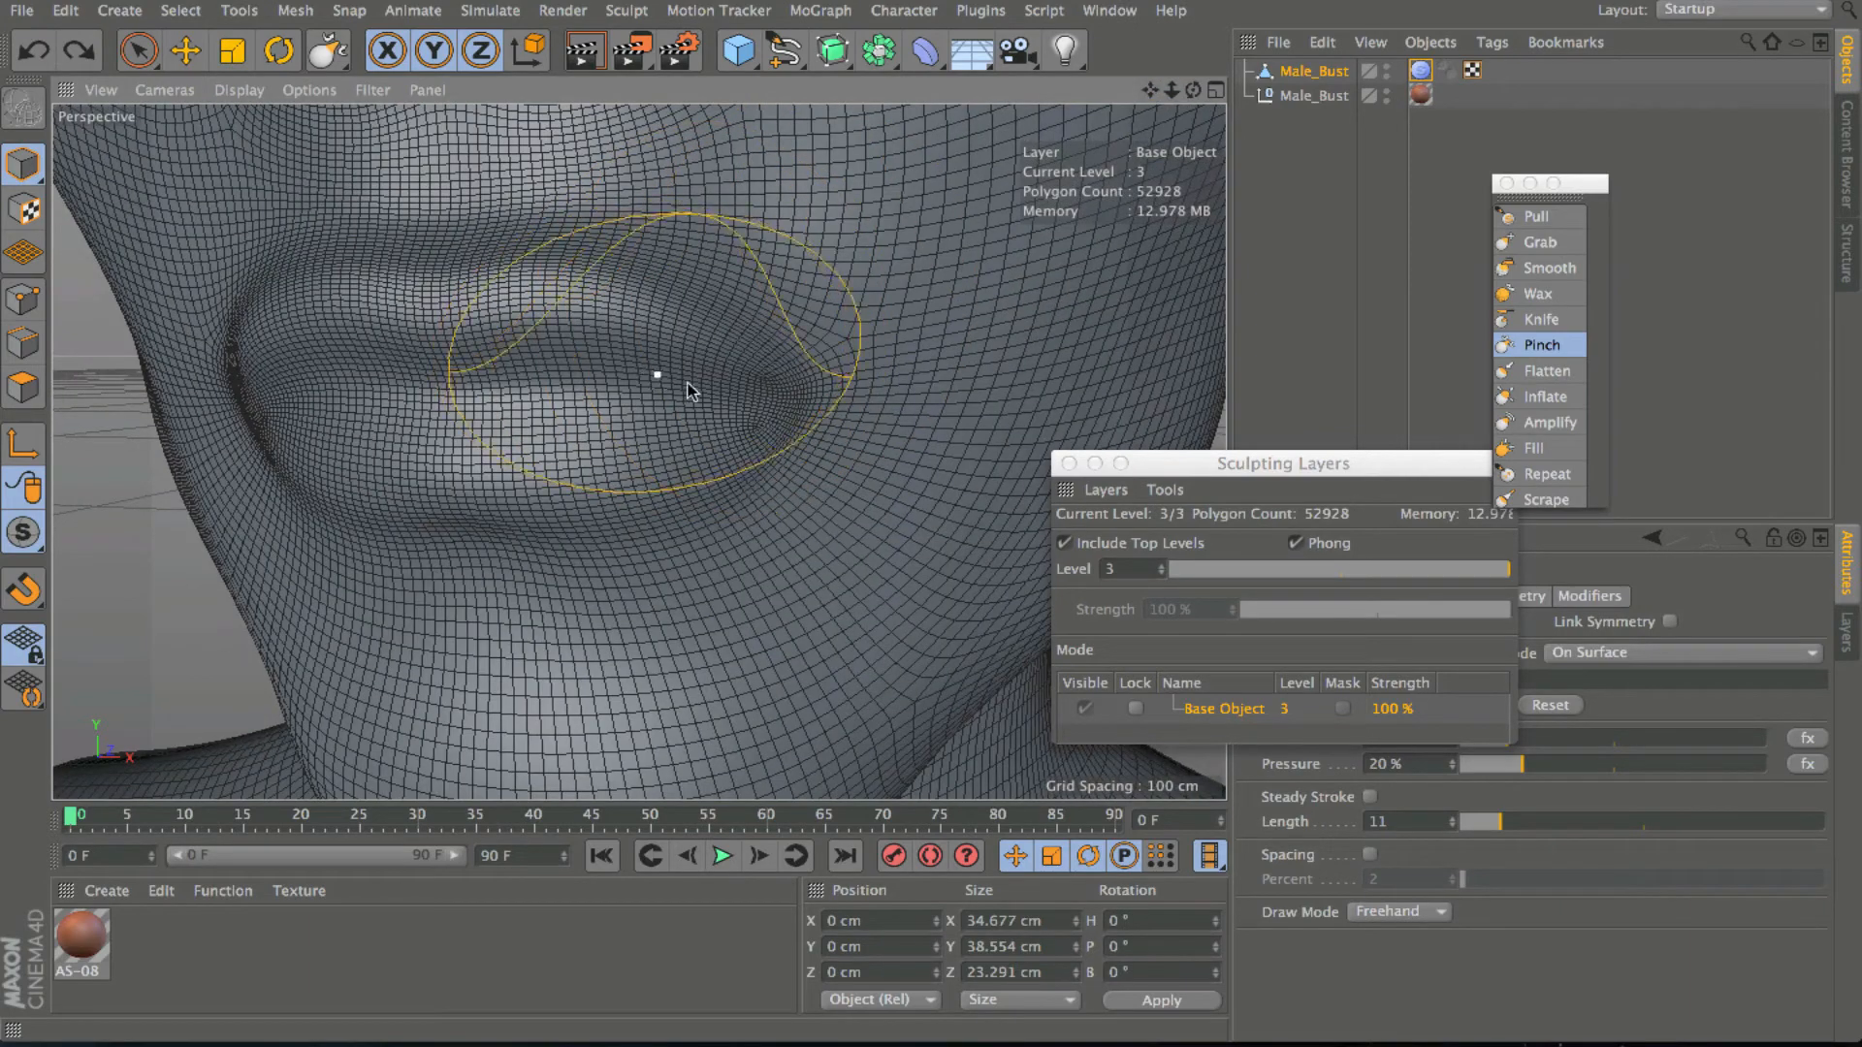
mouse_move(690, 390)
mouse_down()
mouse_move(793, 391)
mouse_move(717, 386)
mouse_move(766, 388)
mouse_up()
drag(635, 374, 679, 377)
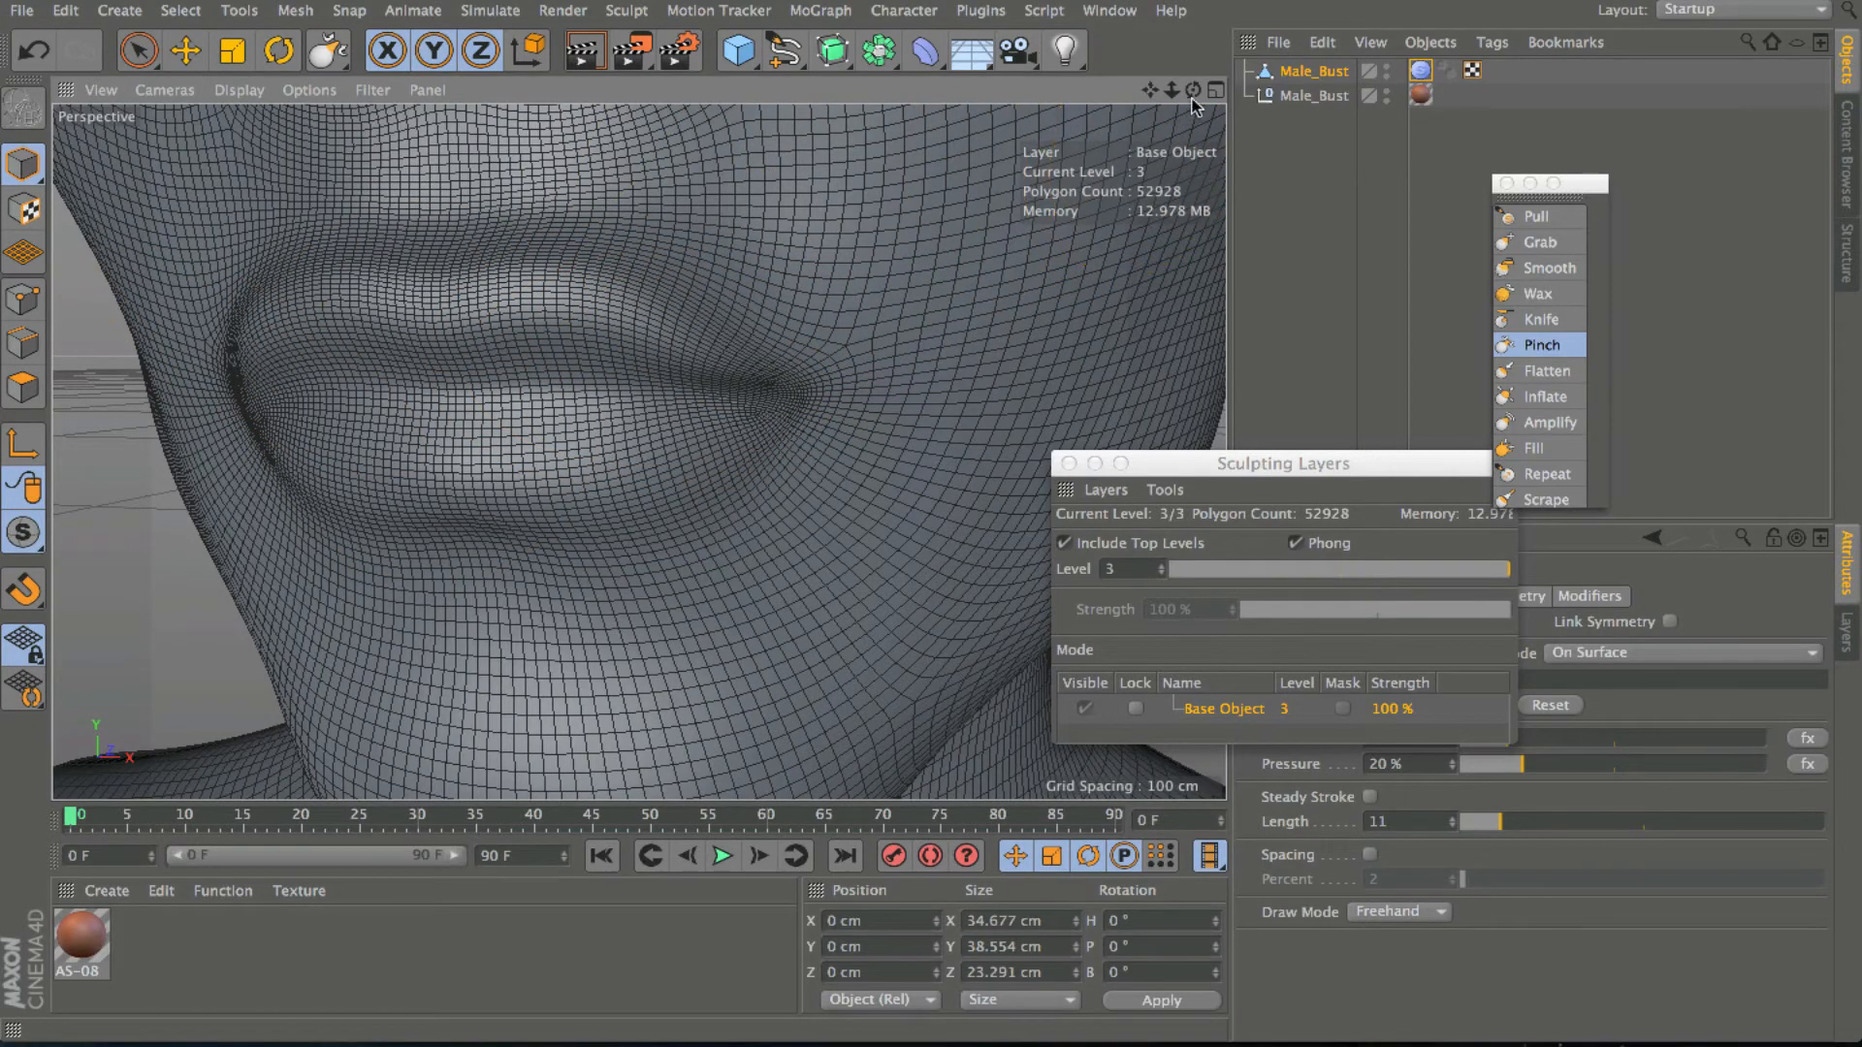
Pinch the crease between the lips across the whole mouth and sharpen the lower edge of the bottom lip.
drag(1193, 90, 1264, 91)
mouse_move(486, 376)
mouse_down()
mouse_move(472, 384)
mouse_move(864, 374)
mouse_up()
mouse_move(635, 562)
mouse_down()
mouse_move(638, 537)
mouse_move(746, 540)
mouse_move(873, 470)
mouse_move(945, 490)
mouse_up()
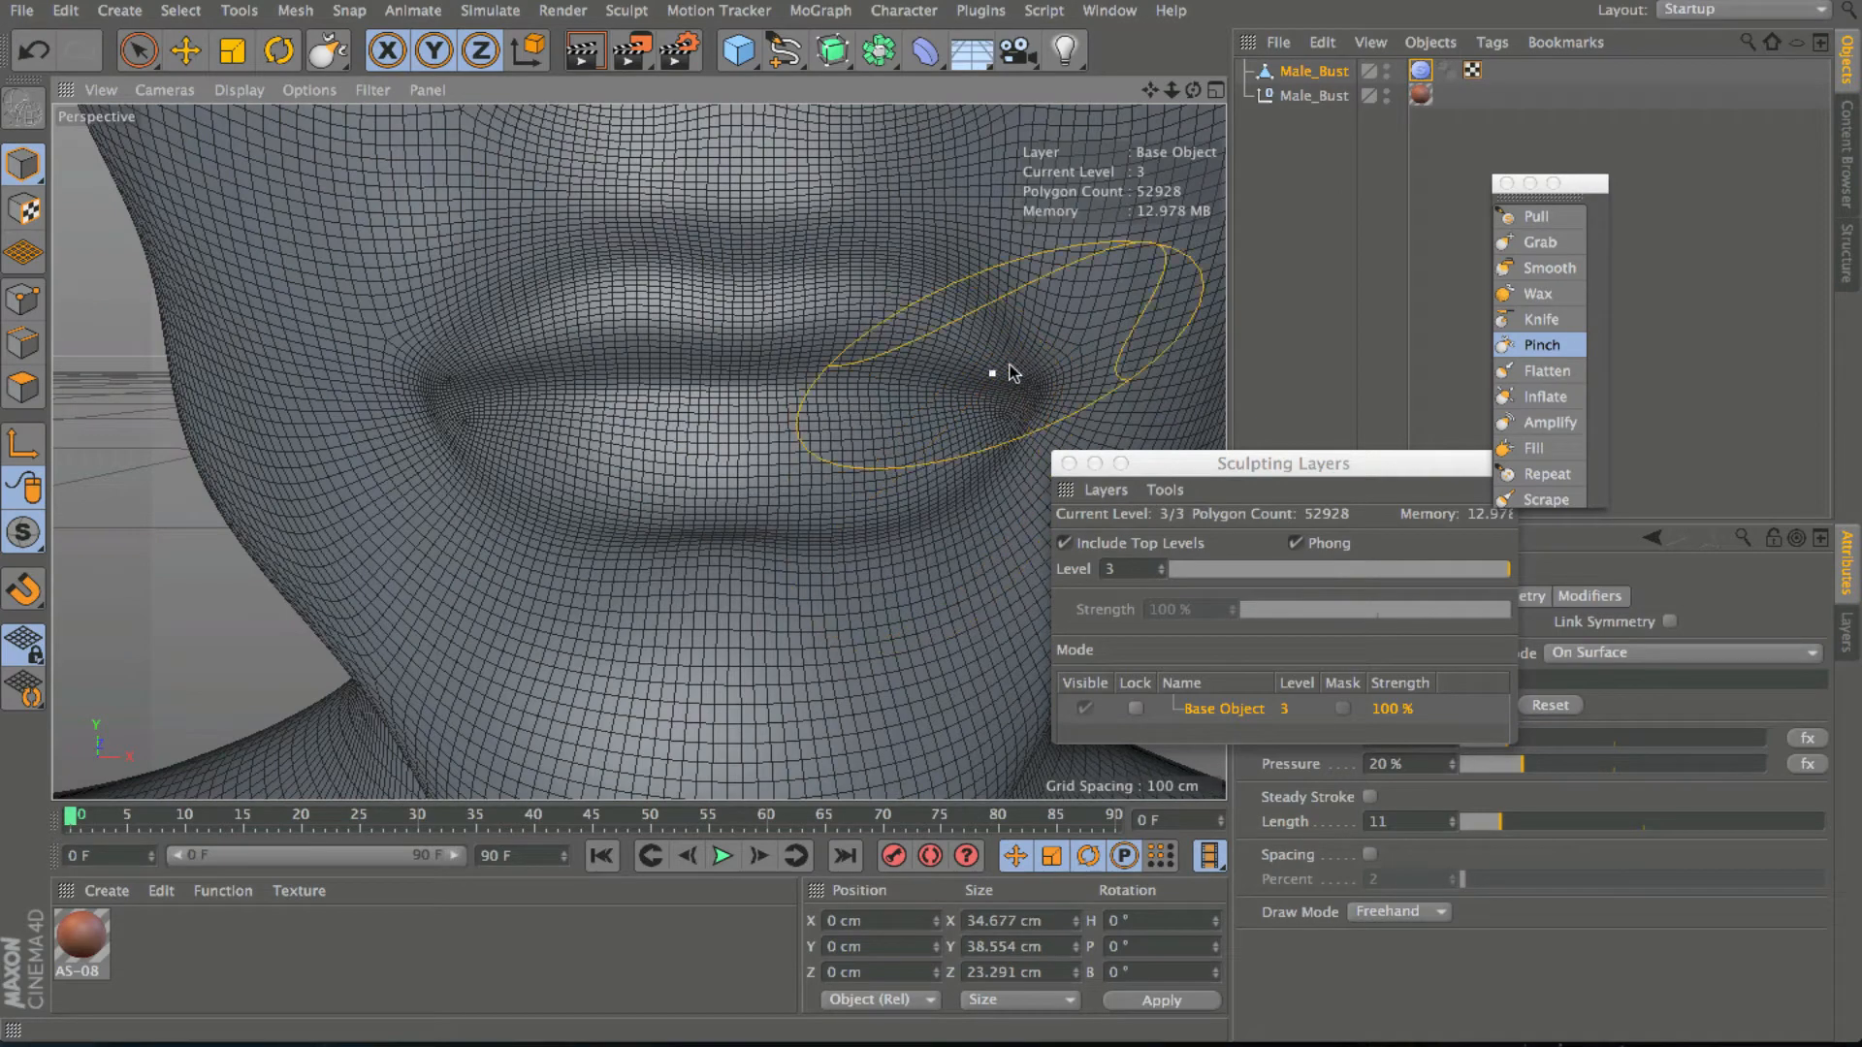
drag(855, 376, 991, 378)
drag(715, 370, 845, 368)
drag(530, 373, 647, 372)
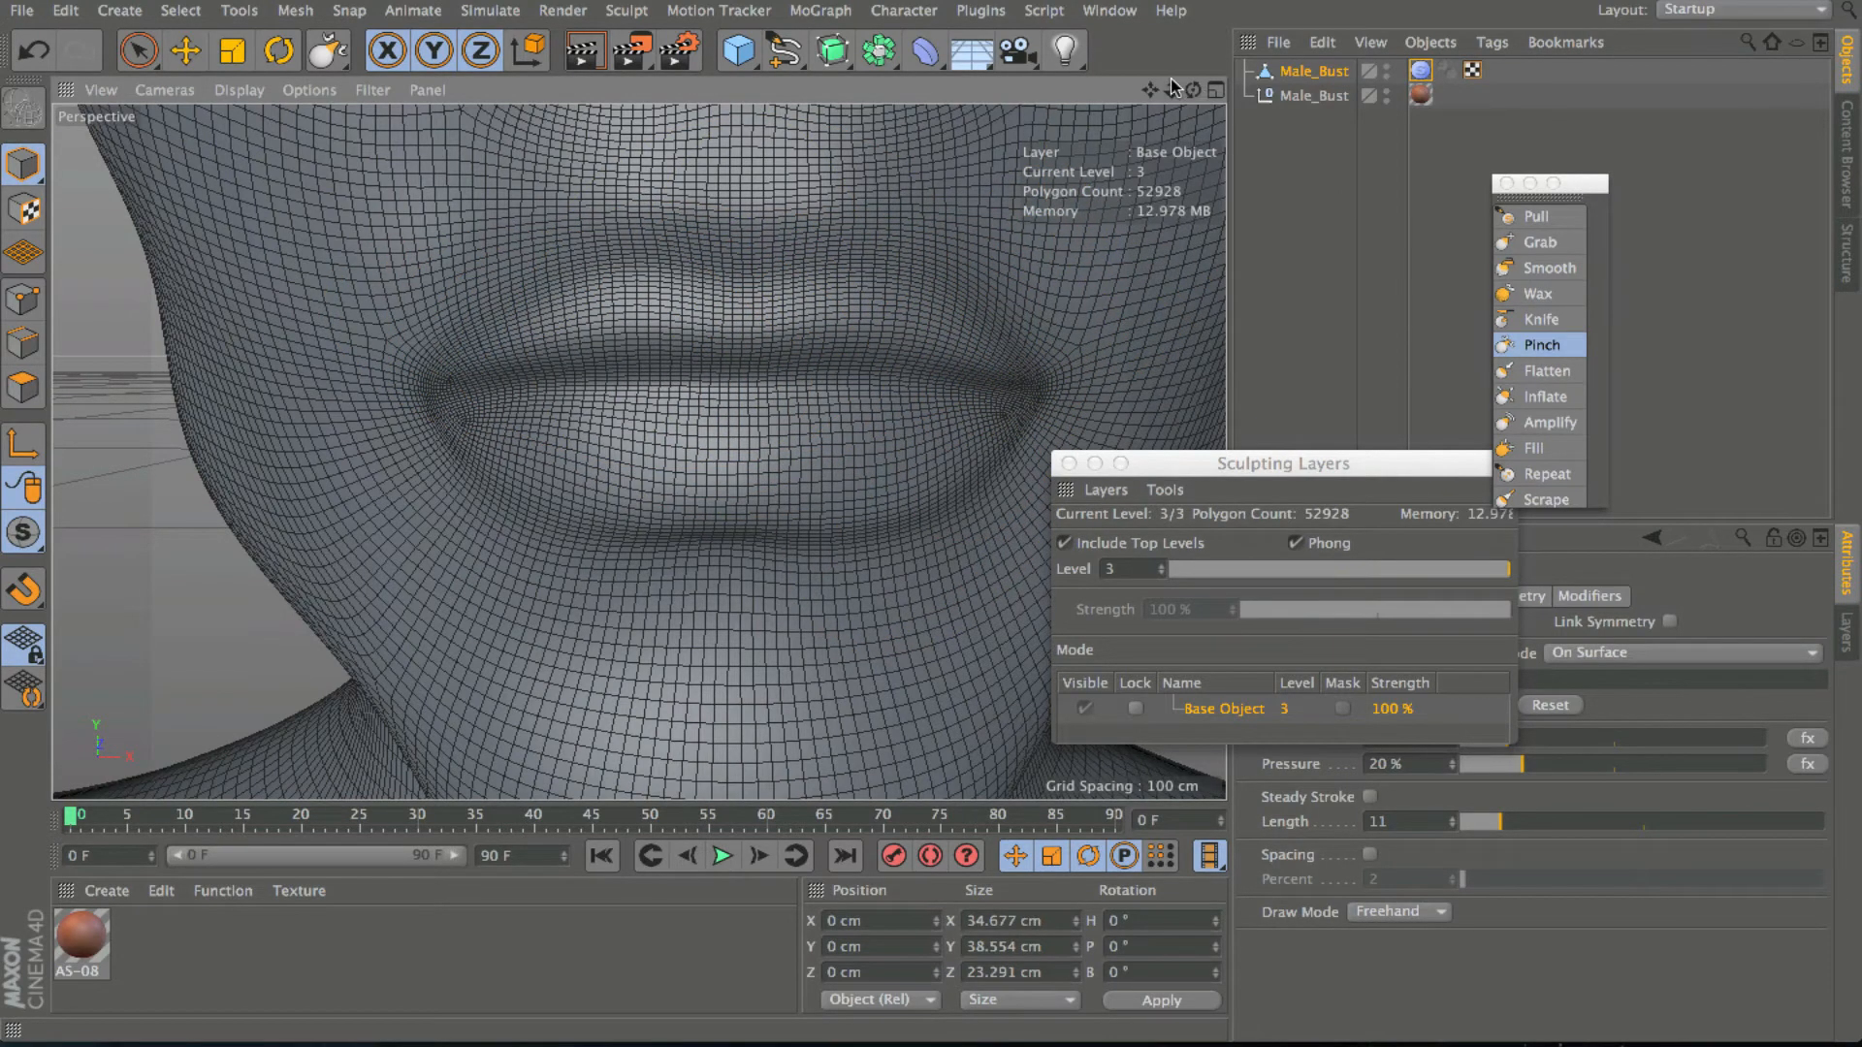
mouse_move(1193, 89)
mouse_down()
mouse_move(1212, 94)
mouse_move(1149, 93)
mouse_up()
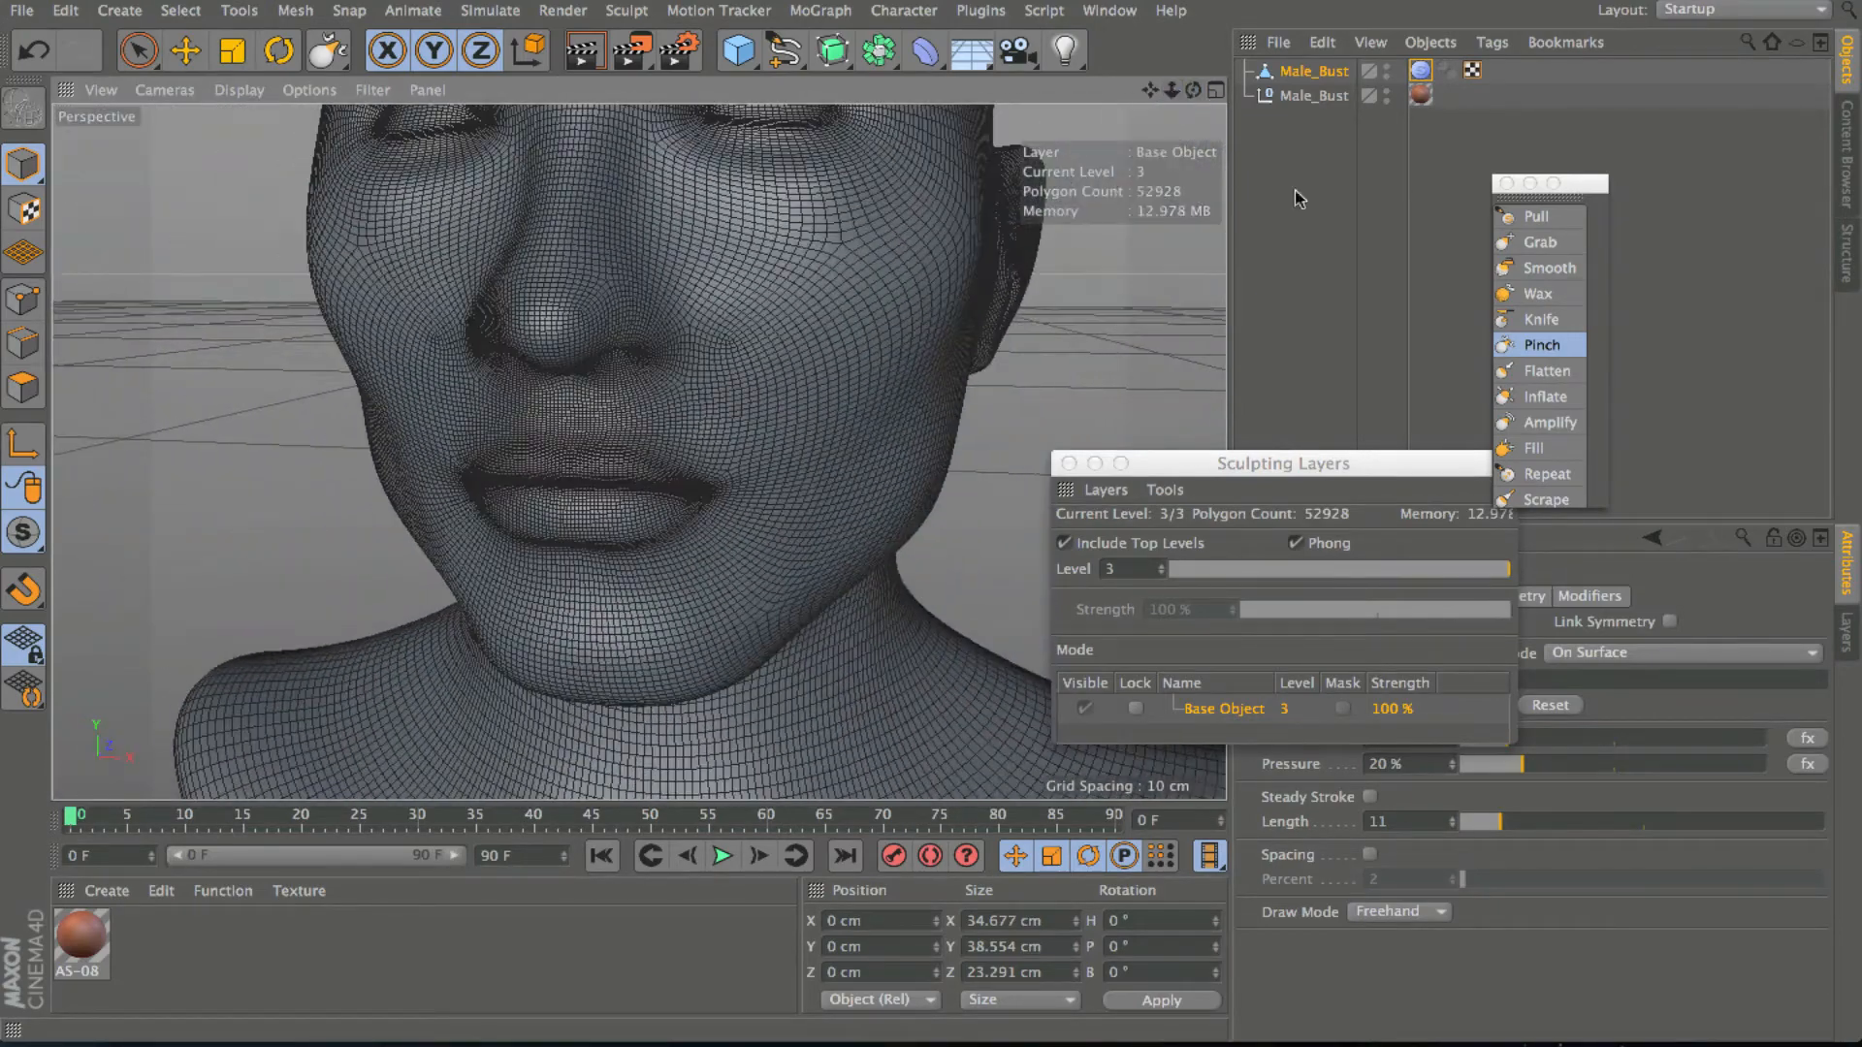
Try the Amplify brush at 50% pressure in several strokes along one cheekbone, and undo them.
click(1544, 423)
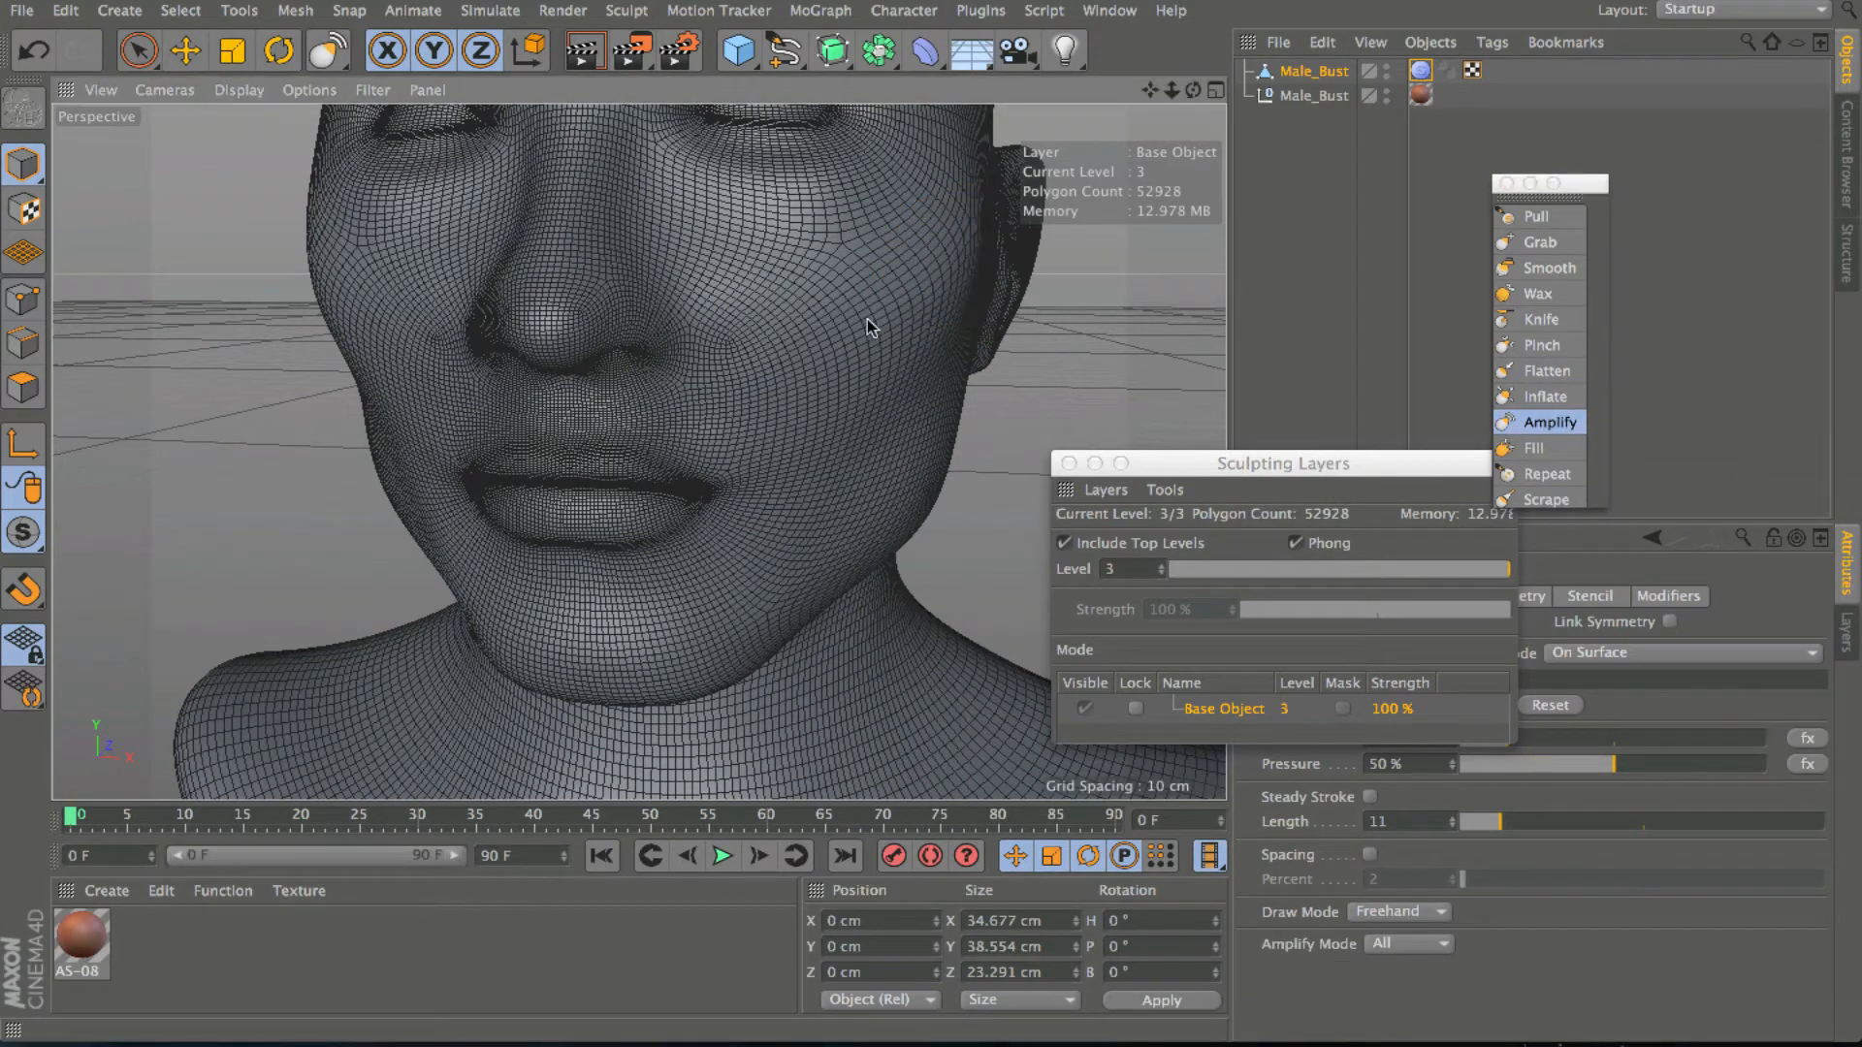
drag(867, 318, 887, 346)
drag(946, 221, 902, 277)
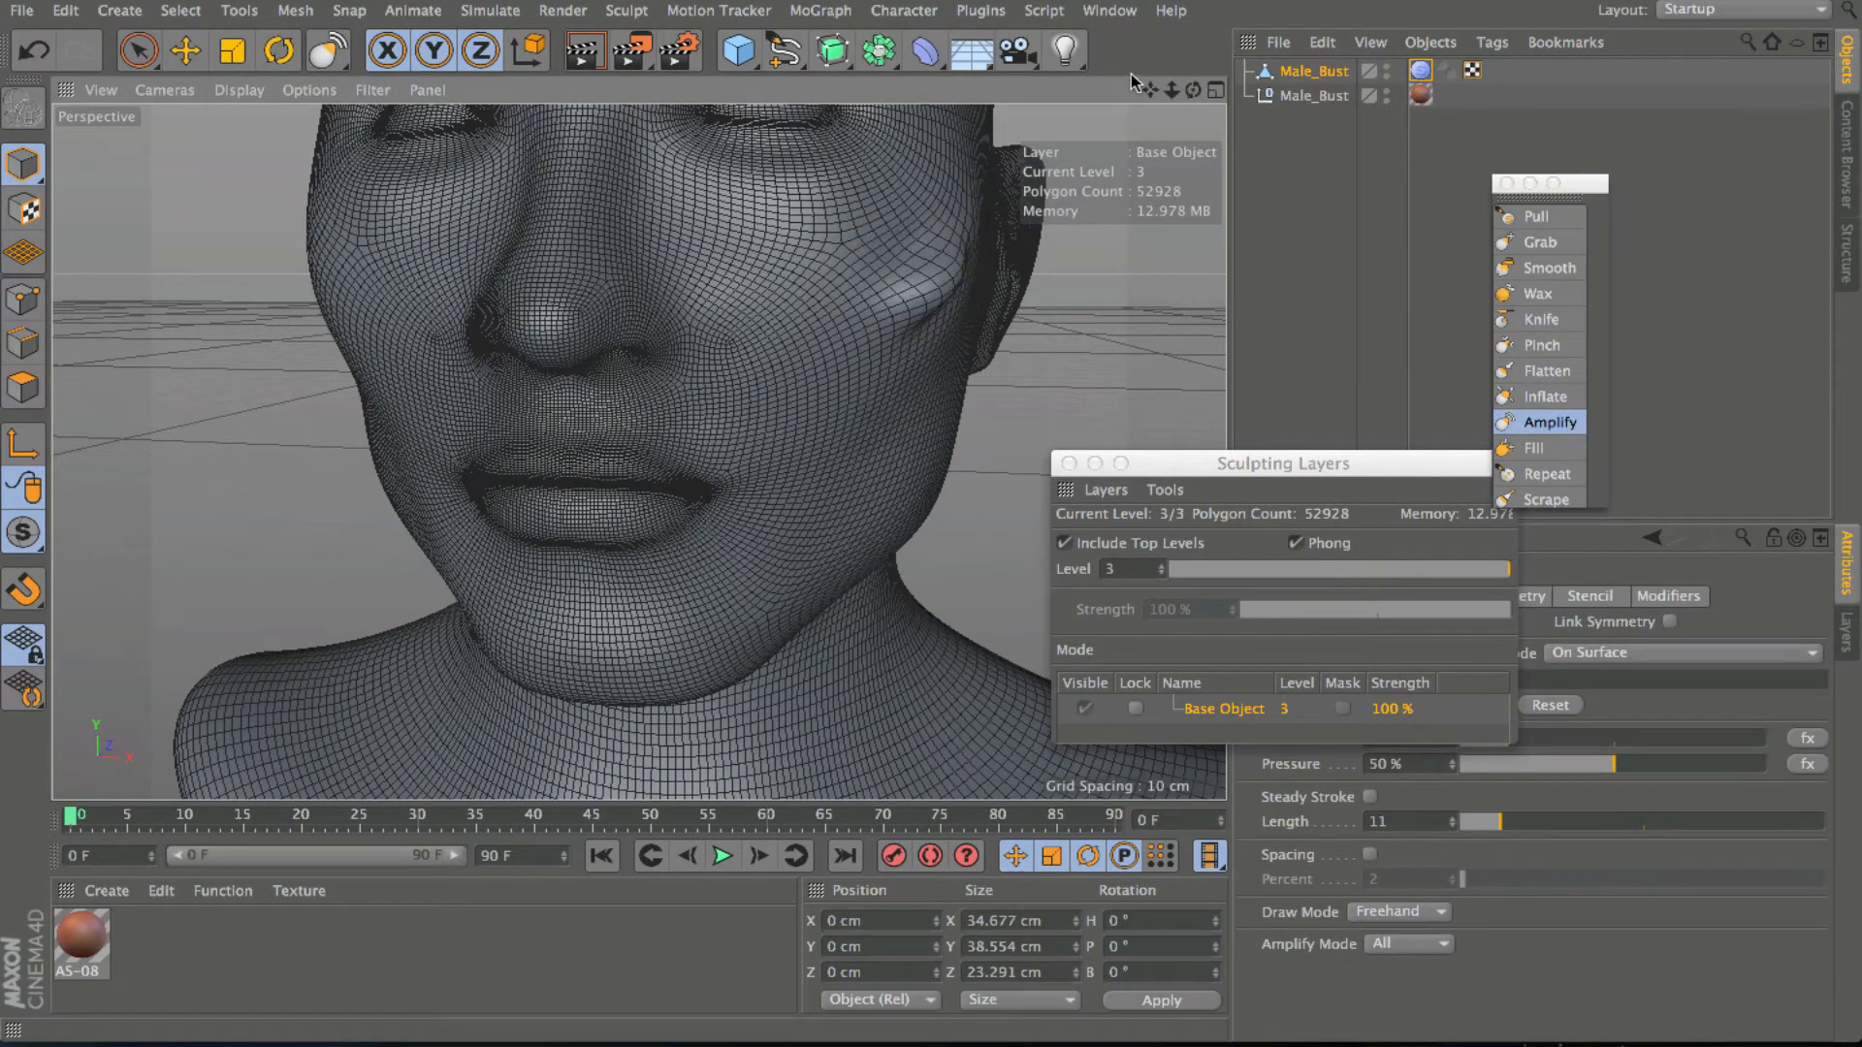
mouse_move(1193, 90)
mouse_down()
mouse_move(1125, 93)
mouse_move(1193, 97)
mouse_up()
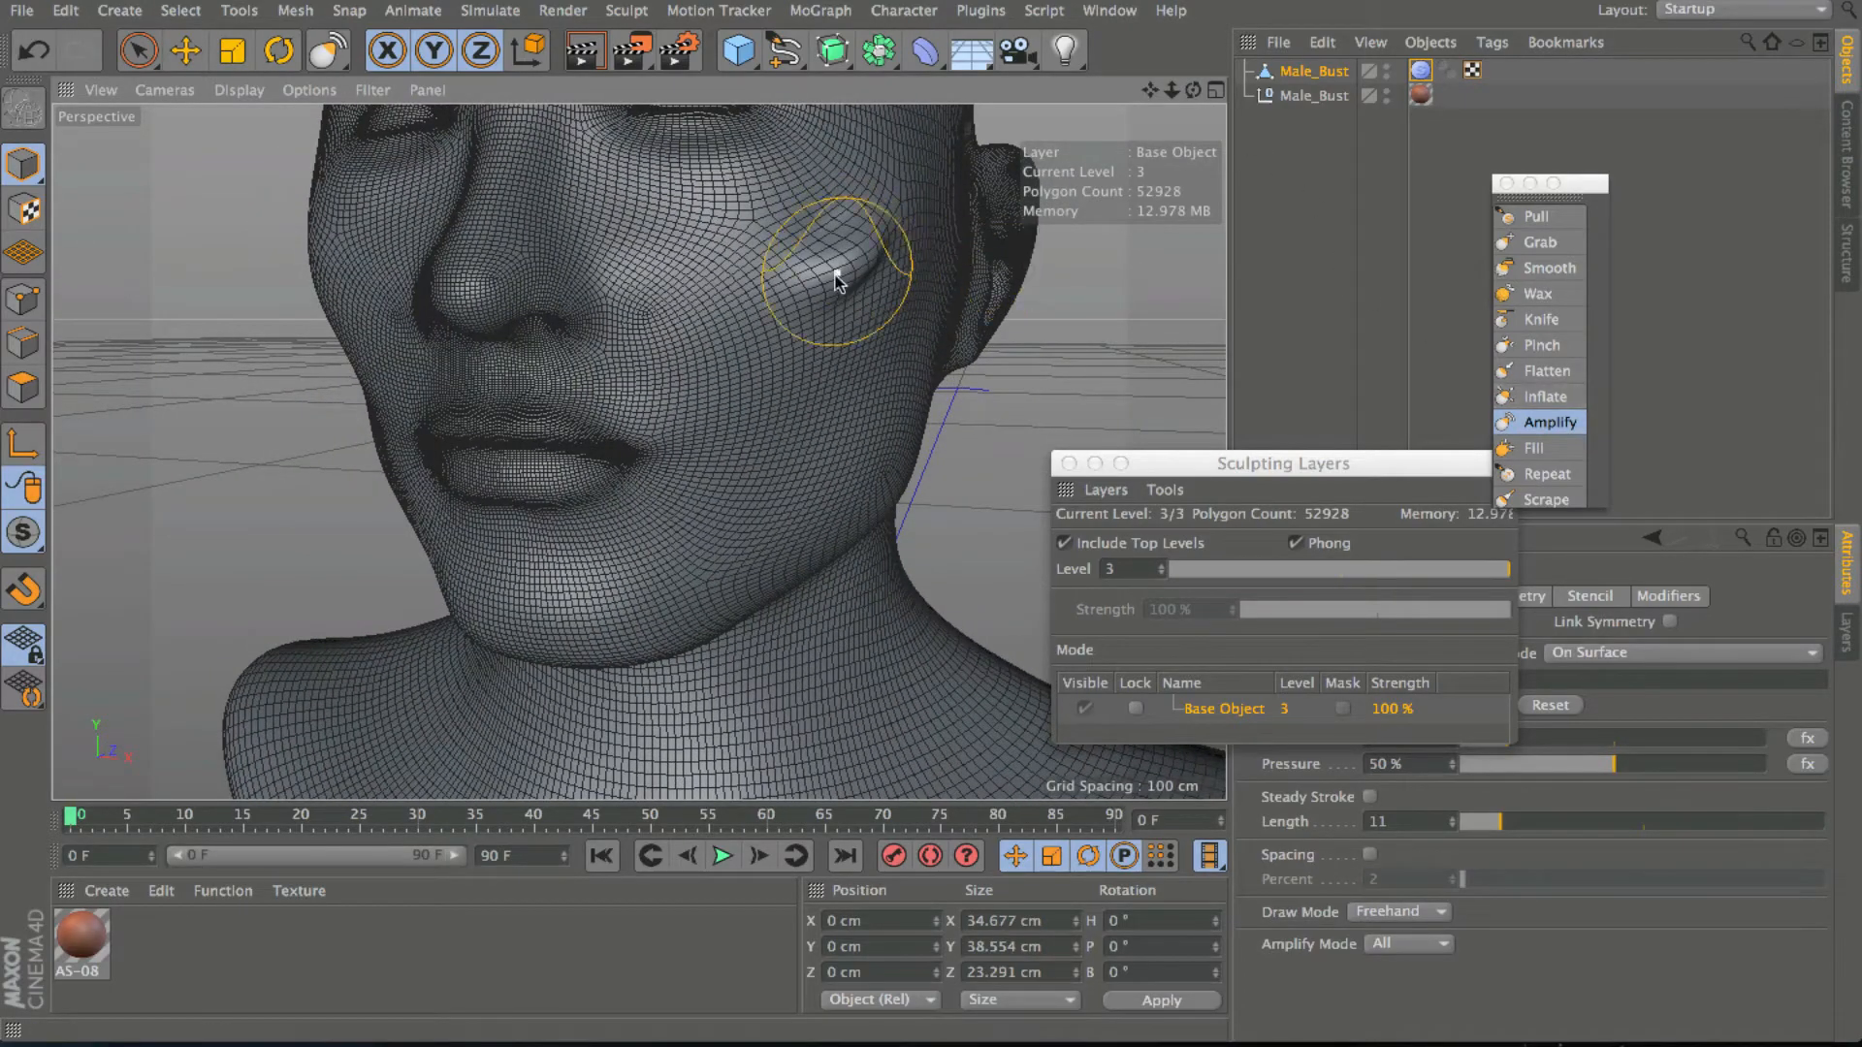
drag(776, 301, 877, 268)
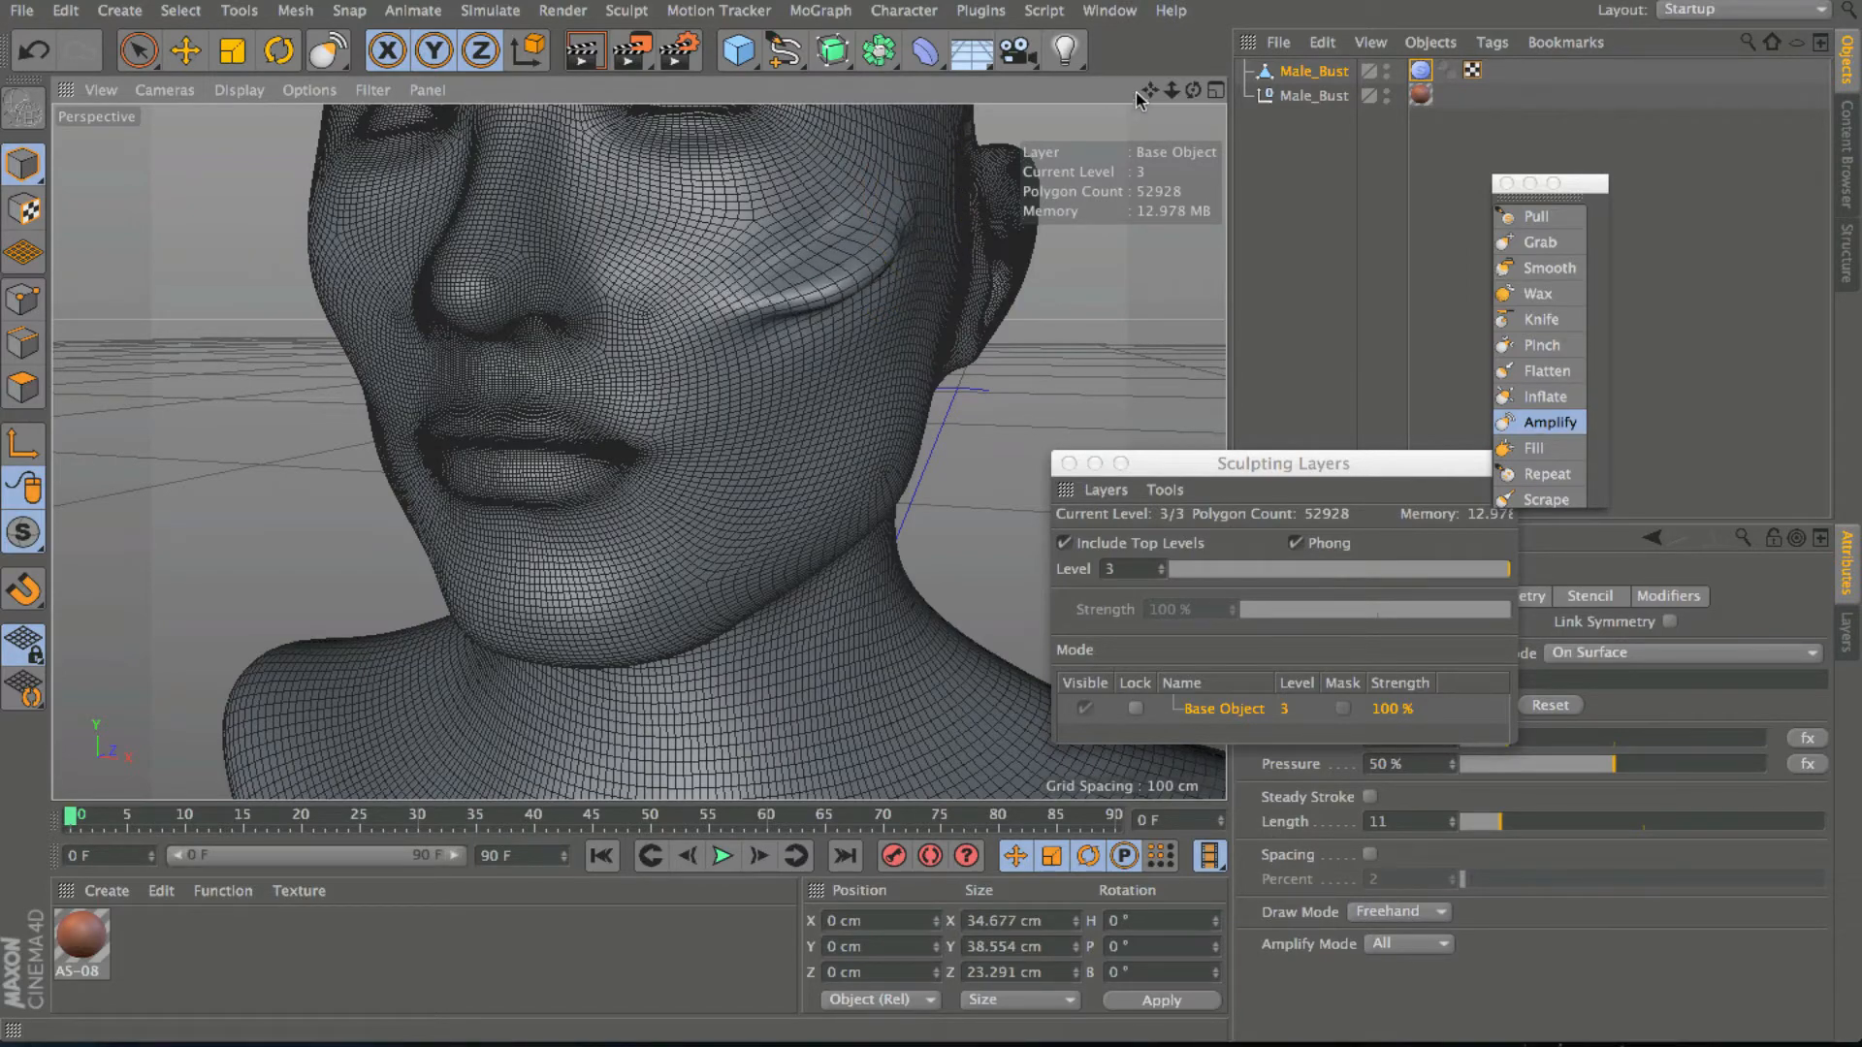
mouse_move(1188, 89)
mouse_down()
mouse_move(1115, 97)
mouse_move(1193, 107)
mouse_move(1187, 91)
mouse_up()
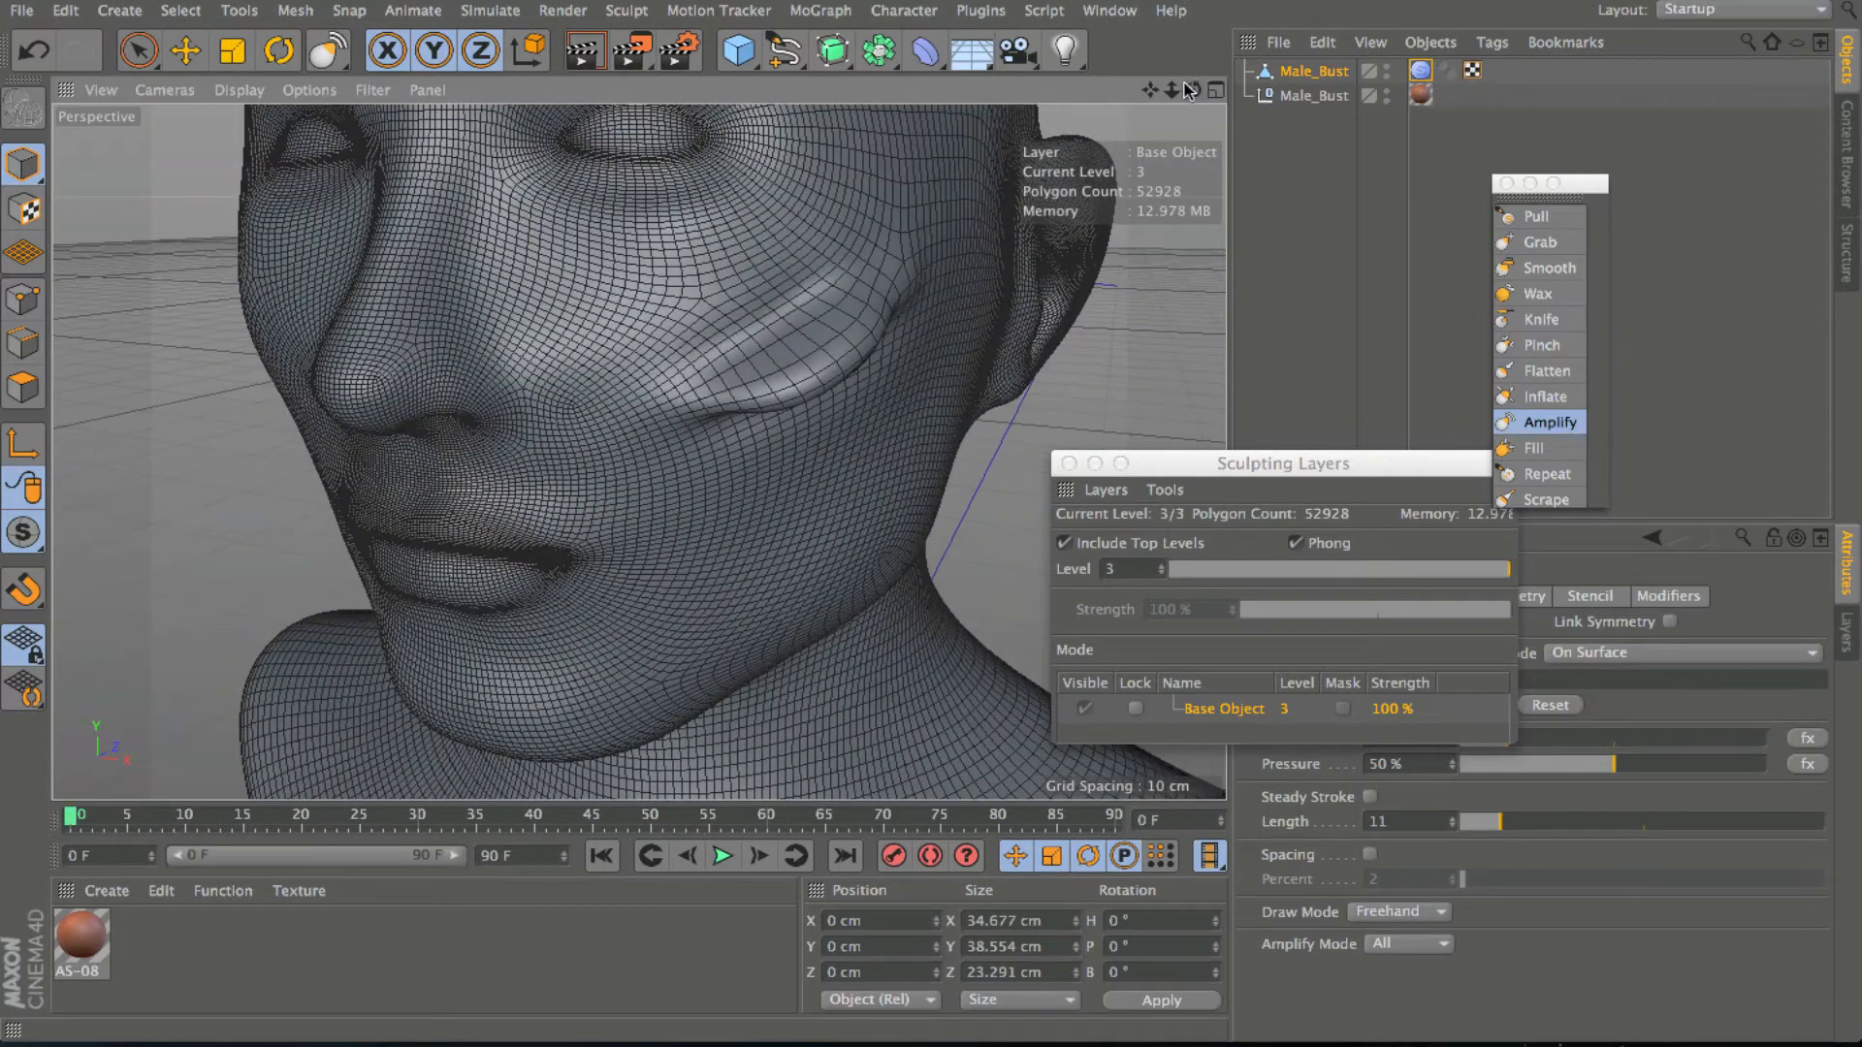
key(ctrl+z)
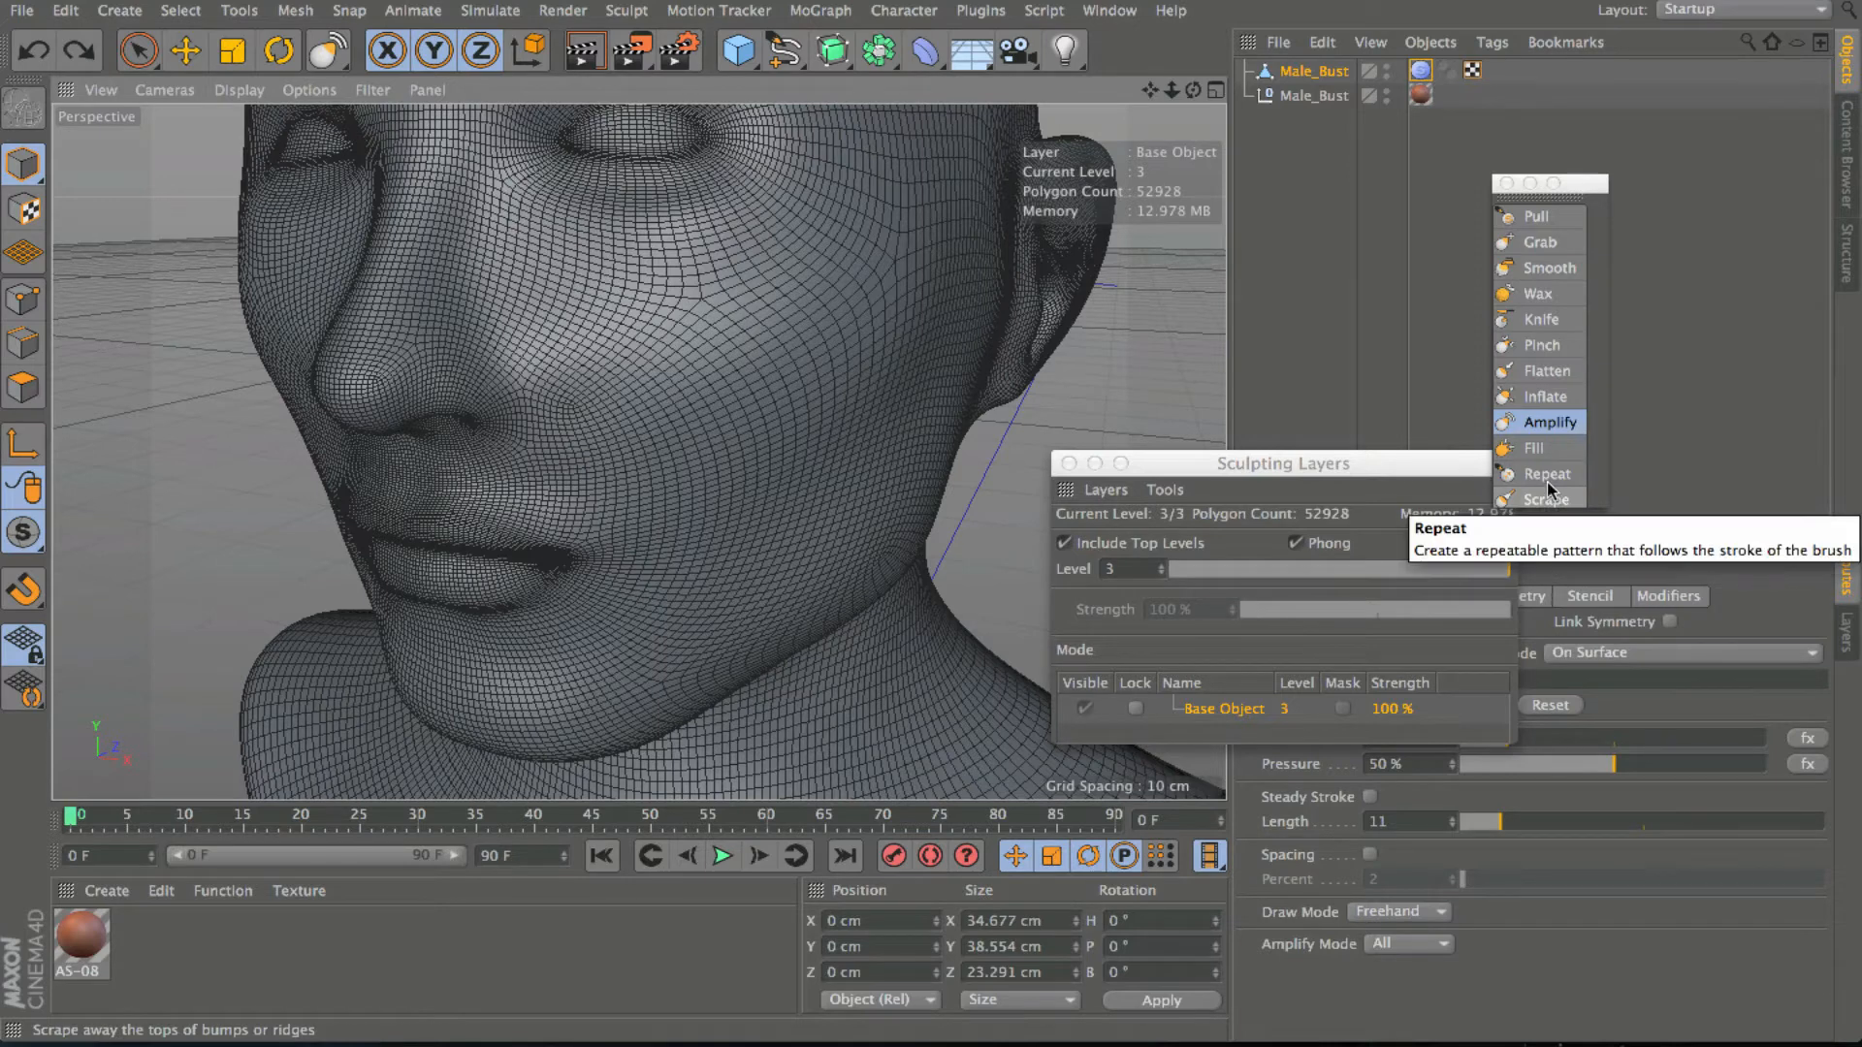
Choose the Repeat brush and open the Stitches & Seams folder of the Sculpt Brush Presets in the Content Browser.
click(1546, 475)
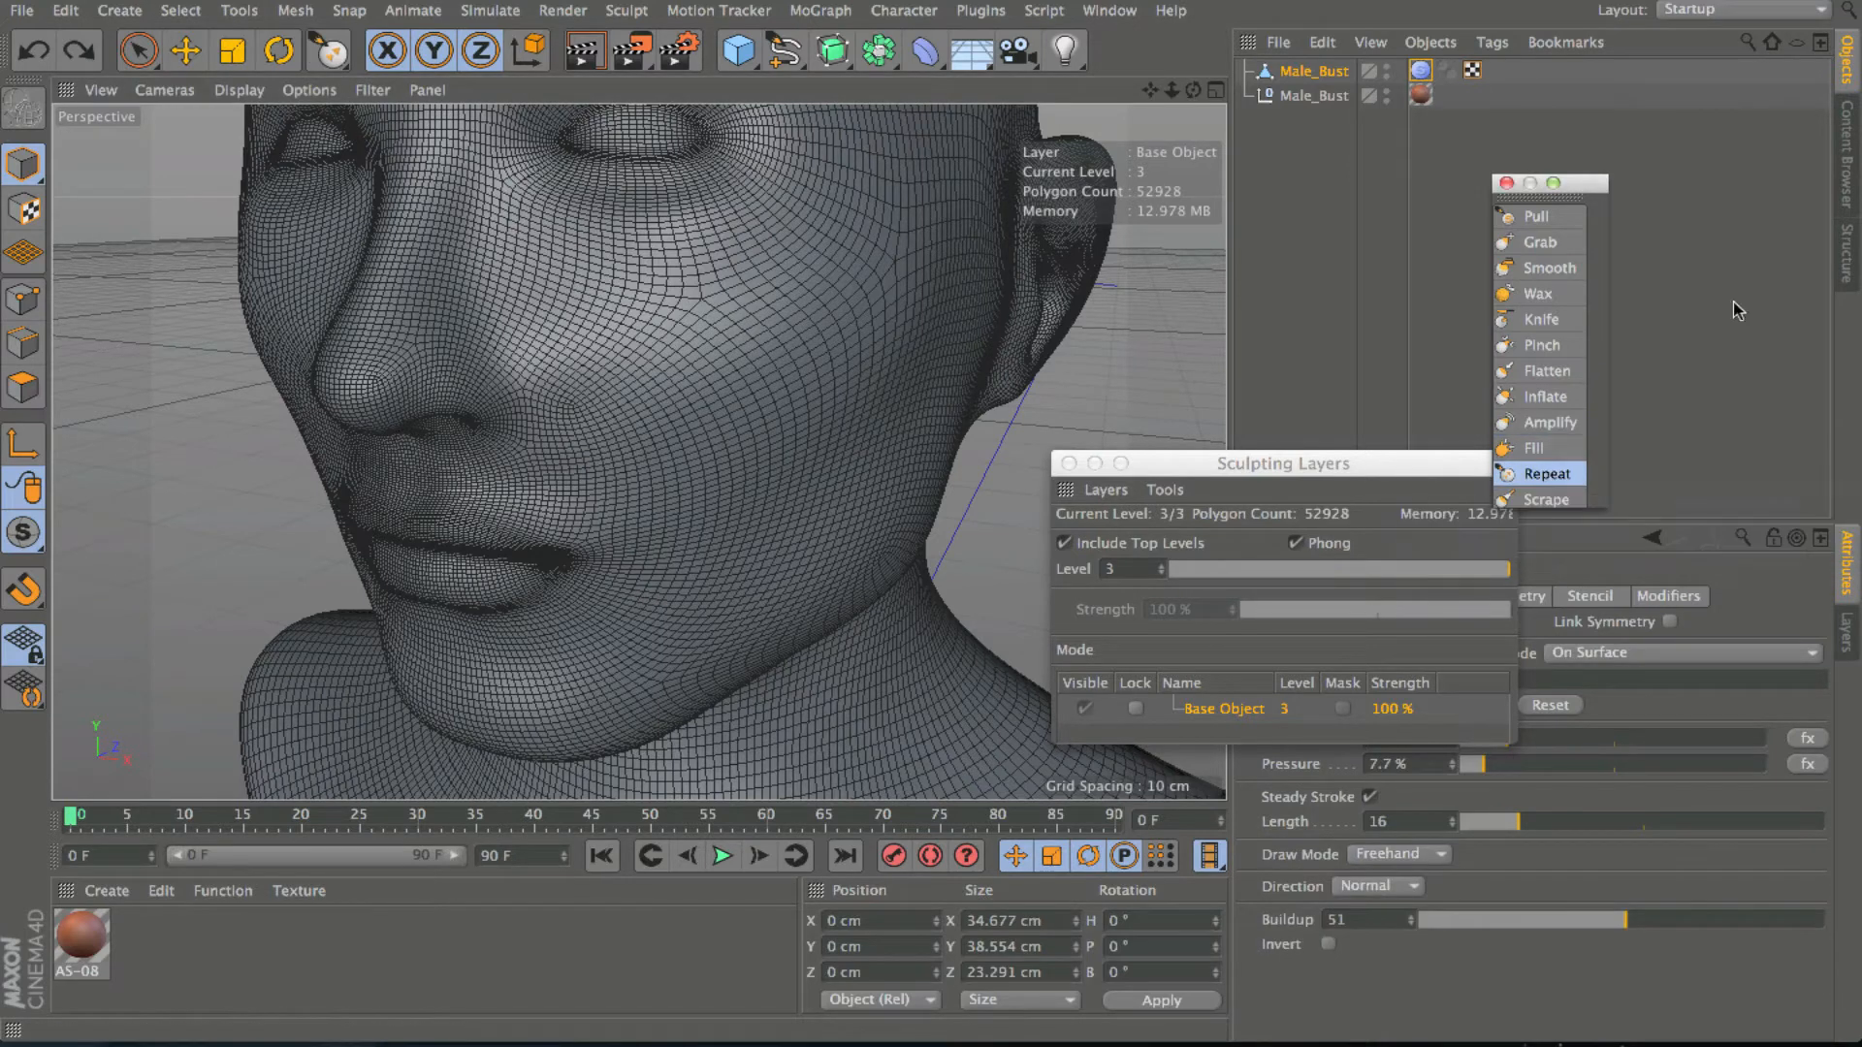
click(1850, 182)
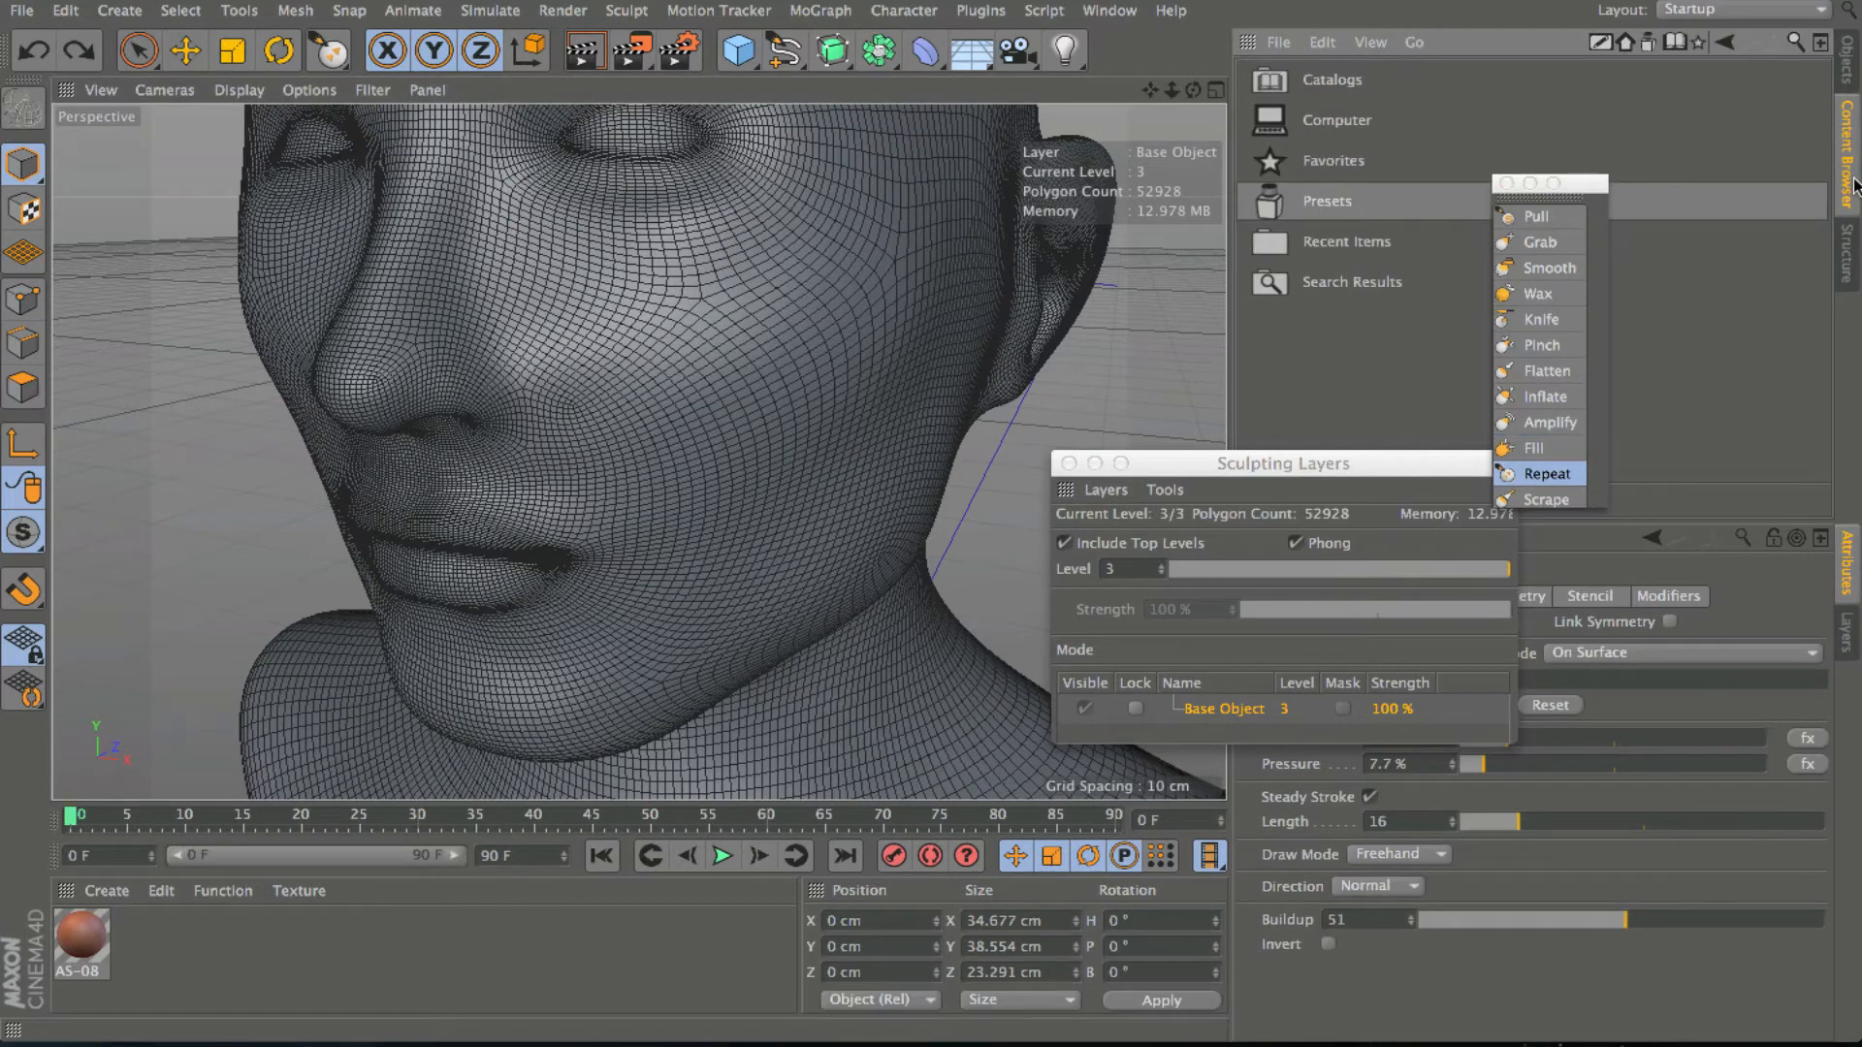
double_click(1316, 205)
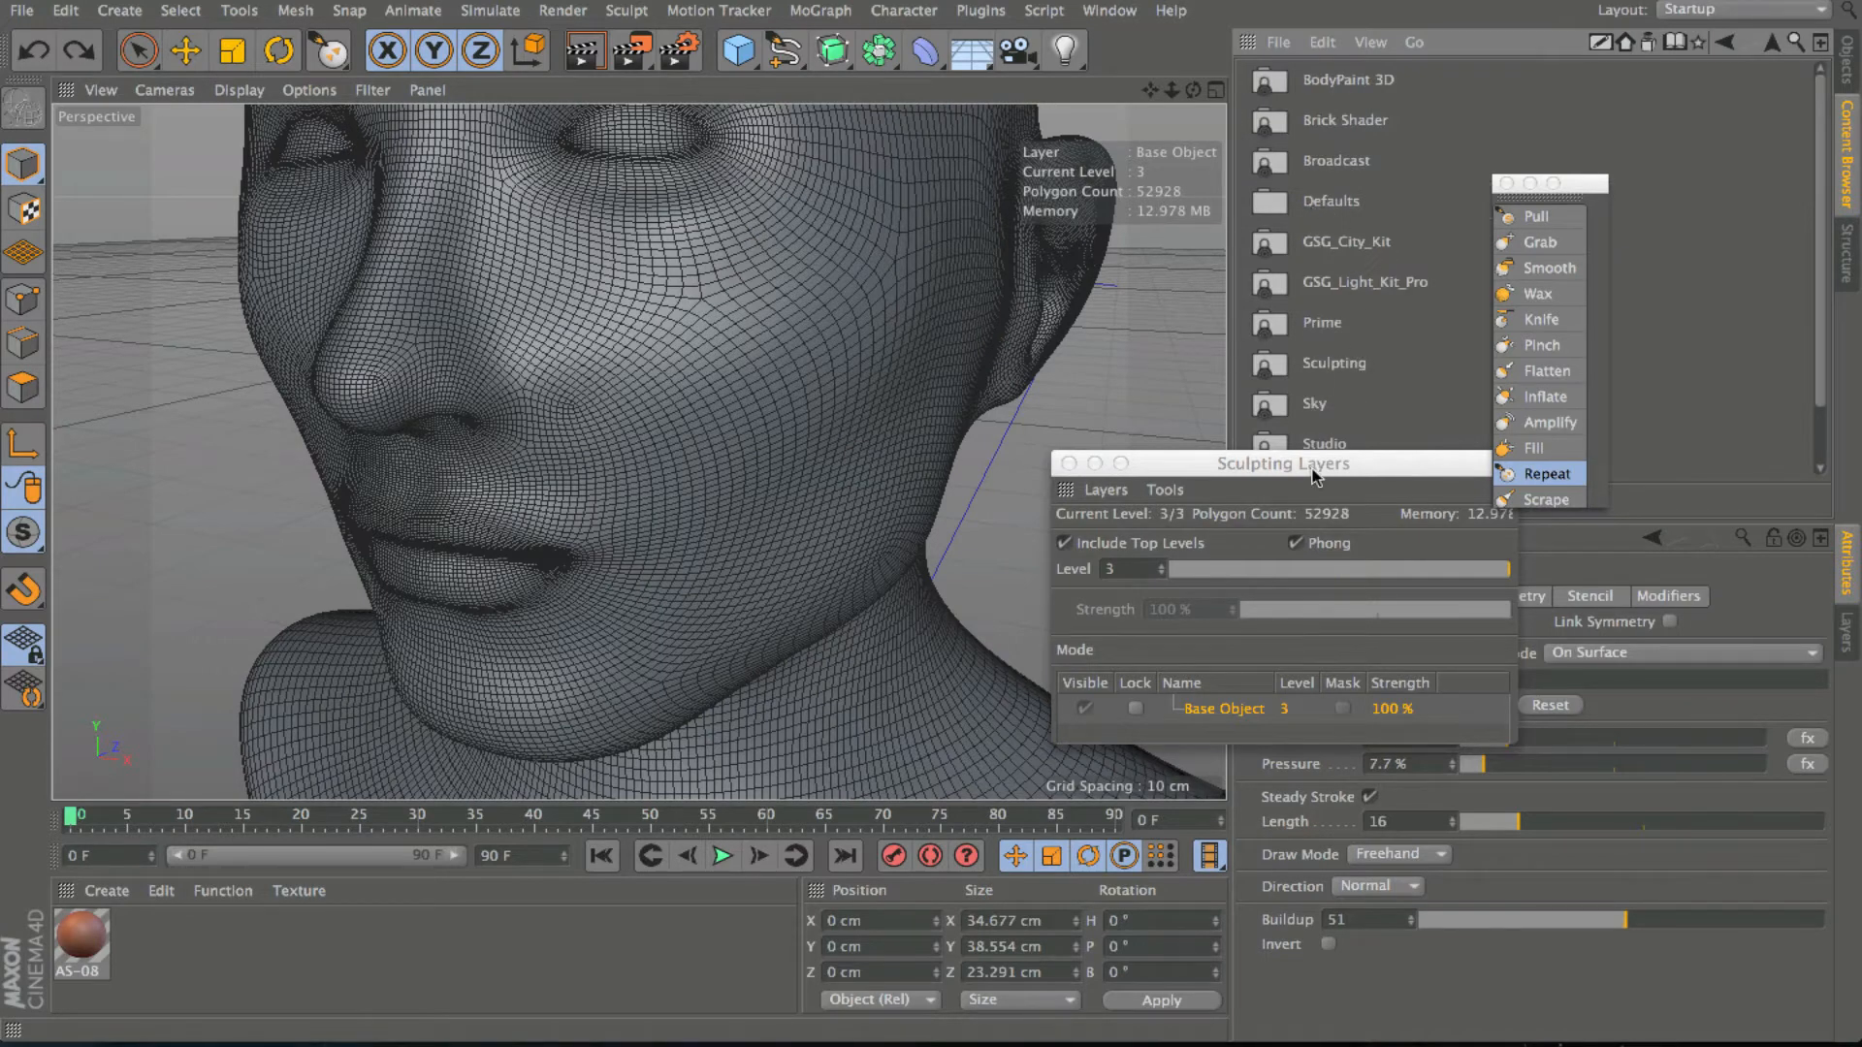
mouse_move(1315, 474)
mouse_down()
mouse_move(1185, 537)
mouse_move(1209, 663)
mouse_up()
double_click(1317, 370)
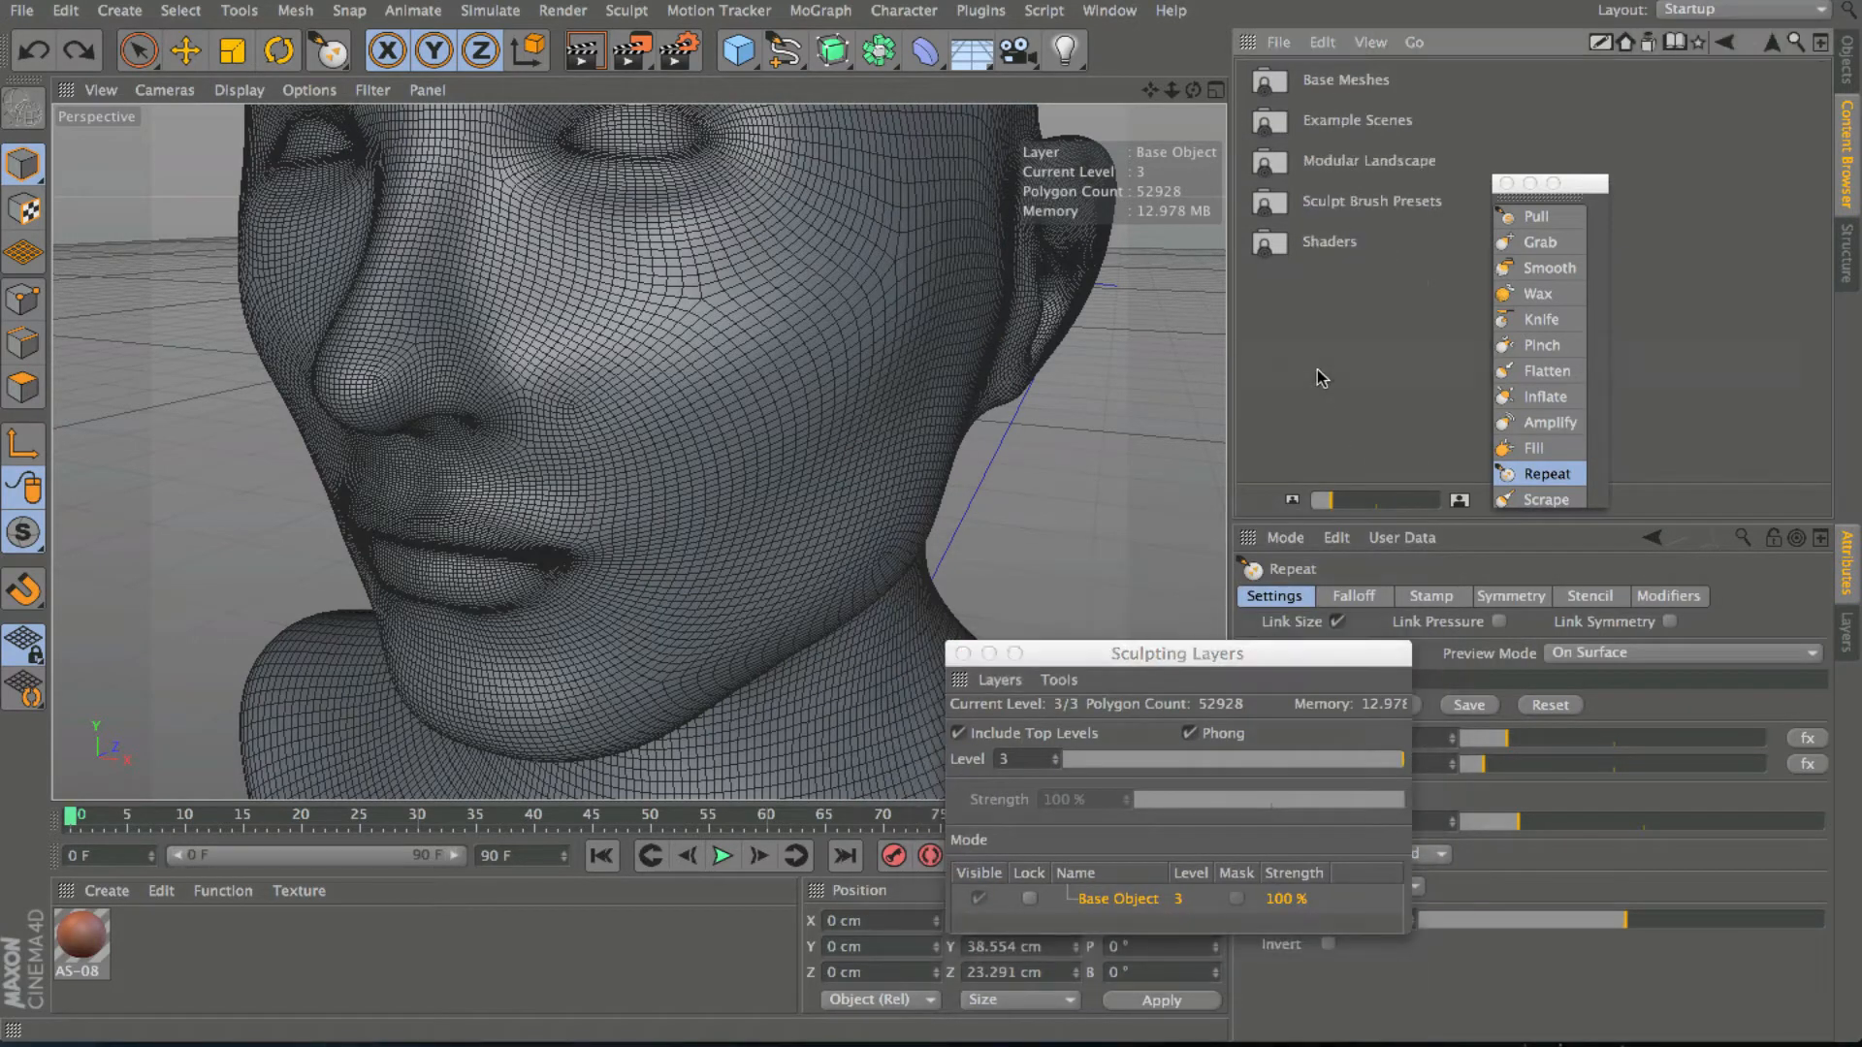
double_click(1340, 201)
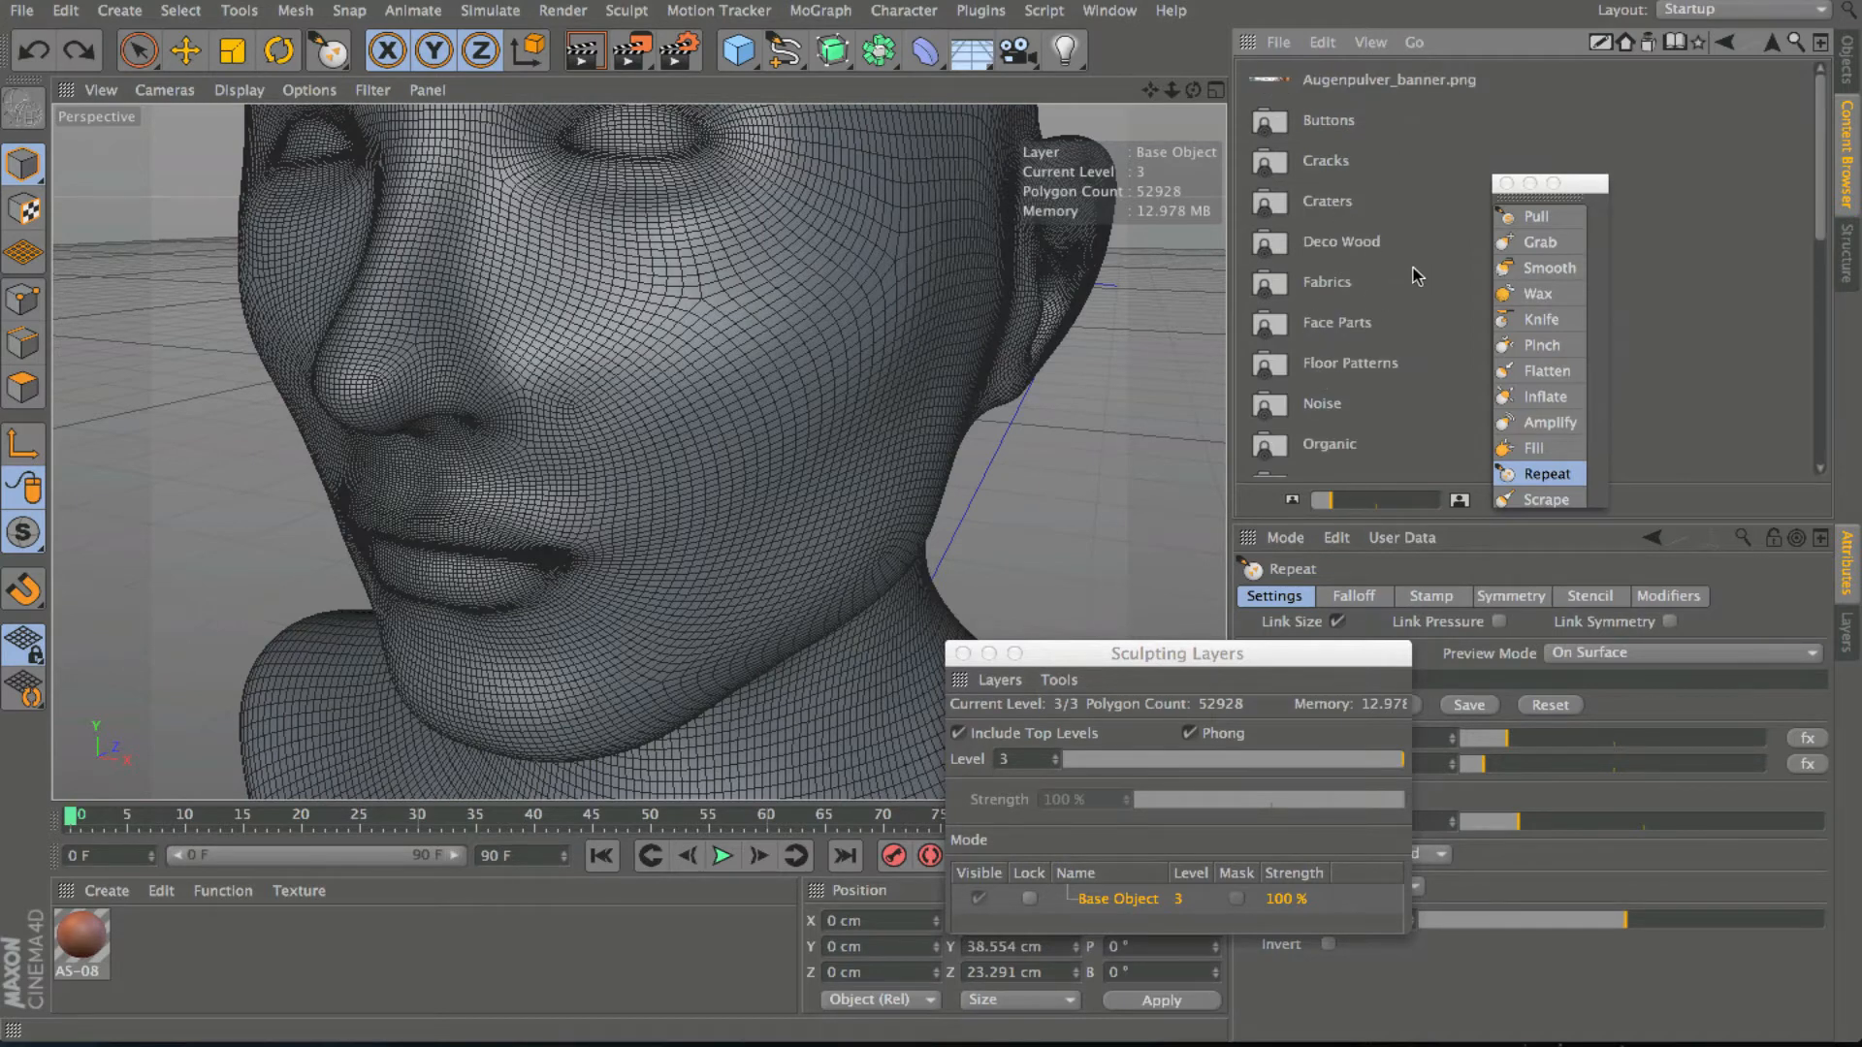
drag(1827, 227, 1826, 385)
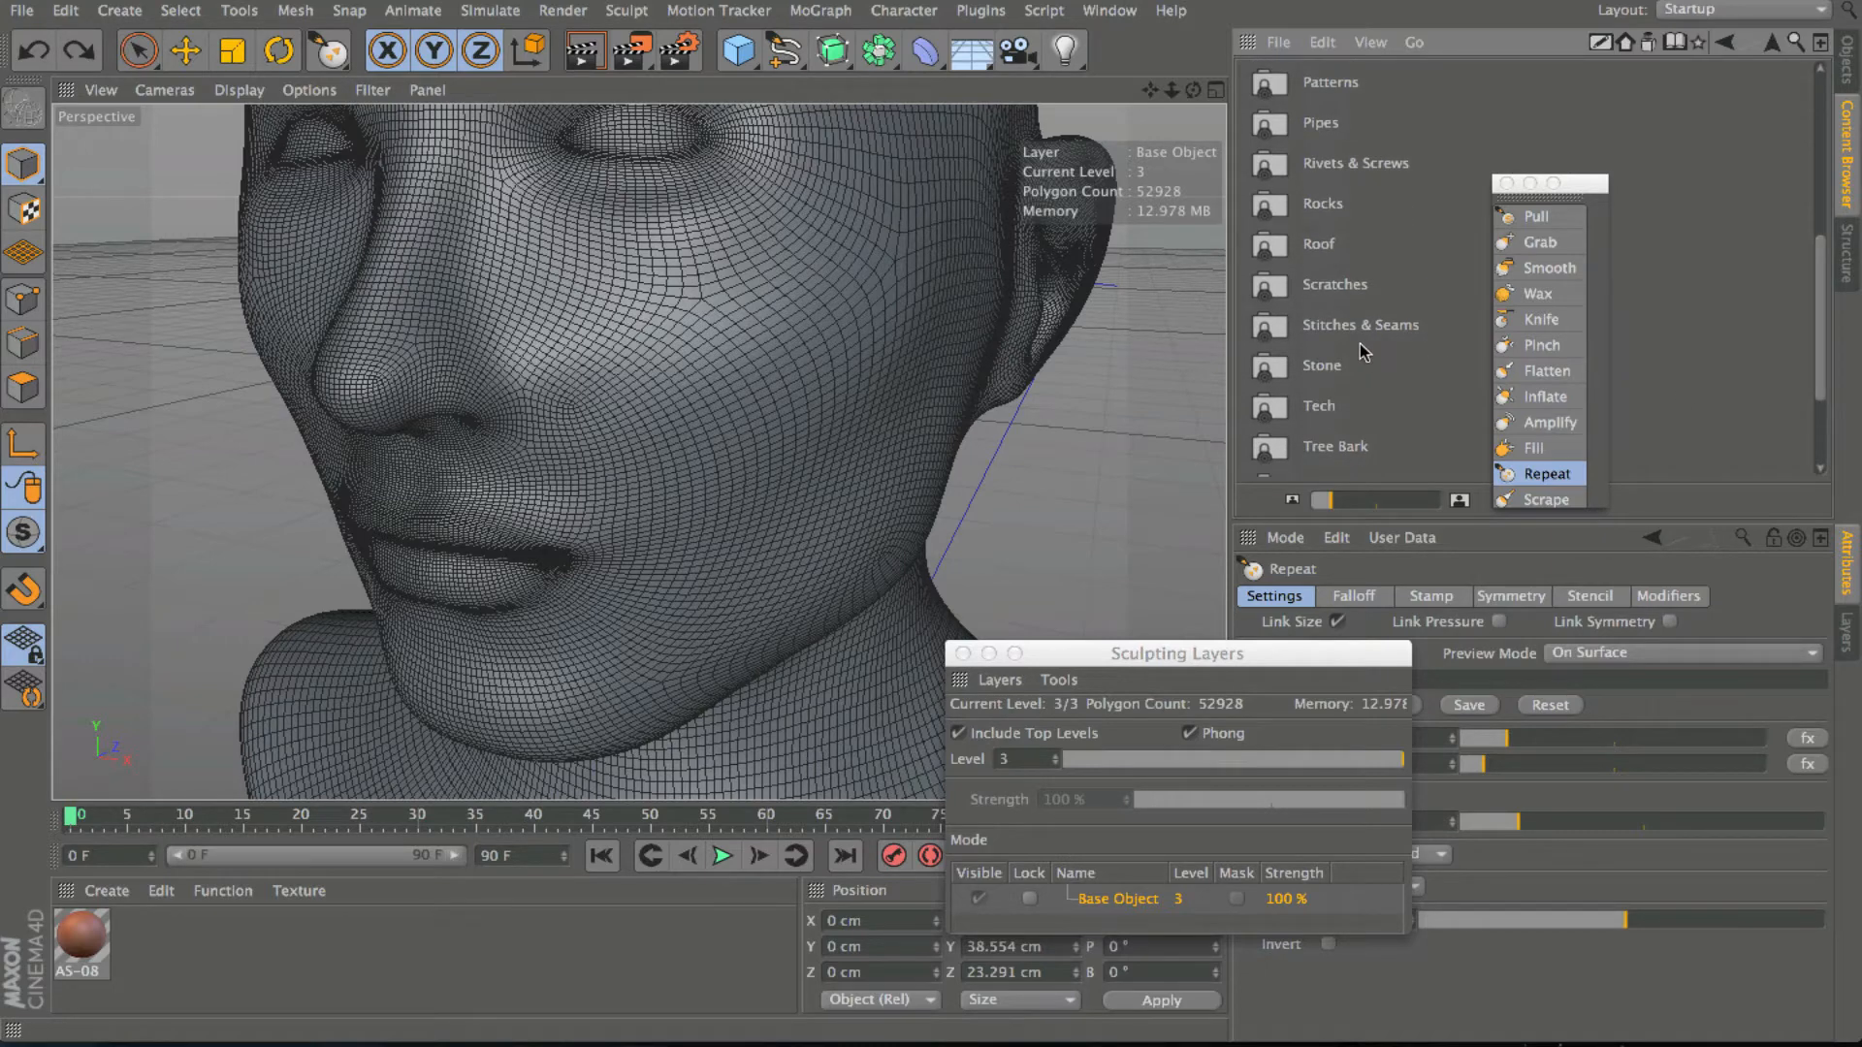
double_click(1330, 328)
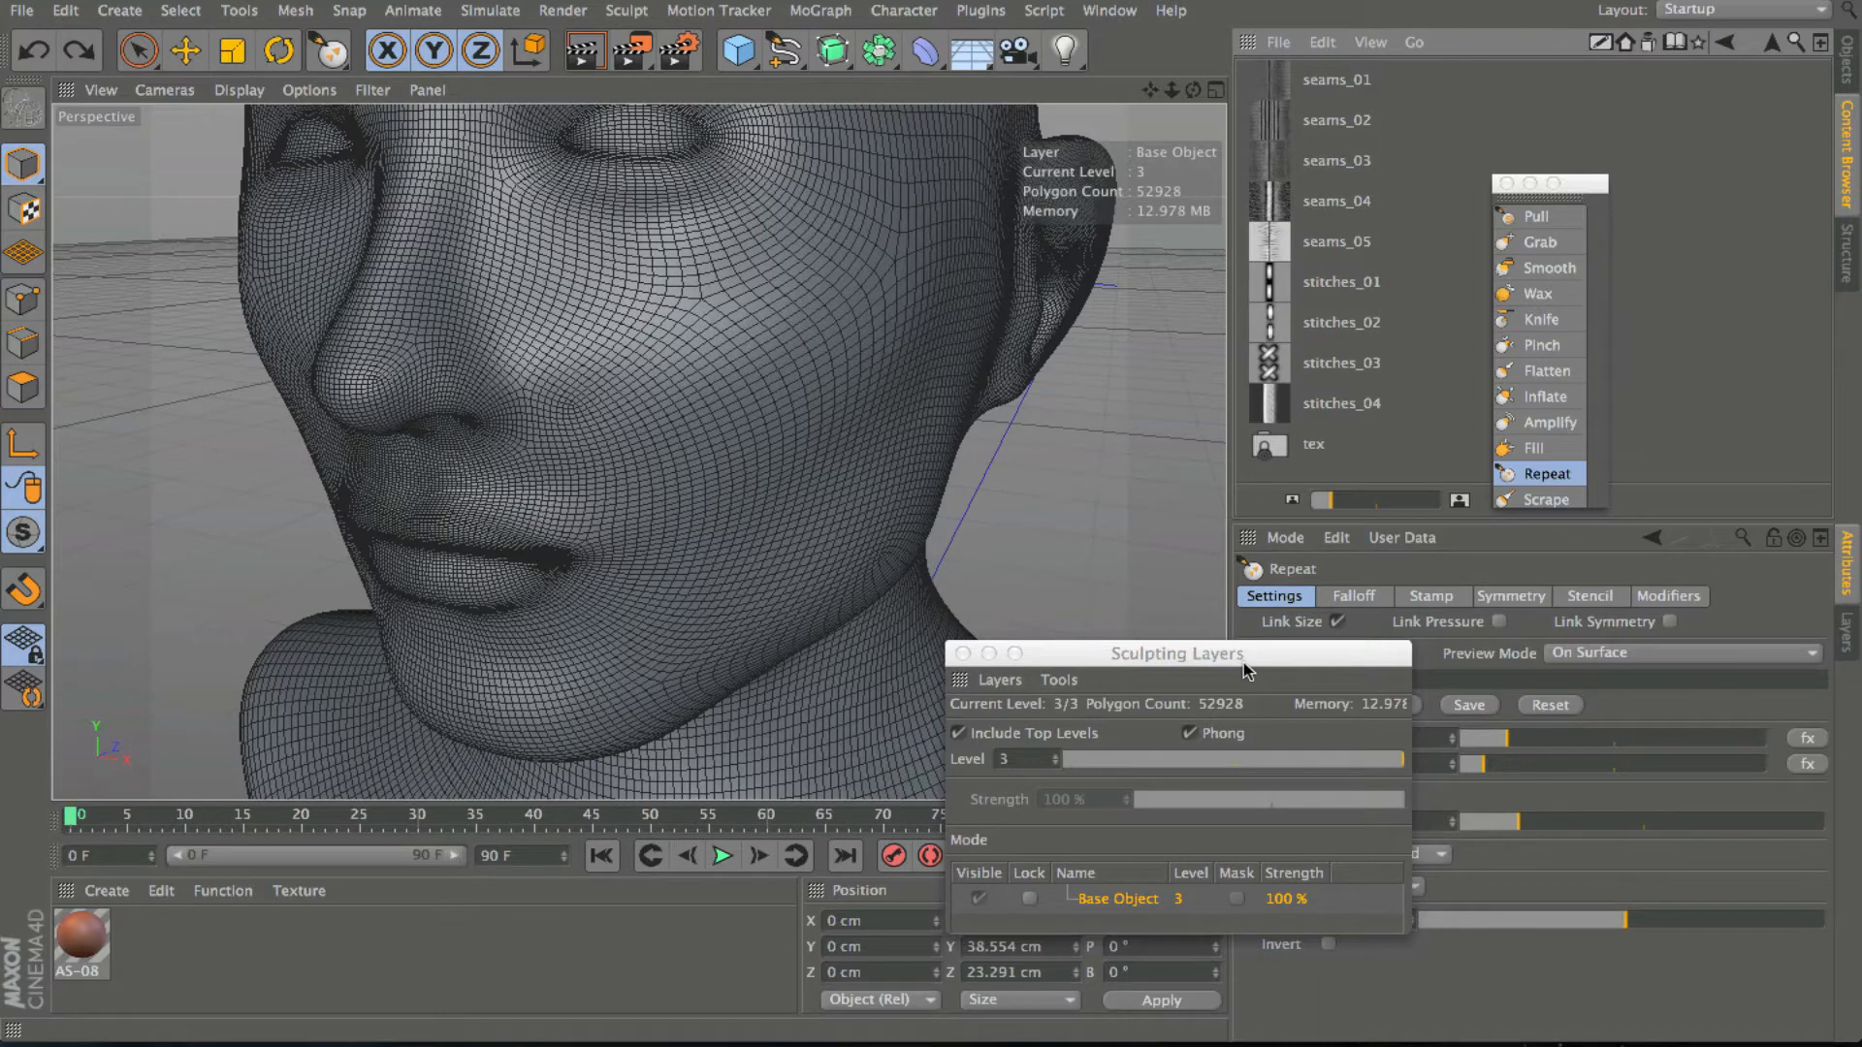
Move the Sculpting Layers window off the brush settings and subdivide the bust to sculpting level 4.
mouse_move(1243, 661)
mouse_down()
mouse_move(1084, 893)
mouse_move(1223, 528)
mouse_up()
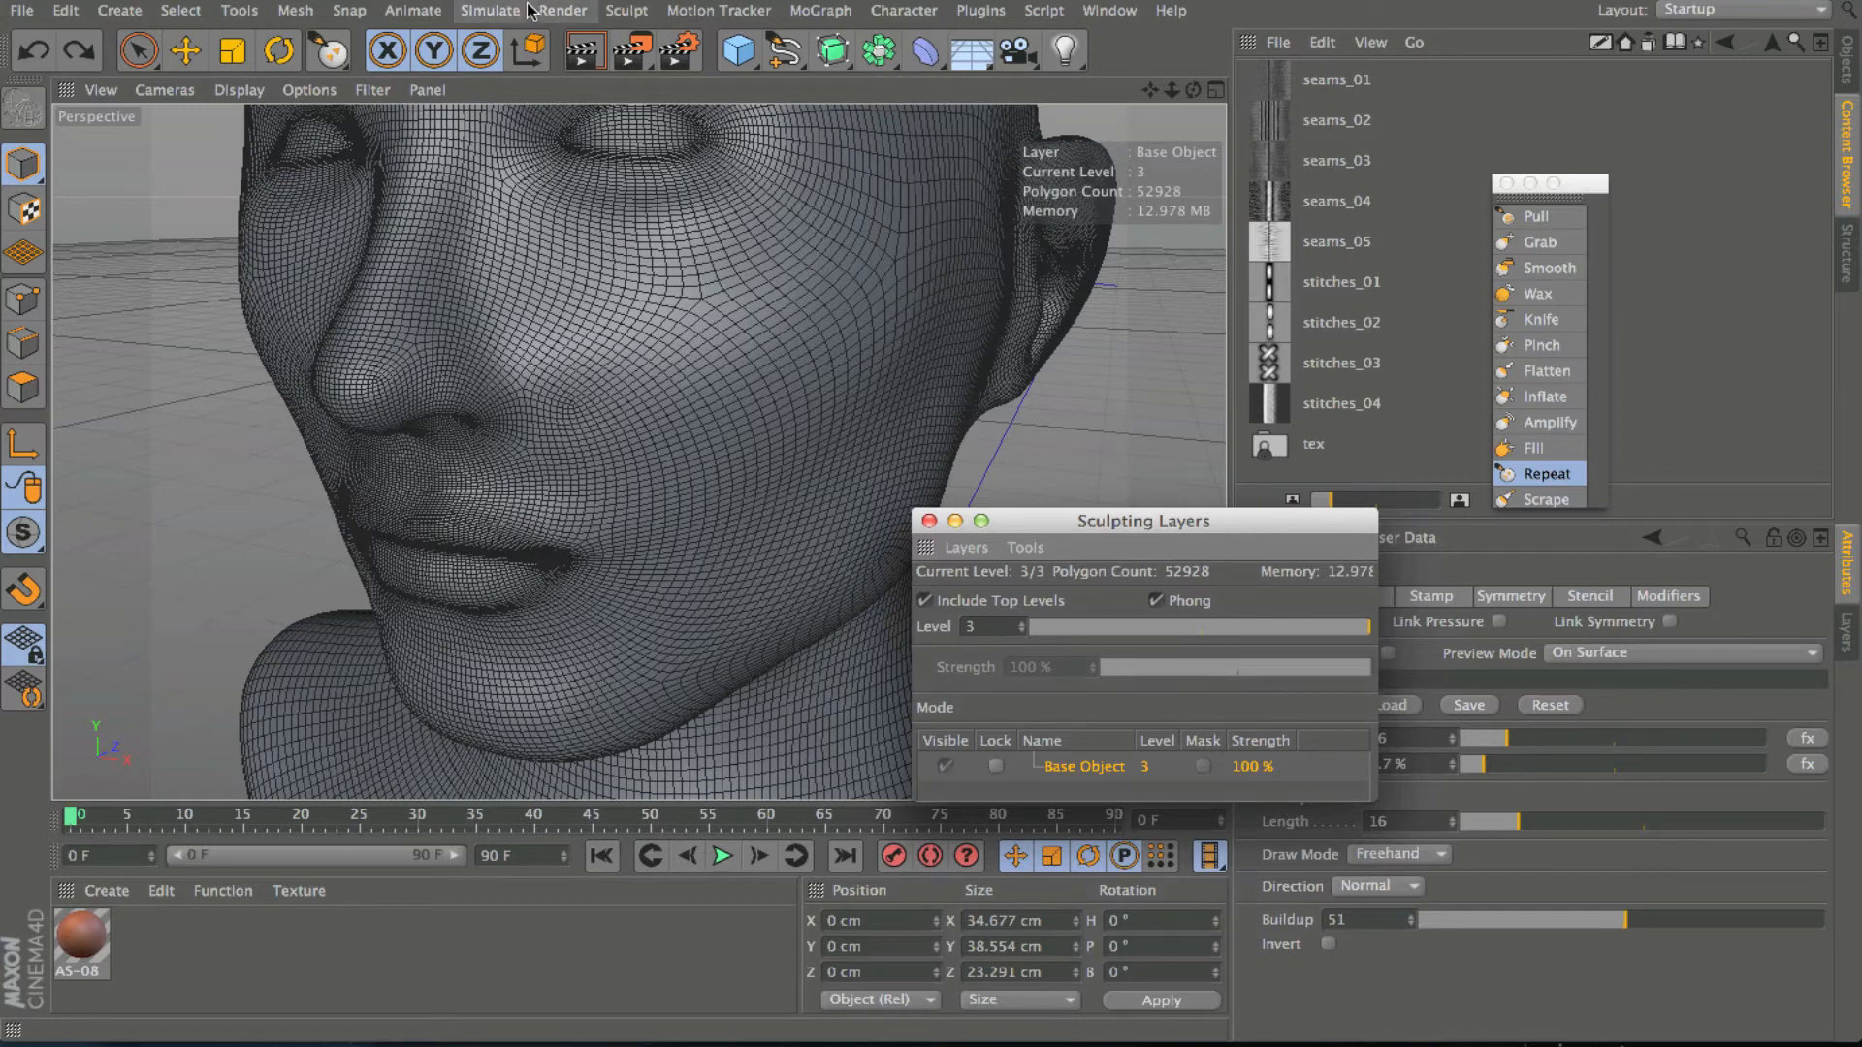
click(631, 12)
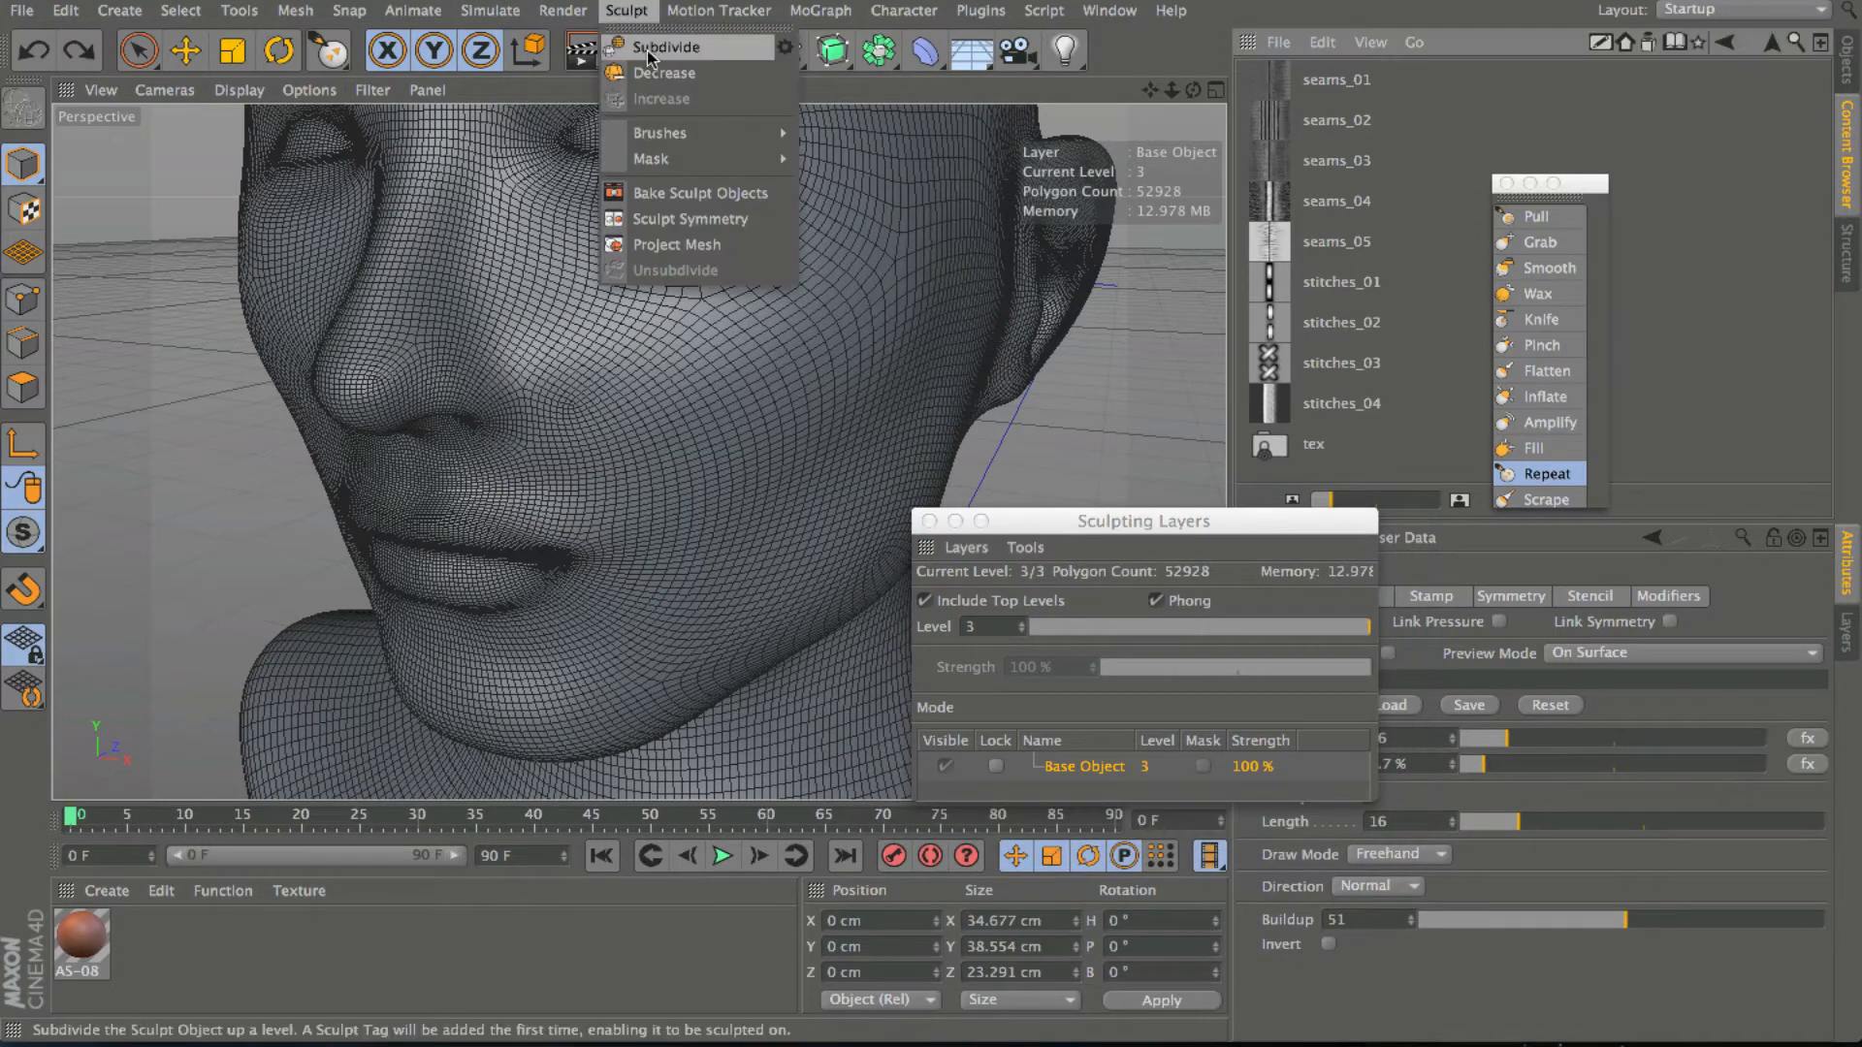
click(654, 47)
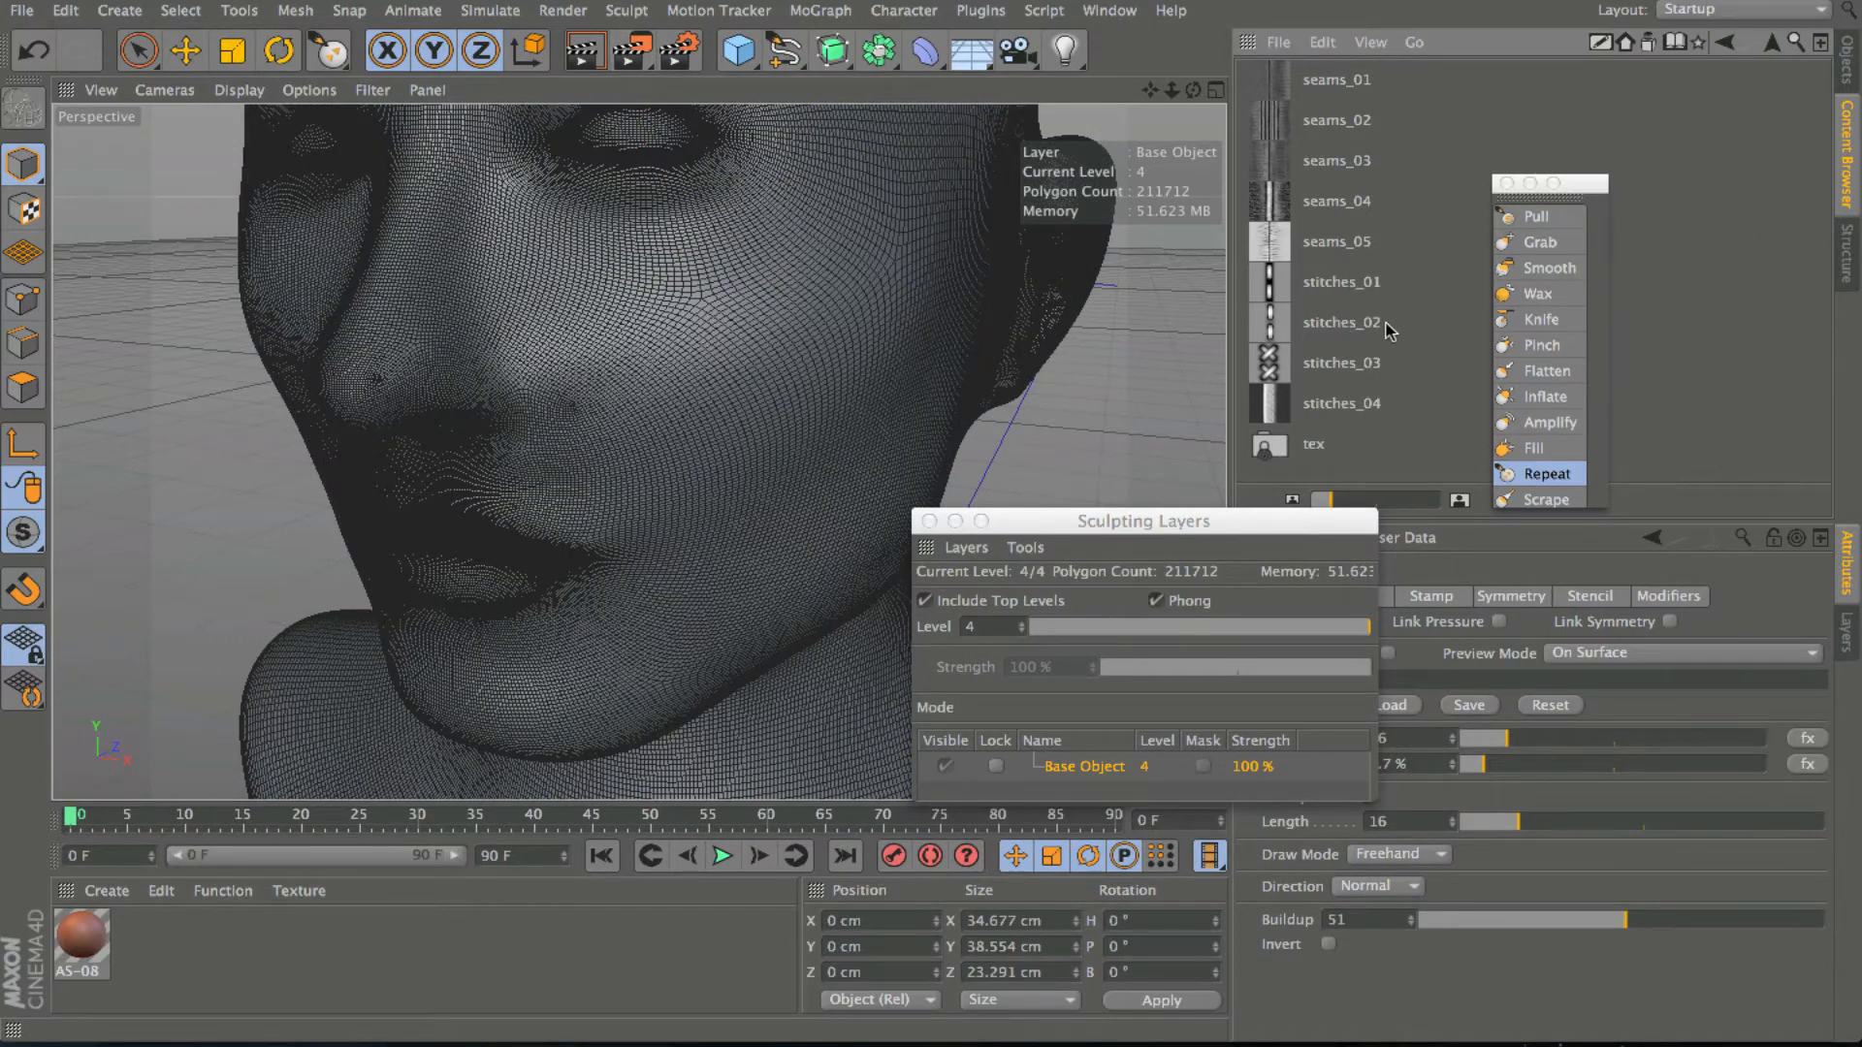
Load the stitches_03 preset for the Repeat brush, show its stamp settings, and try a stitch stroke across the cheek before undoing it.
click(1280, 365)
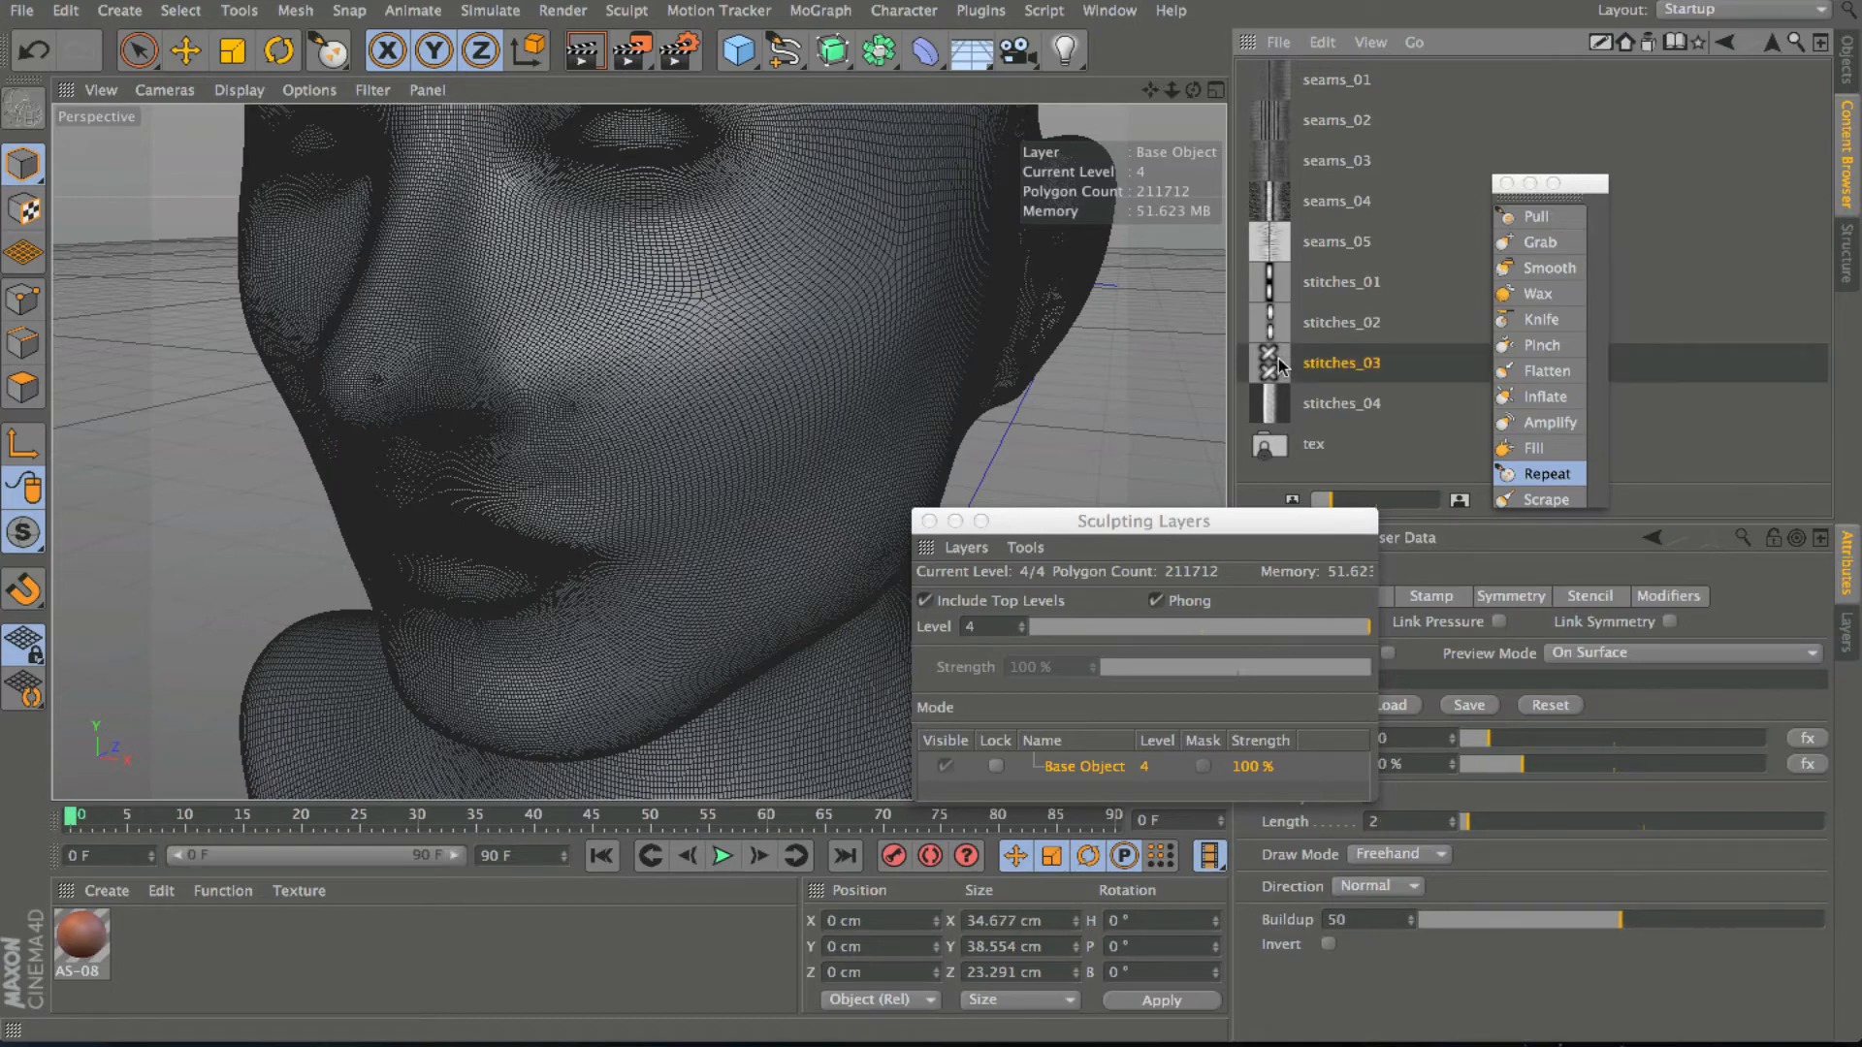
drag(1323, 531, 1177, 591)
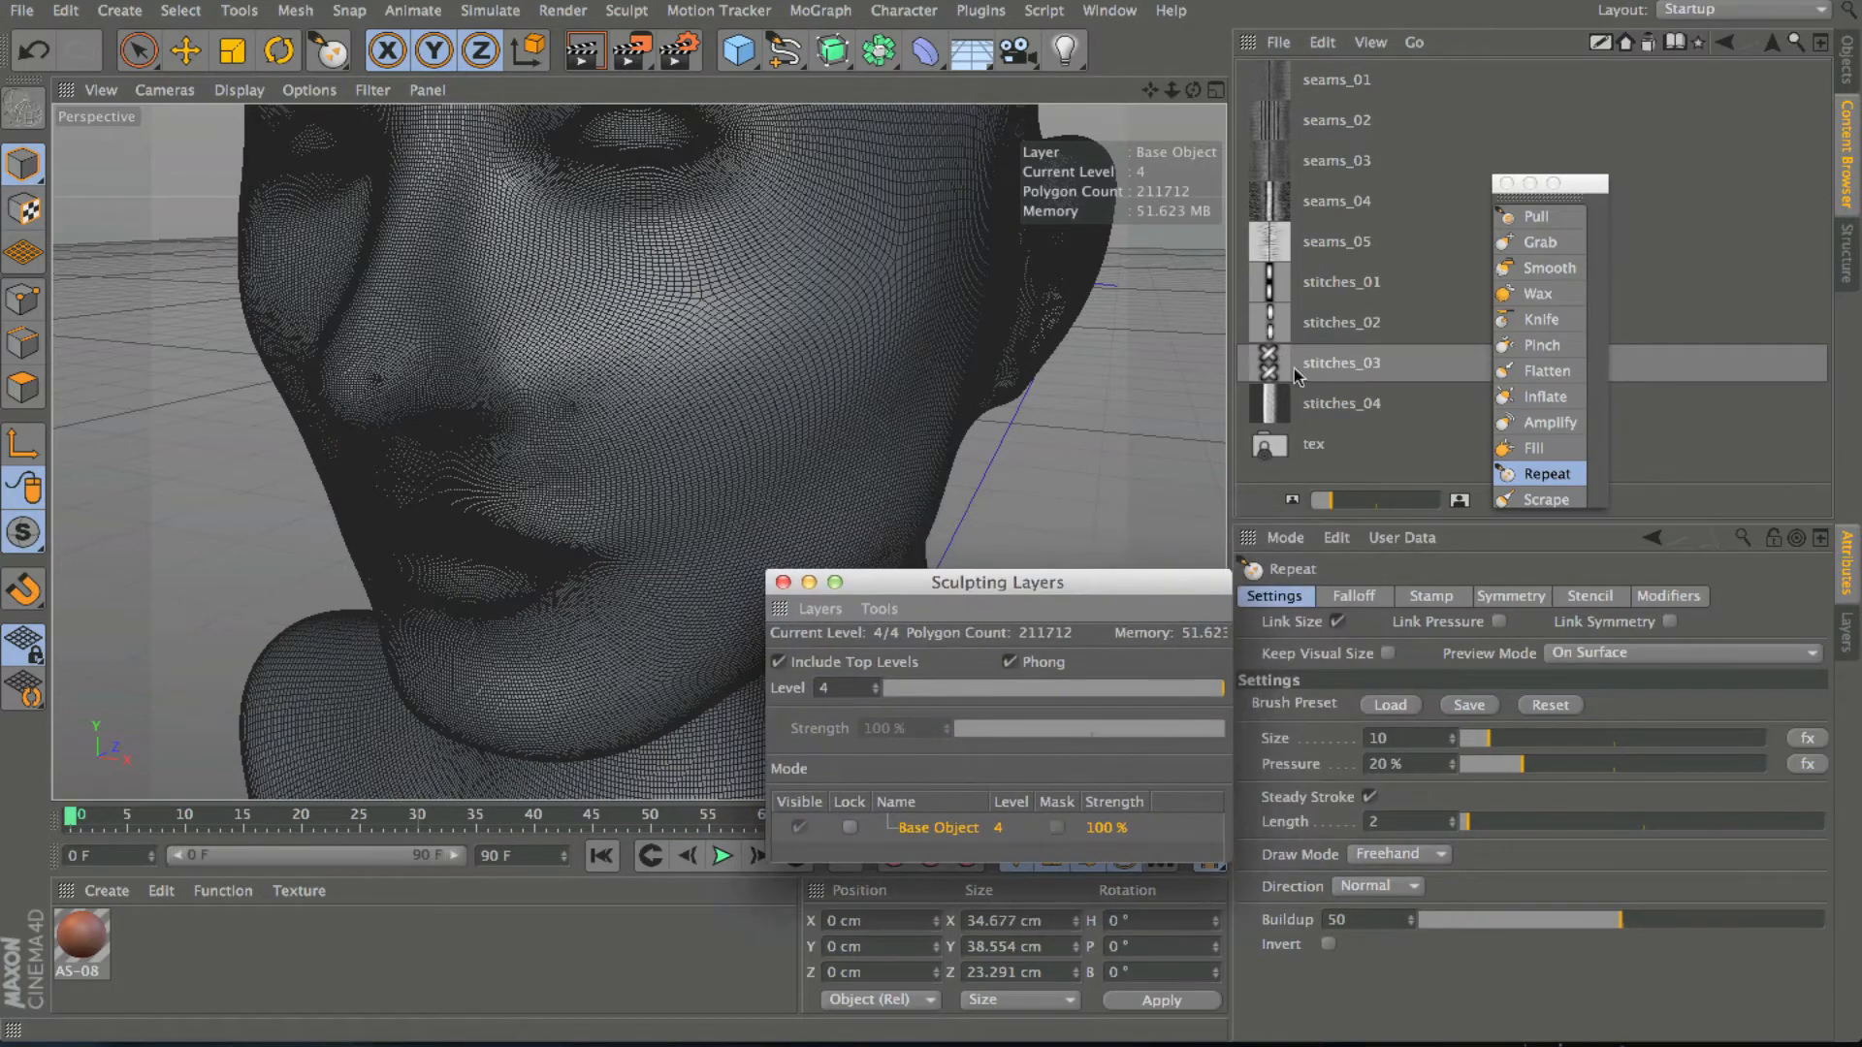
click(1432, 597)
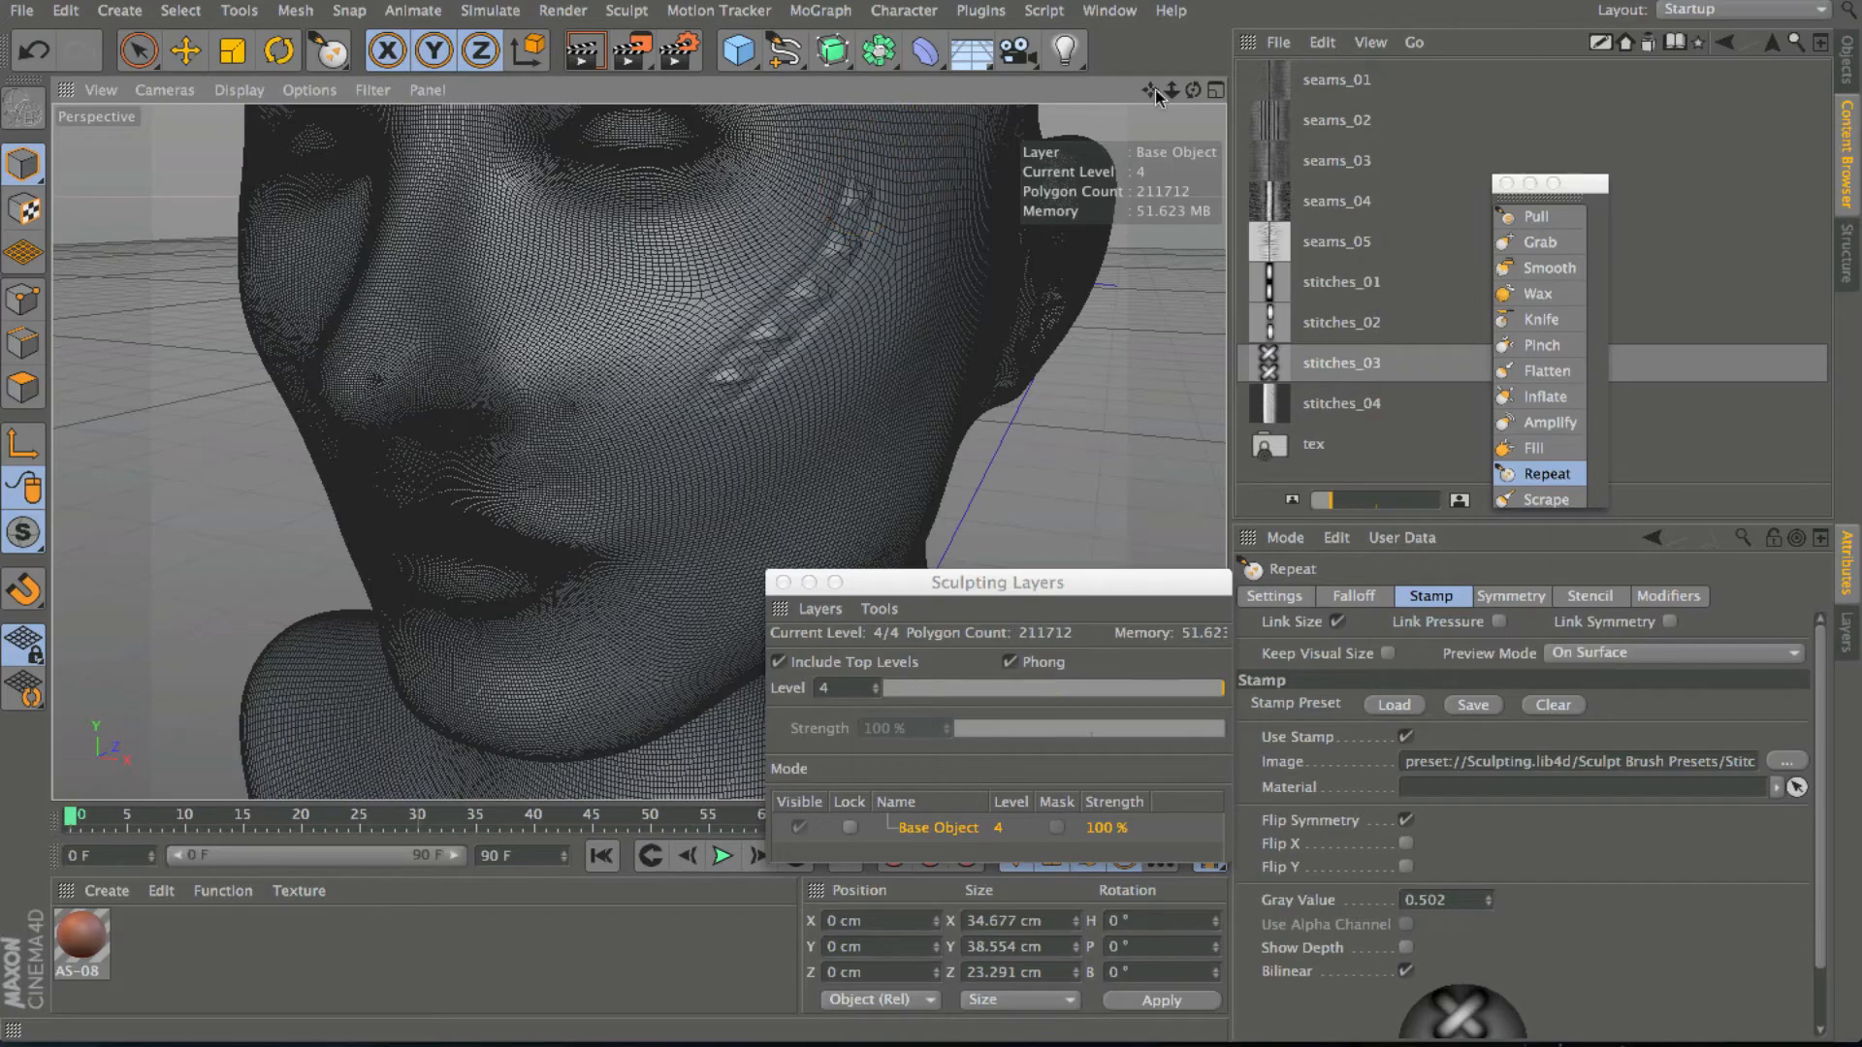
mouse_move(1155, 90)
mouse_down()
mouse_move(1163, 106)
mouse_move(1171, 90)
mouse_up()
key(super+z)
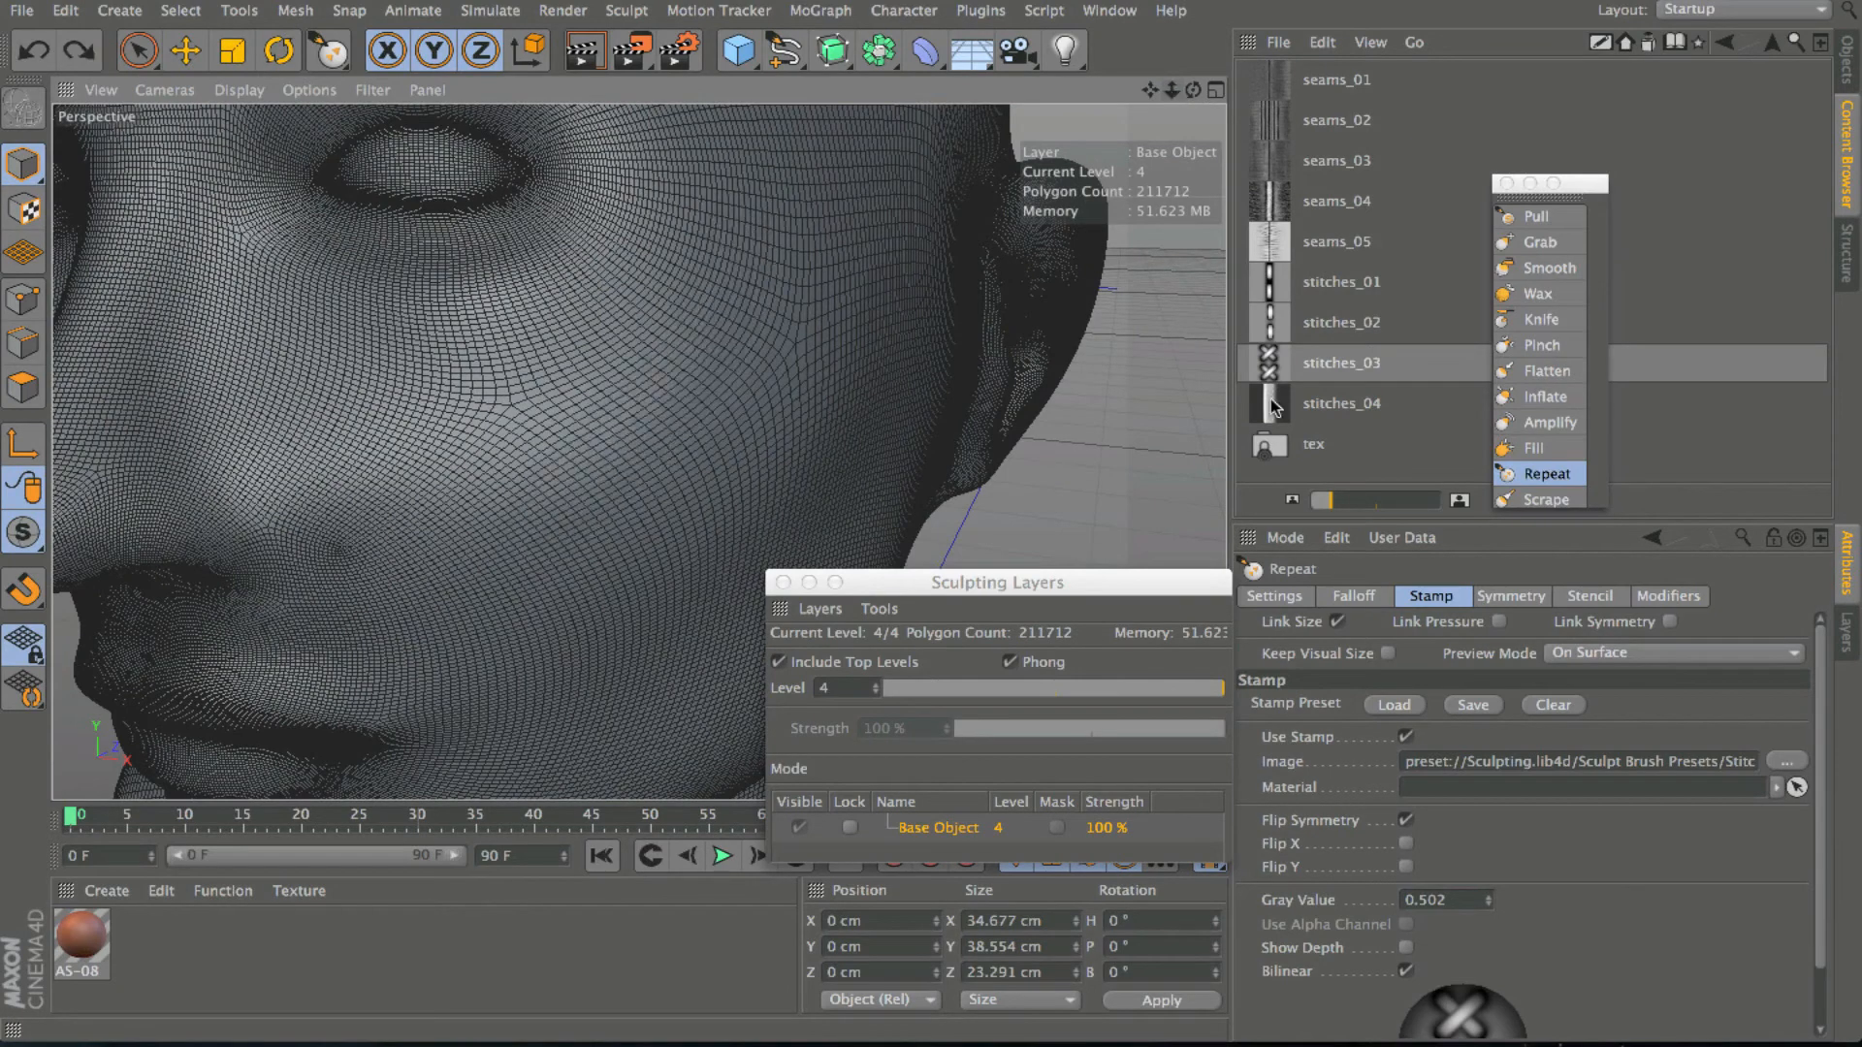
Set the Repeat brush's Buildup to 100, try a stitch stroke up the cheek, and undo that stroke.
click(1299, 598)
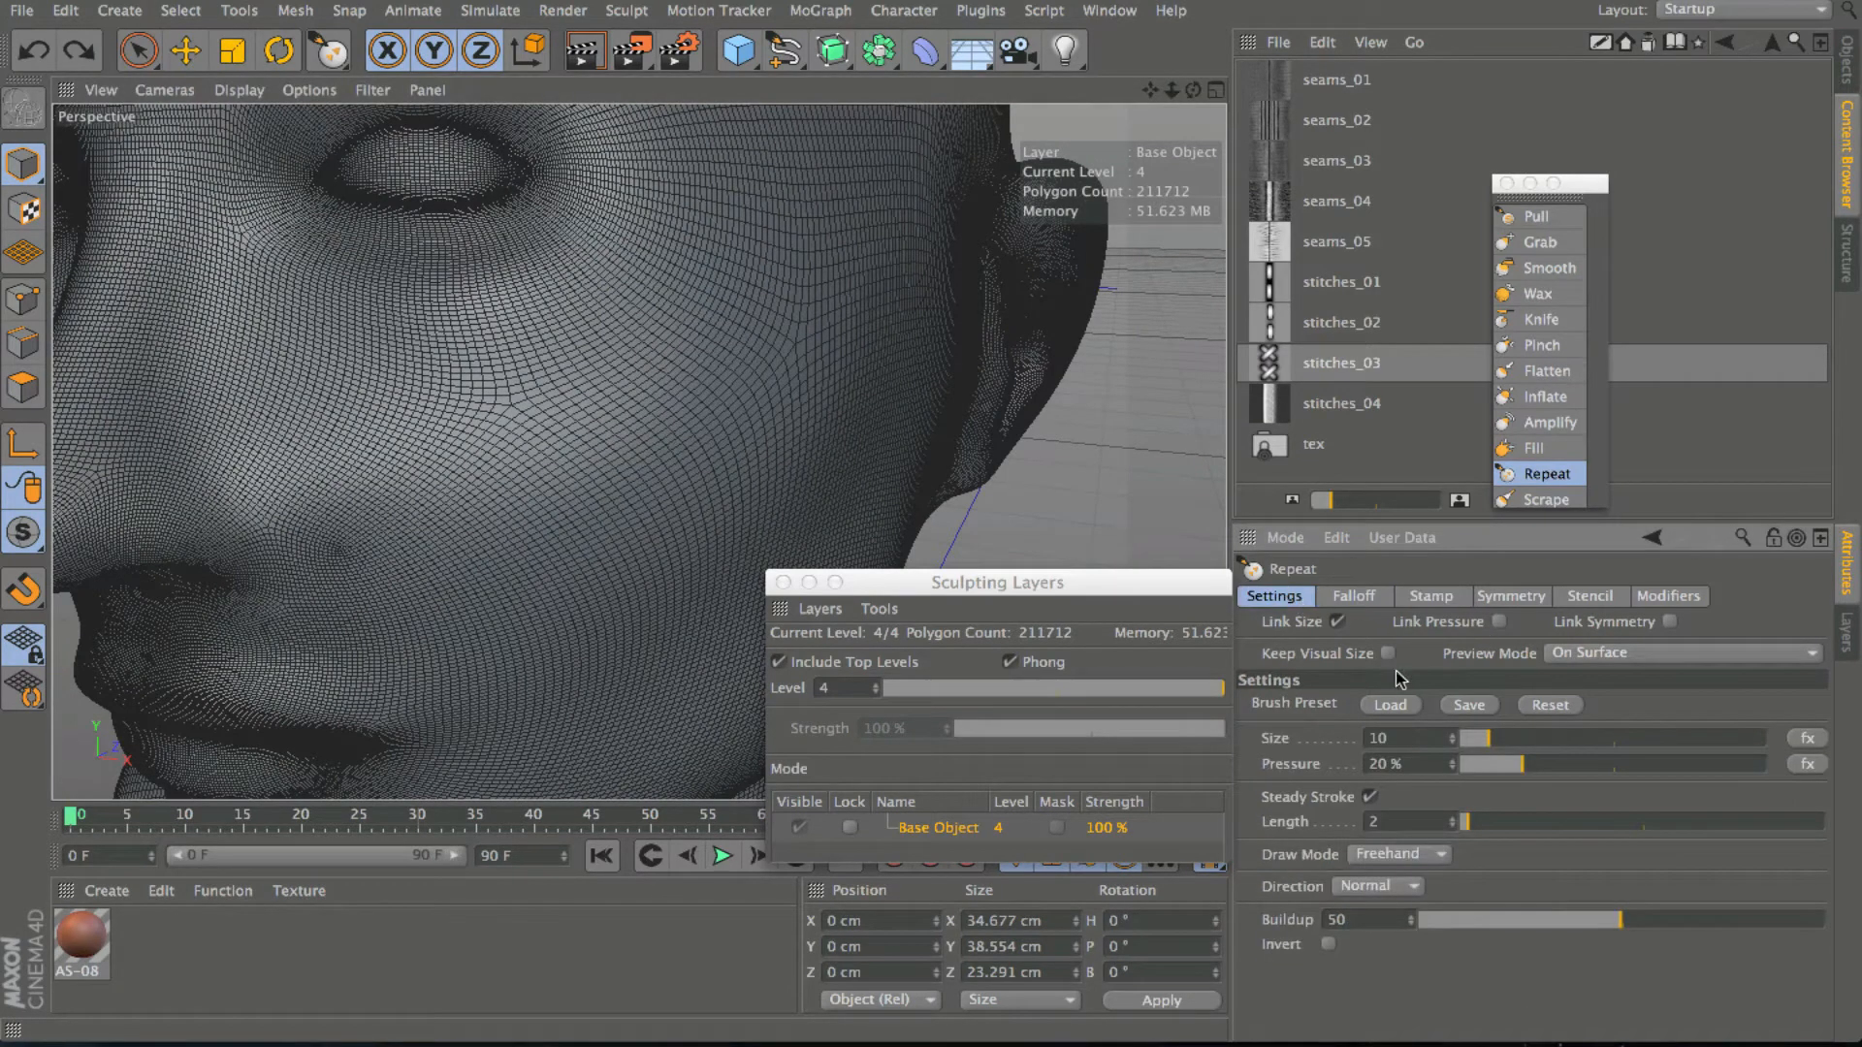
drag(1620, 919, 1860, 933)
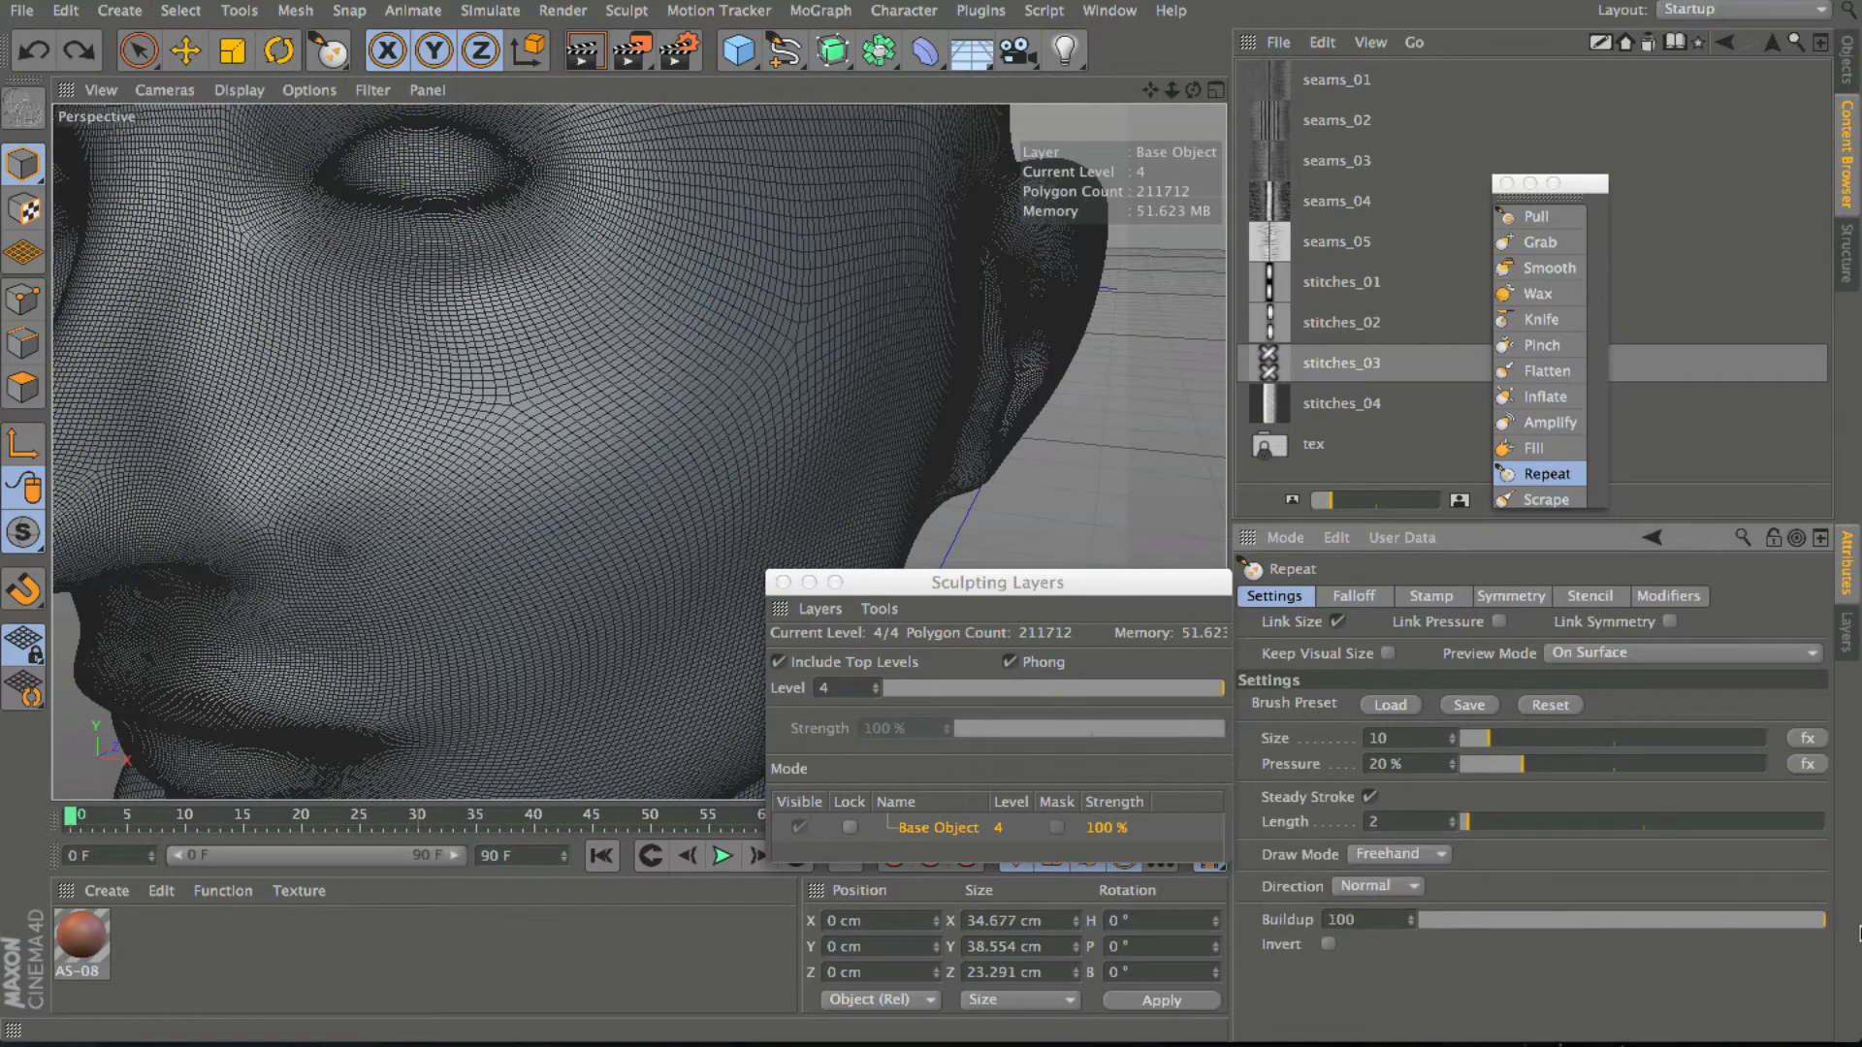
mouse_move(580, 490)
mouse_down()
mouse_move(751, 208)
mouse_move(758, 148)
mouse_up()
key(ctrl+z)
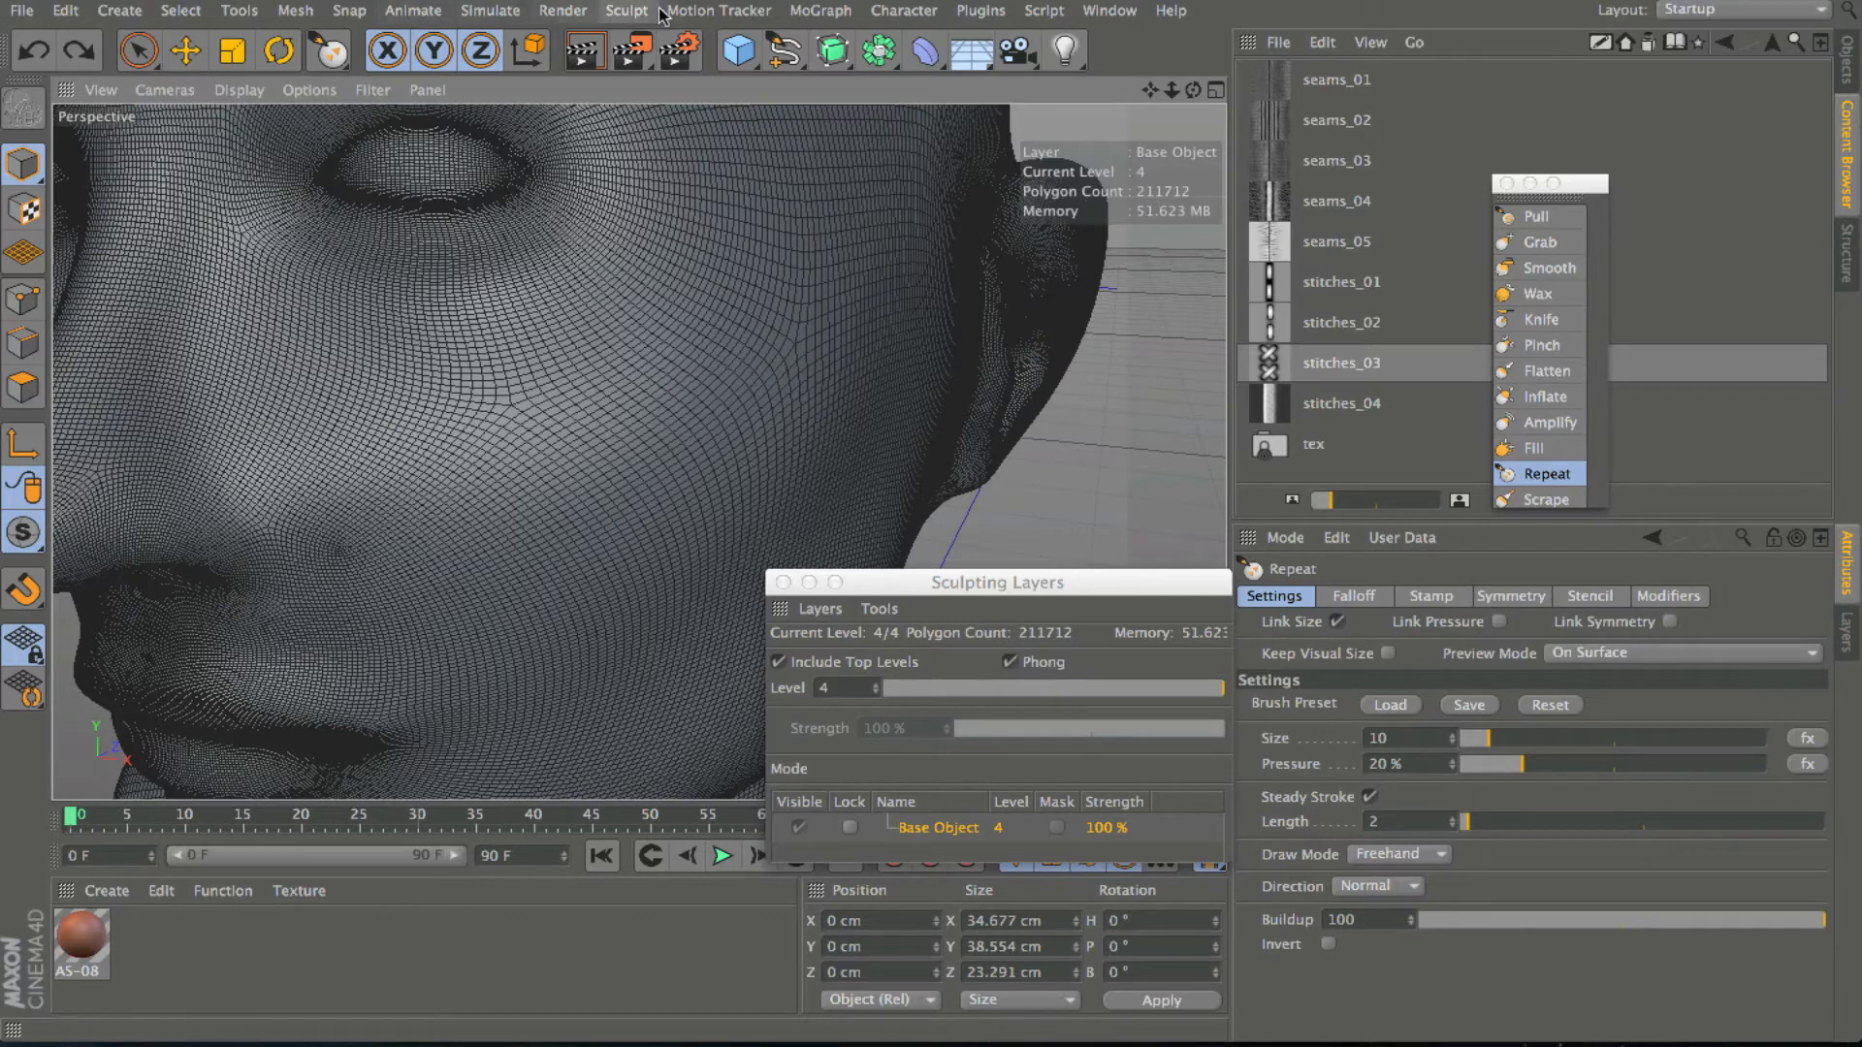
Subdivide the bust to sculpting level 5 and stroke a line of stitches up the cheek toward the temple.
click(625, 10)
click(661, 48)
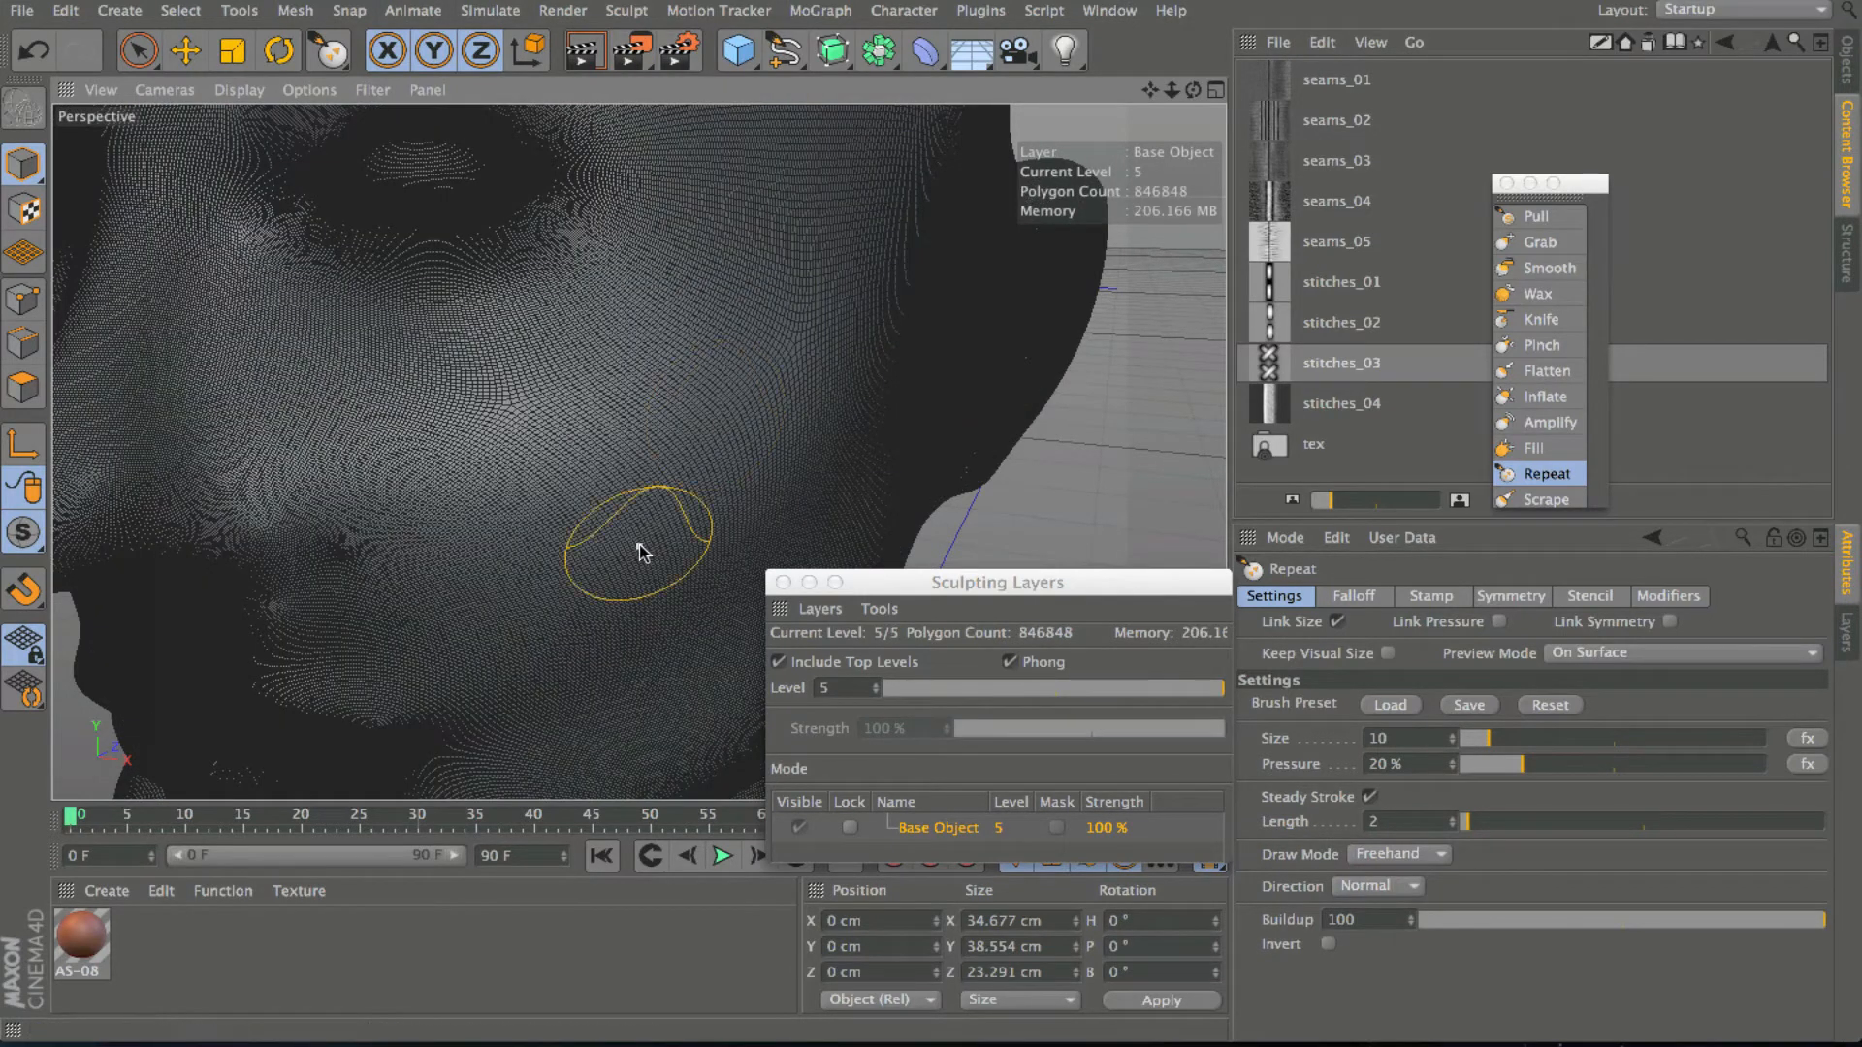
mouse_move(640, 553)
mouse_down()
mouse_move(745, 407)
mouse_move(773, 236)
mouse_up()
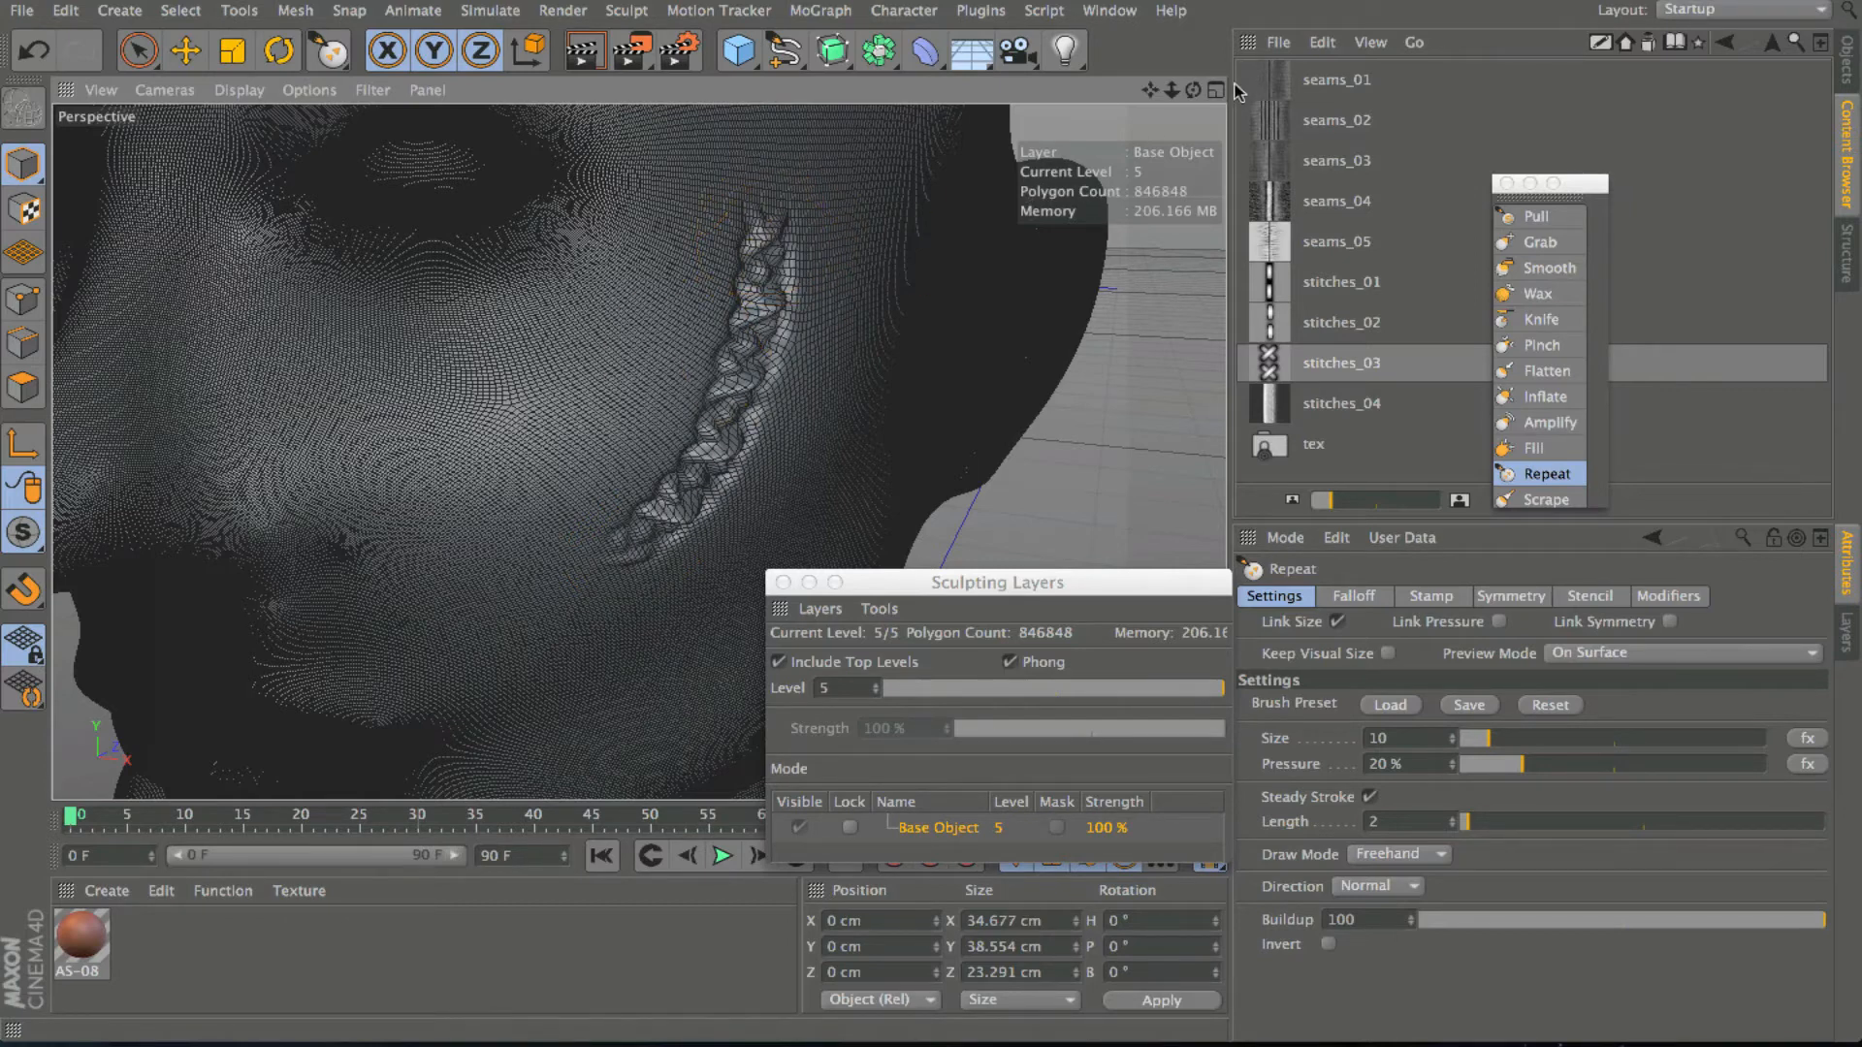
Stroke a second, longer line of stitches from the jaw up in front of the ear, and render the view.
drag(1193, 90, 1115, 97)
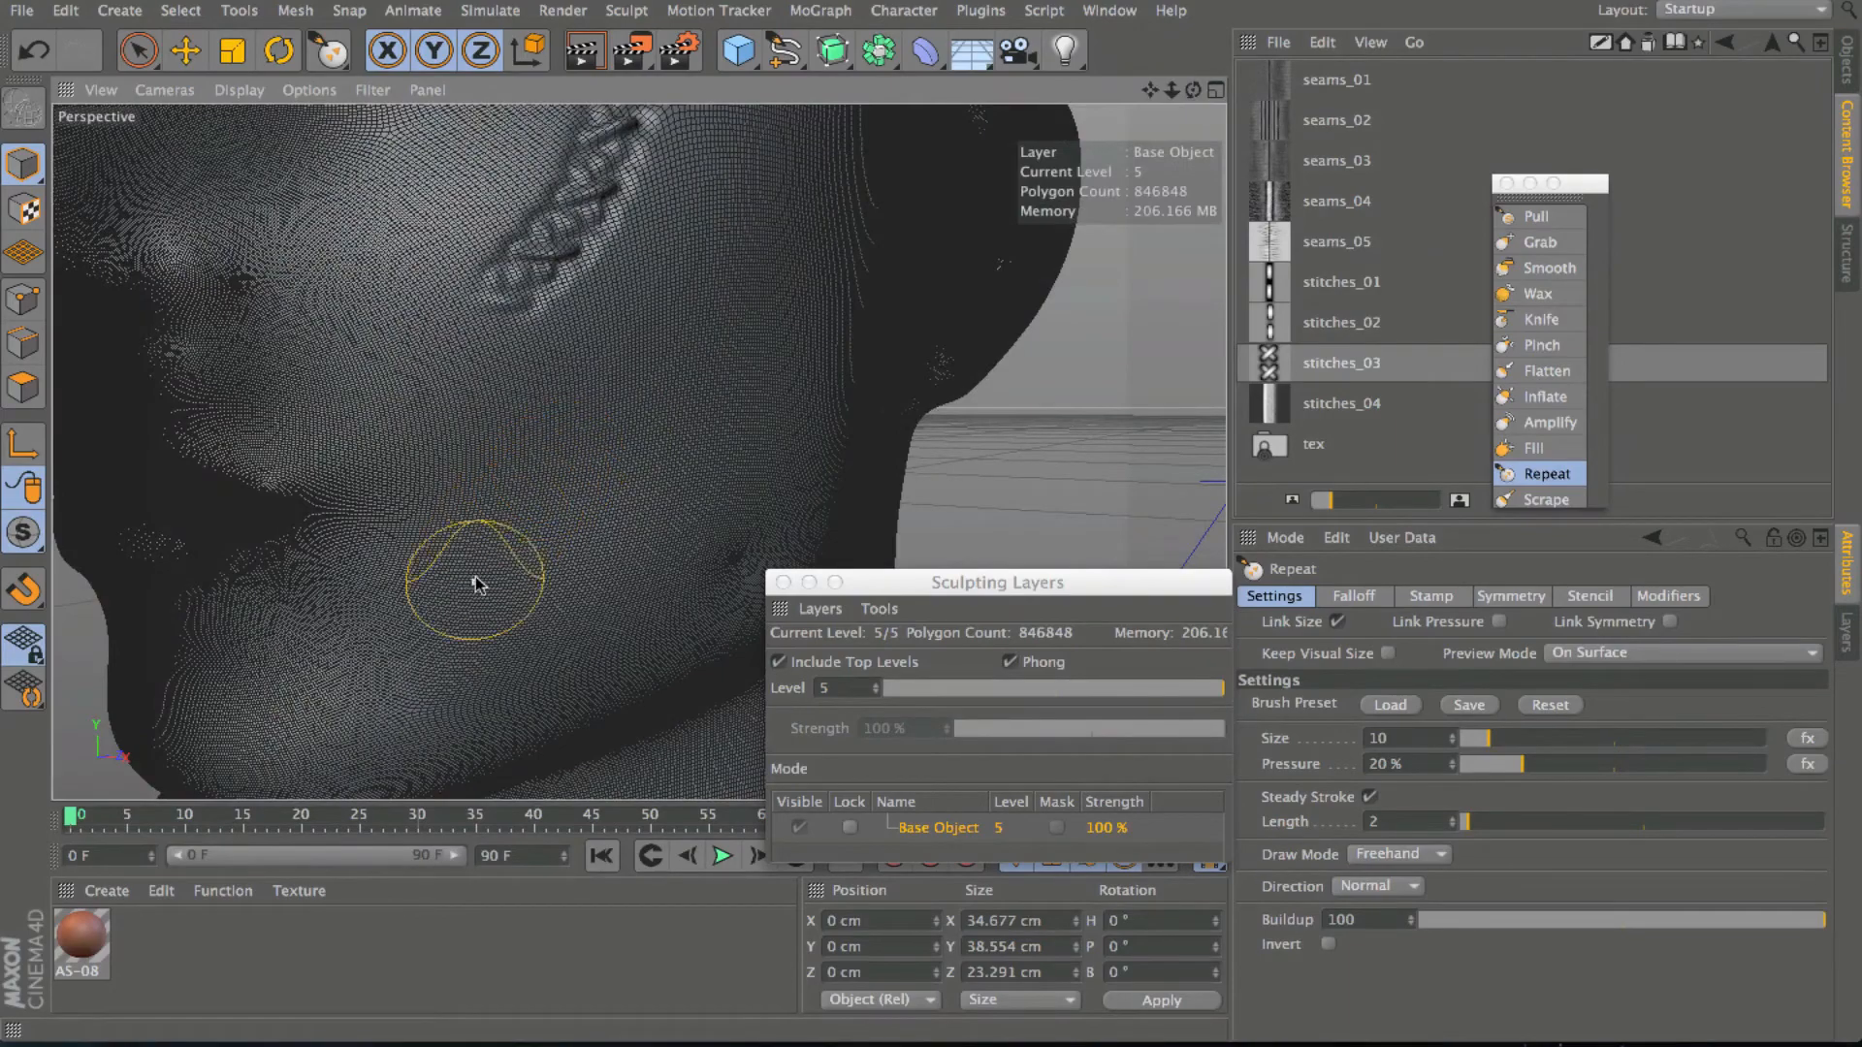
mouse_move(471, 596)
mouse_down()
mouse_move(553, 543)
mouse_move(696, 375)
mouse_move(755, 109)
mouse_up()
mouse_move(1196, 90)
mouse_down()
mouse_move(1153, 97)
mouse_move(1193, 92)
mouse_up()
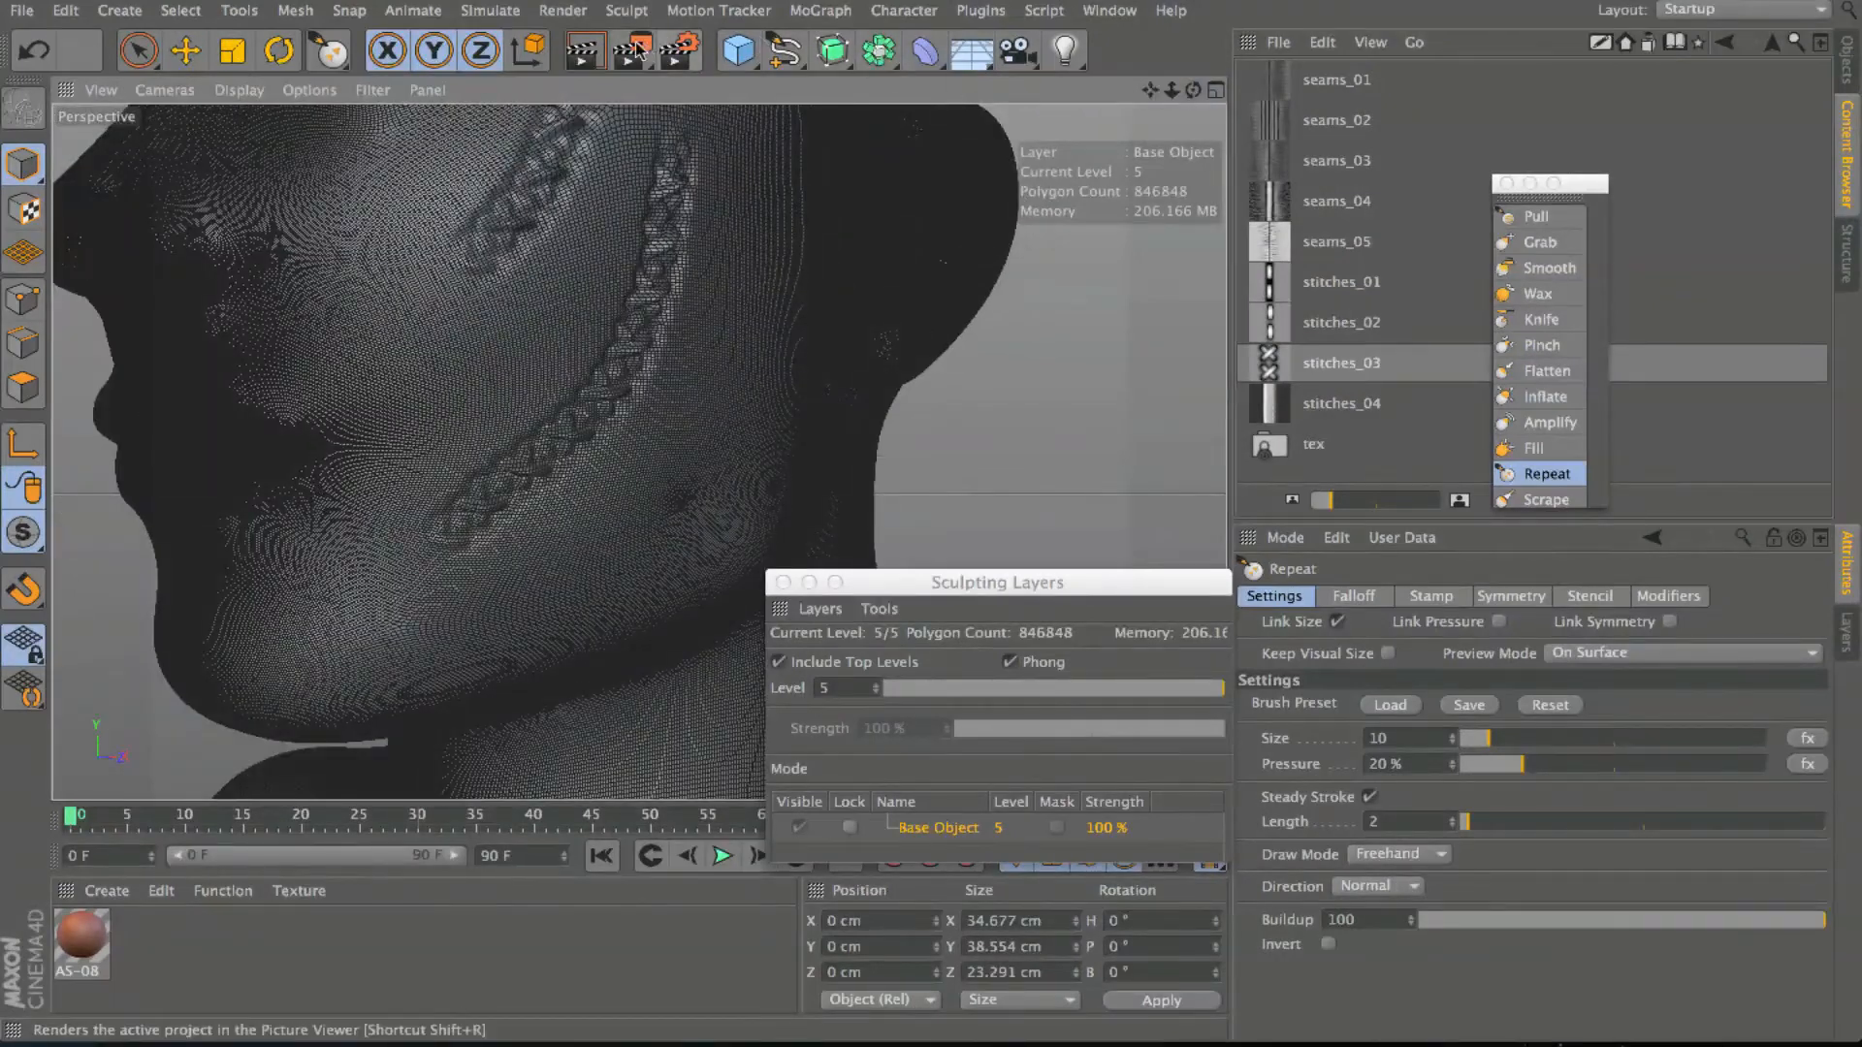
click(582, 56)
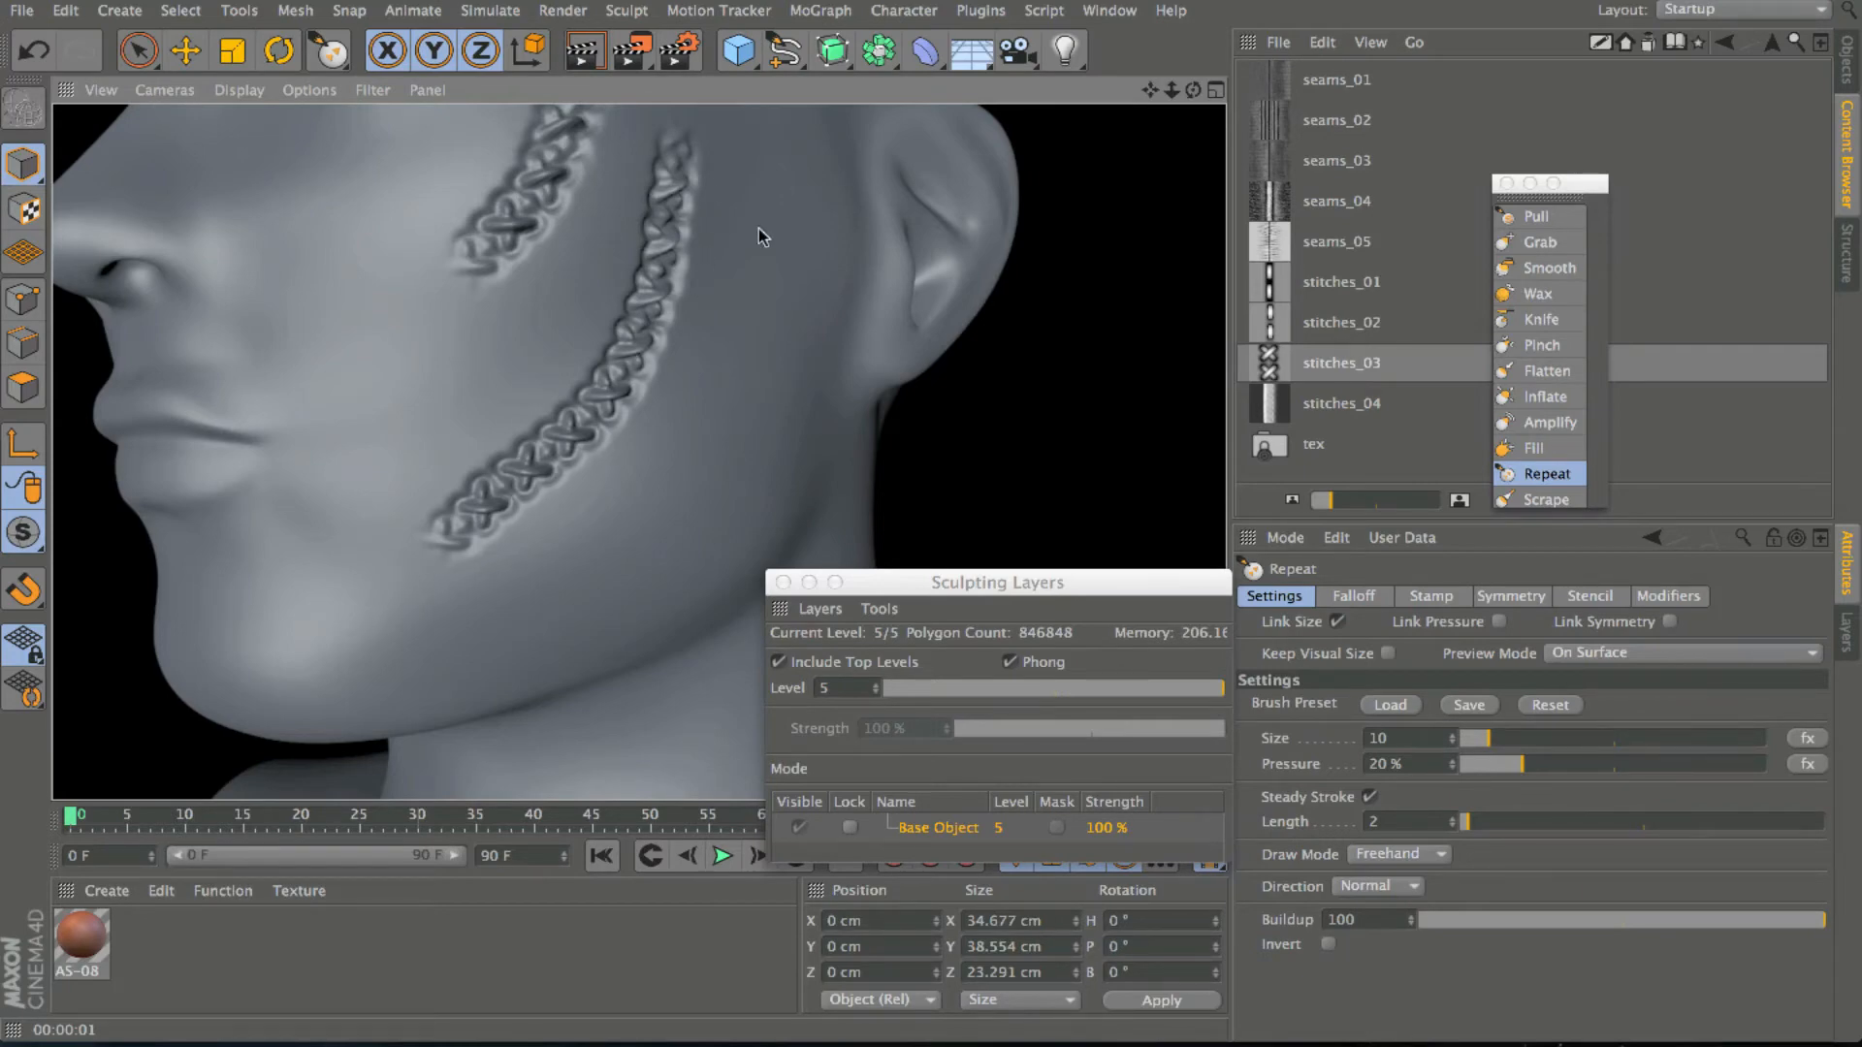
Shift the brush palette further up, bring the whole head into a front view, and lower the sculpting level to 2.
mouse_move(1194, 89)
mouse_down()
mouse_move(1178, 97)
mouse_move(1195, 90)
mouse_up()
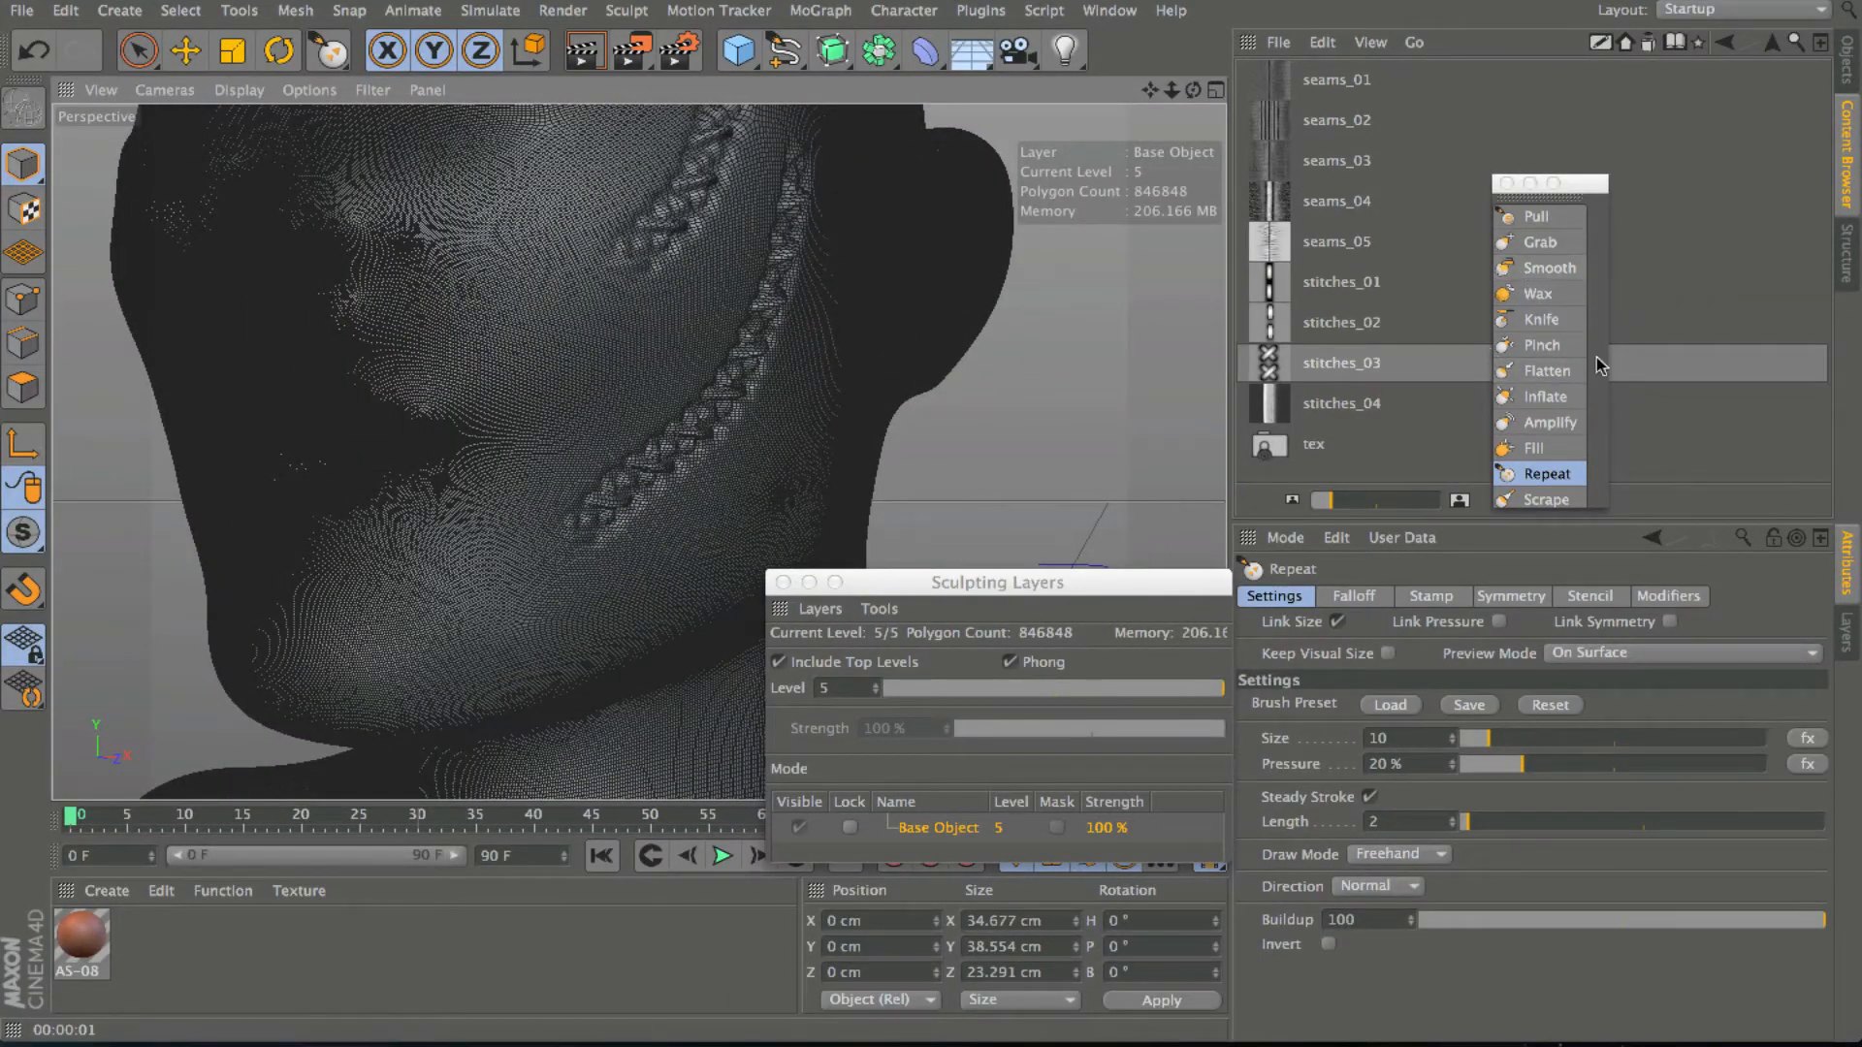
drag(1578, 181, 1588, 115)
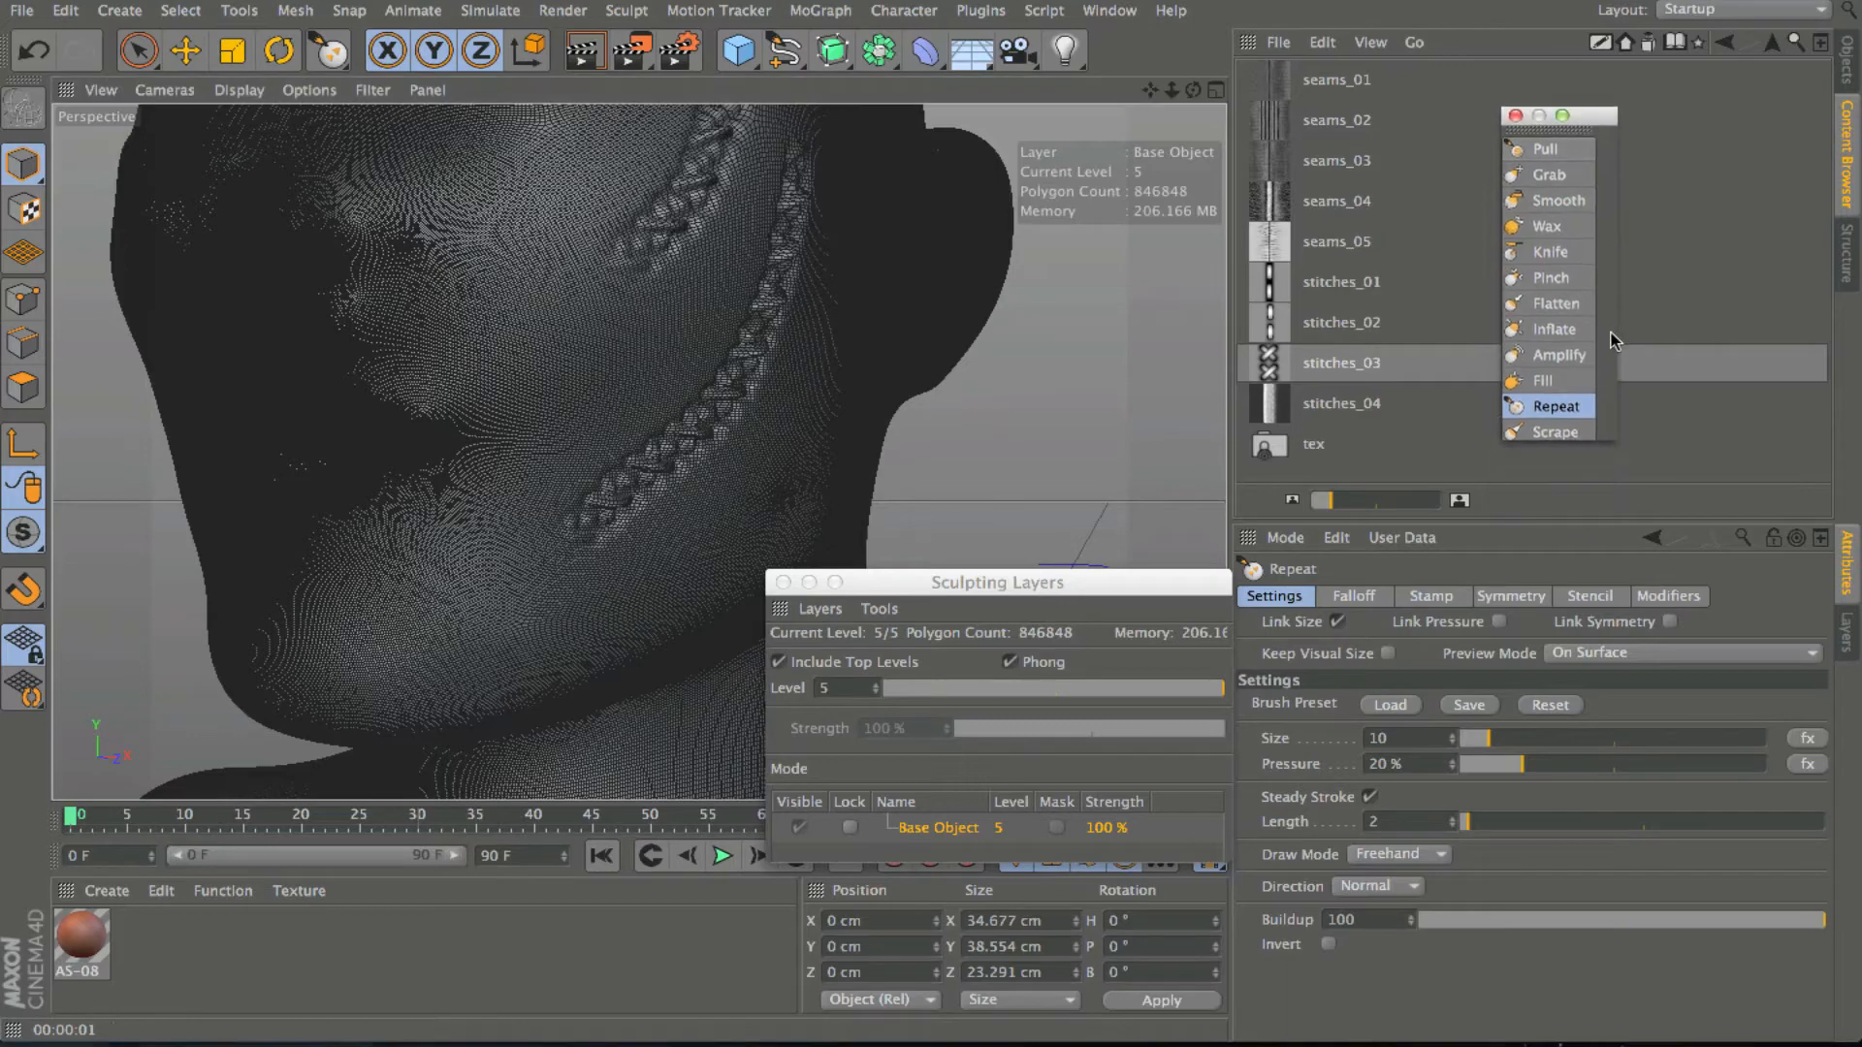
drag(1194, 90, 1195, 95)
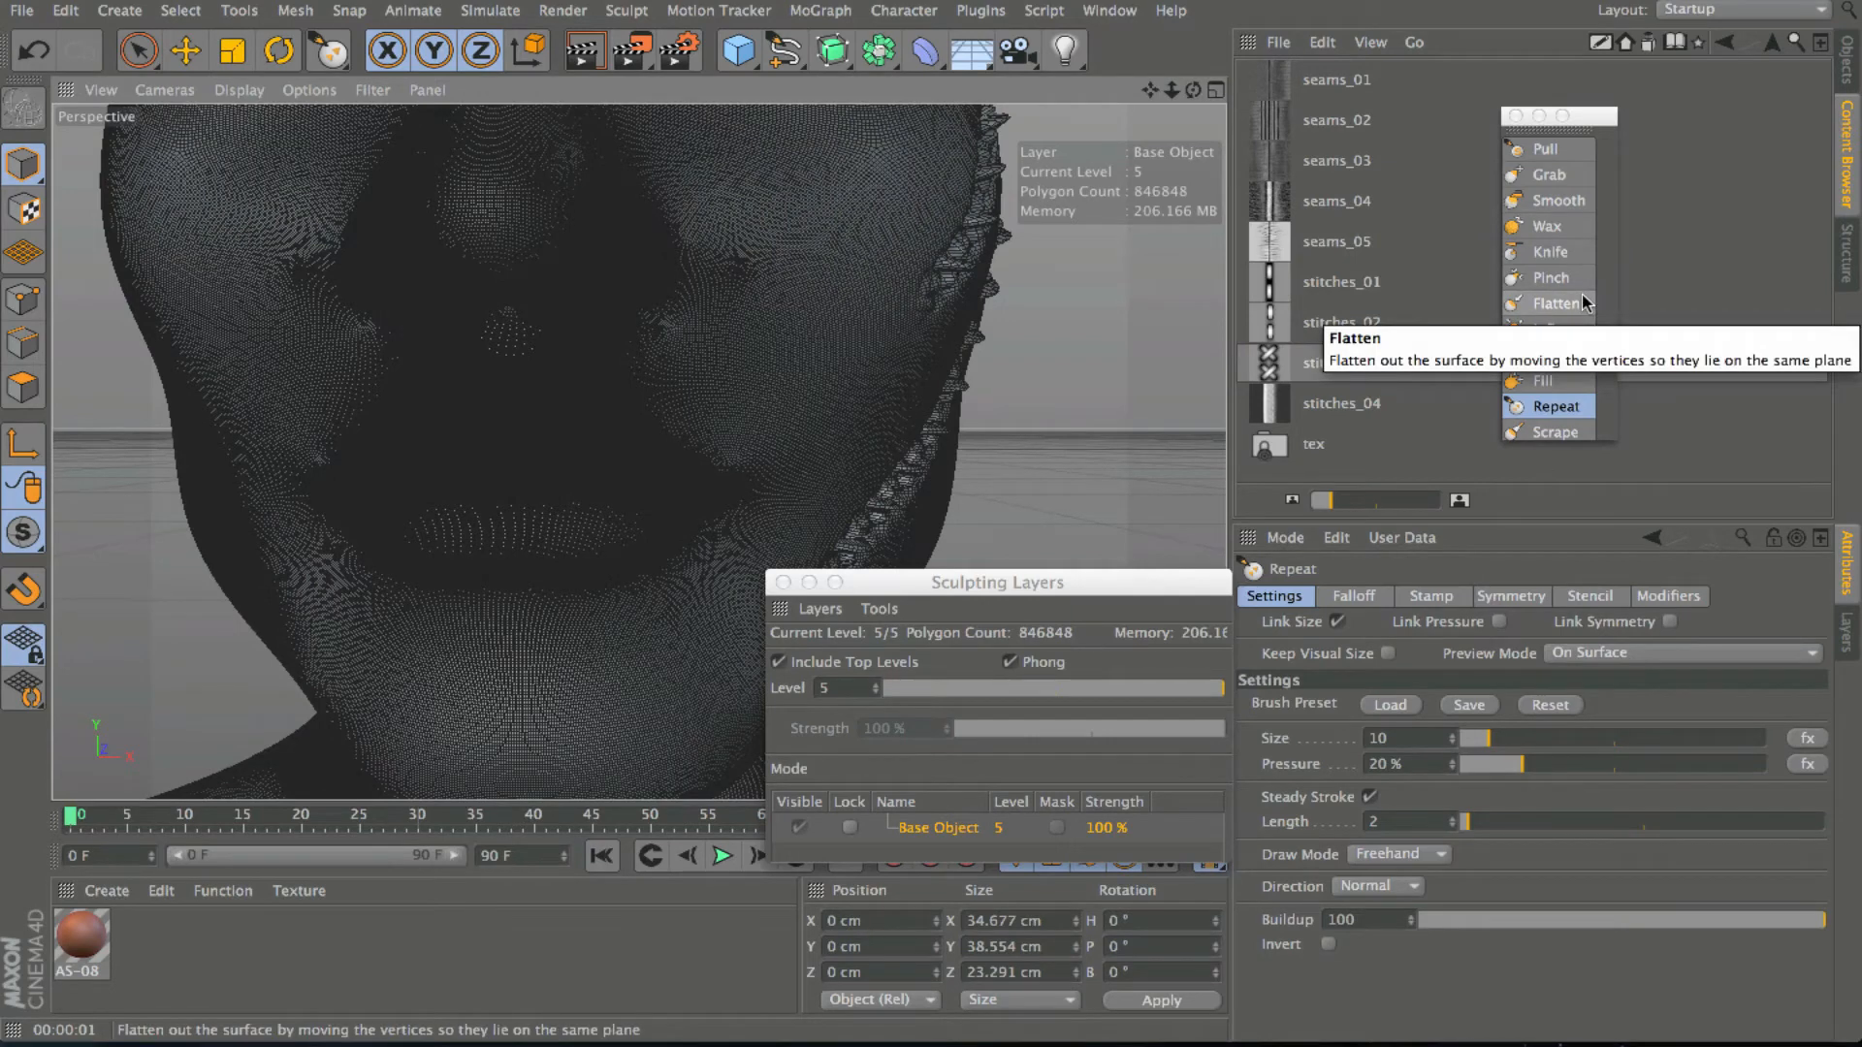
mouse_move(1171, 96)
mouse_down()
mouse_move(1148, 89)
mouse_move(1194, 96)
mouse_up()
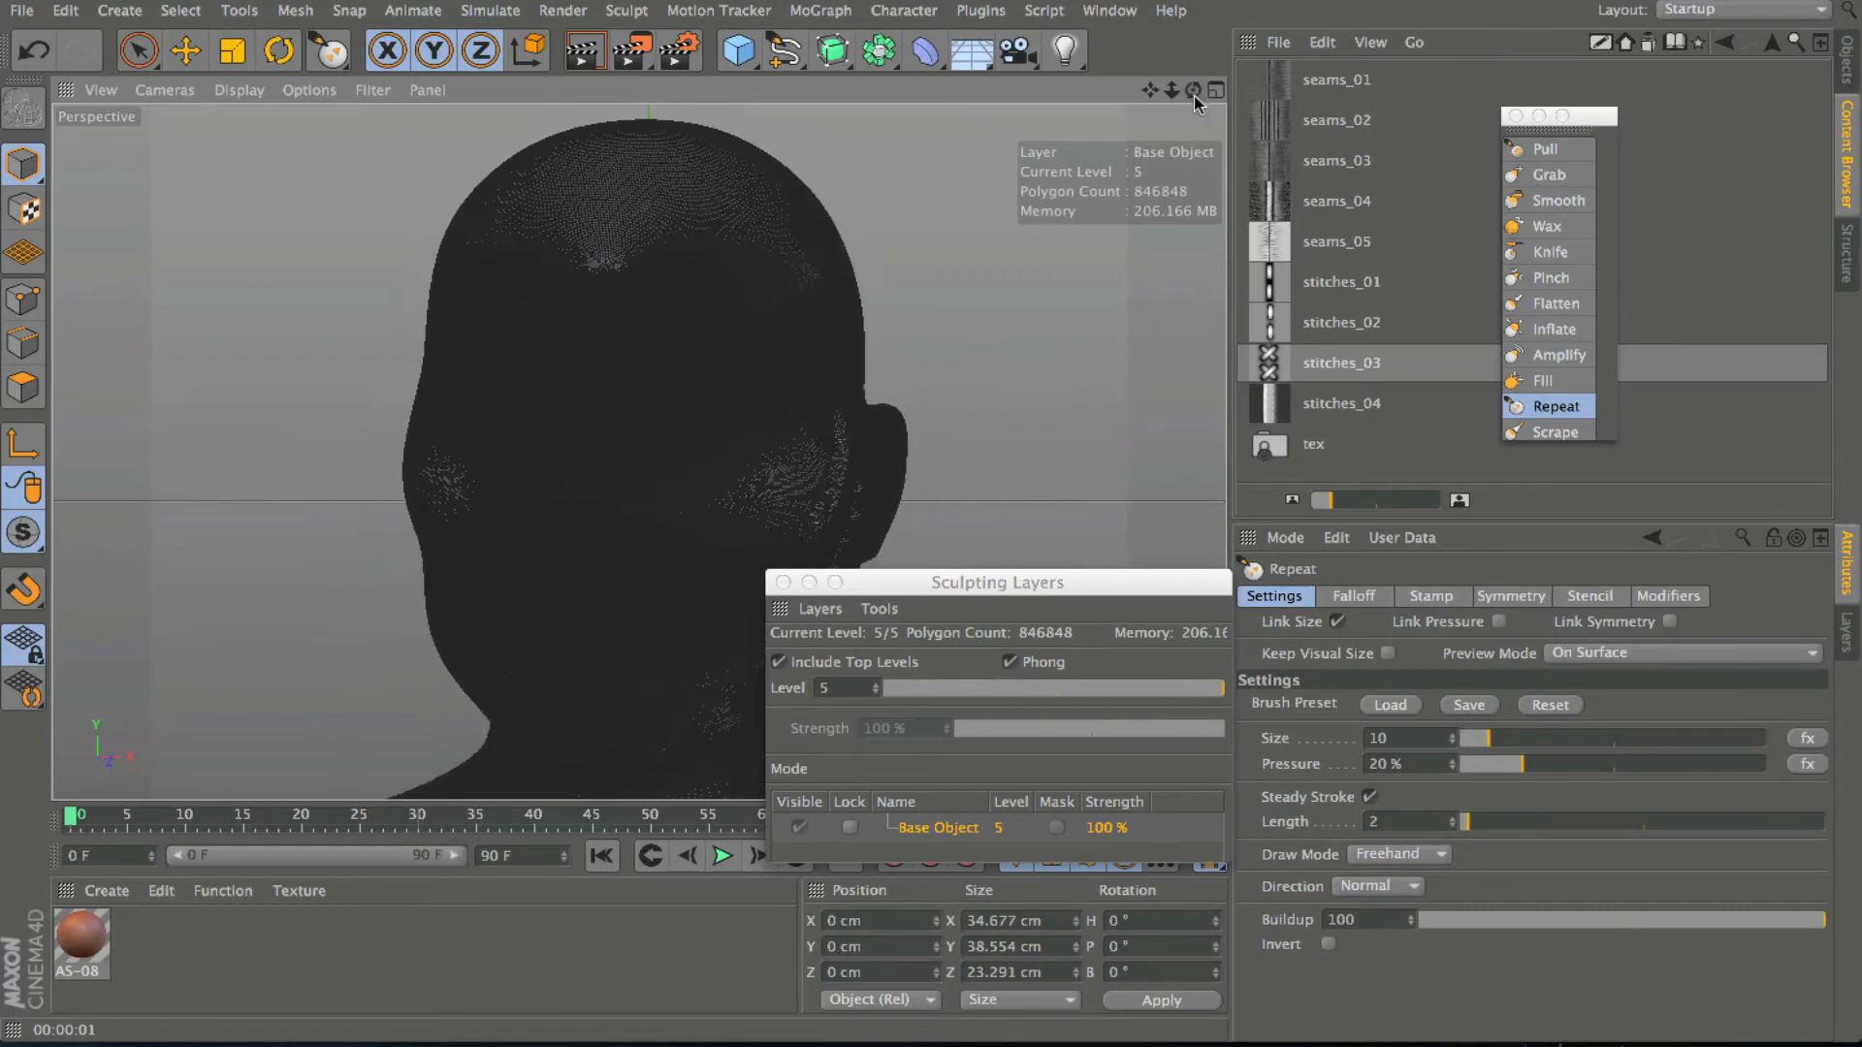
click(1150, 687)
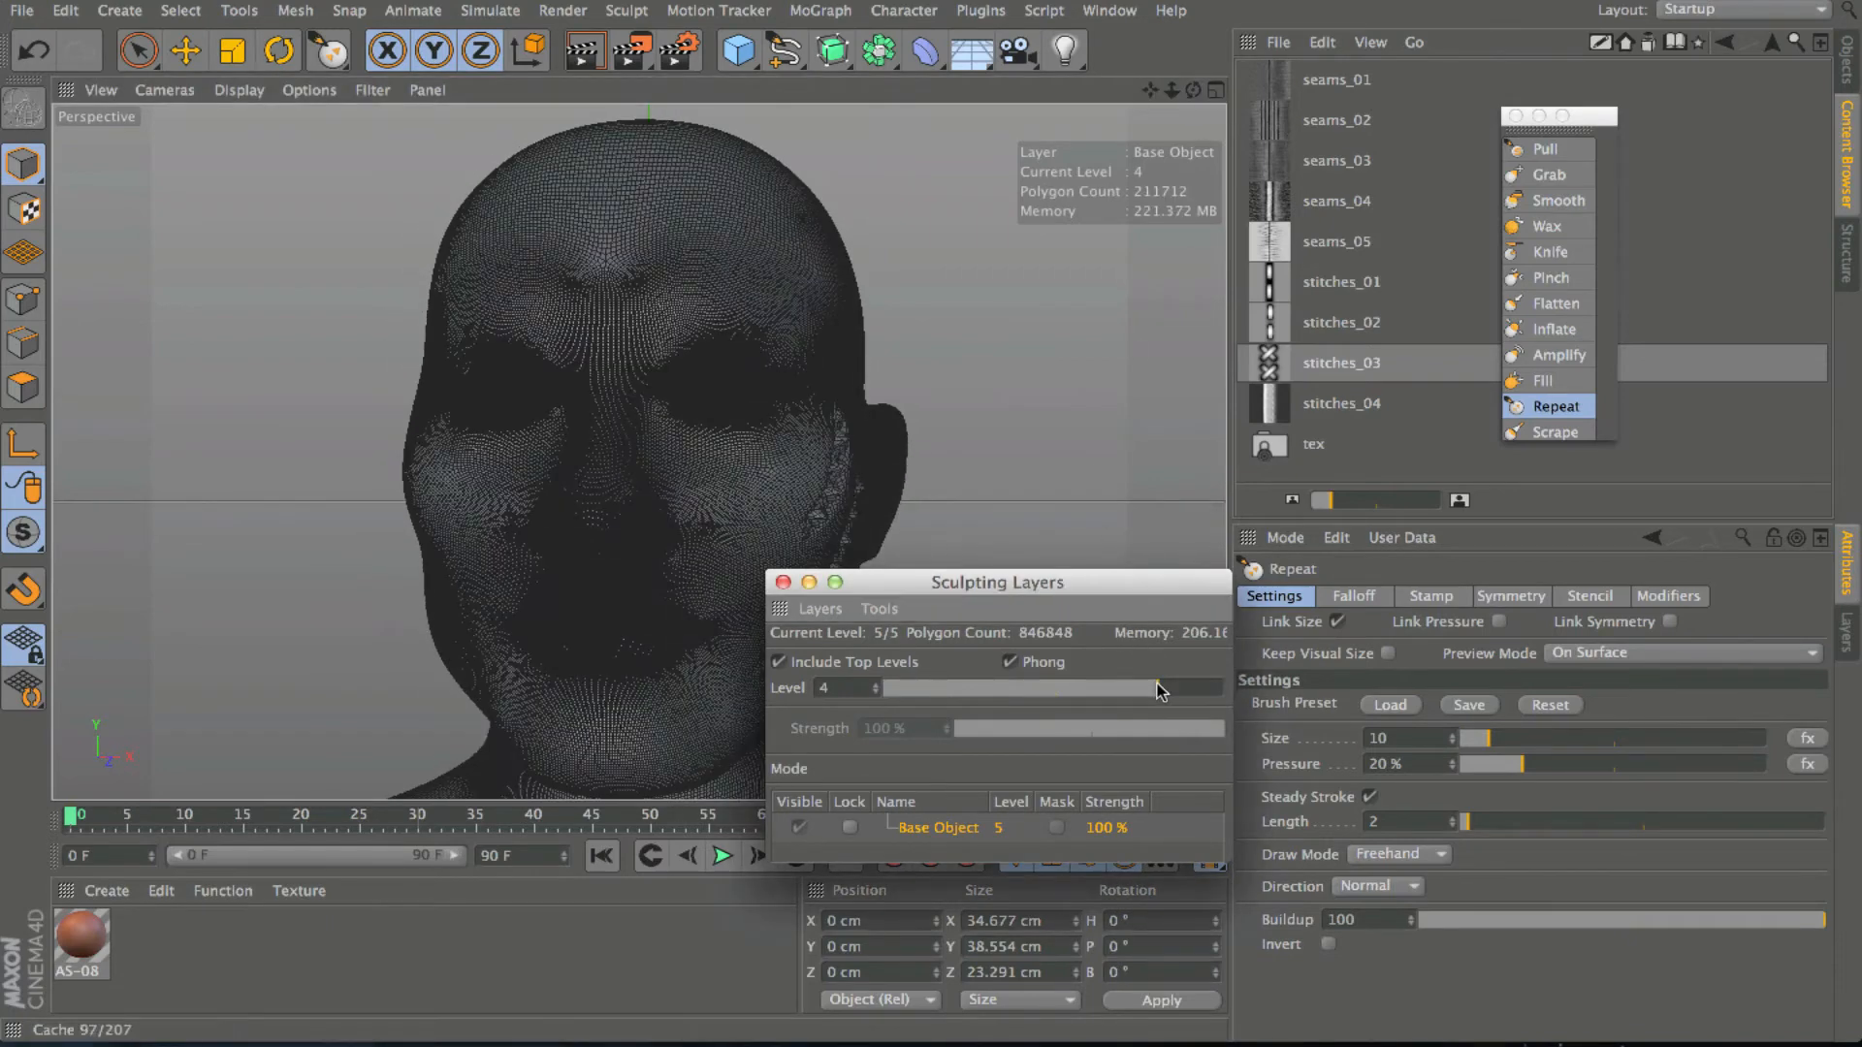
drag(1125, 692, 1050, 692)
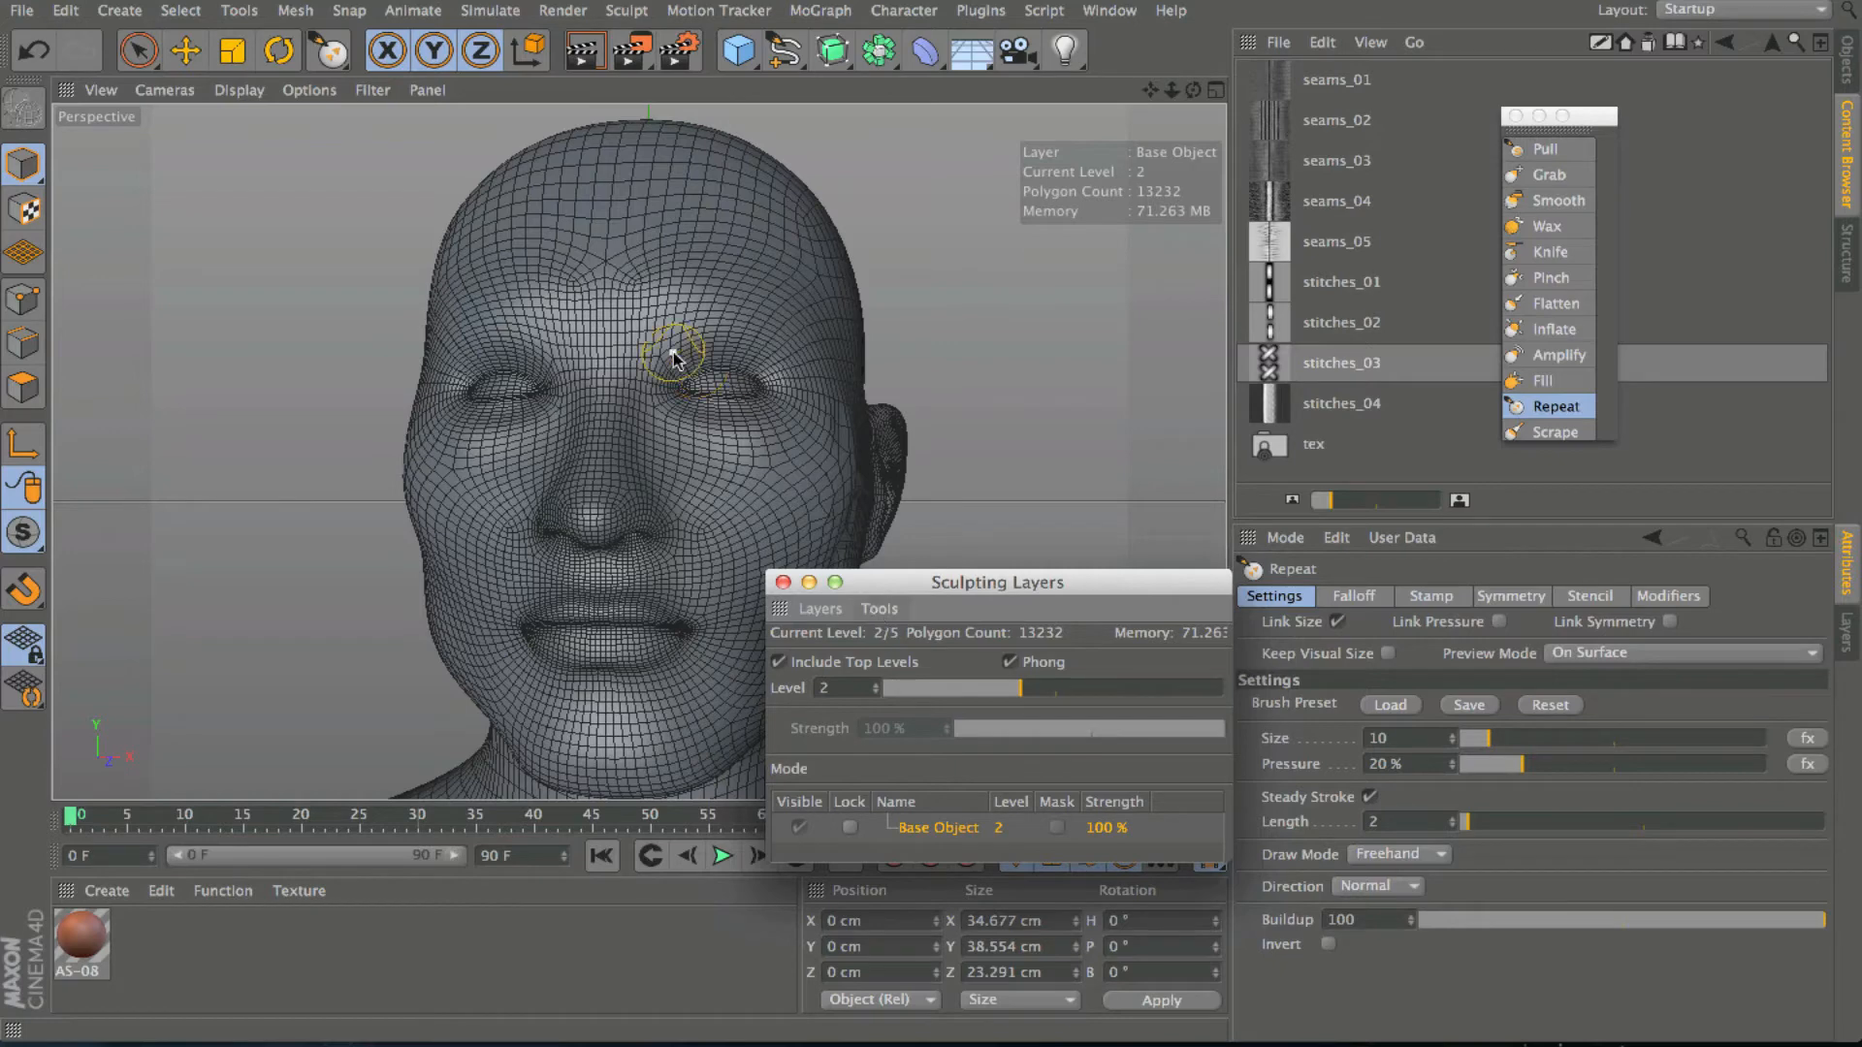
Try Repeat brush strokes above and below one eye at level 2, and undo them.
mouse_move(673, 352)
mouse_down()
mouse_move(700, 337)
mouse_move(776, 353)
mouse_up()
drag(675, 403, 730, 407)
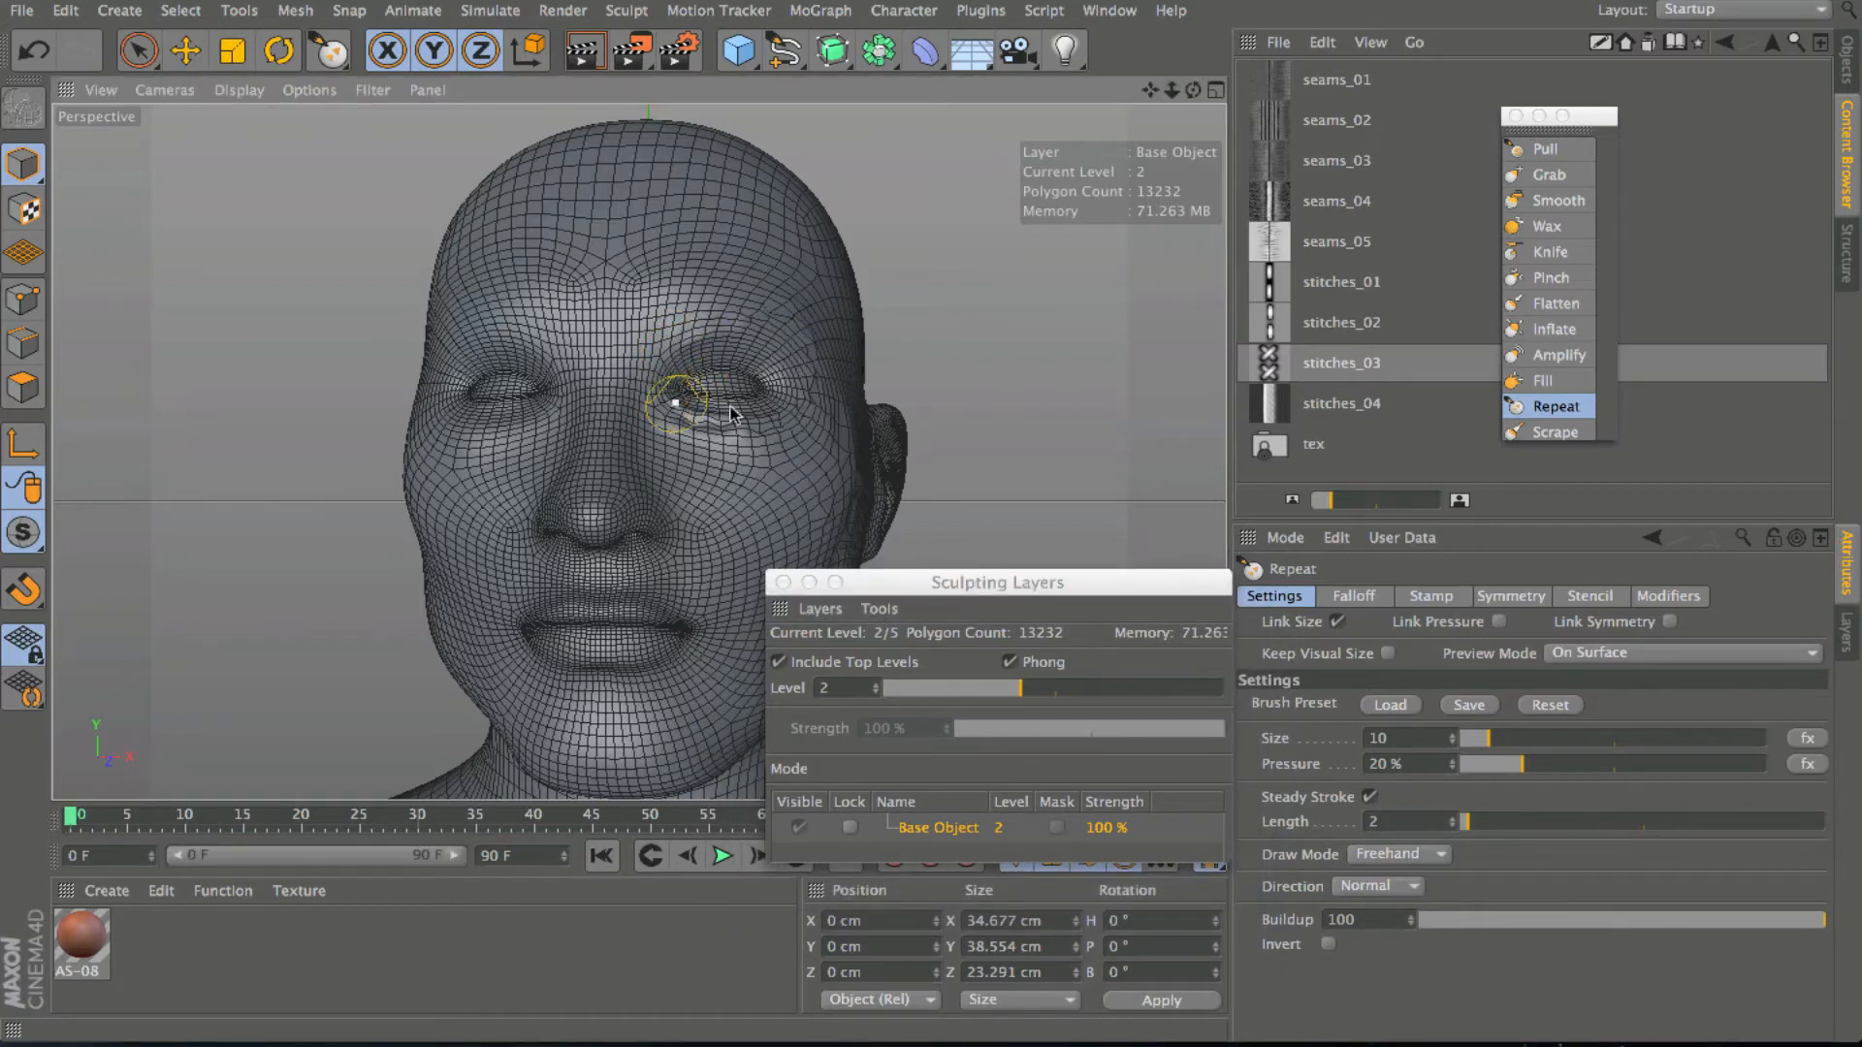
click(34, 50)
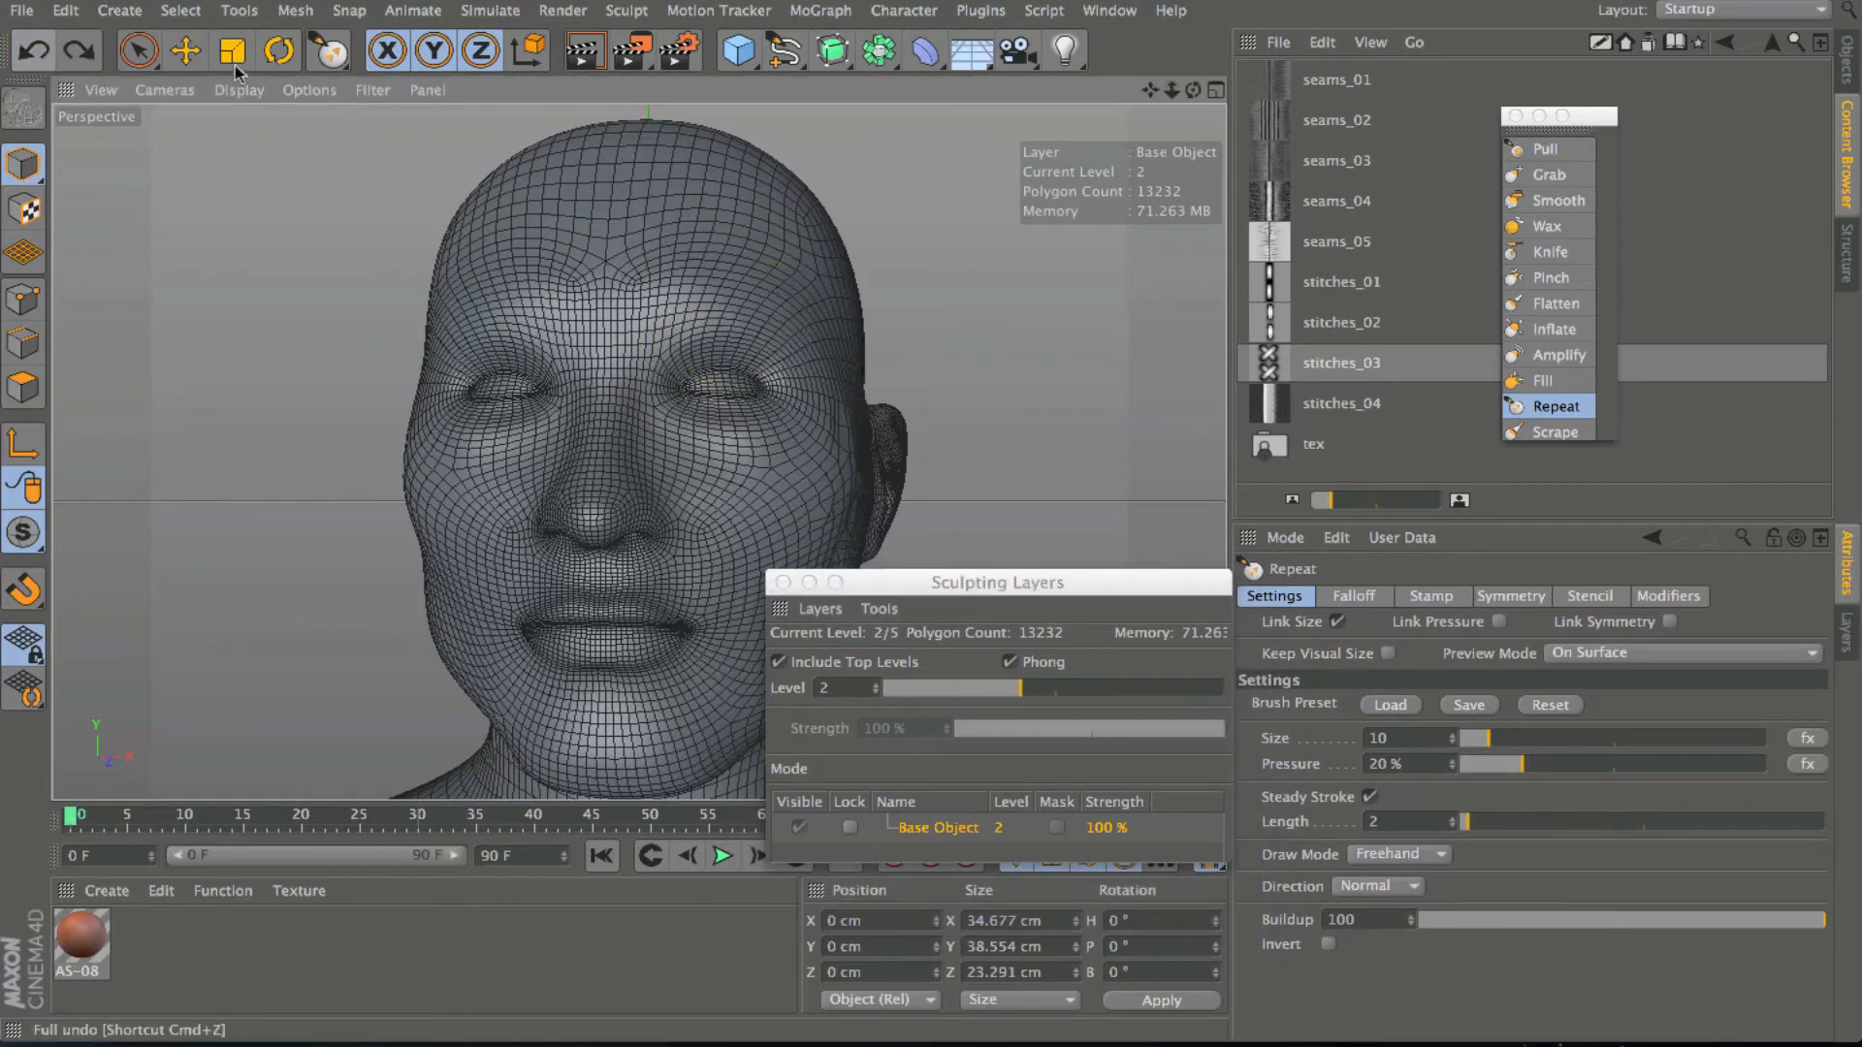
Choose the Mask brush and set its size to 19.
click(638, 13)
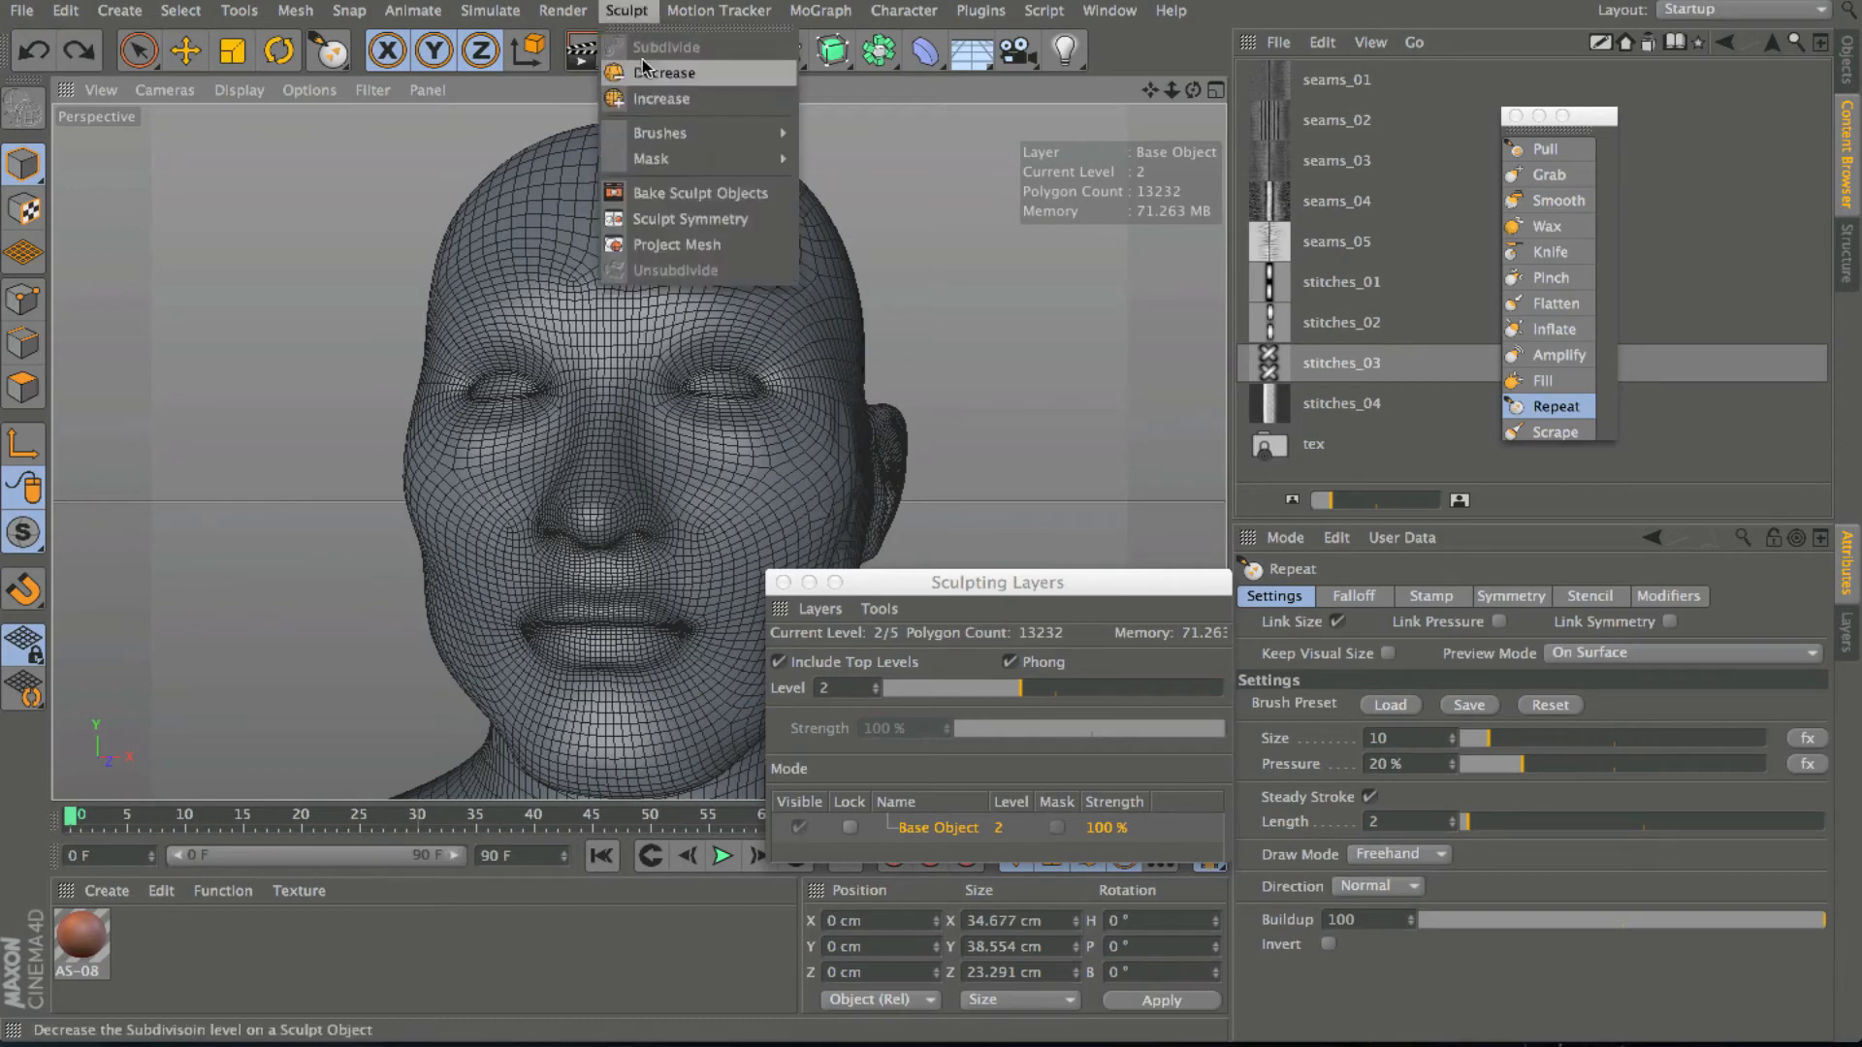
mouse_move(685, 161)
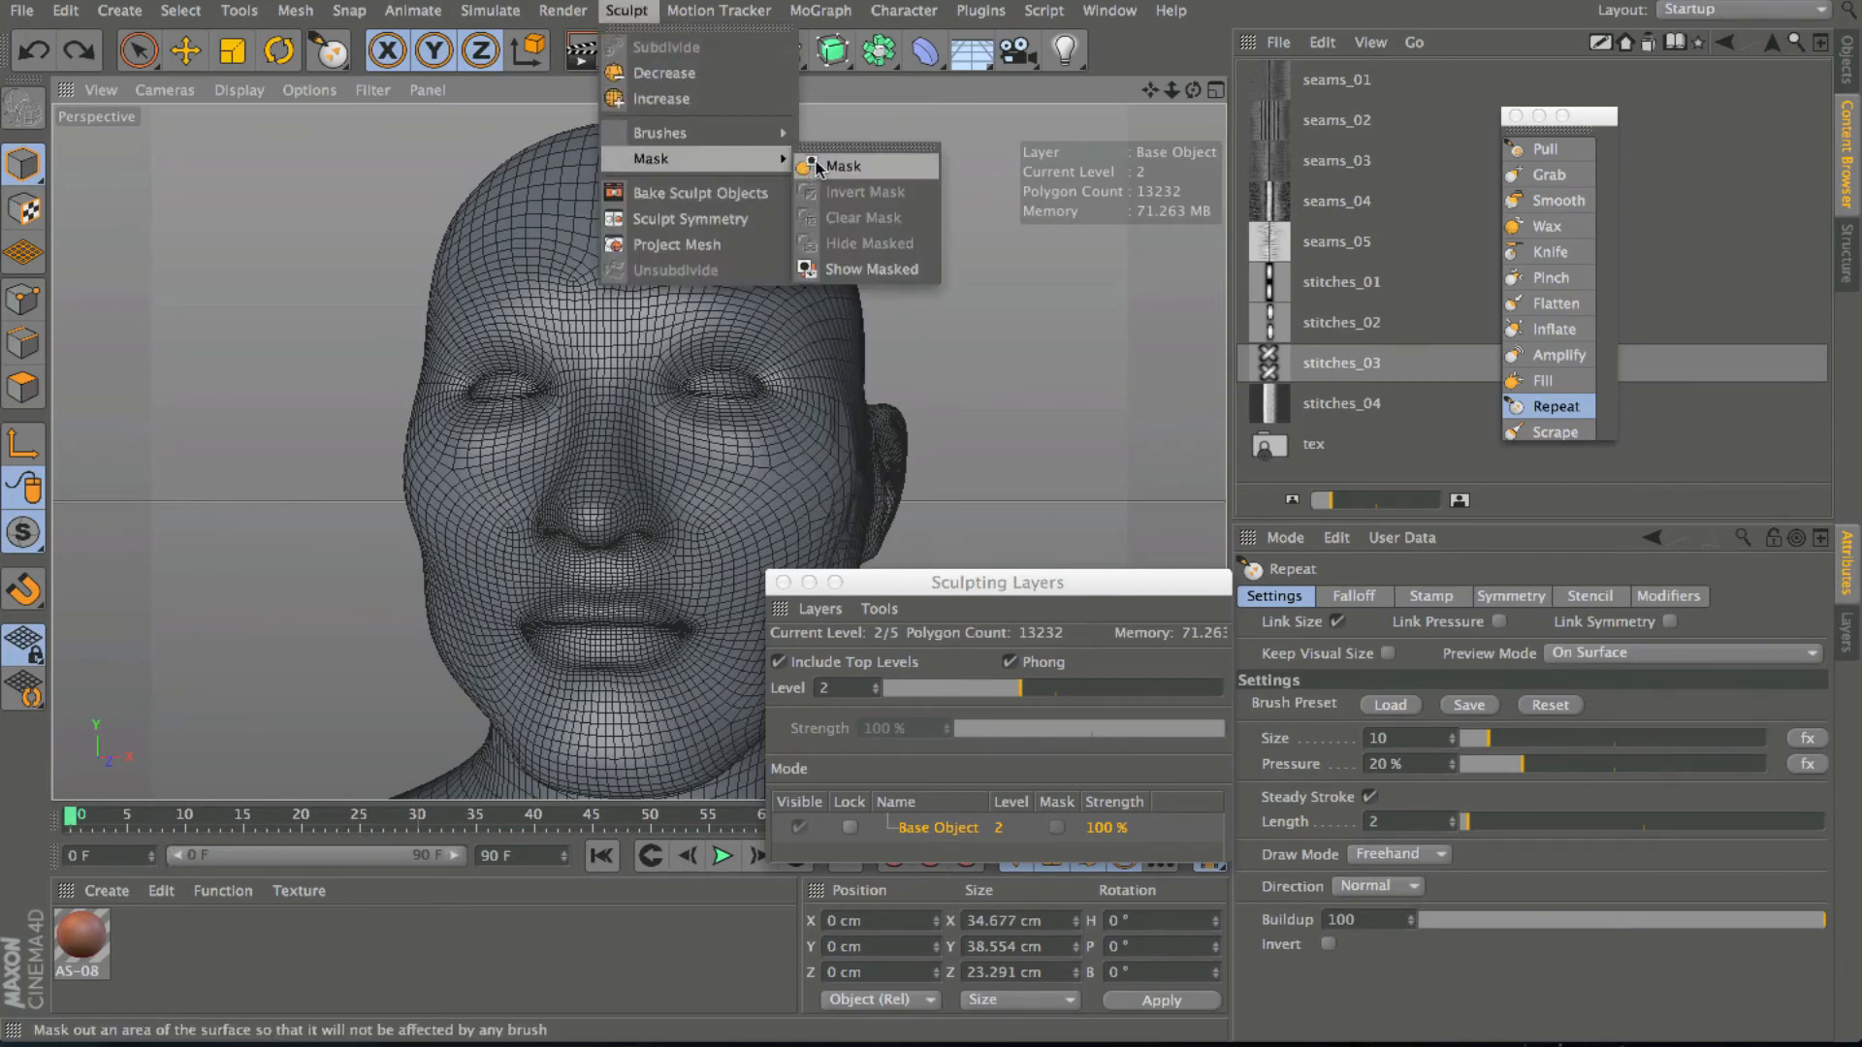
click(842, 166)
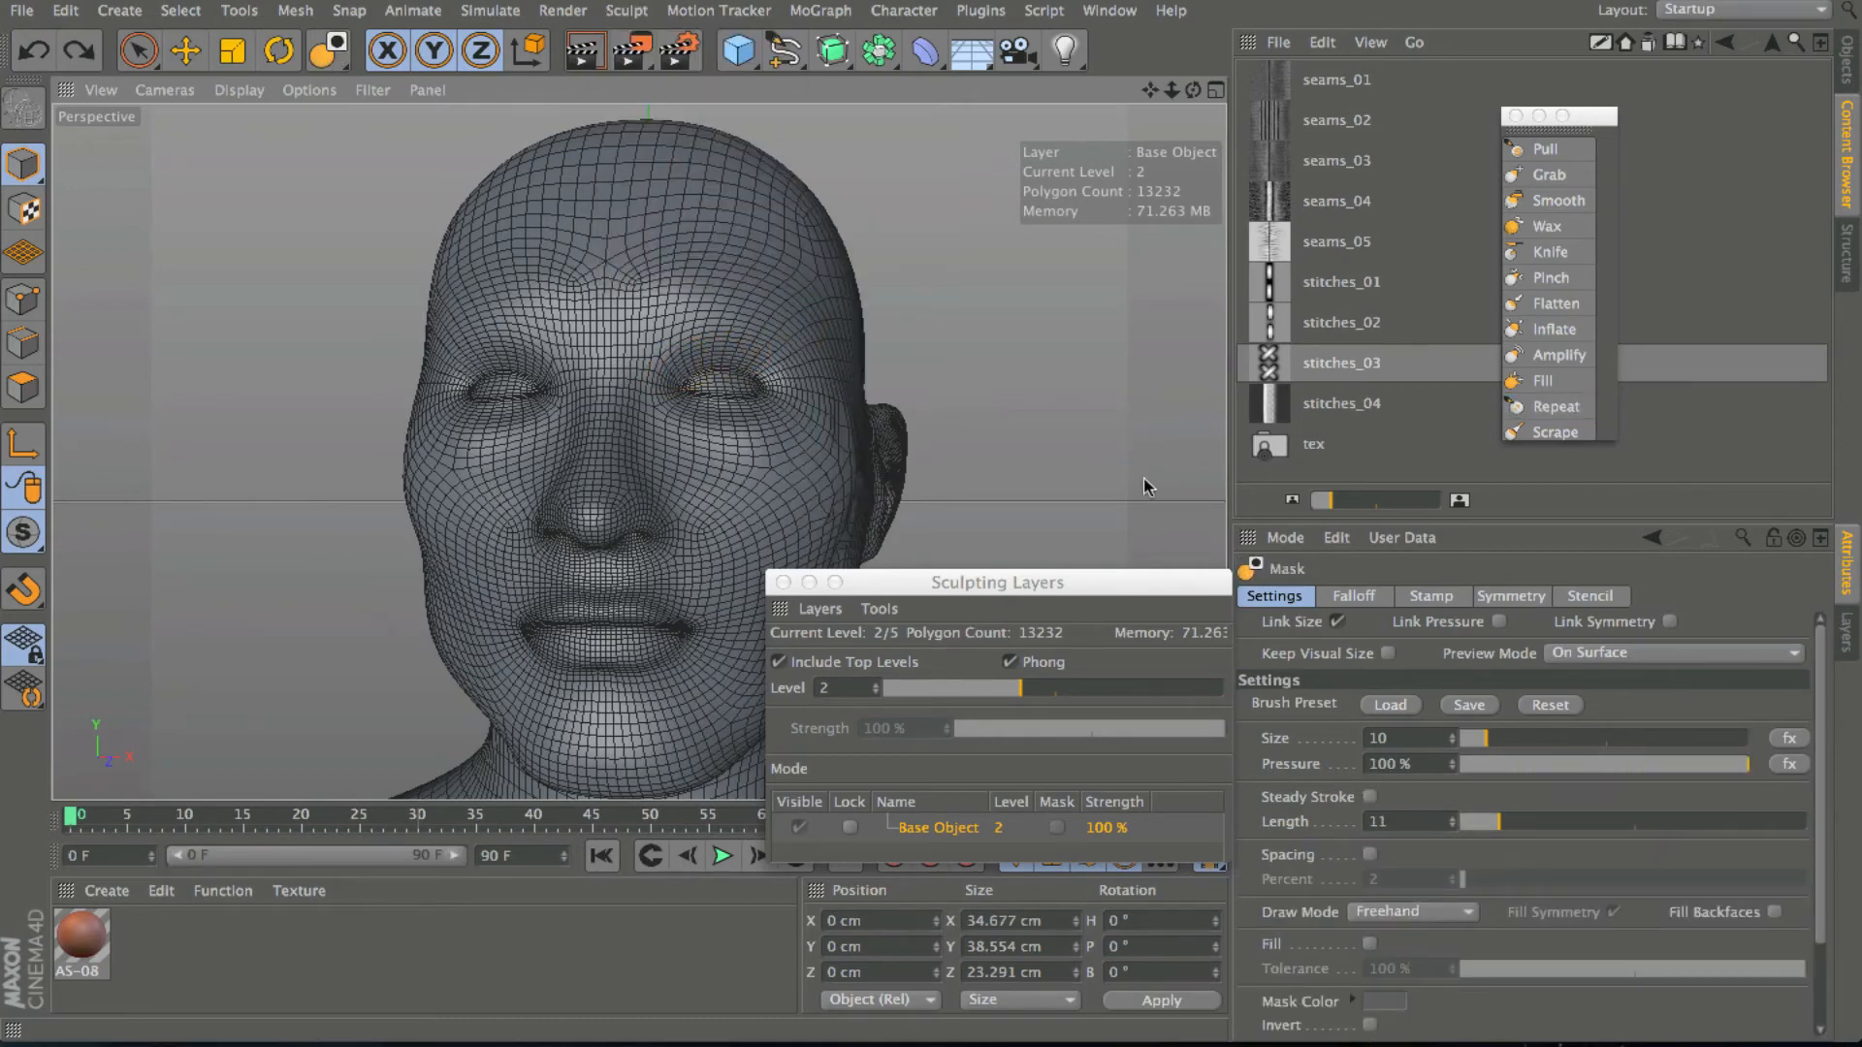
click(1514, 740)
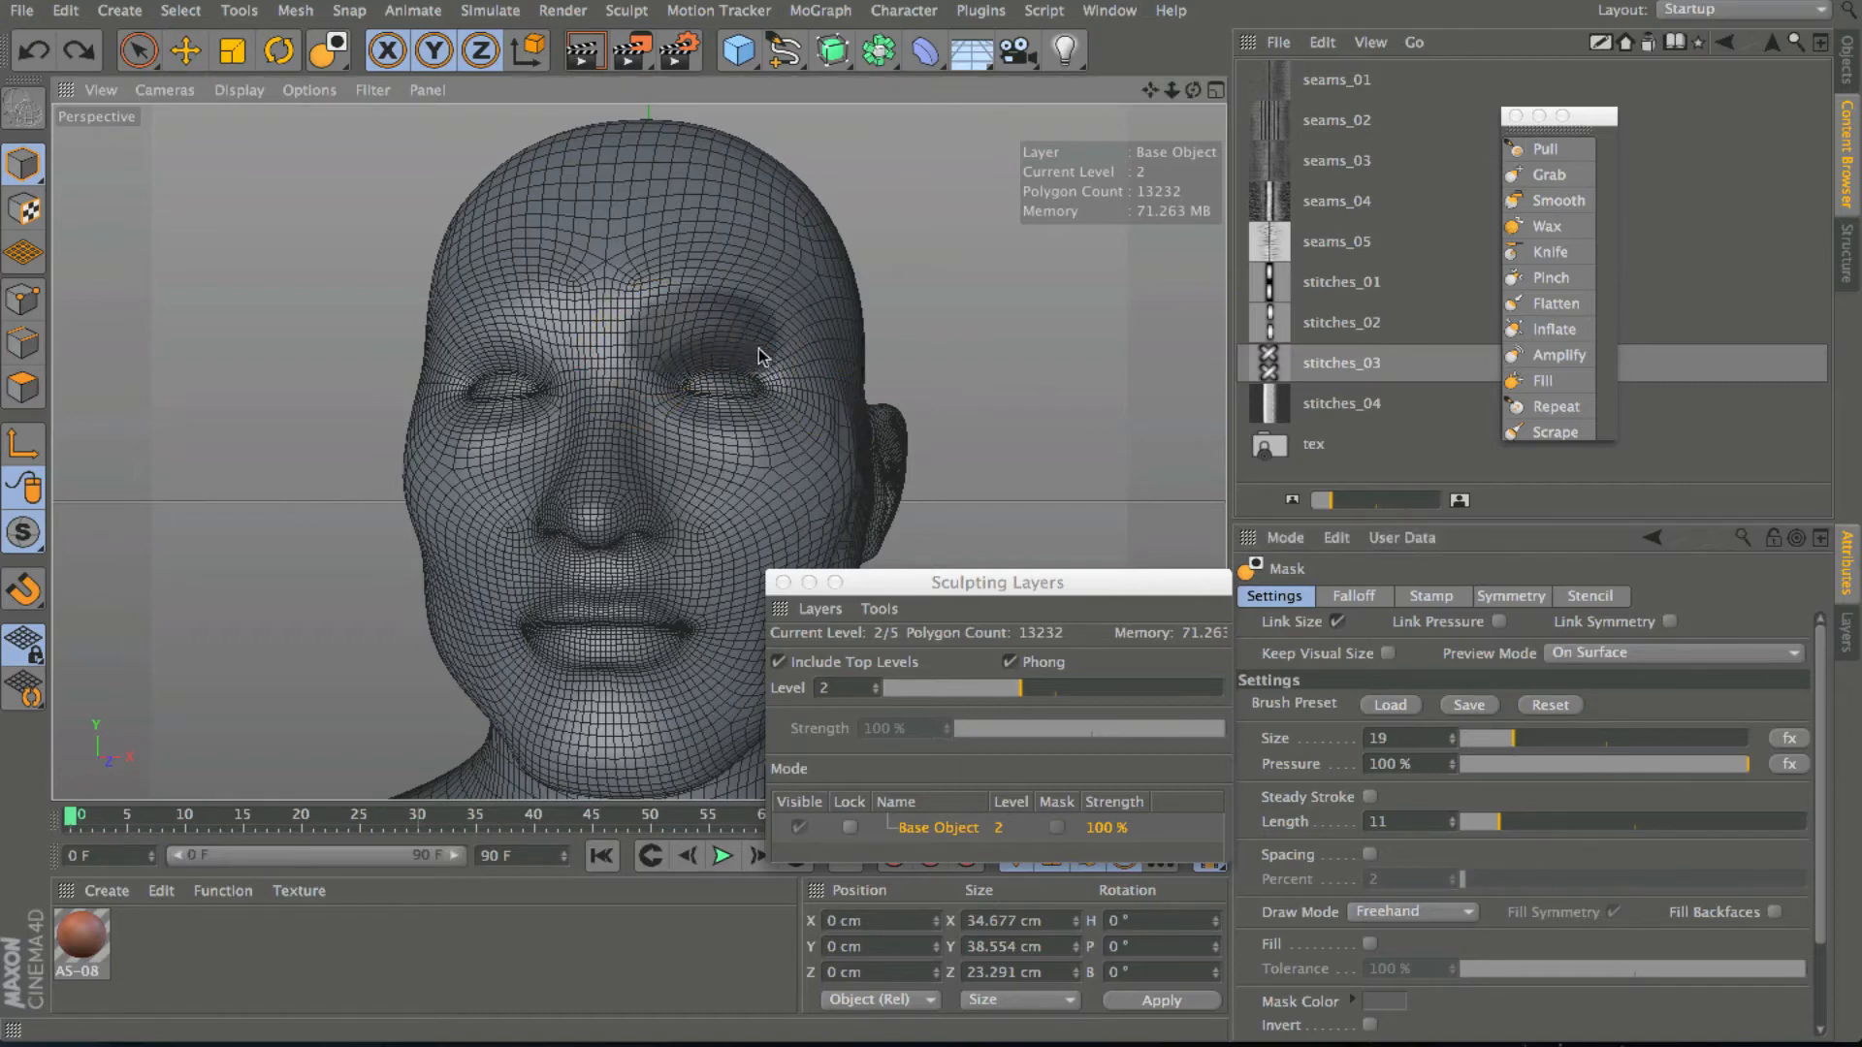
Try painting a mask around each eye and across the nose bridge without symmetry, and undo it.
mouse_move(759, 356)
mouse_down()
mouse_move(689, 431)
mouse_move(782, 402)
mouse_move(698, 349)
mouse_move(770, 419)
mouse_up()
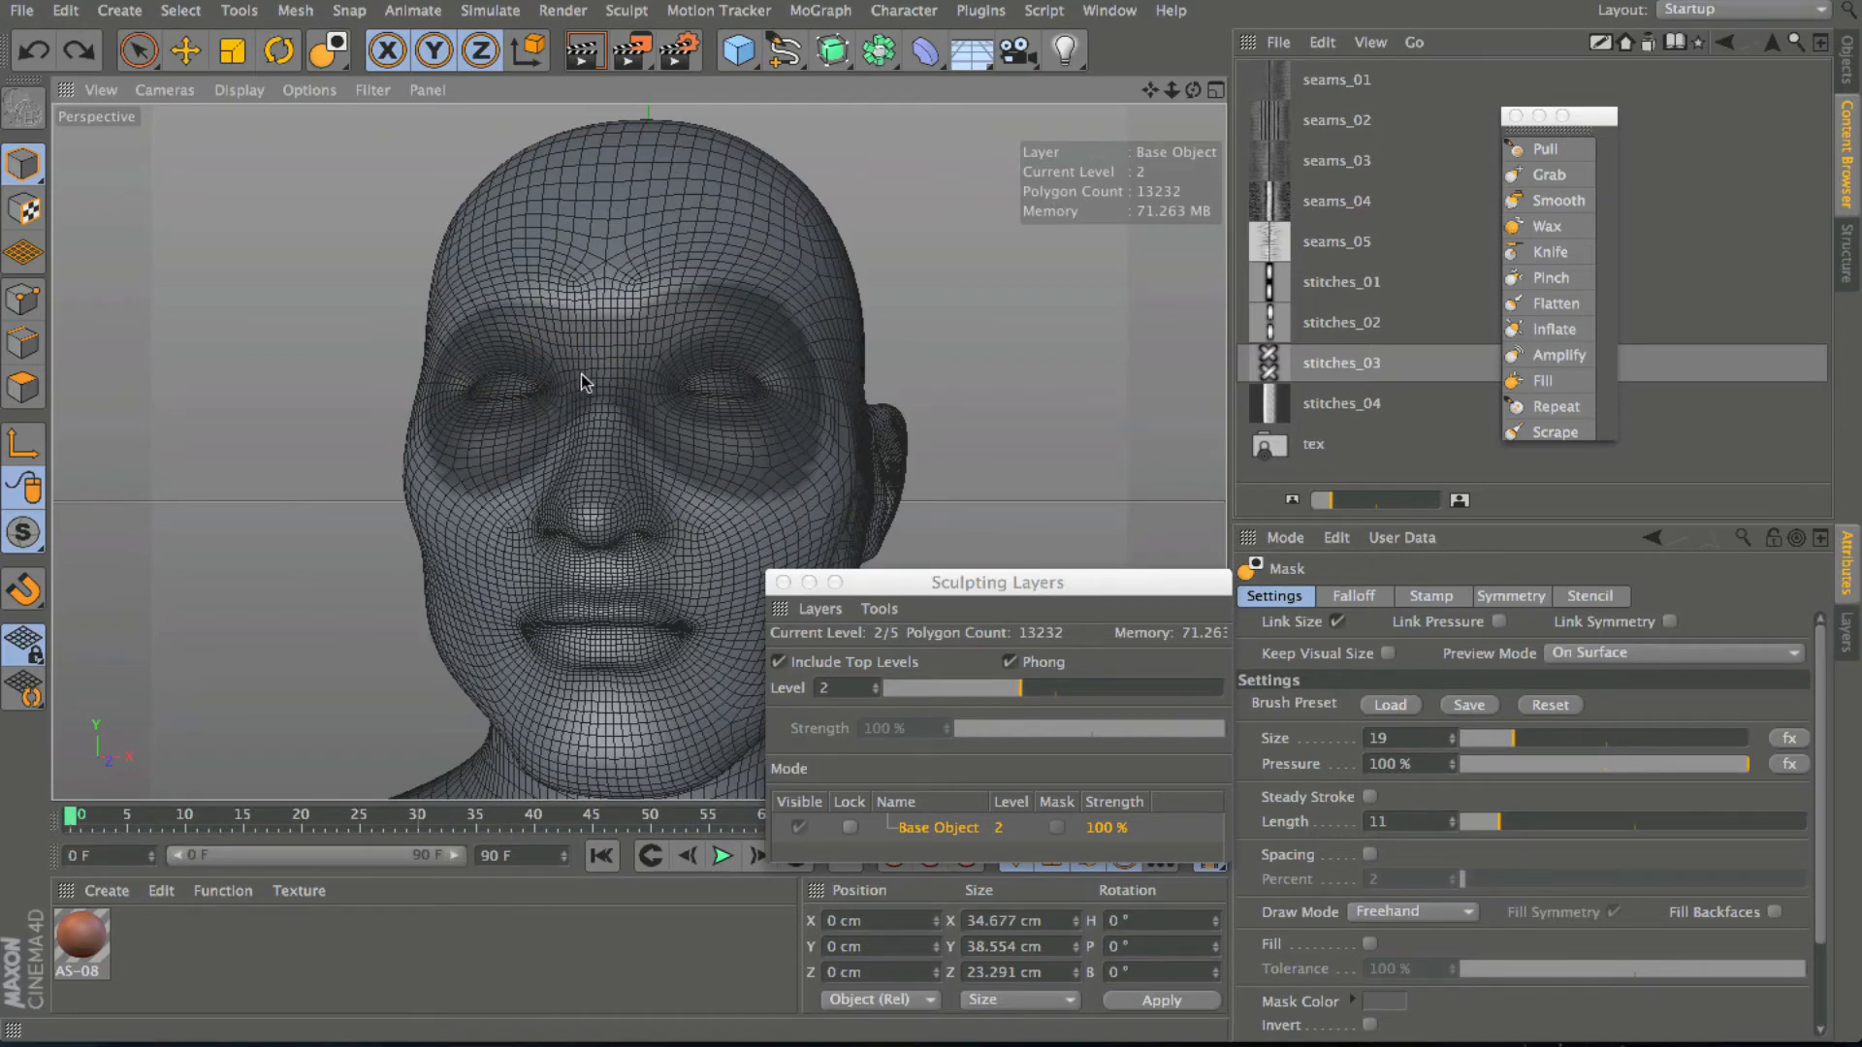
drag(469, 415, 486, 437)
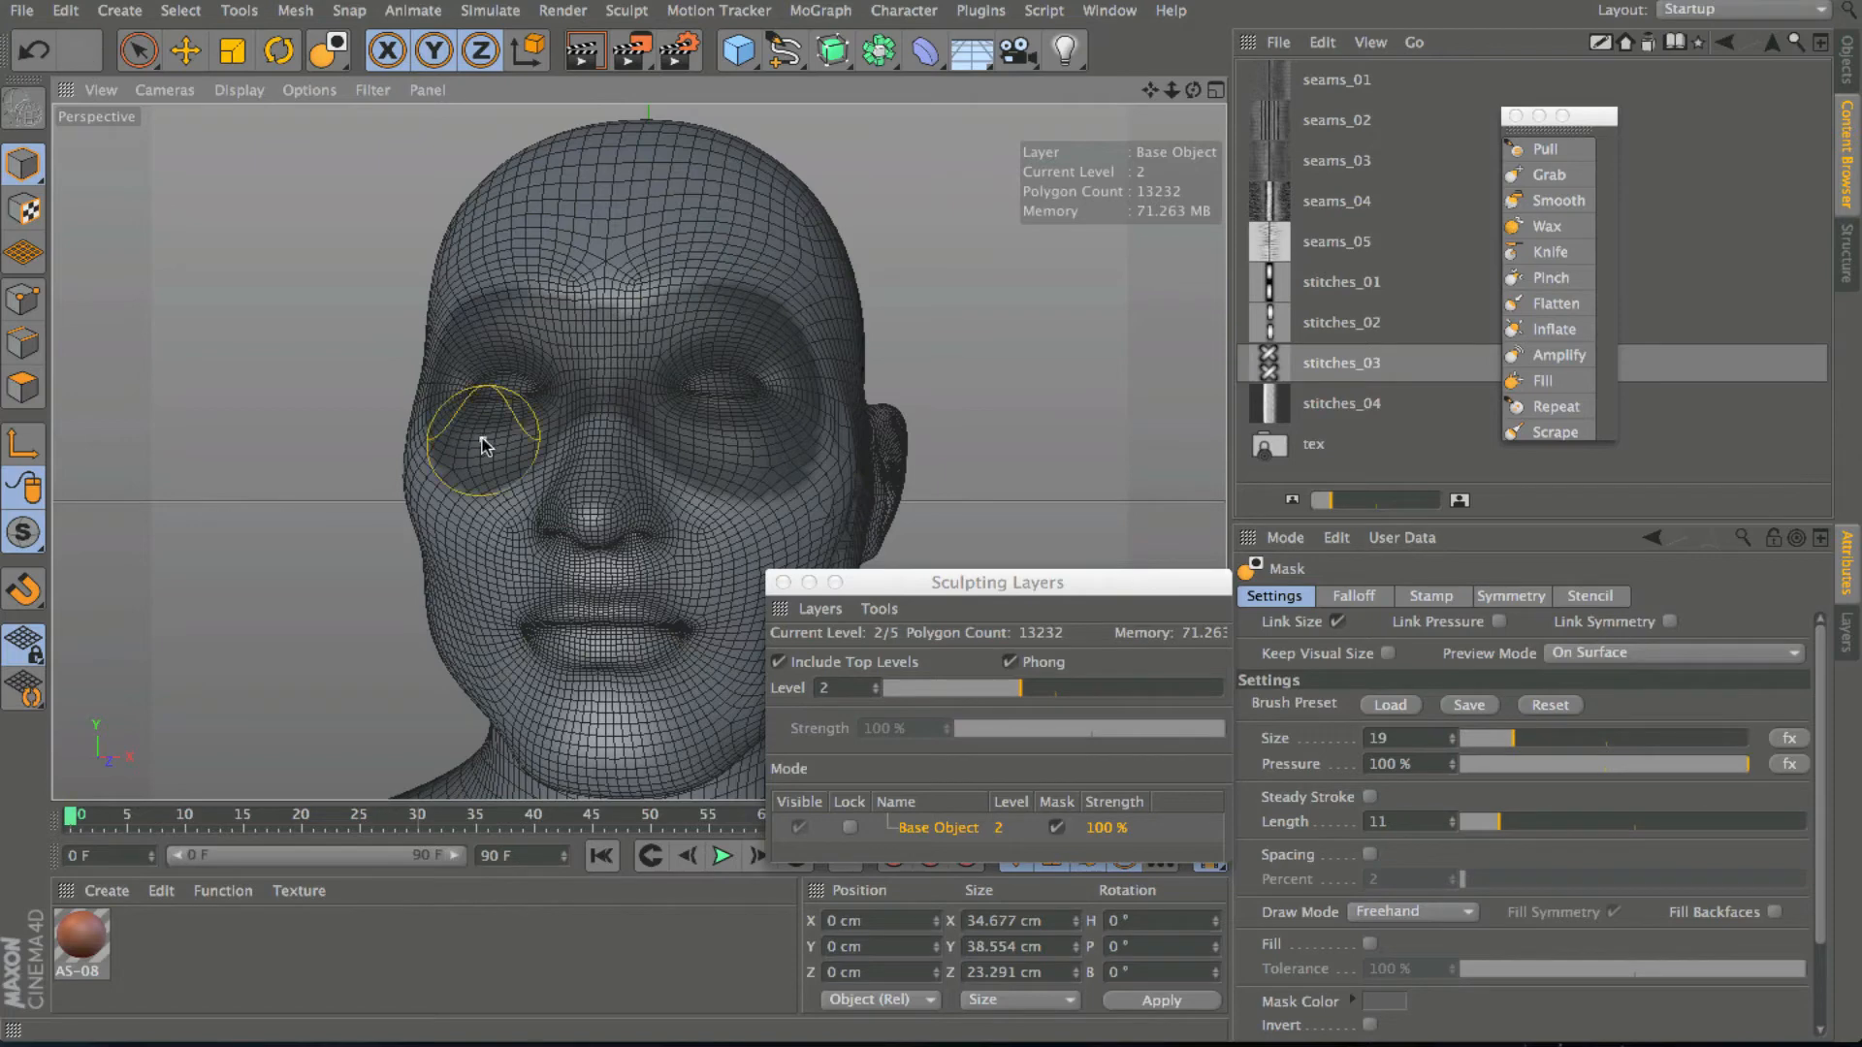
drag(1192, 89, 1192, 89)
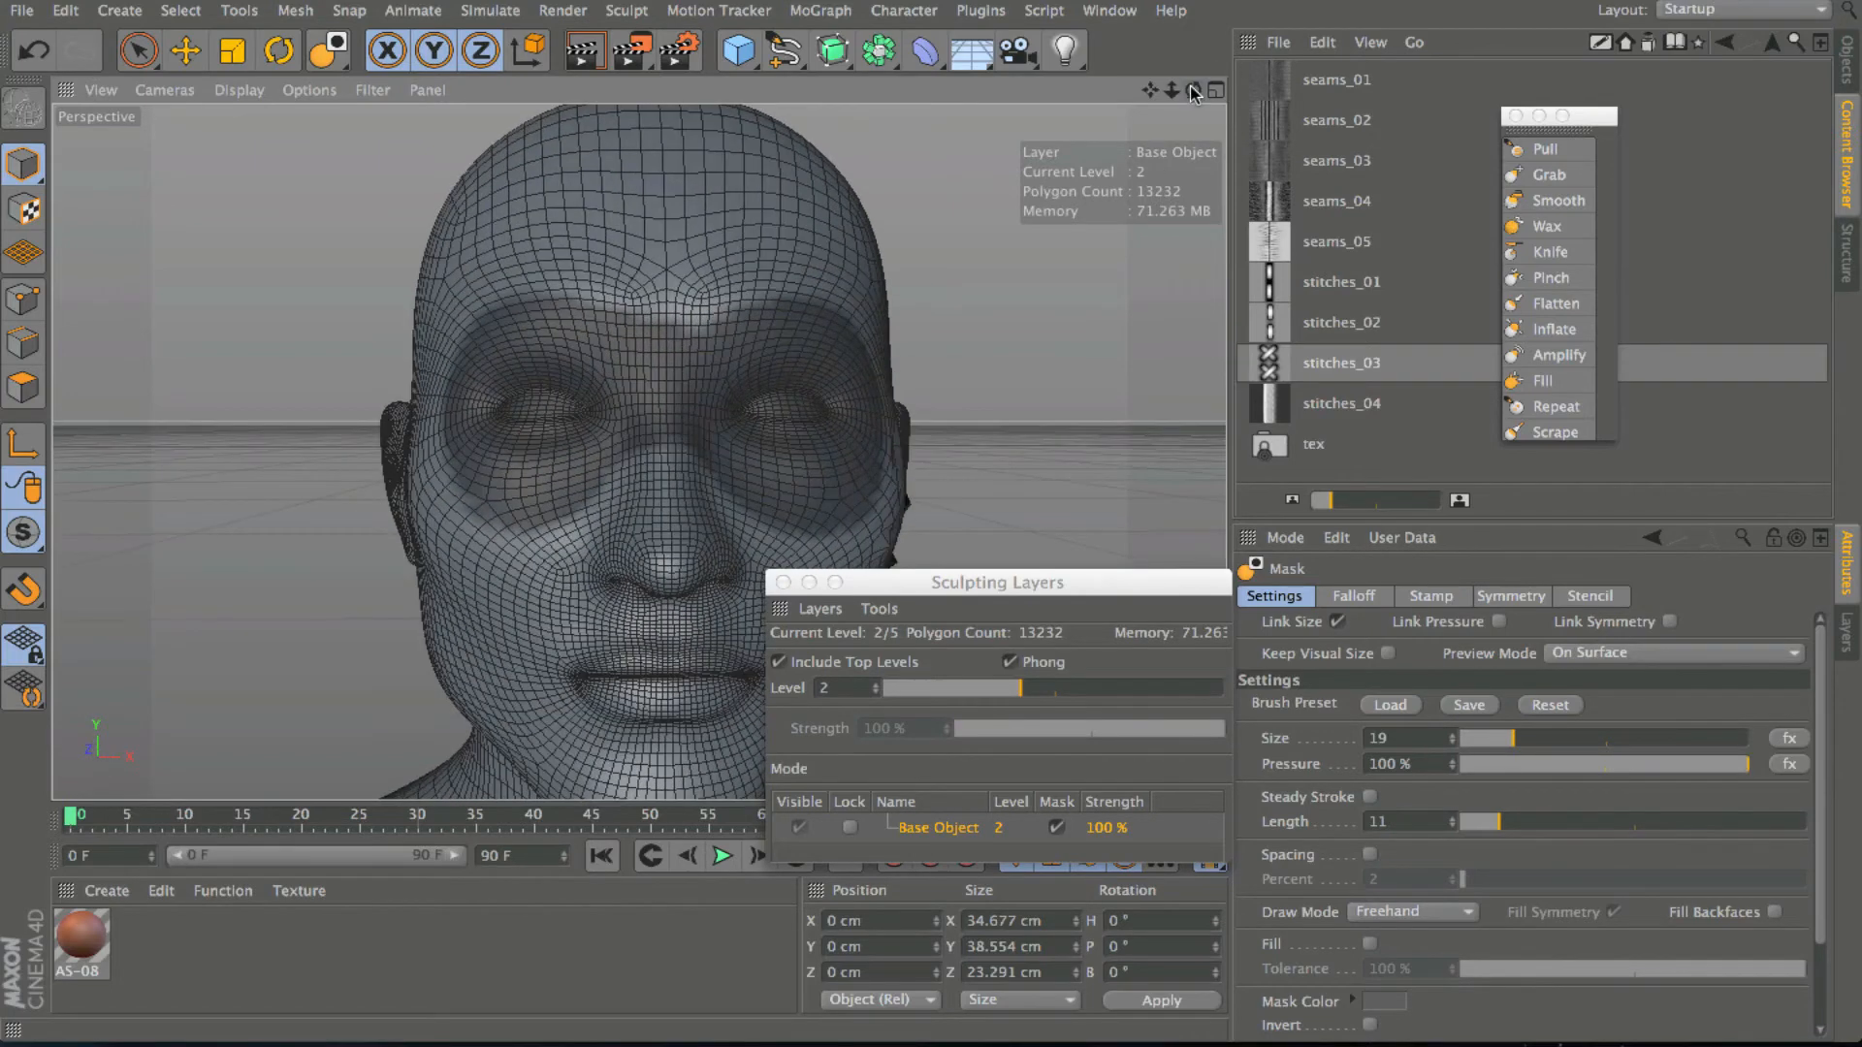
key(ctrl+z)
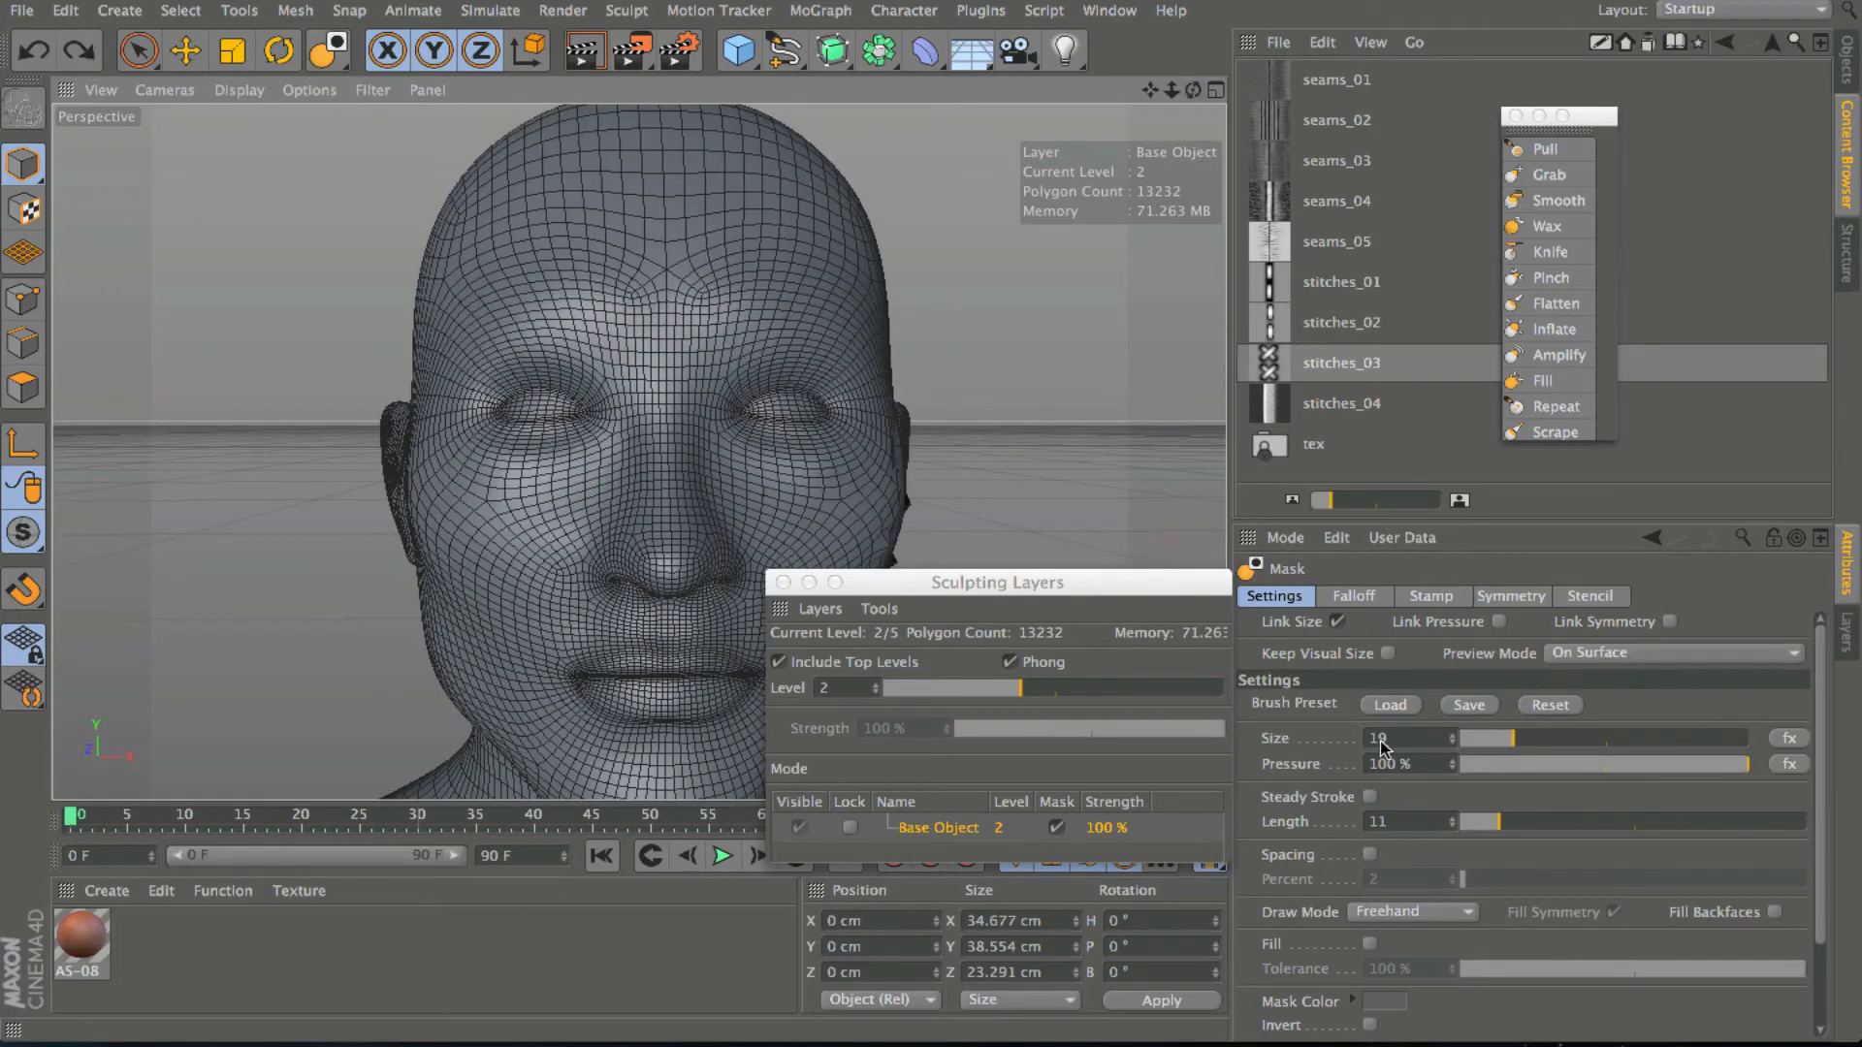
Turn on X (YZ) symmetry for the Mask brush and paint a mask over both eye areas and the nose bridge.
click(1506, 598)
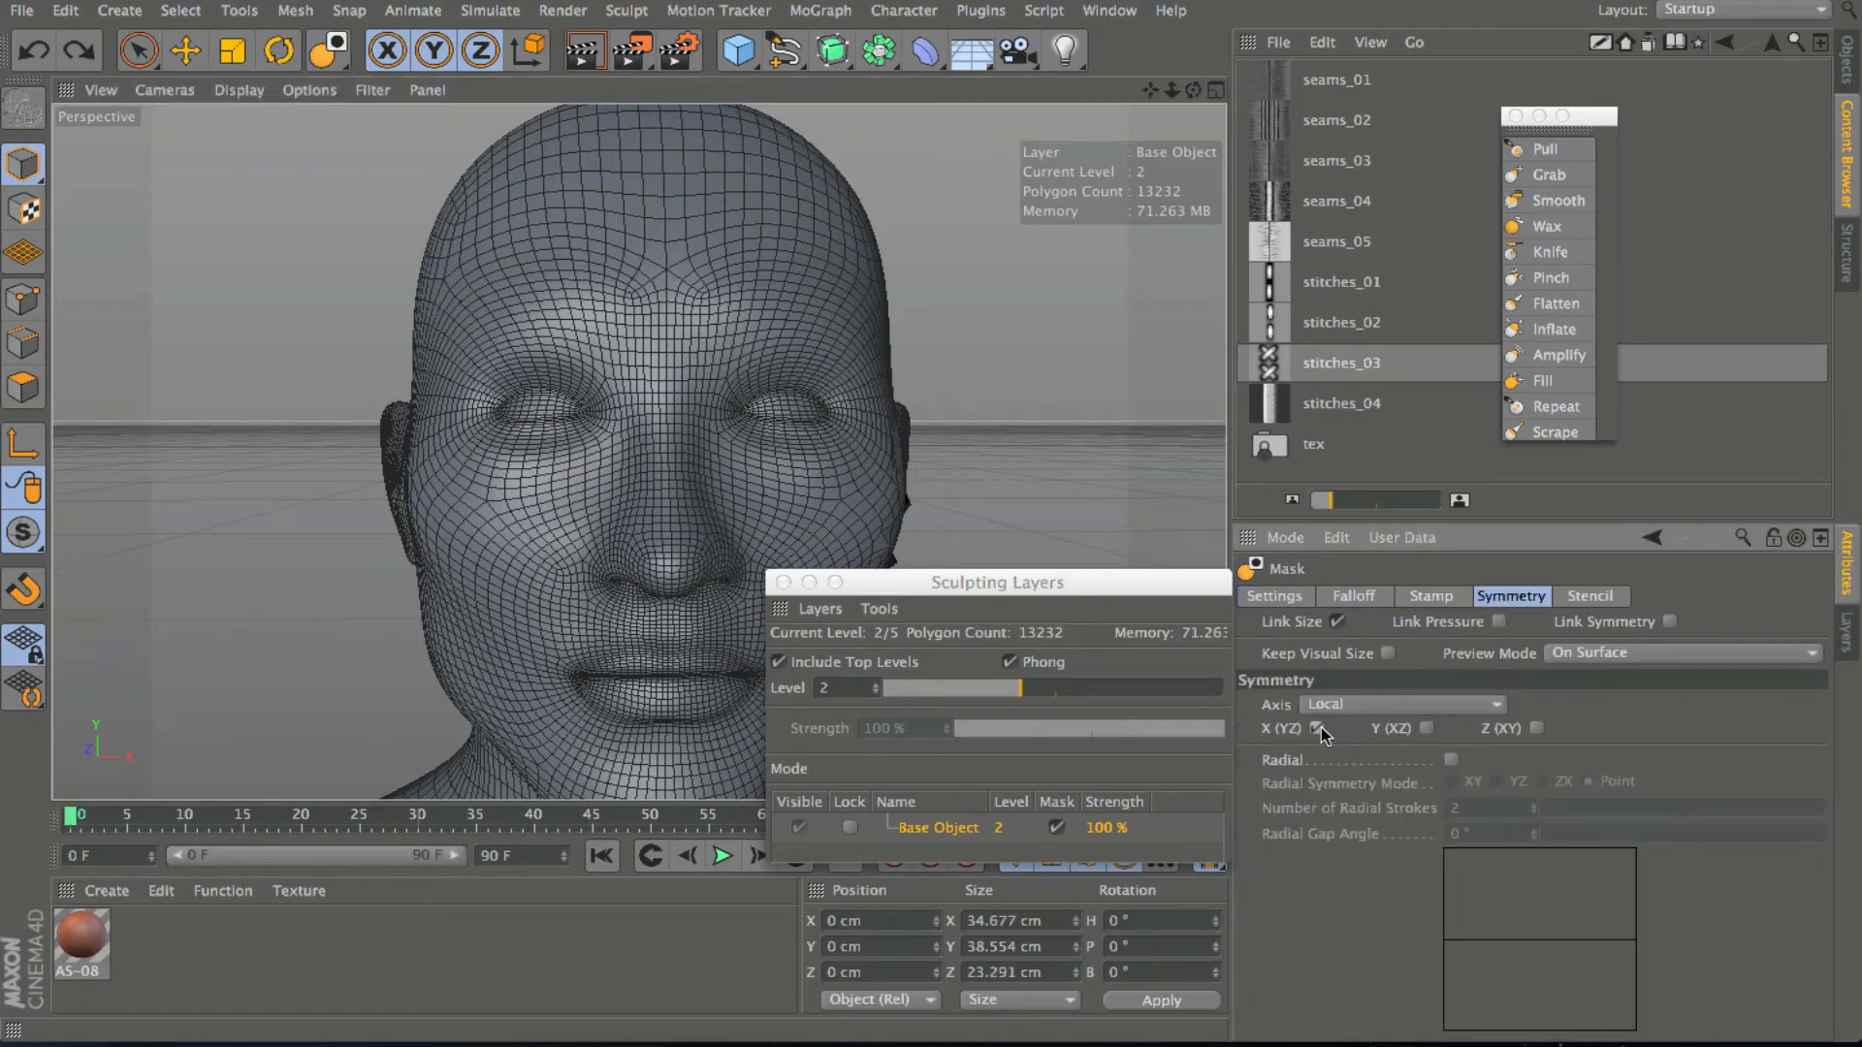
drag(1194, 90, 1149, 90)
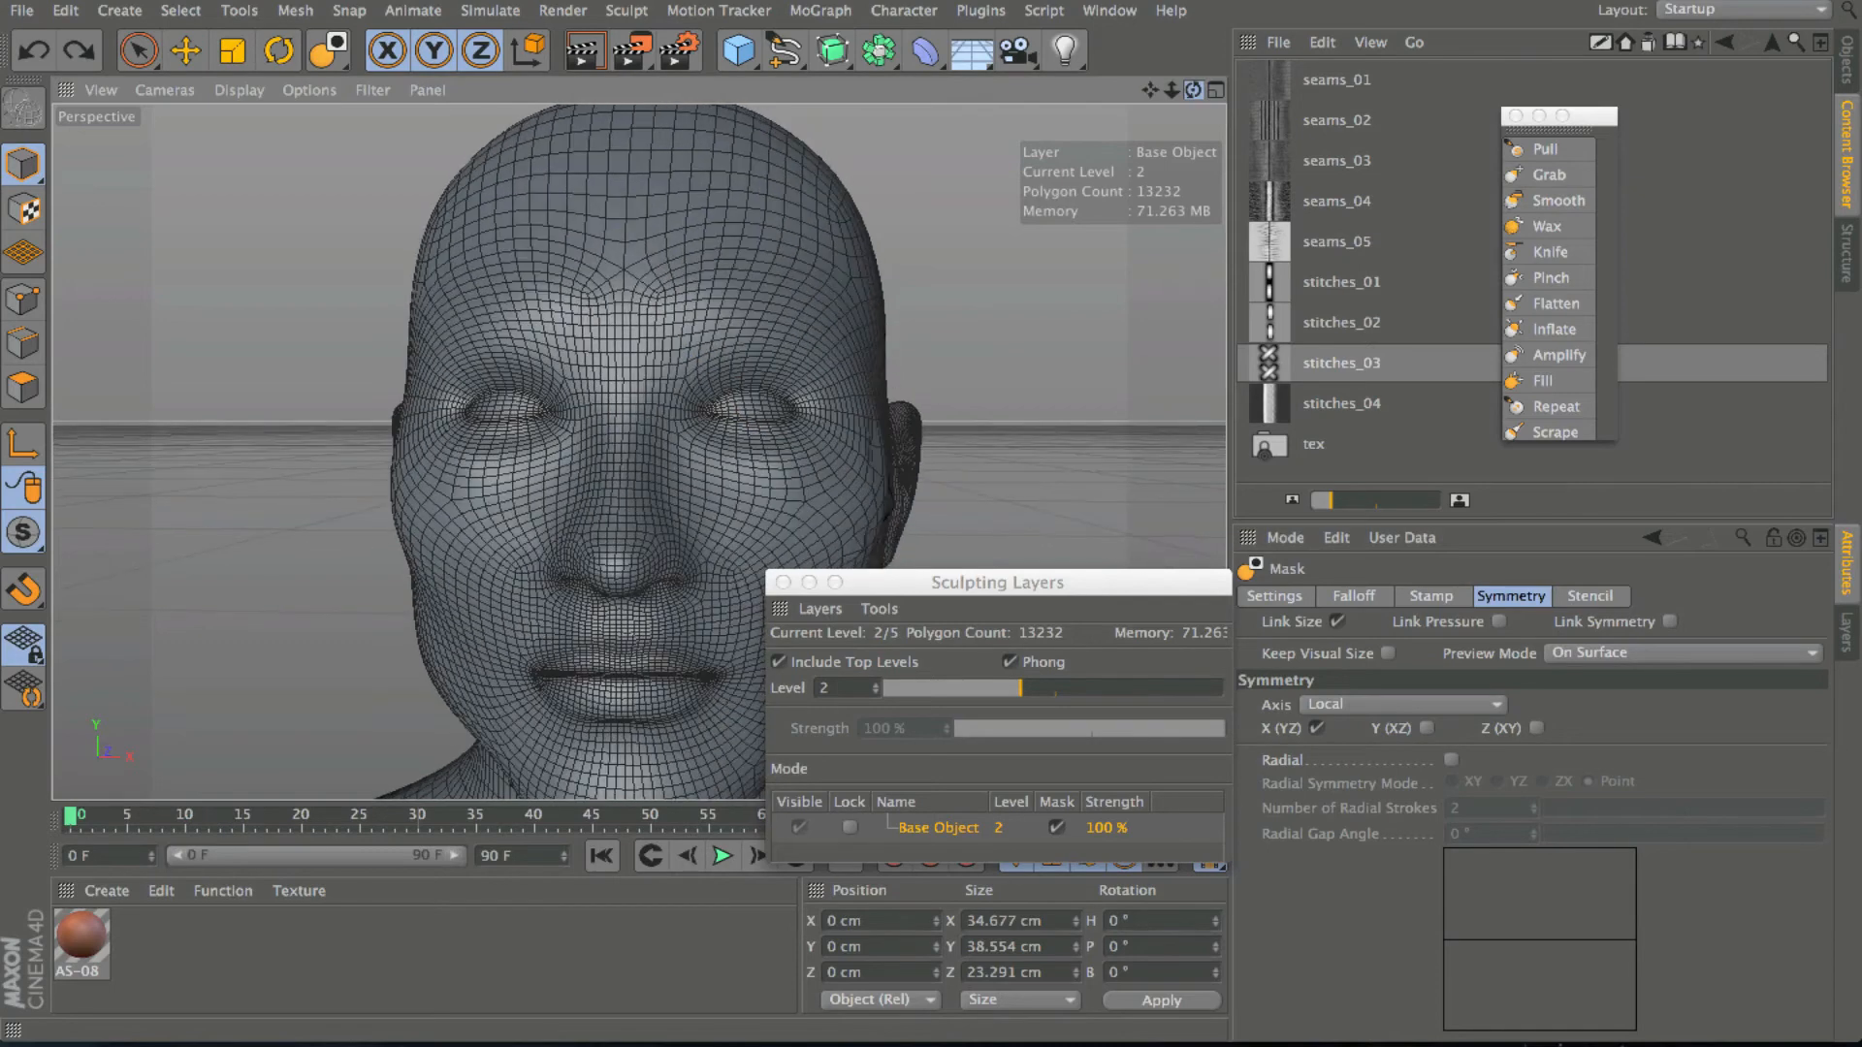
mouse_move(692, 399)
mouse_down()
mouse_move(759, 371)
mouse_move(777, 433)
mouse_move(703, 368)
mouse_move(471, 373)
mouse_up()
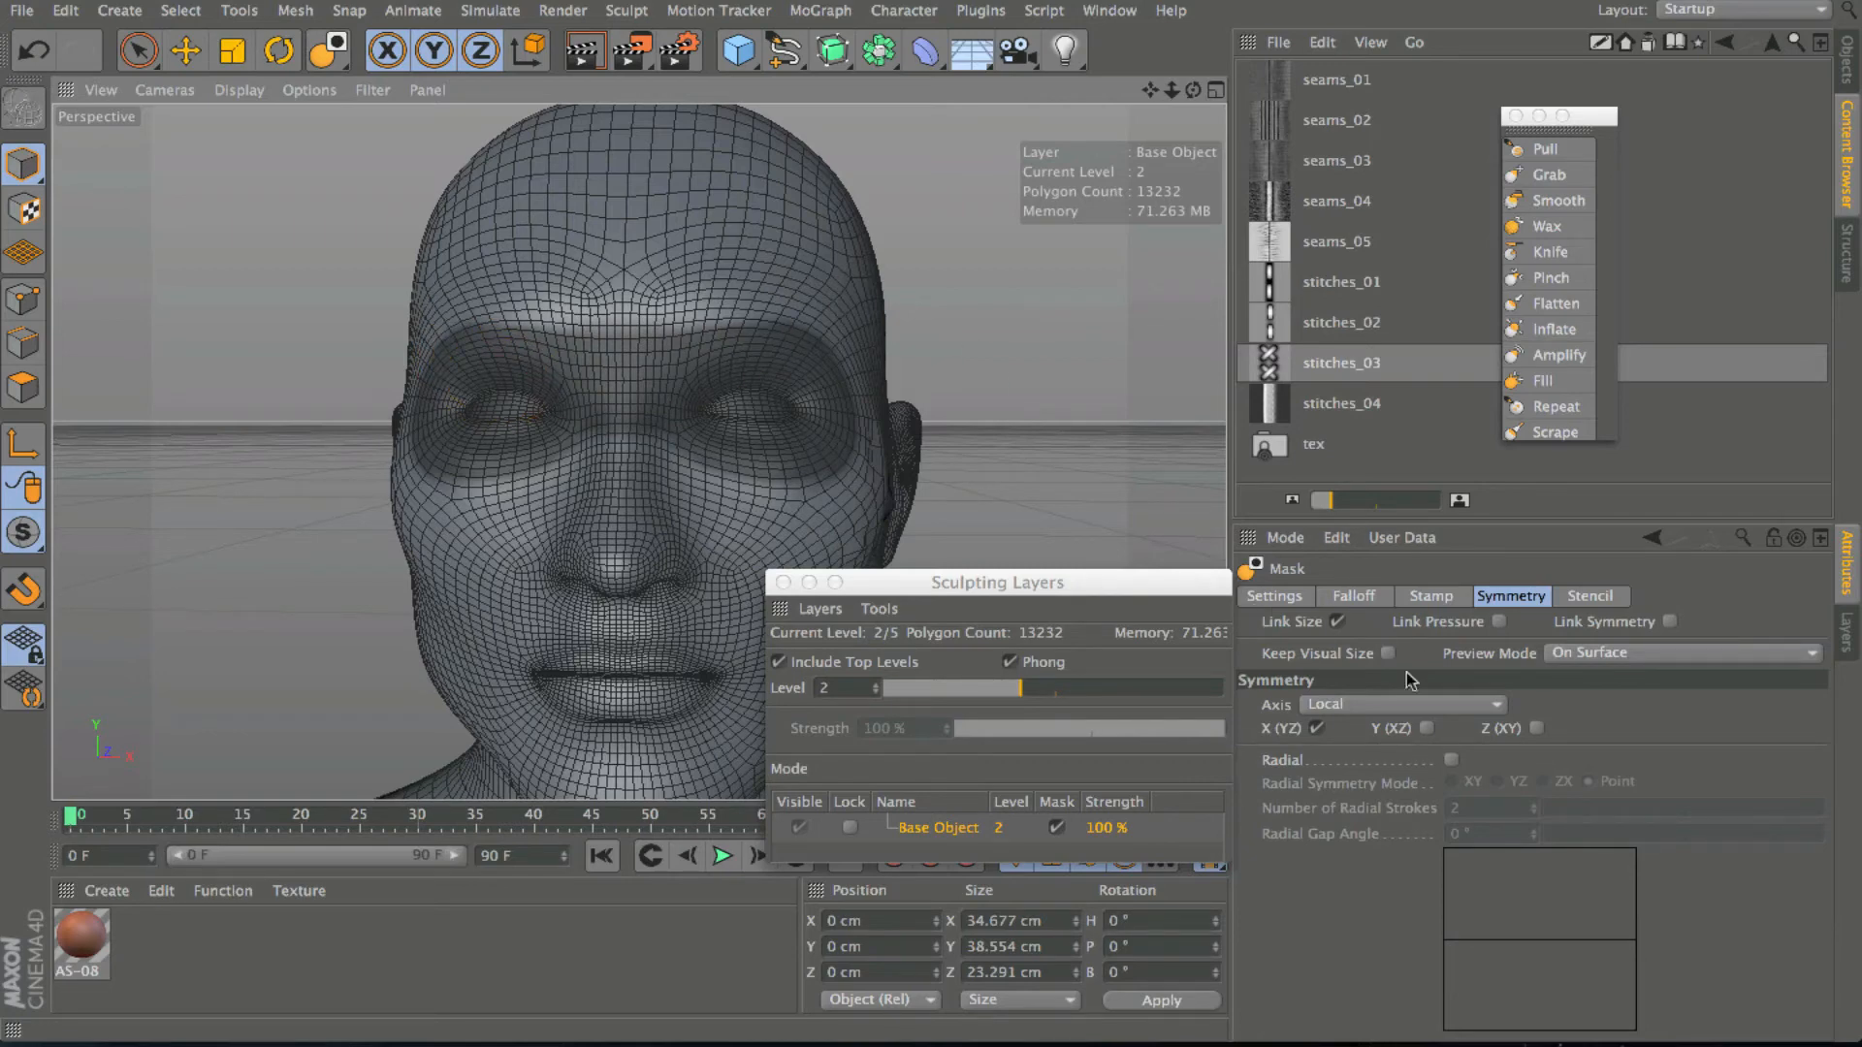
Invert the mask so that only the eye area is left open to sculpting.
click(626, 10)
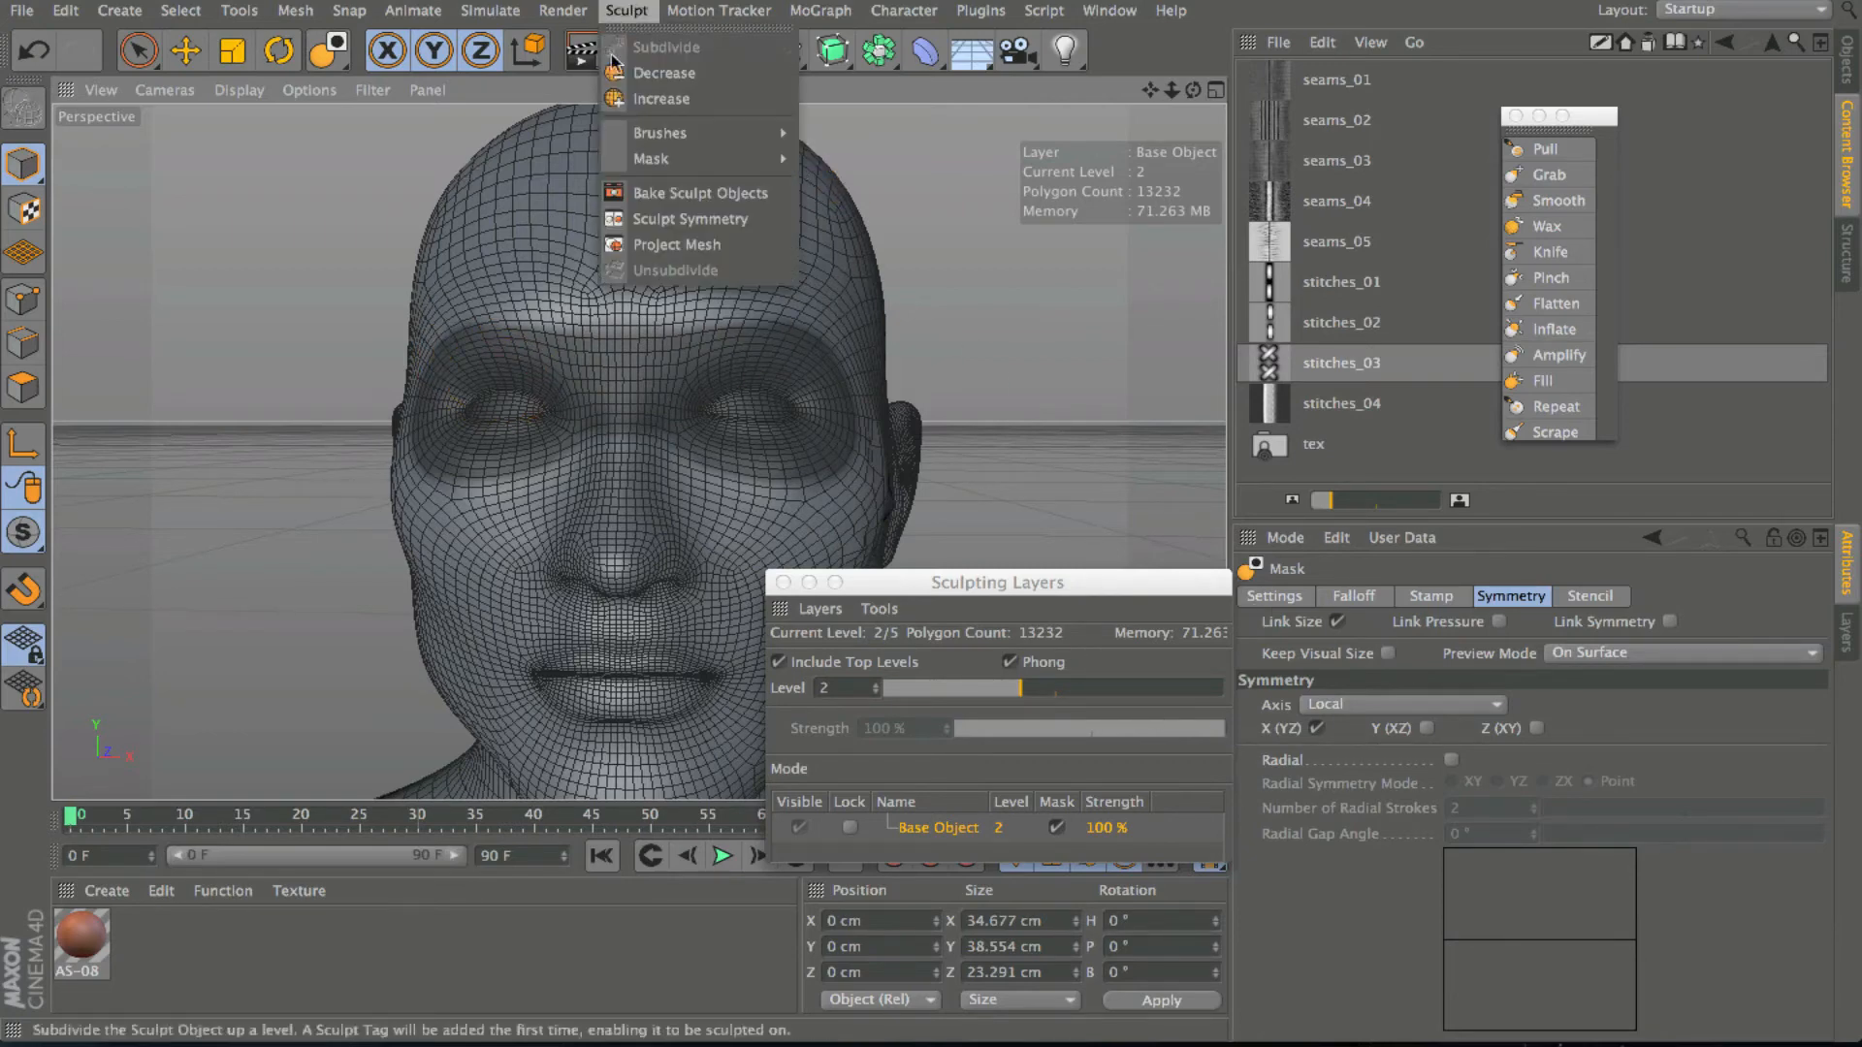
mouse_move(642, 165)
click(845, 194)
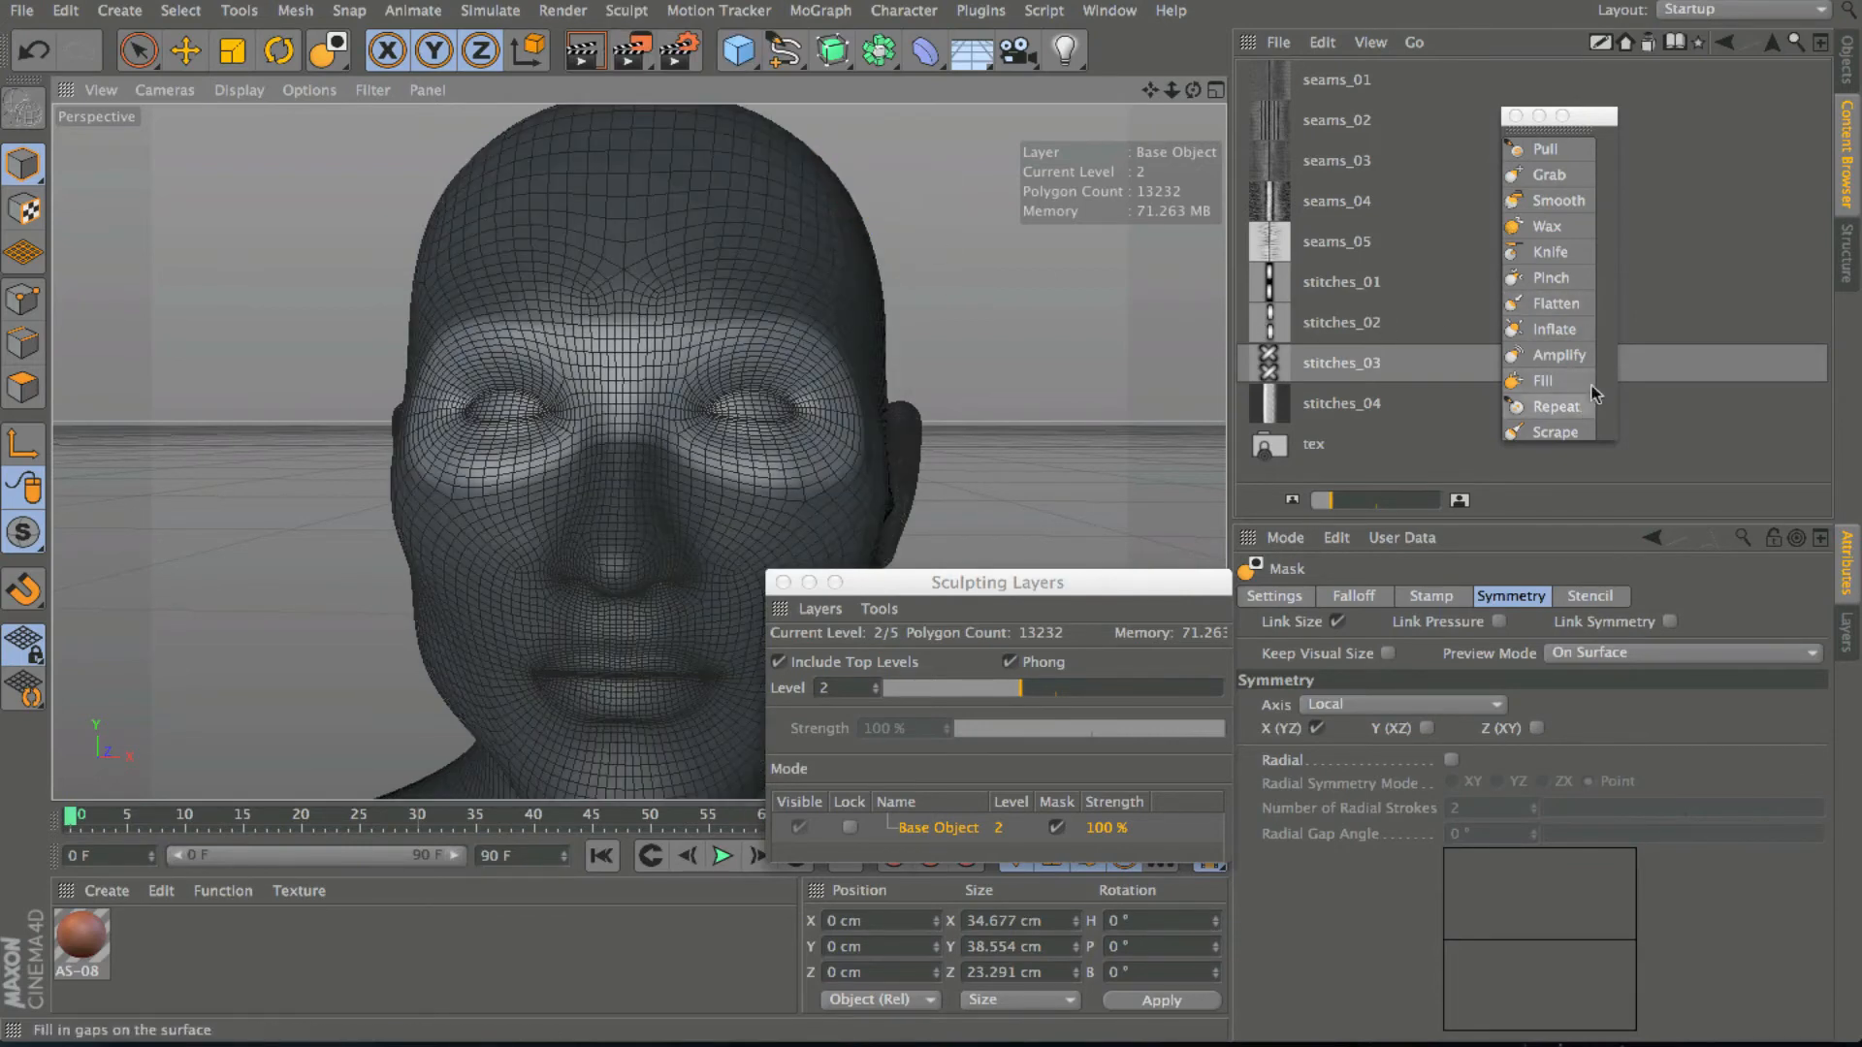
Inflate the unmasked brow and nose bridge between the eyes with several Inflate brush strokes.
click(1554, 329)
drag(648, 393, 700, 347)
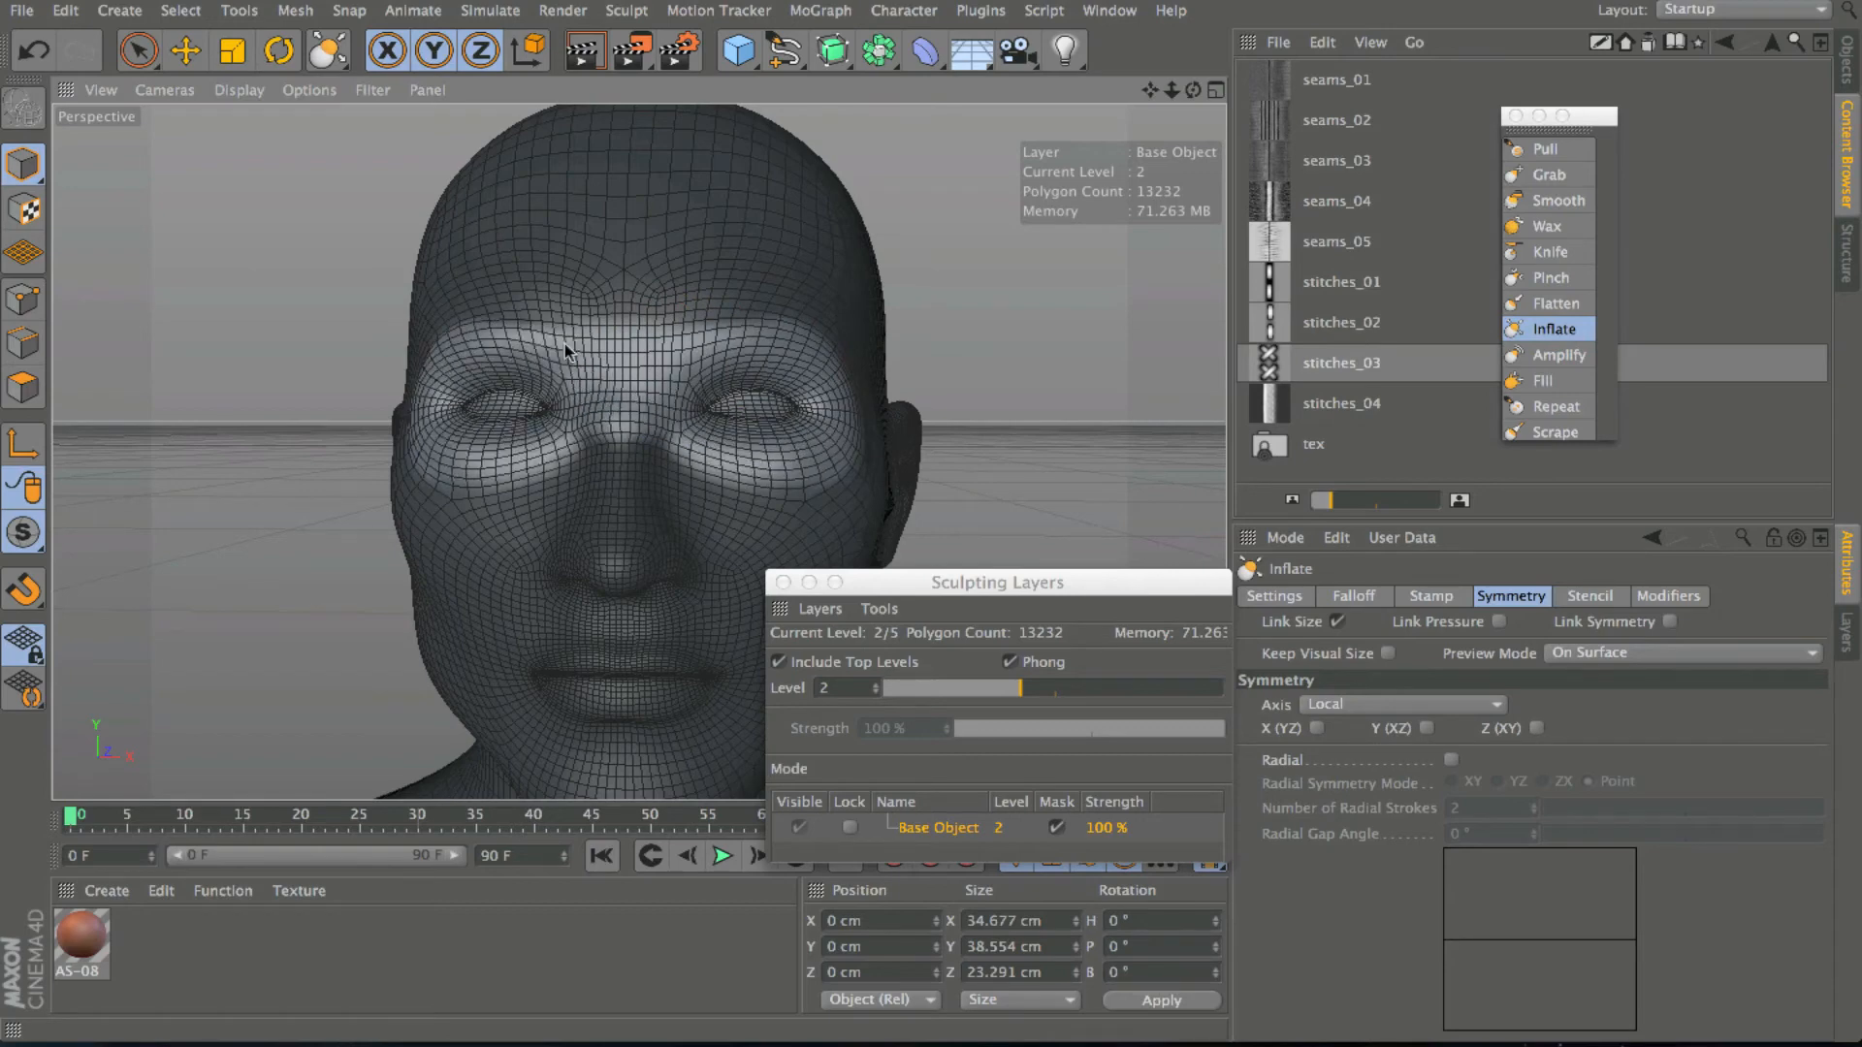
drag(635, 365, 618, 388)
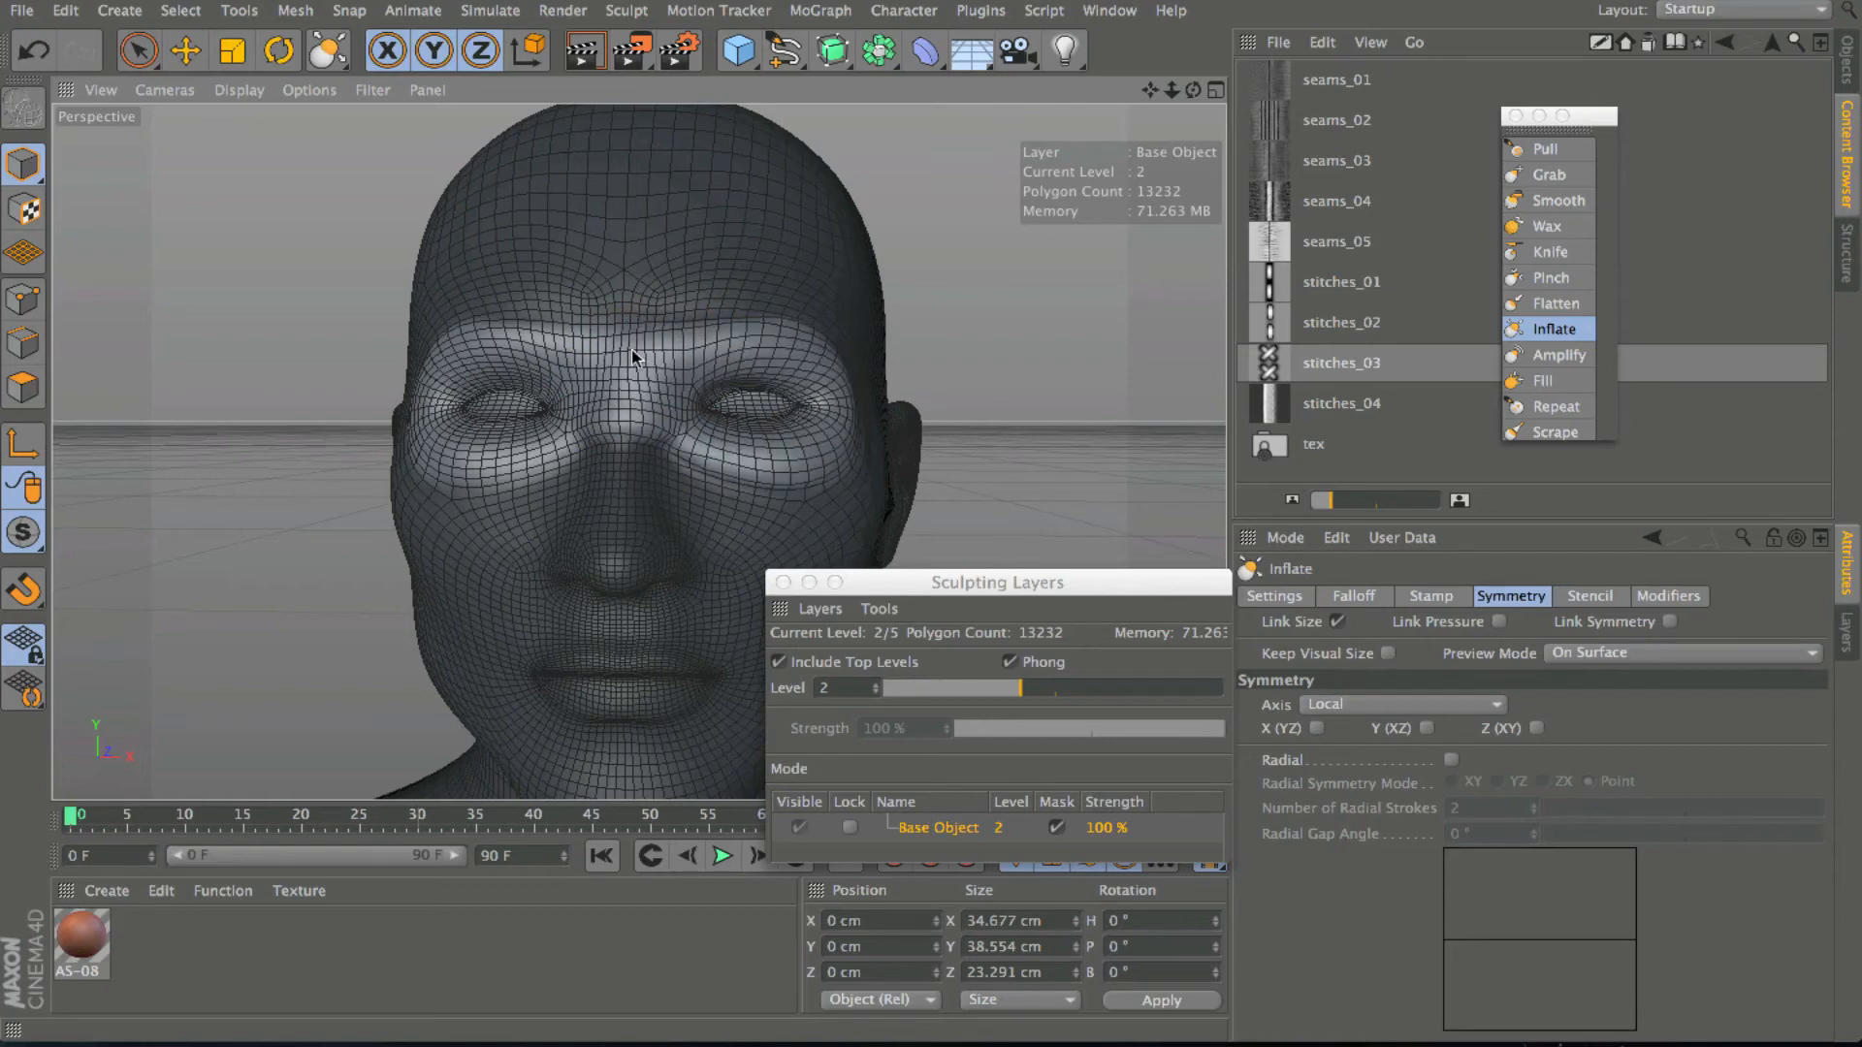
Add another Inflate stroke from the brow above one eye down toward the side of the nose bridge.
mouse_move(512, 349)
mouse_down()
mouse_move(425, 421)
mouse_move(492, 453)
mouse_move(562, 415)
mouse_up()
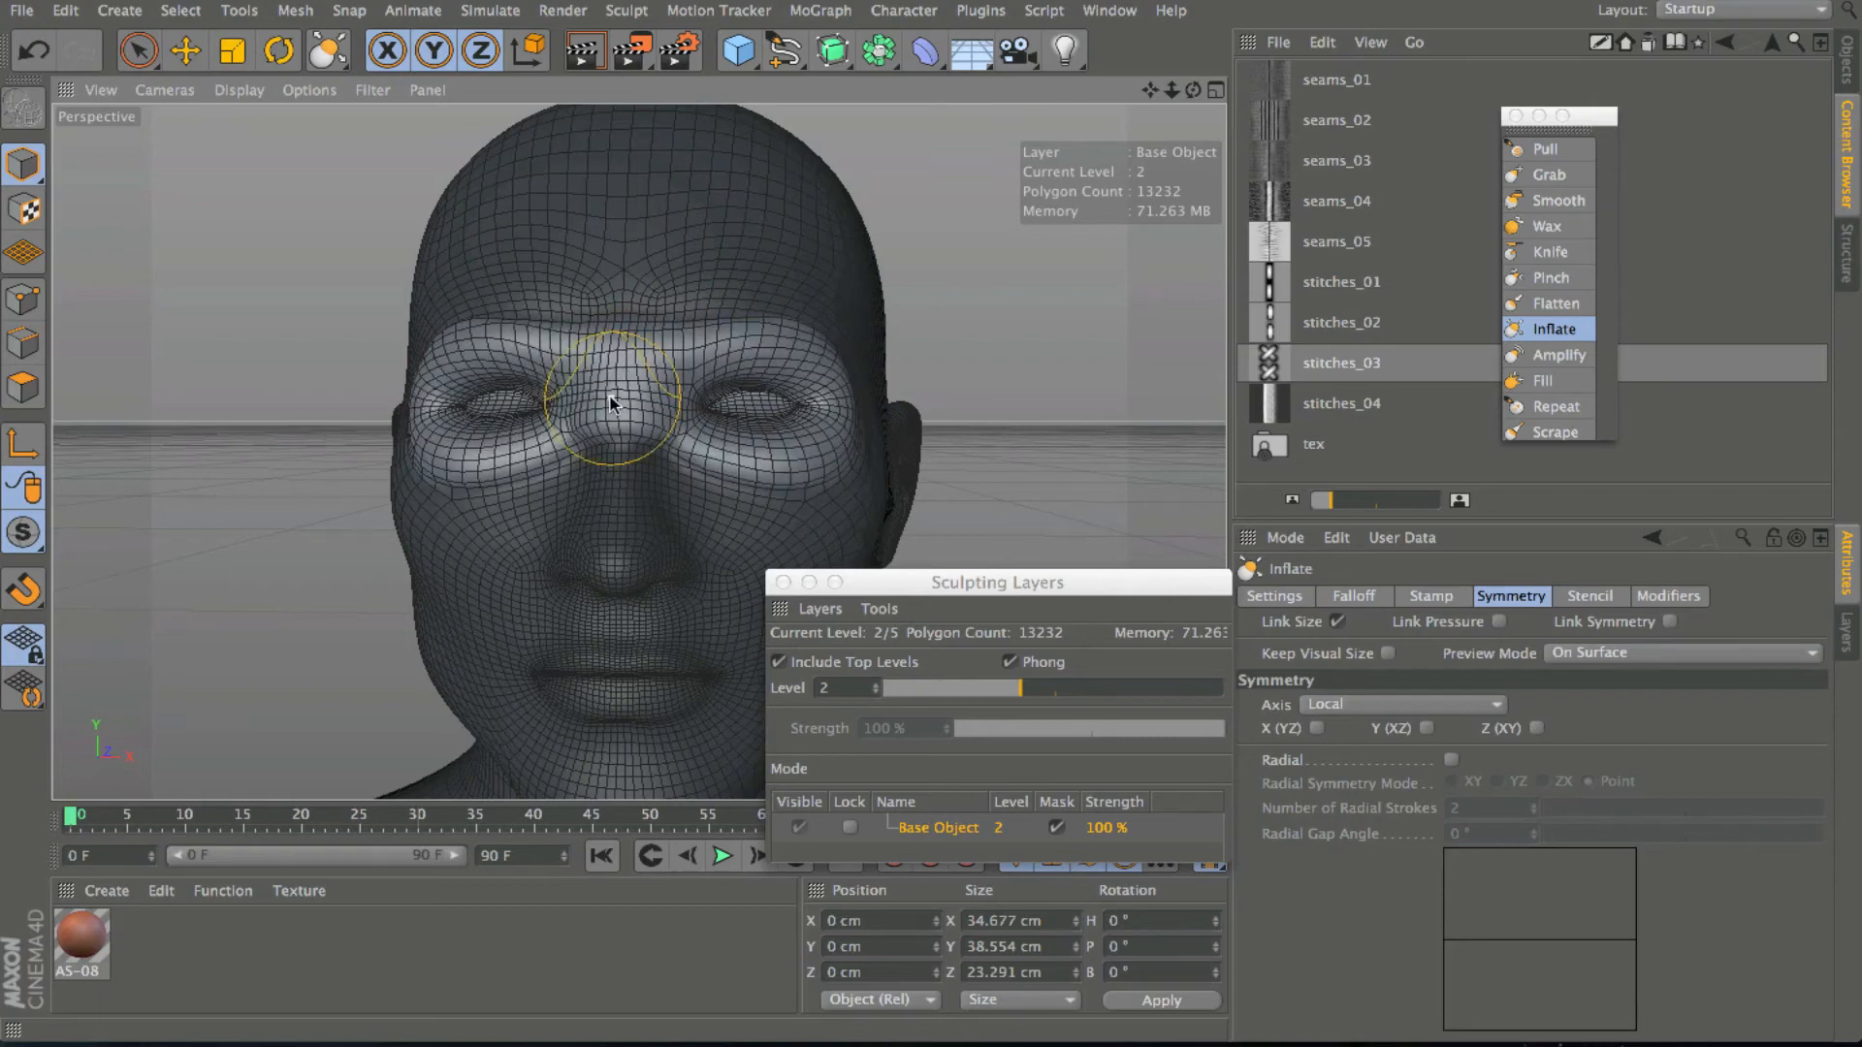
mouse_move(1193, 89)
mouse_down()
mouse_move(1115, 89)
mouse_move(1309, 102)
mouse_move(1188, 100)
mouse_up()
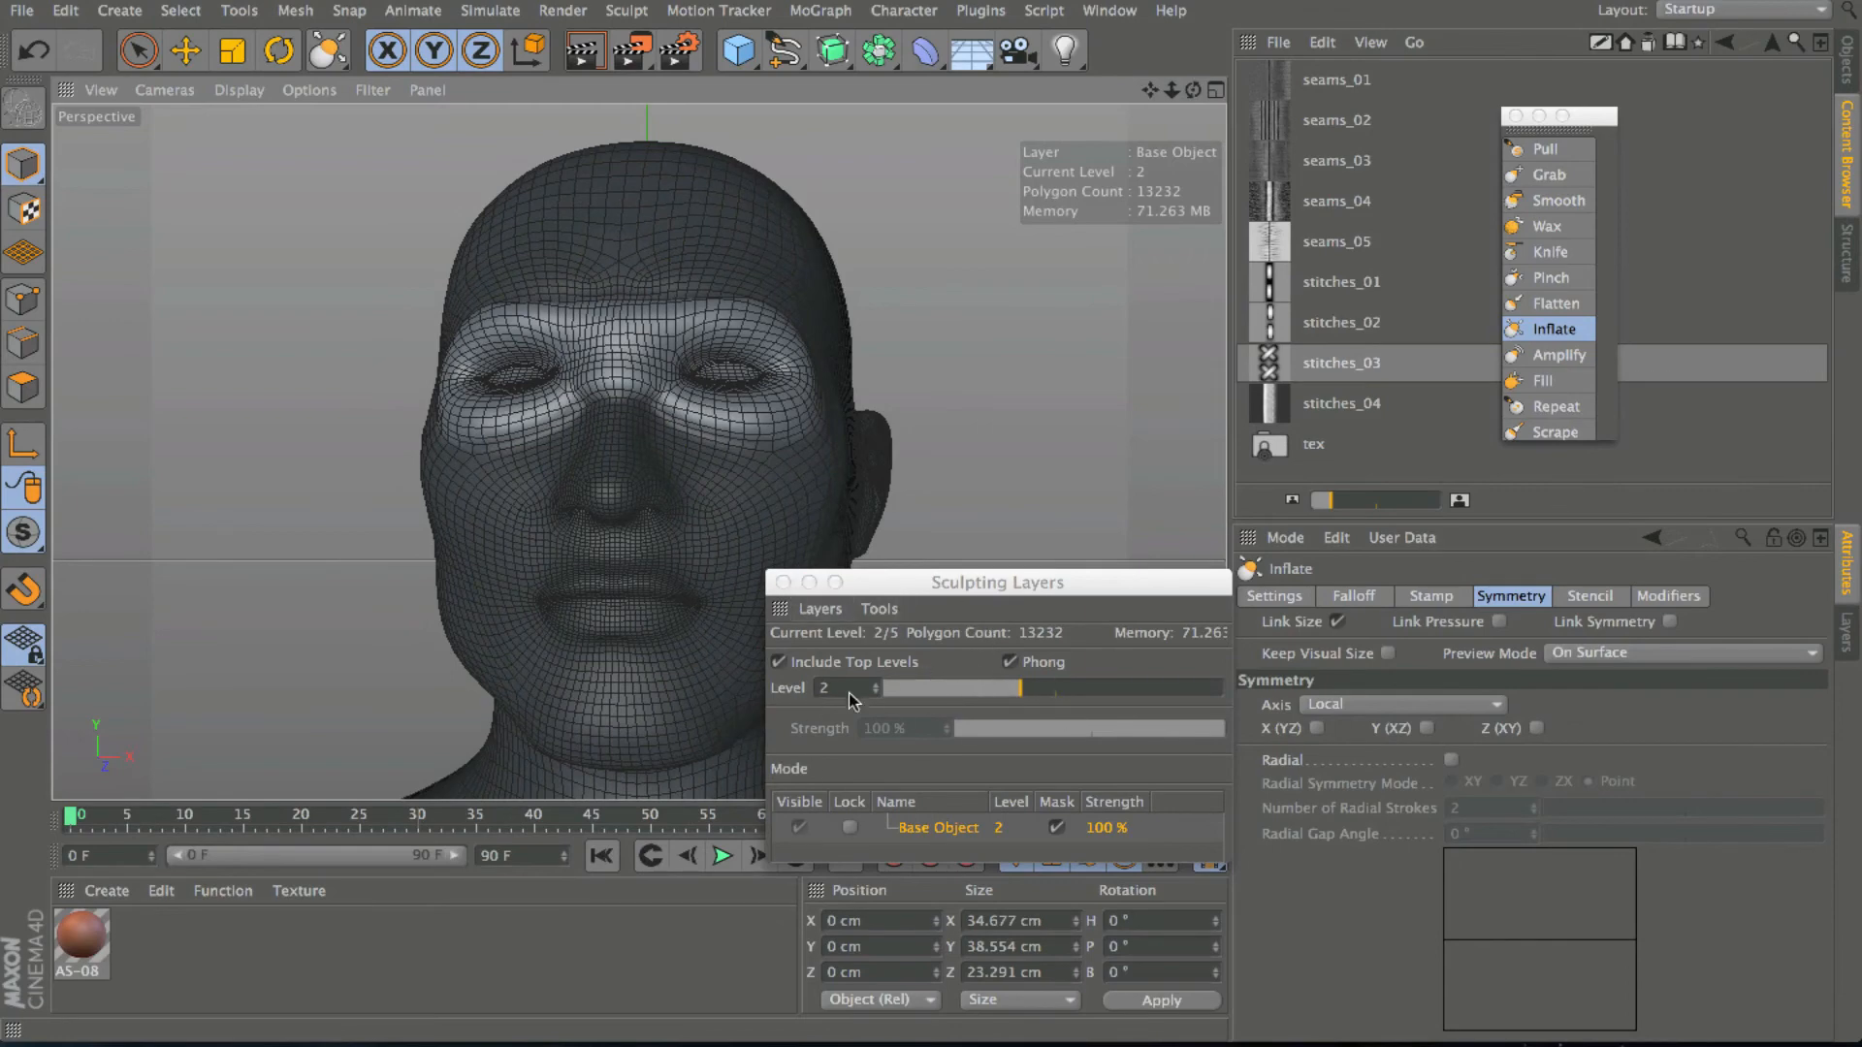
Compare the inflated eye area and its mask at subdivision levels 3 and 2.
click(1083, 690)
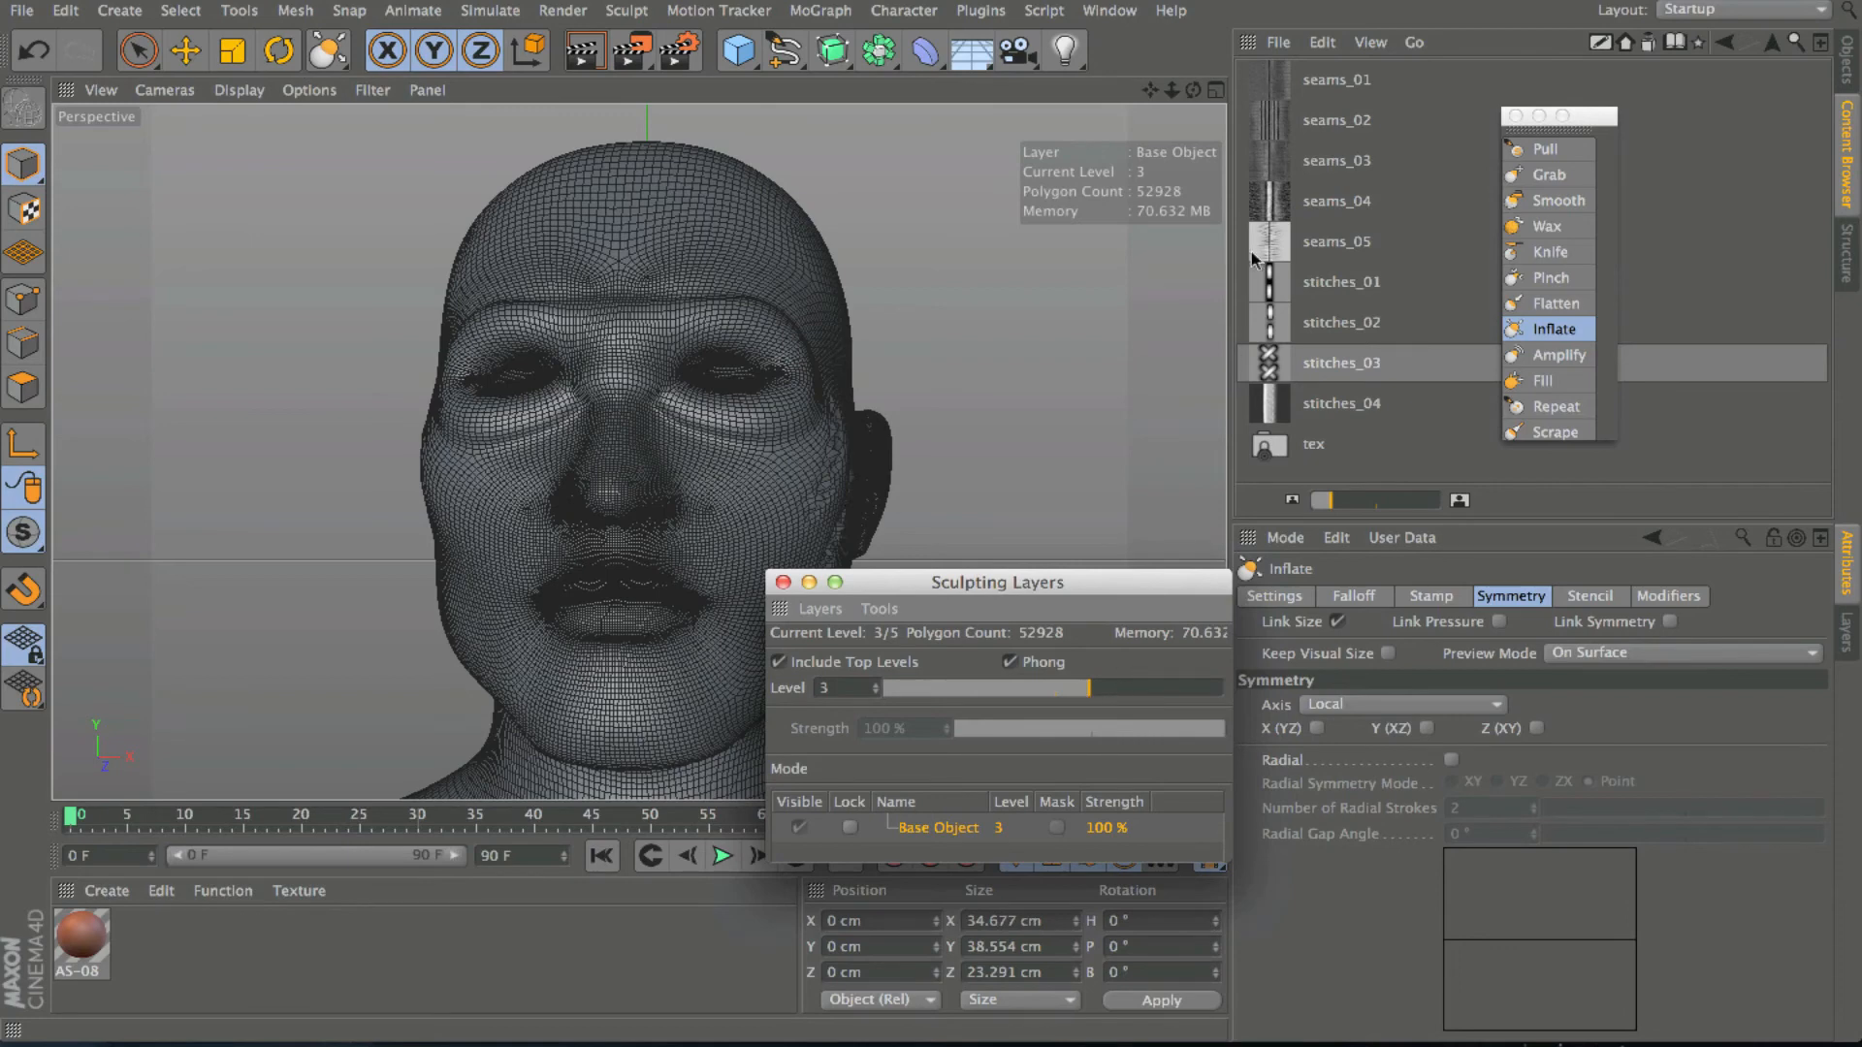
drag(1193, 90, 1195, 97)
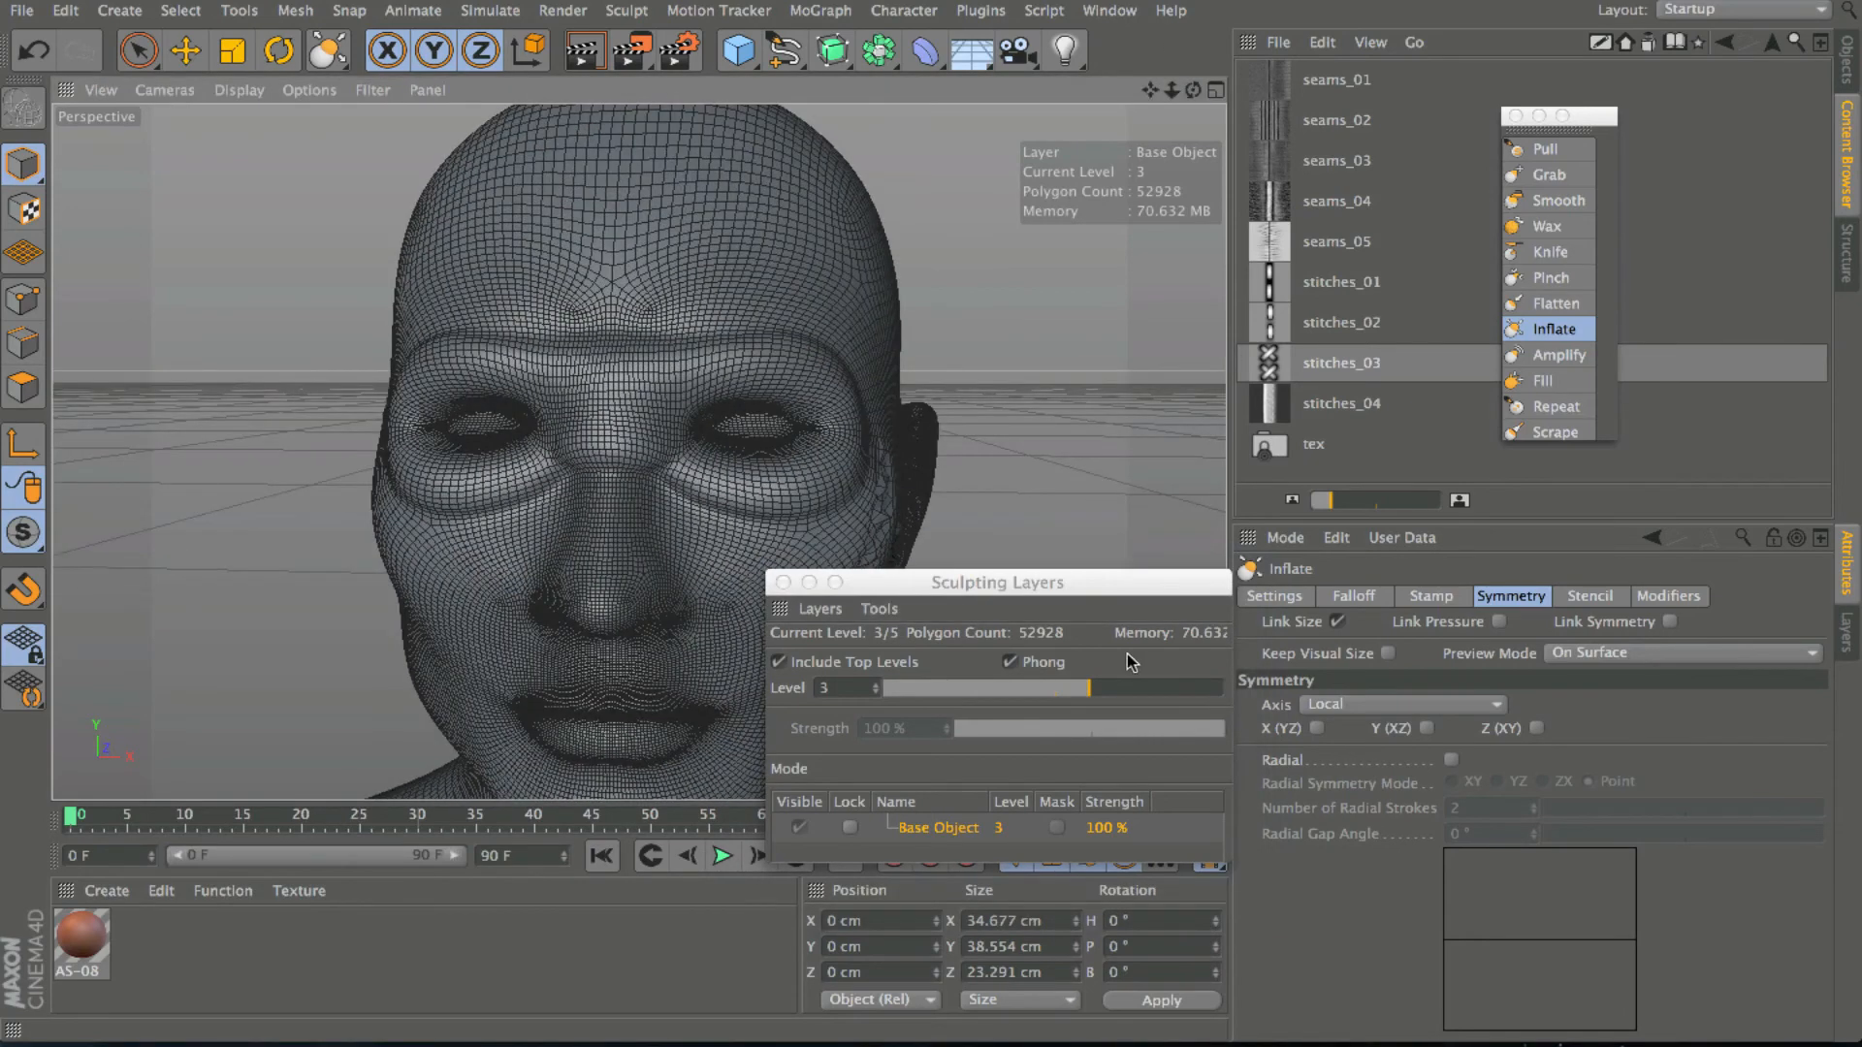
click(1059, 690)
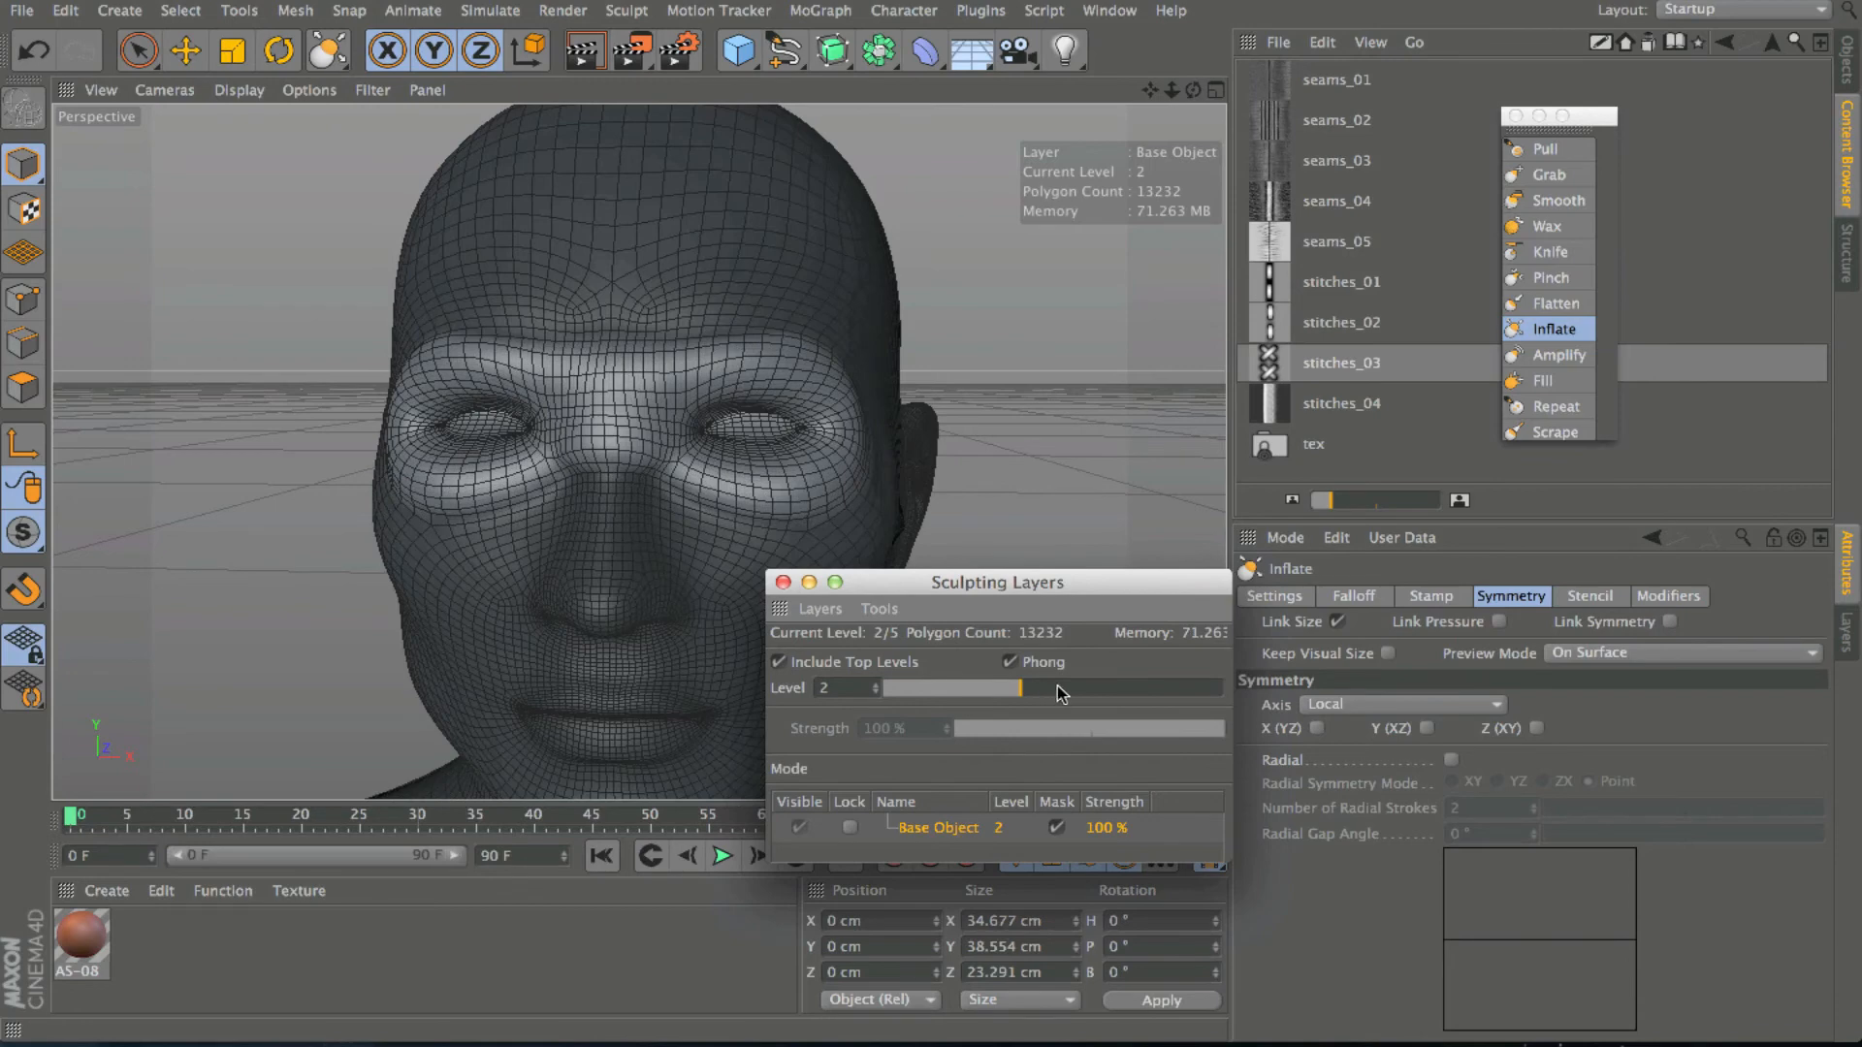
click(1061, 692)
click(1036, 693)
click(1057, 692)
Raise the sculpt to subdivision level 4 and render the view of the head from the stitched cheek side.
click(1088, 693)
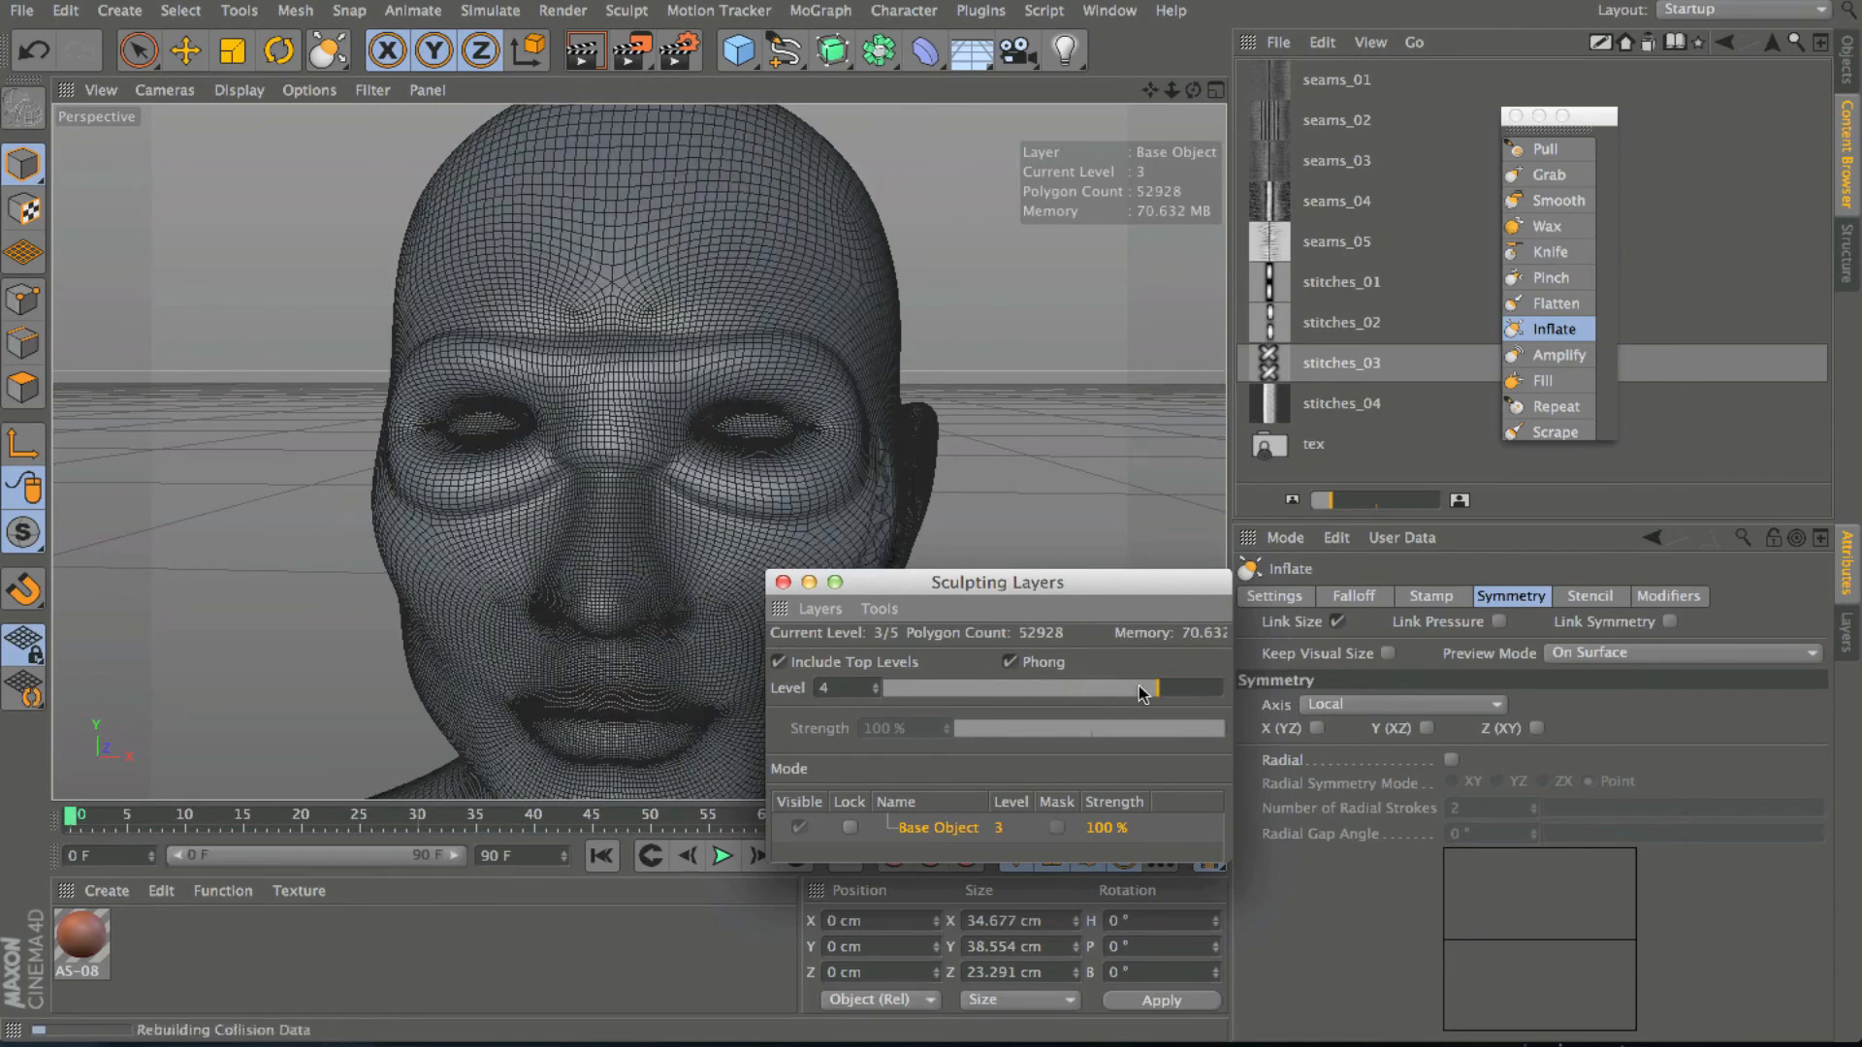
mouse_move(1193, 90)
mouse_down()
mouse_move(1144, 95)
mouse_move(1251, 90)
mouse_move(1160, 90)
mouse_move(1146, 34)
mouse_move(1218, 5)
mouse_up()
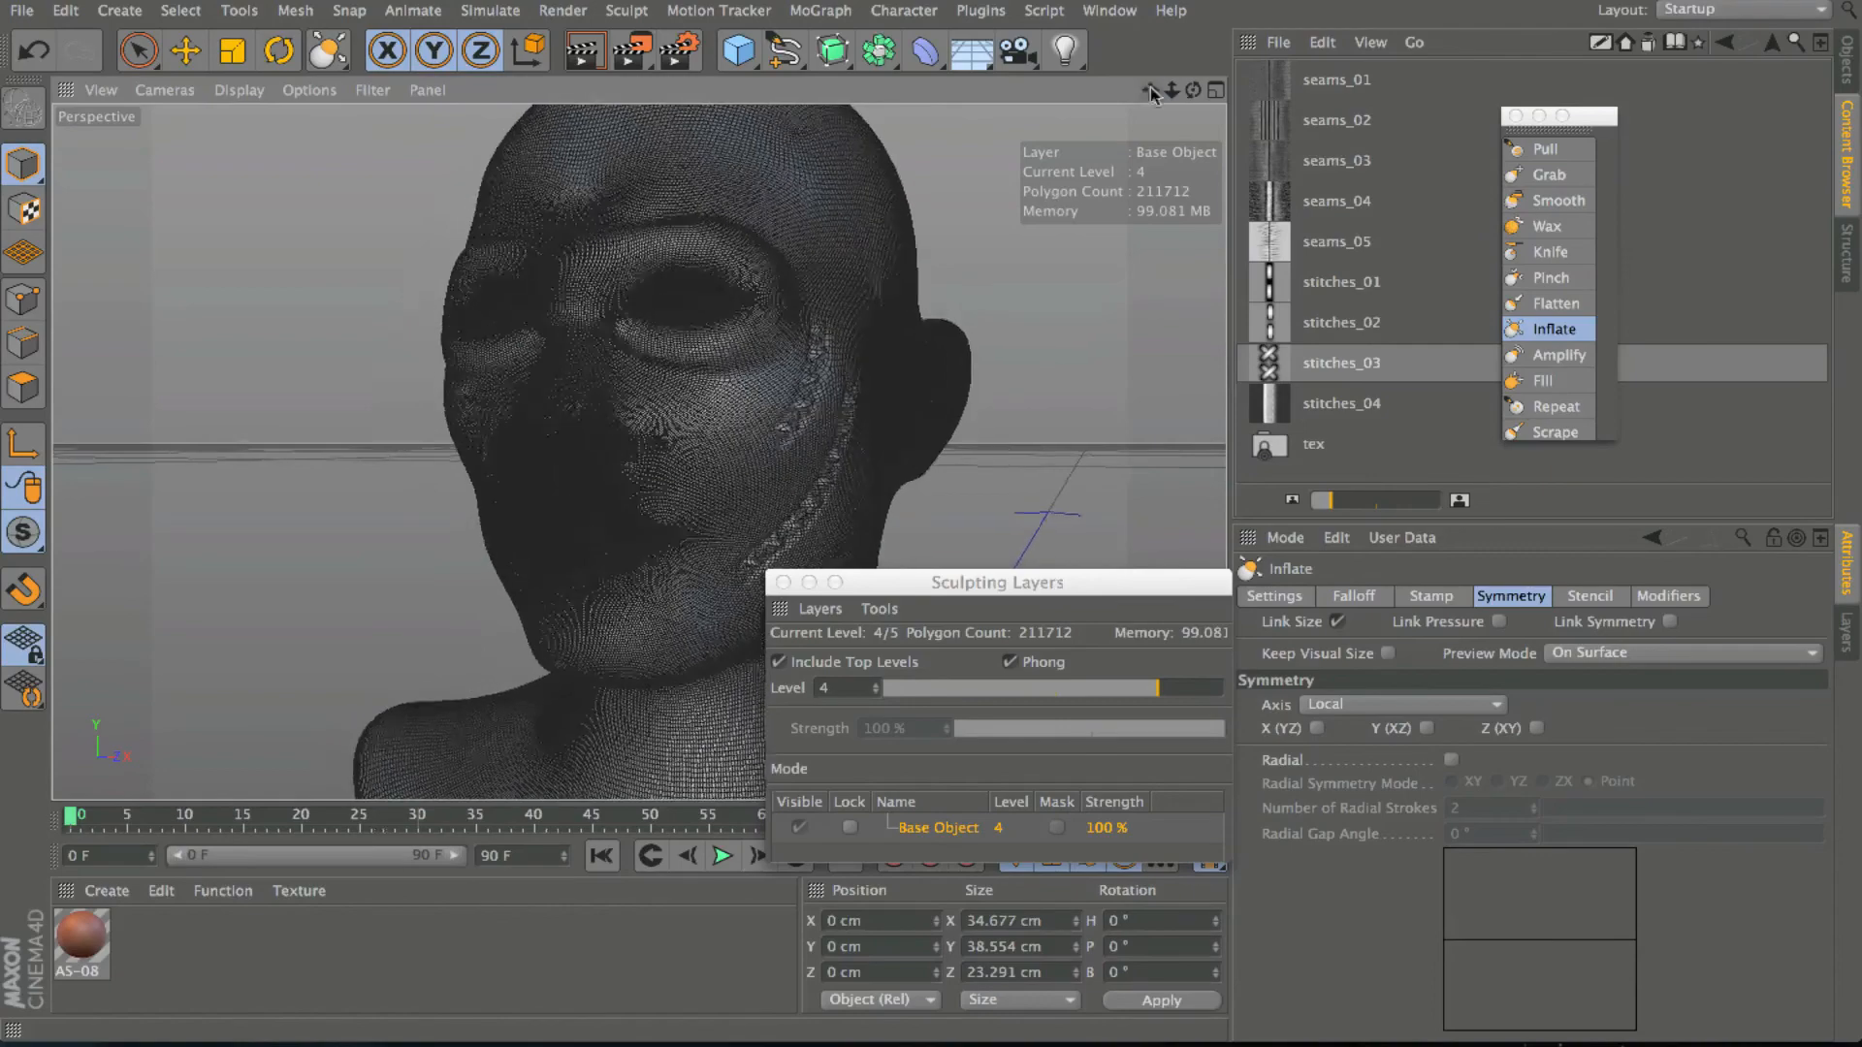
click(594, 54)
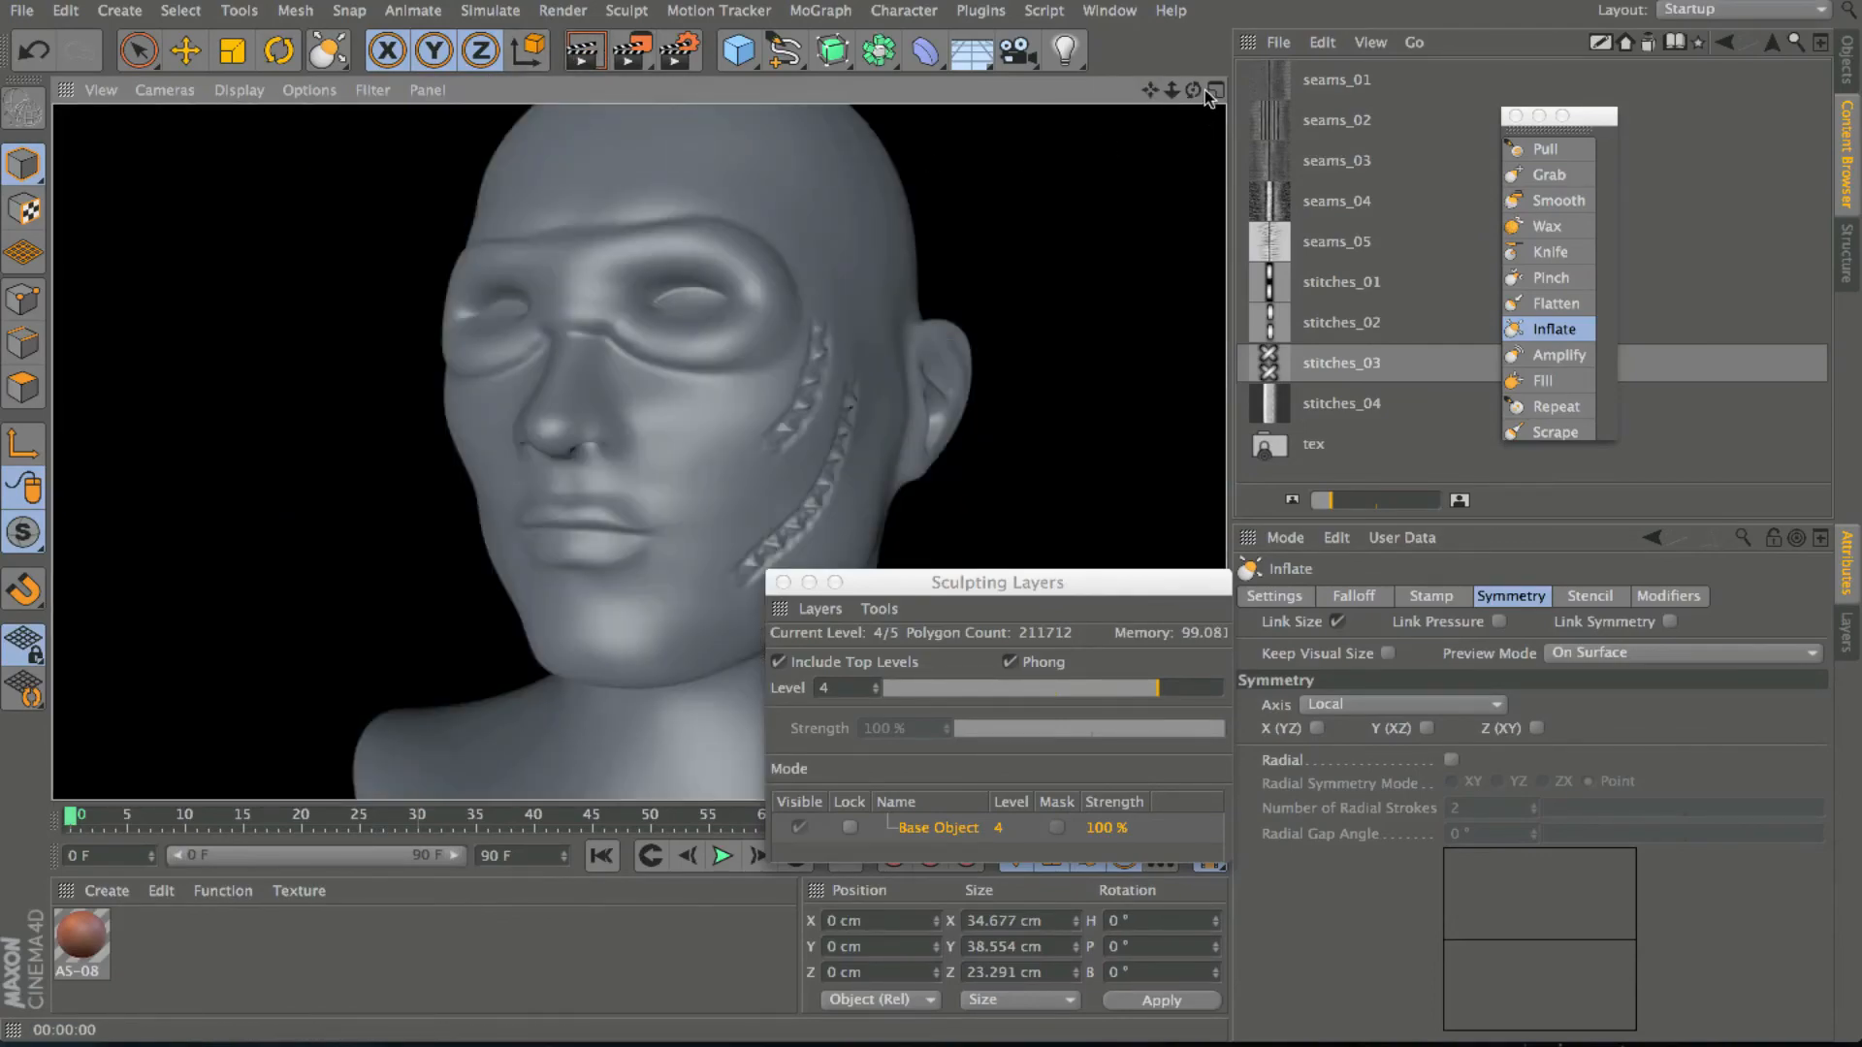
mouse_move(1193, 89)
mouse_down()
mouse_move(1076, 97)
mouse_move(1198, 98)
mouse_up()
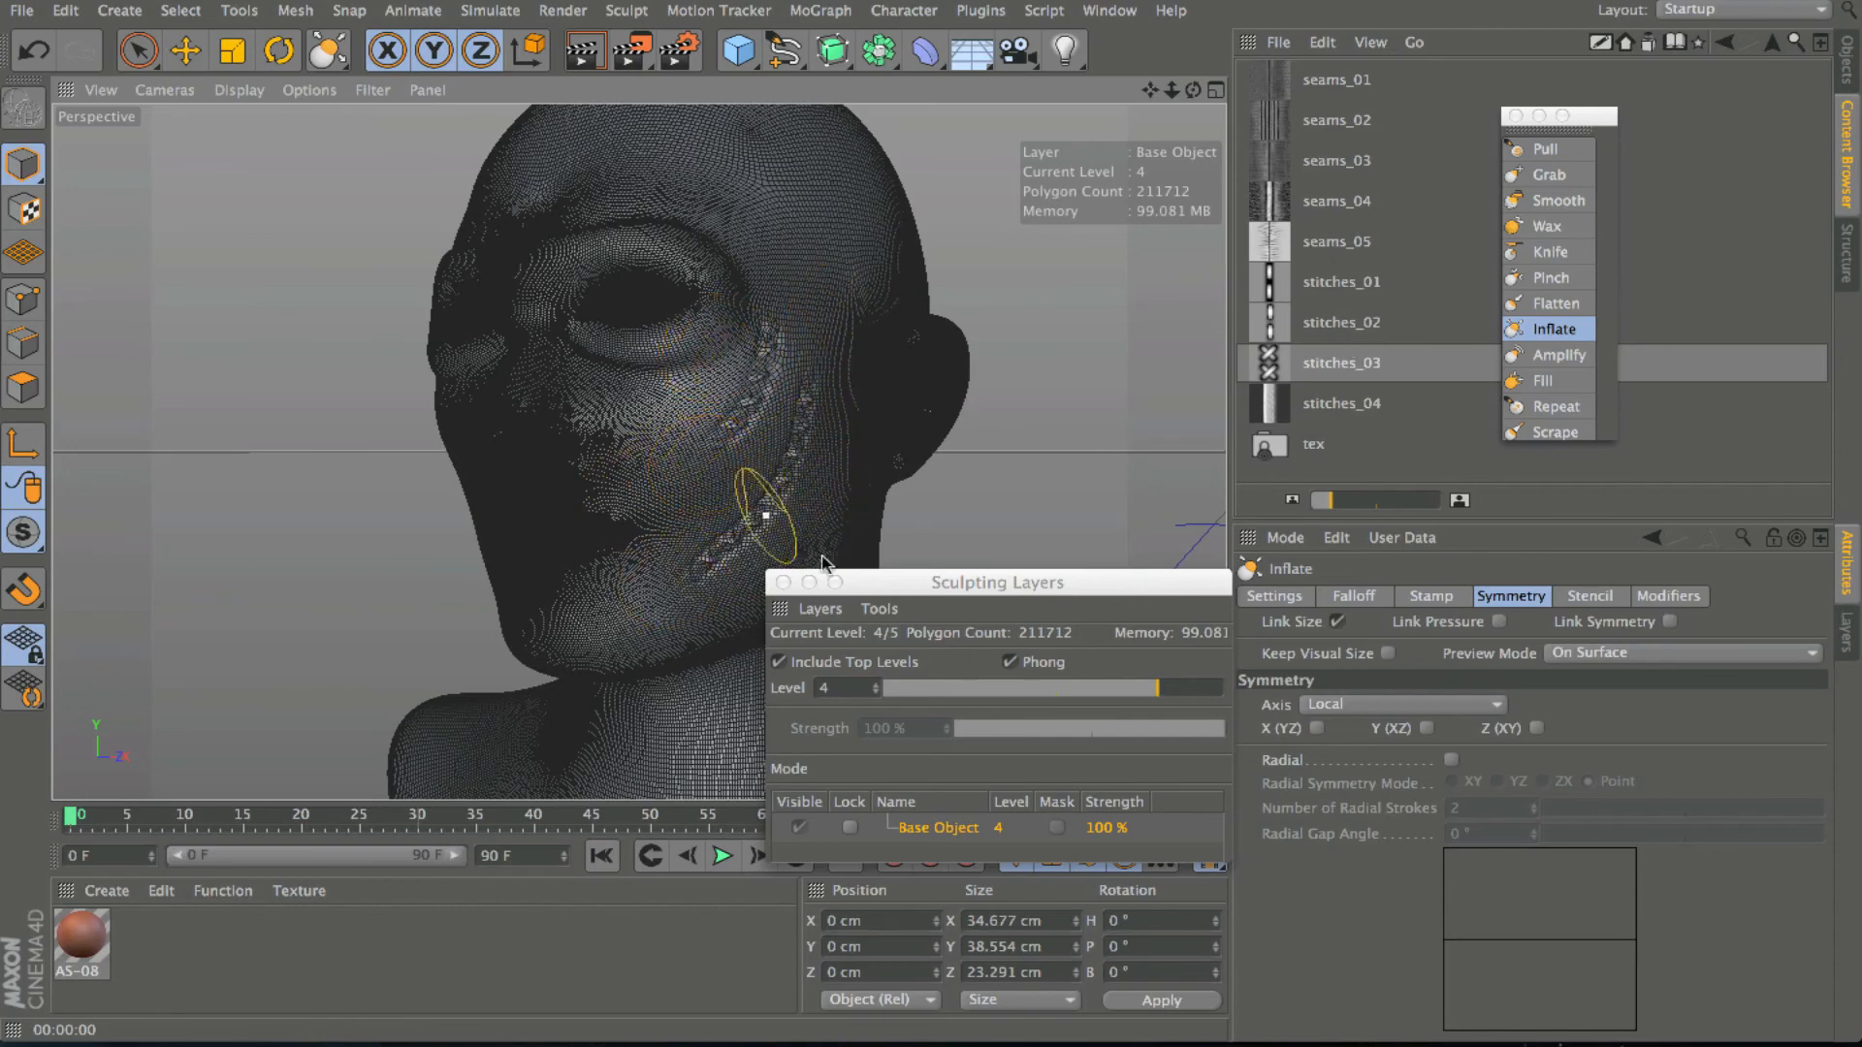
Move the Sculpting Layers window up over the head and bring up the sculpt masking commands.
drag(958, 582, 799, 340)
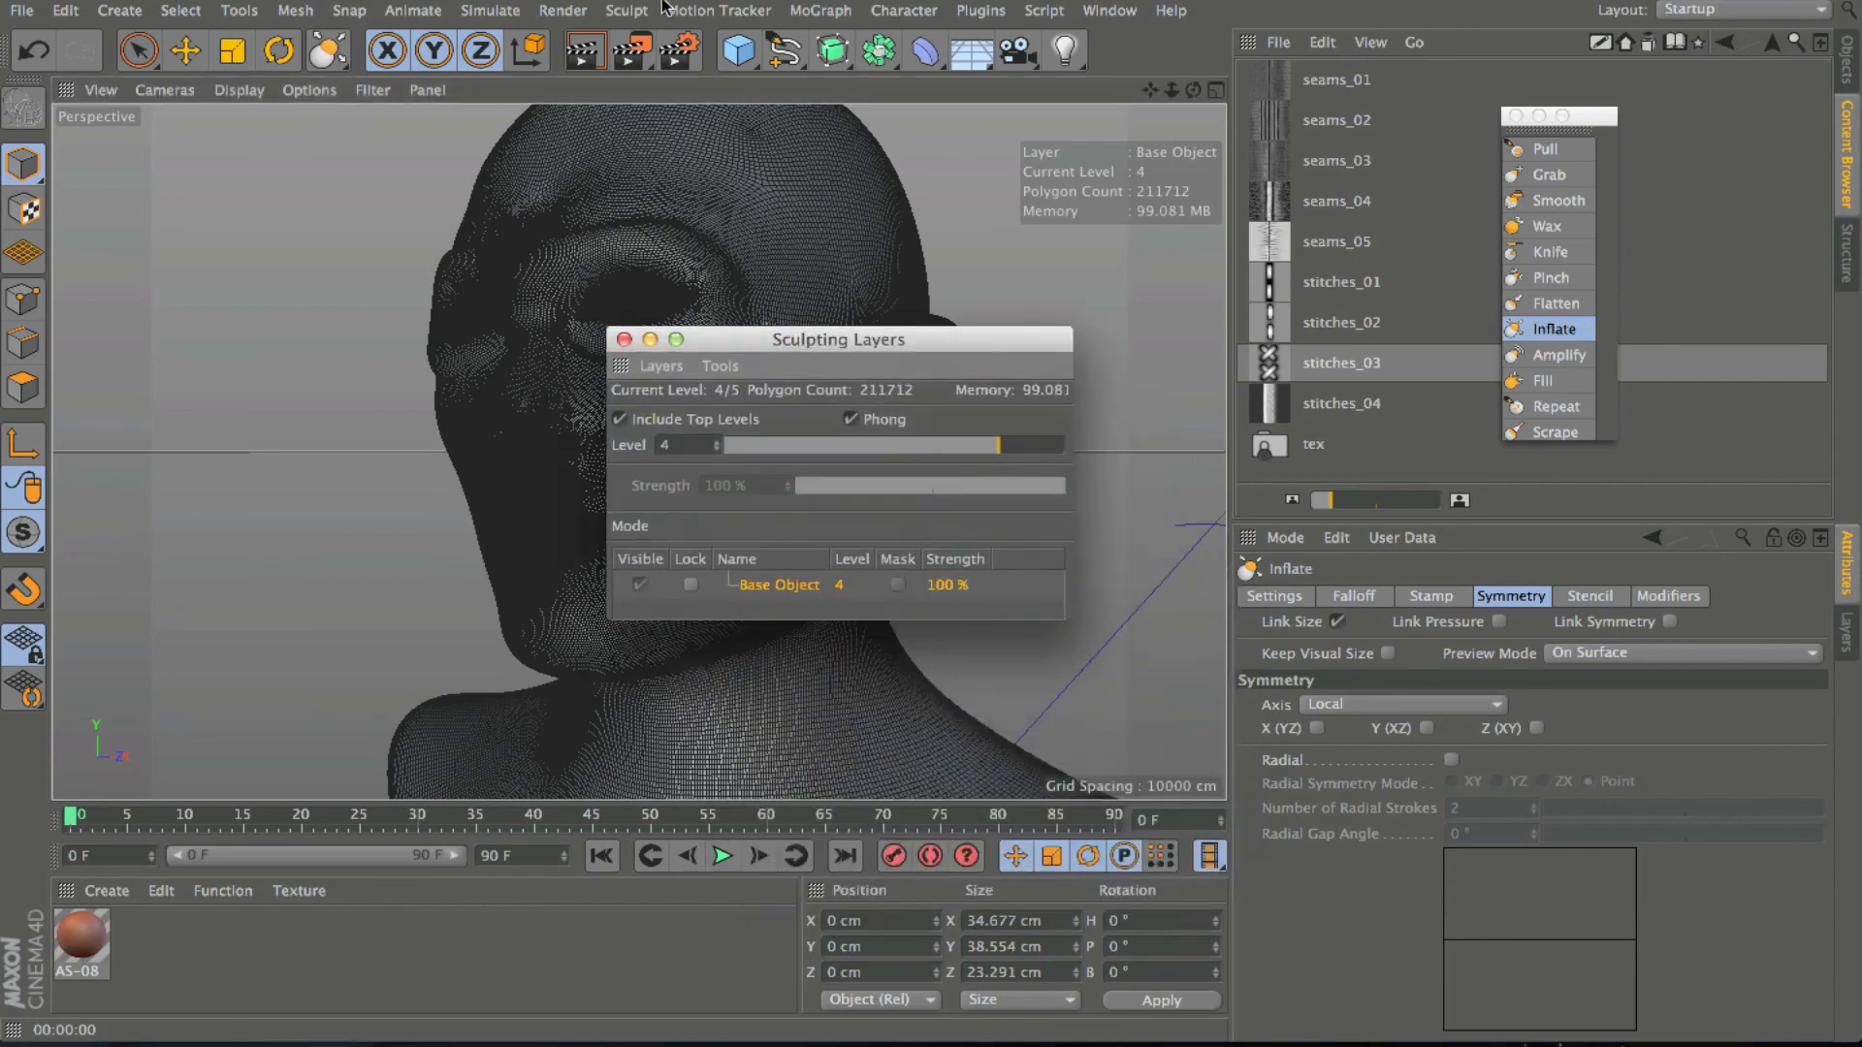
click(625, 11)
mouse_move(666, 158)
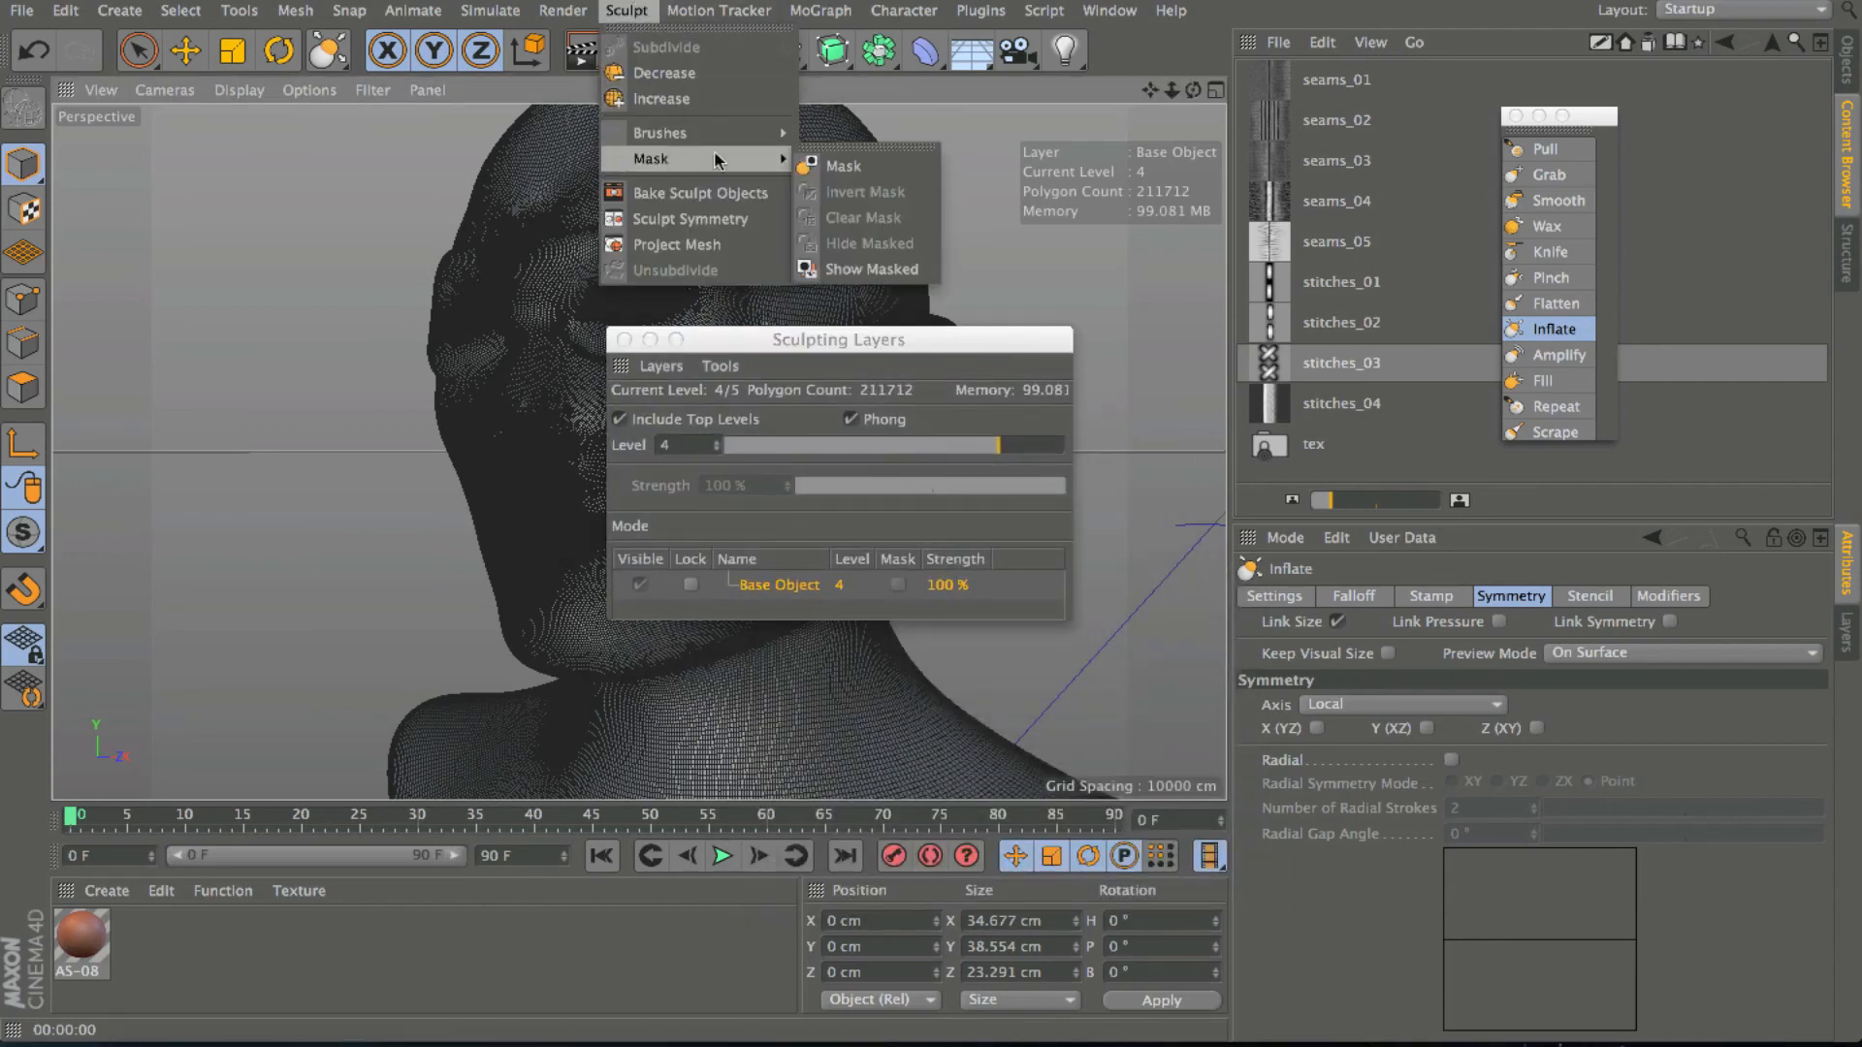